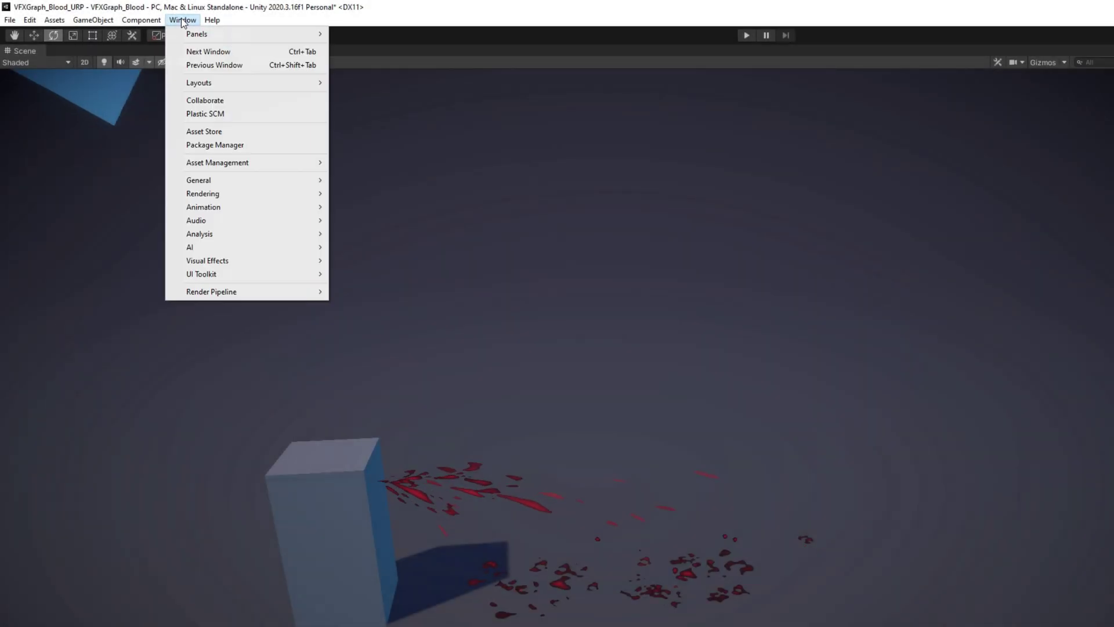
# Check the Visual Effect Graph and Shader Graph packages in the Package Manager and the Experimental Operators/Blocks option in the Visual Effects preferences.
pyautogui.click(197, 145)
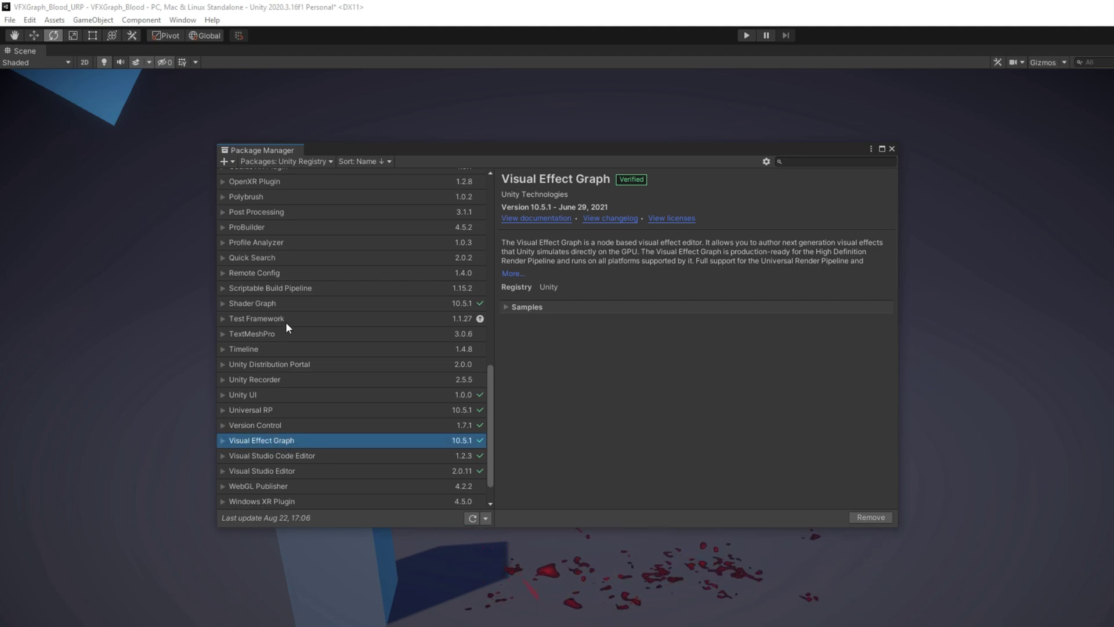
pyautogui.click(298, 304)
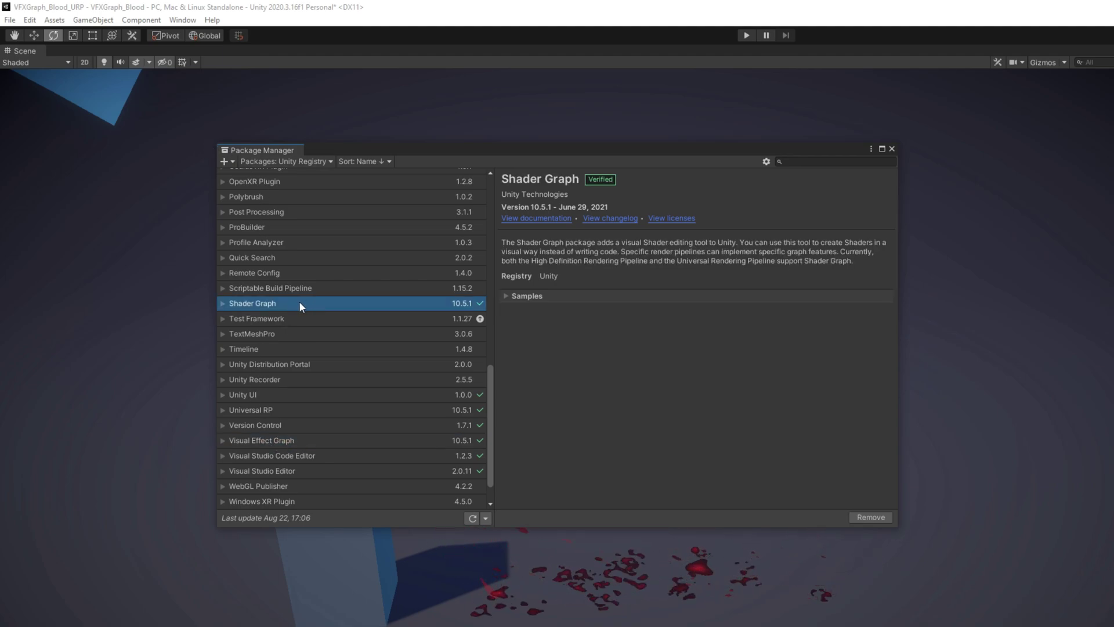
pyautogui.click(30, 20)
pyautogui.click(67, 394)
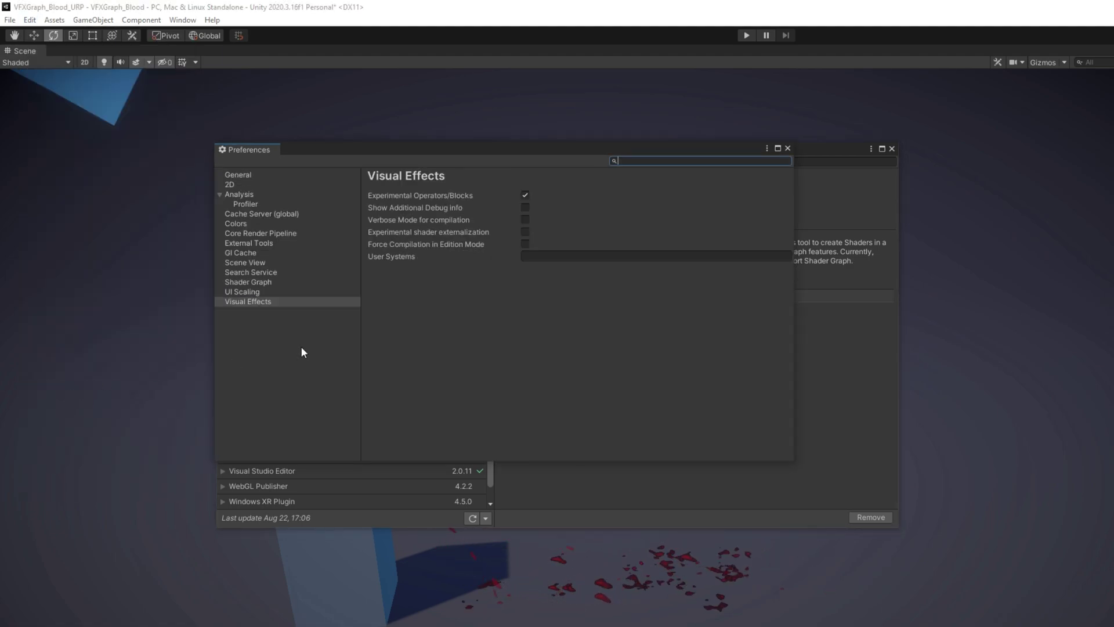
pyautogui.click(281, 303)
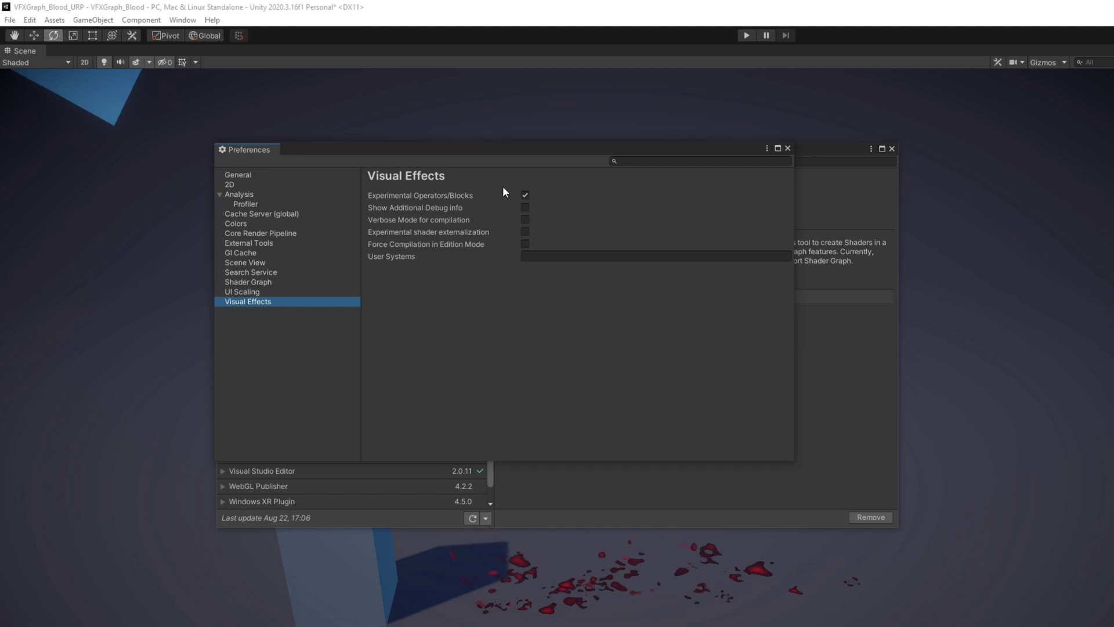
pyautogui.click(789, 149)
pyautogui.click(892, 148)
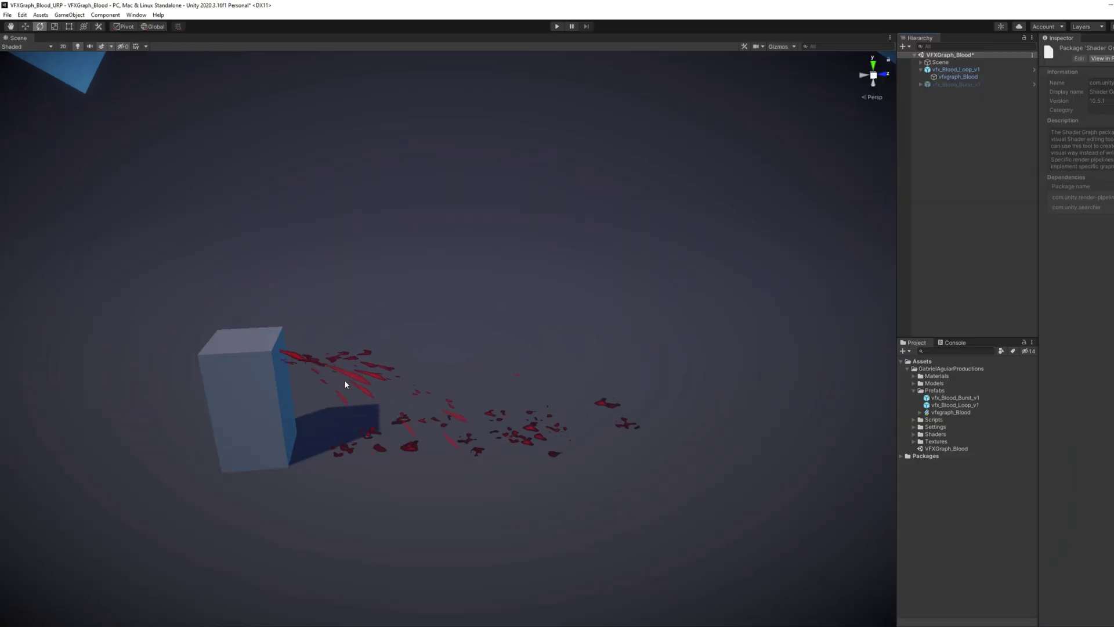
# Activate vfx_Blood_Burst_v1 in the scene to preview its burst, and leave both existing blood effects deactivated.
pyautogui.moveTo(488, 355)
pyautogui.mouseDown(button='right')
pyautogui.moveTo(473, 364)
pyautogui.moveTo(481, 356)
pyautogui.mouseUp(button='right')
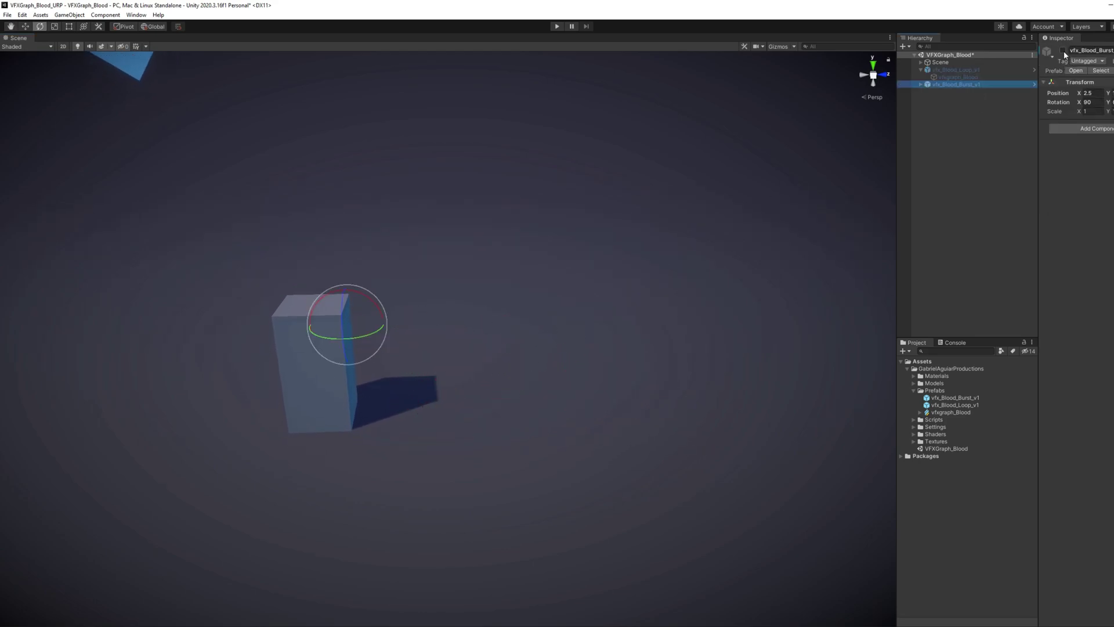
pyautogui.click(1064, 50)
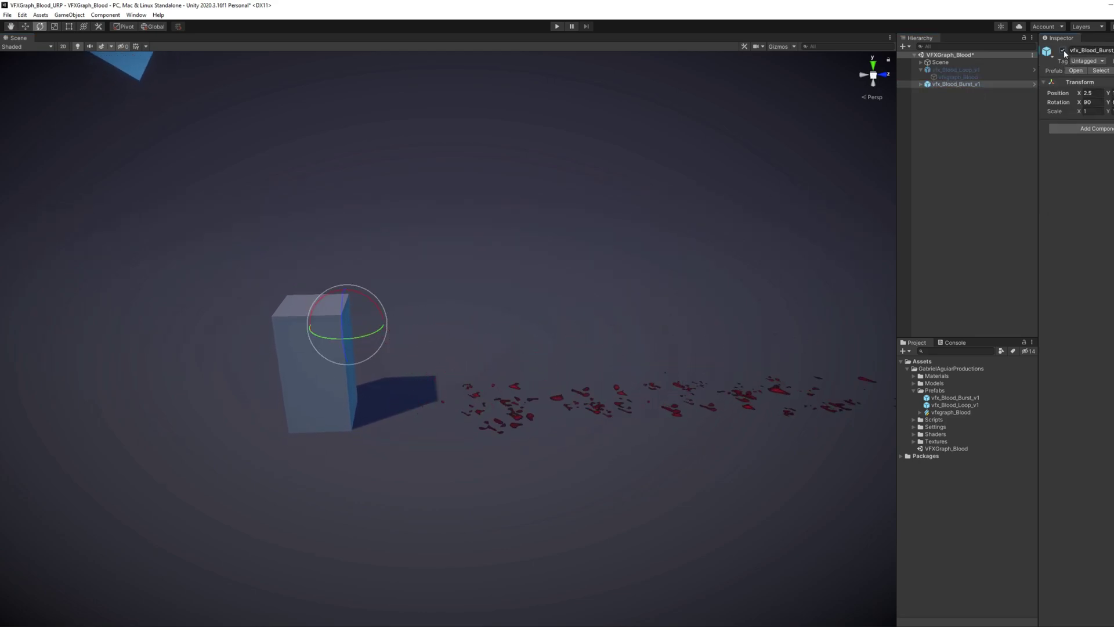
pyautogui.click(1065, 51)
pyautogui.click(1066, 51)
pyautogui.moveTo(687, 250); pyautogui.dragTo(734, 247, button='right')
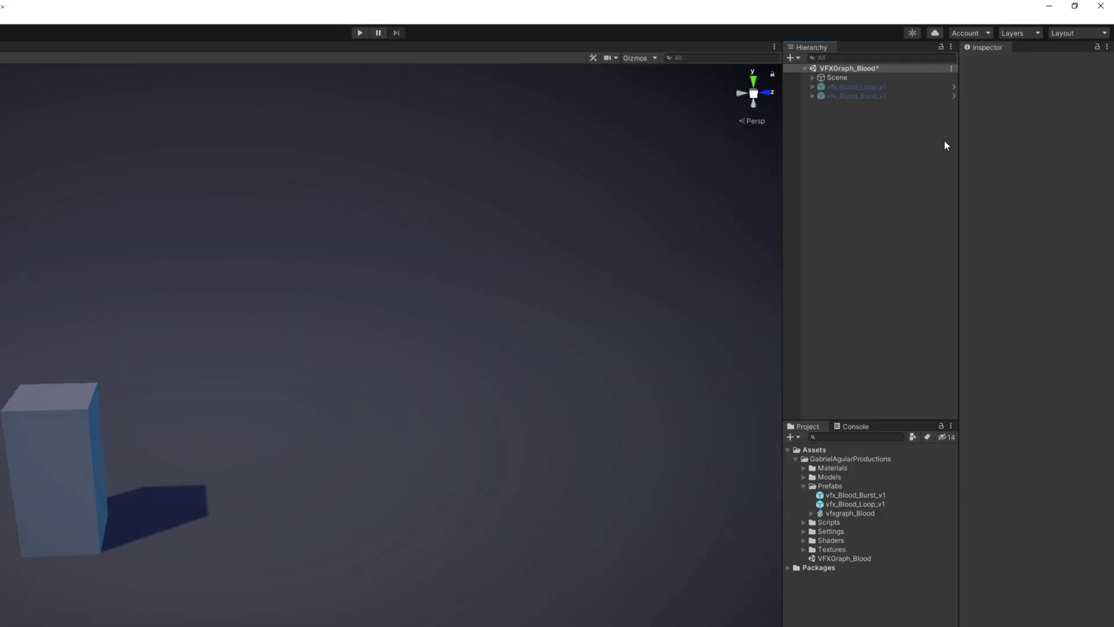
# Create an empty game object in the scene and name it vfx_Blood_Loop_tut.
pyautogui.rightClick(866, 144)
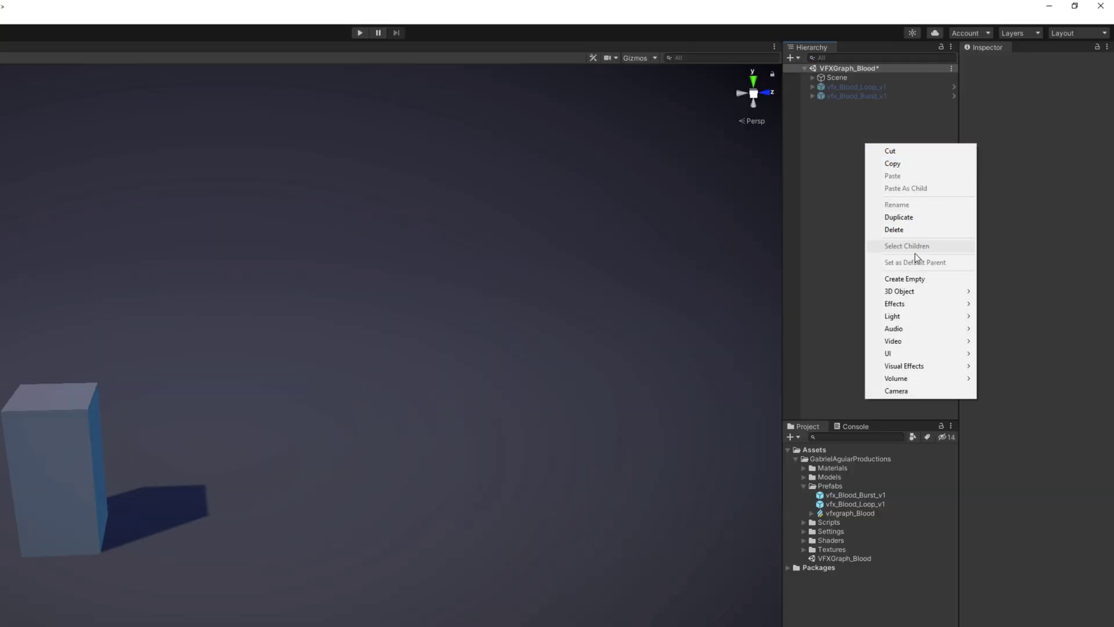
pyautogui.click(903, 278)
pyautogui.write('vfx_Blood_')
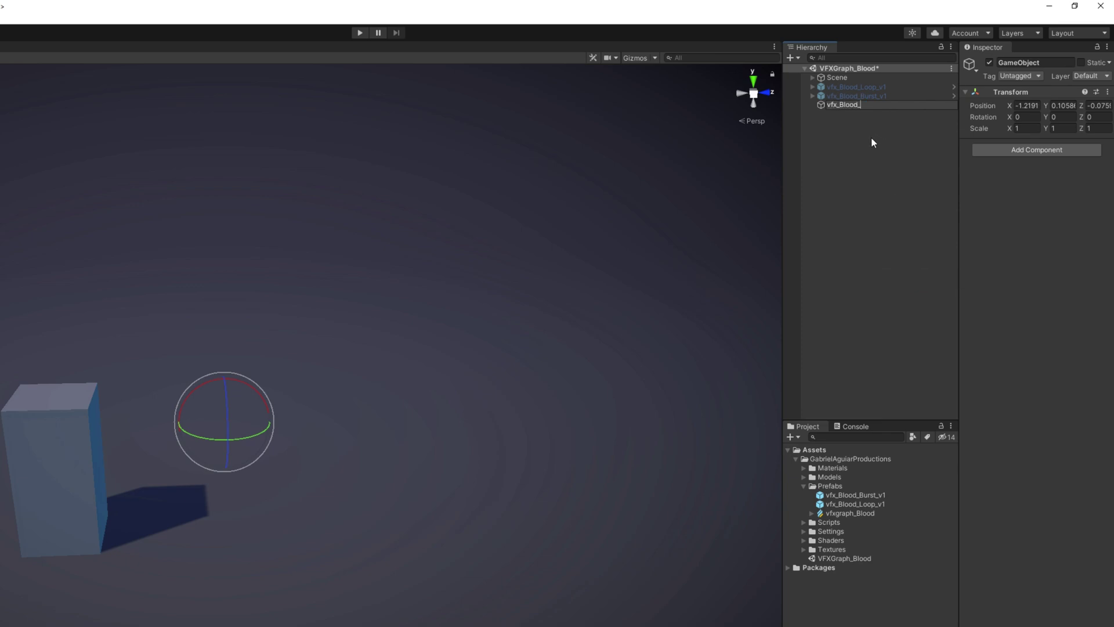
pyautogui.write('Loop_tut')
pyautogui.press('Return')
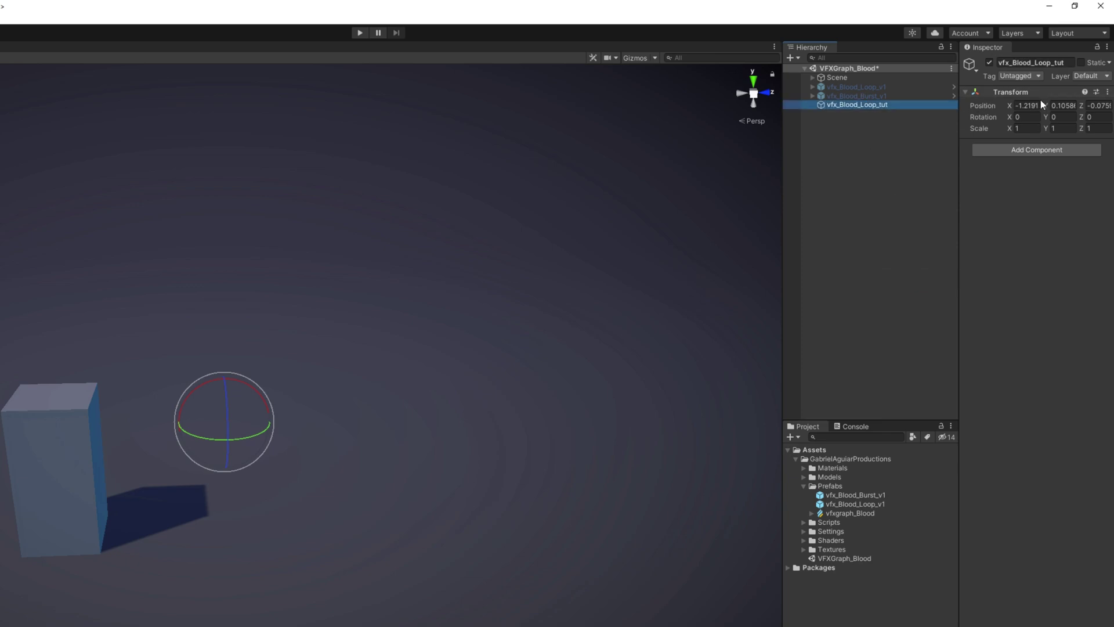
# Reset the transform of vfx_Blood_Loop_tut and move it to the upper part of the box's shadow-side face, at about X 2.27.
pyautogui.click(1108, 93)
pyautogui.click(1074, 104)
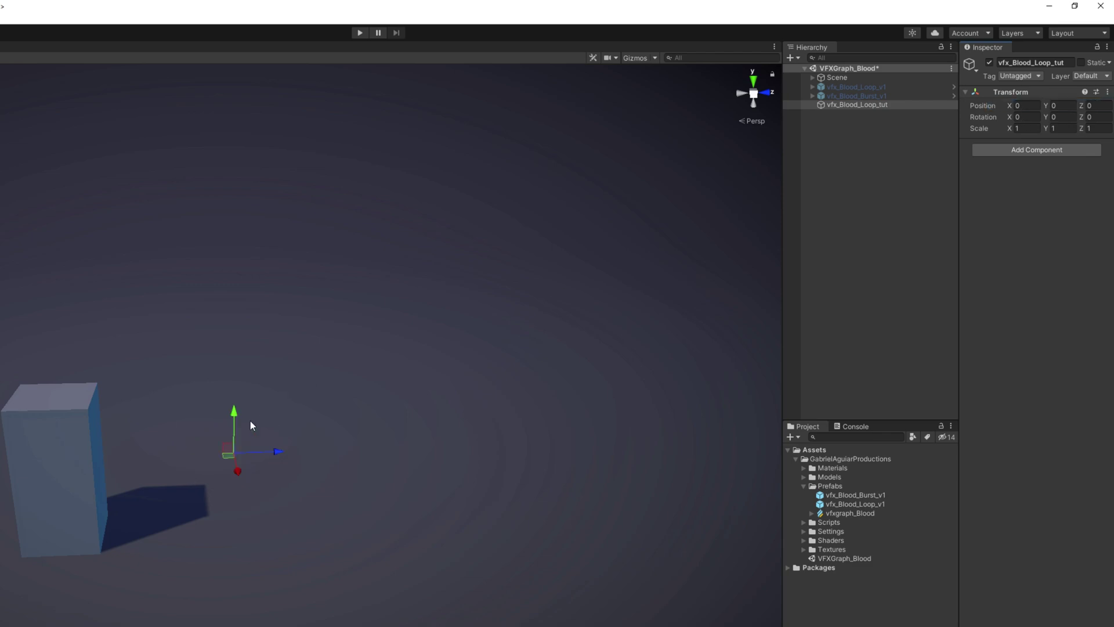
pyautogui.moveTo(223, 539); pyautogui.dragTo(150, 527)
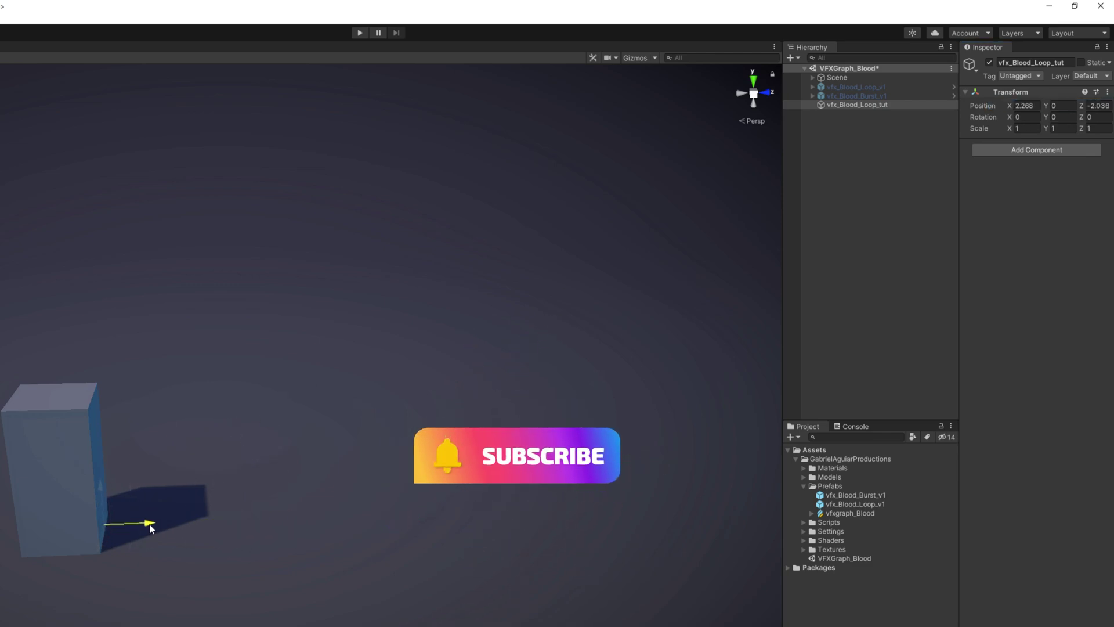
pyautogui.moveTo(107, 488); pyautogui.dragTo(84, 385)
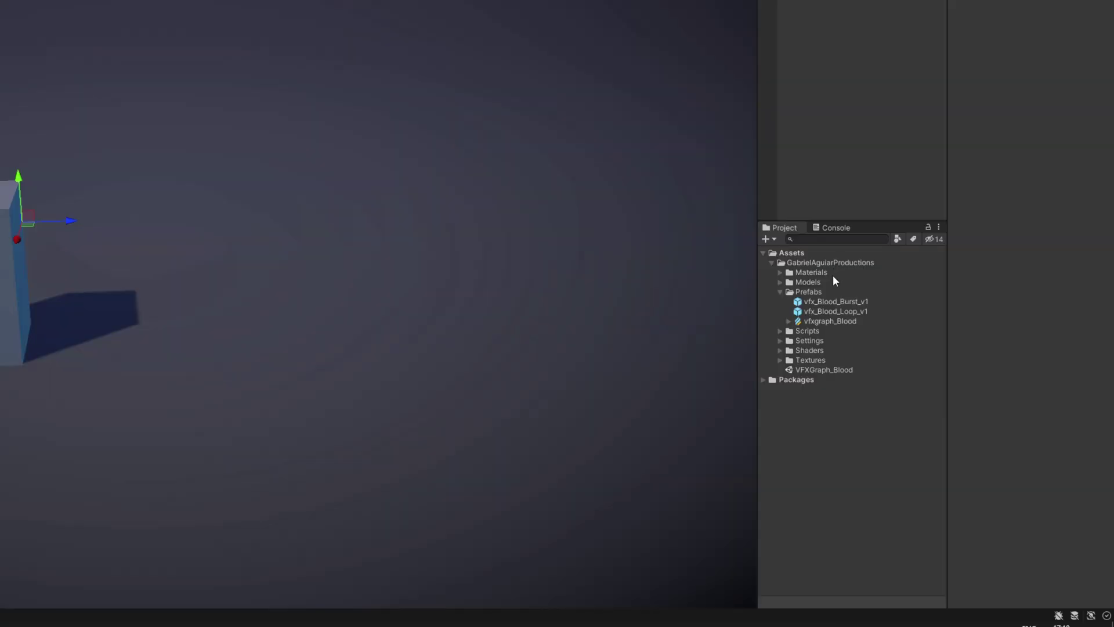
# Create a Visual Effect Graph asset in the Prefabs folder and name it vfxgrap_Blood_tut.
pyautogui.click(820, 291)
pyautogui.rightClick(832, 291)
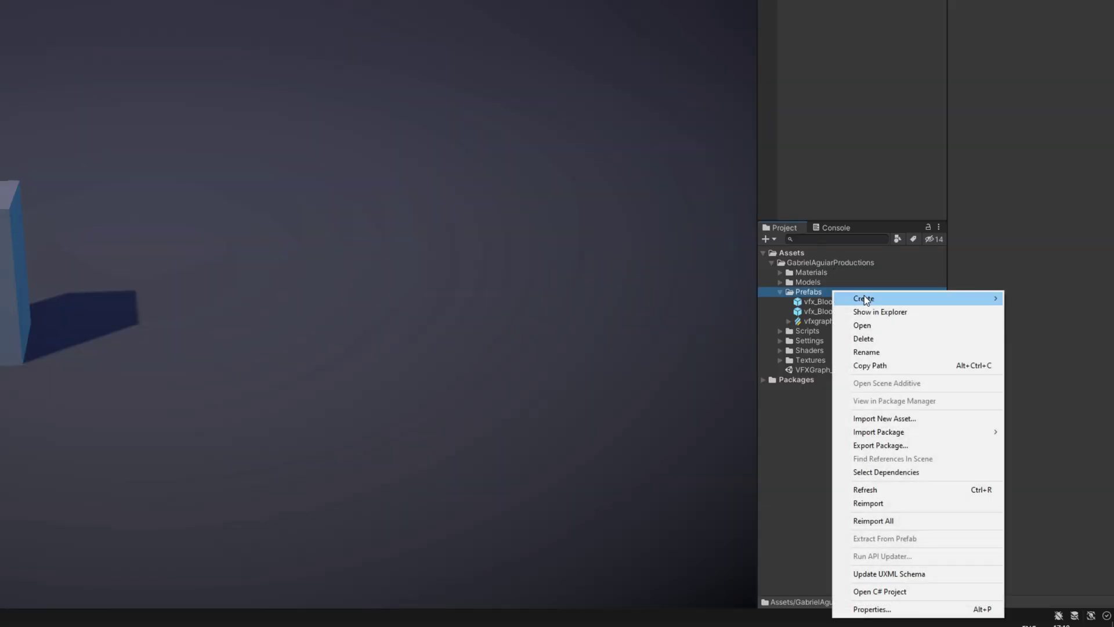
pyautogui.moveTo(906, 300)
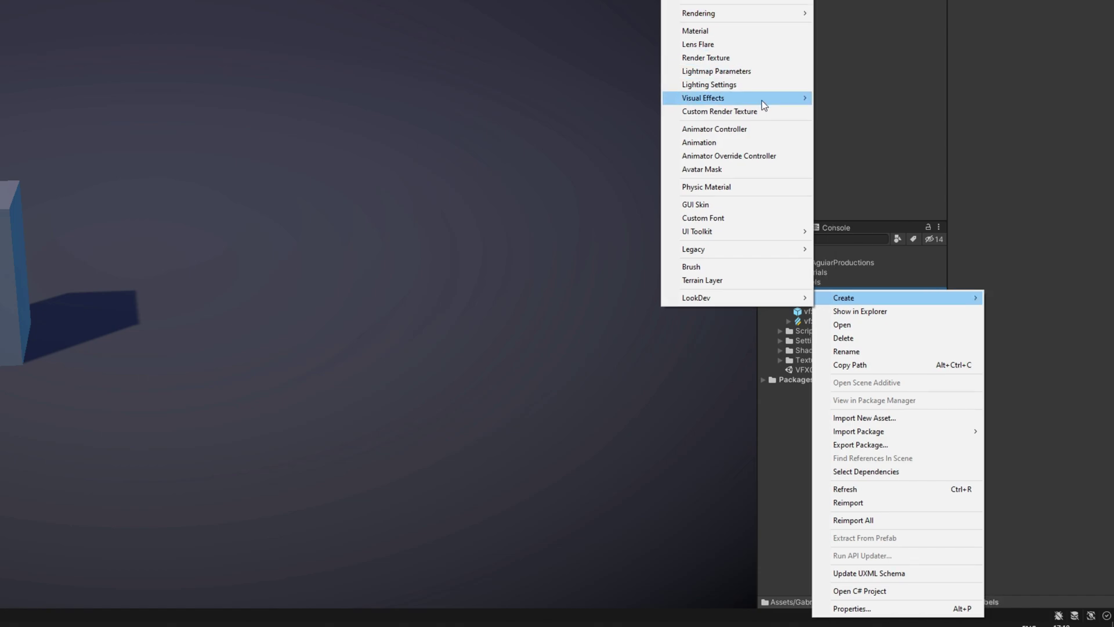
pyautogui.moveTo(761, 99)
pyautogui.click(849, 99)
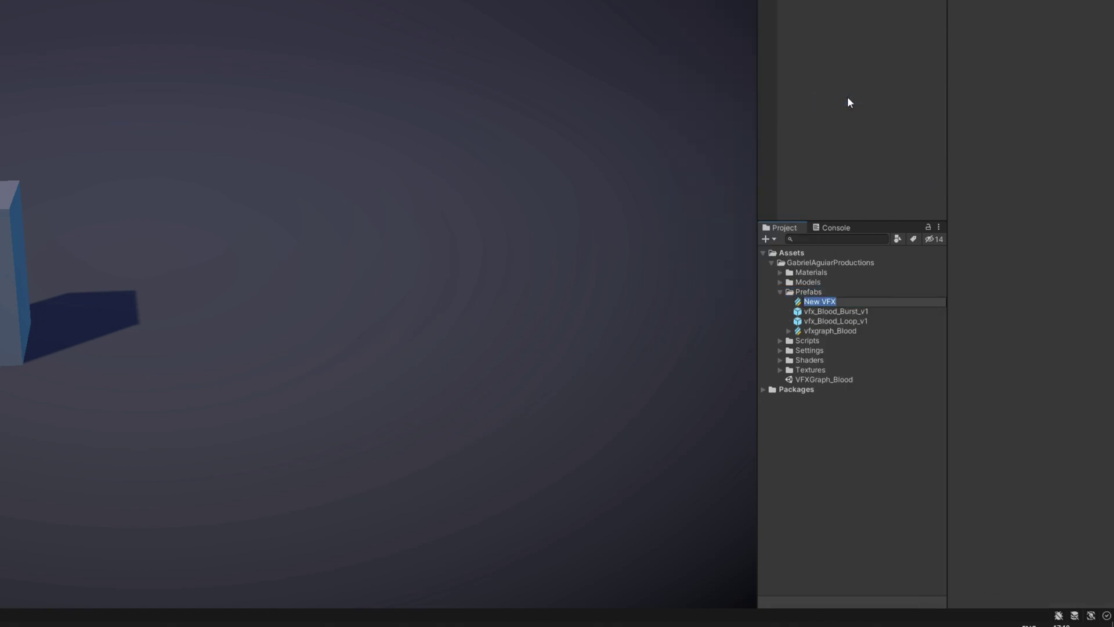
pyautogui.write('vfxgrap_Blood_tut')
pyautogui.press('Return')
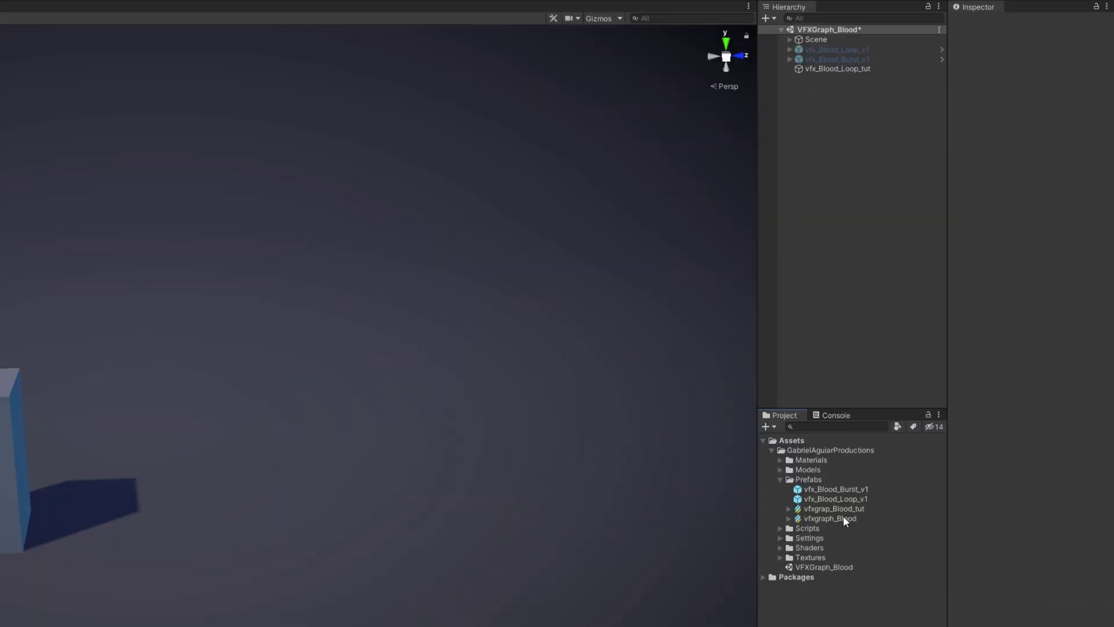
# Add vfxgrap_Blood_tut to the scene as a child of vfx_Blood_Loop_tut and reset its position to 0, 0, 0.
pyautogui.moveTo(874, 81); pyautogui.dragTo(848, 68)
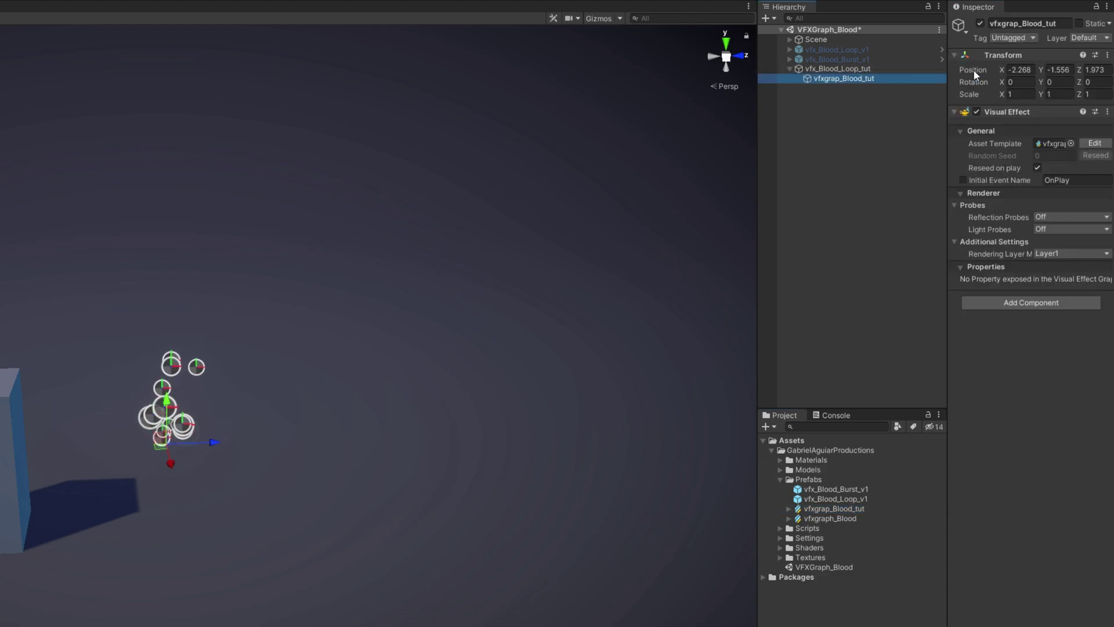
pyautogui.rightClick(1099, 60)
pyautogui.click(1098, 68)
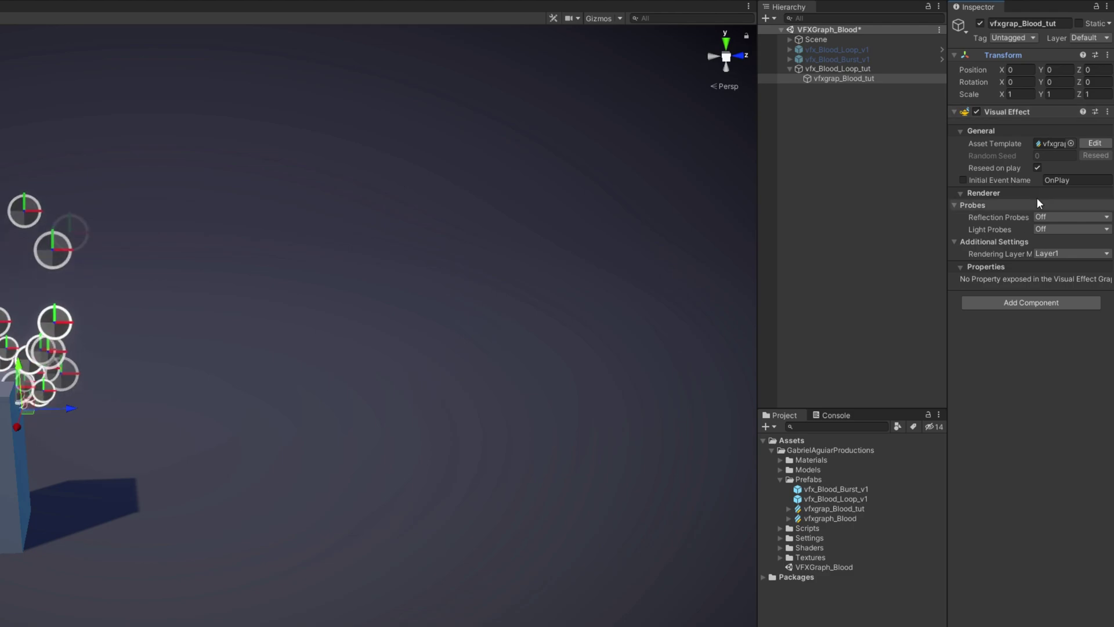
# Open the blood effect graph for editing, dock it beside the Scene view, and widen the graph area around its Spawn and Initialize contexts.
pyautogui.click(1095, 143)
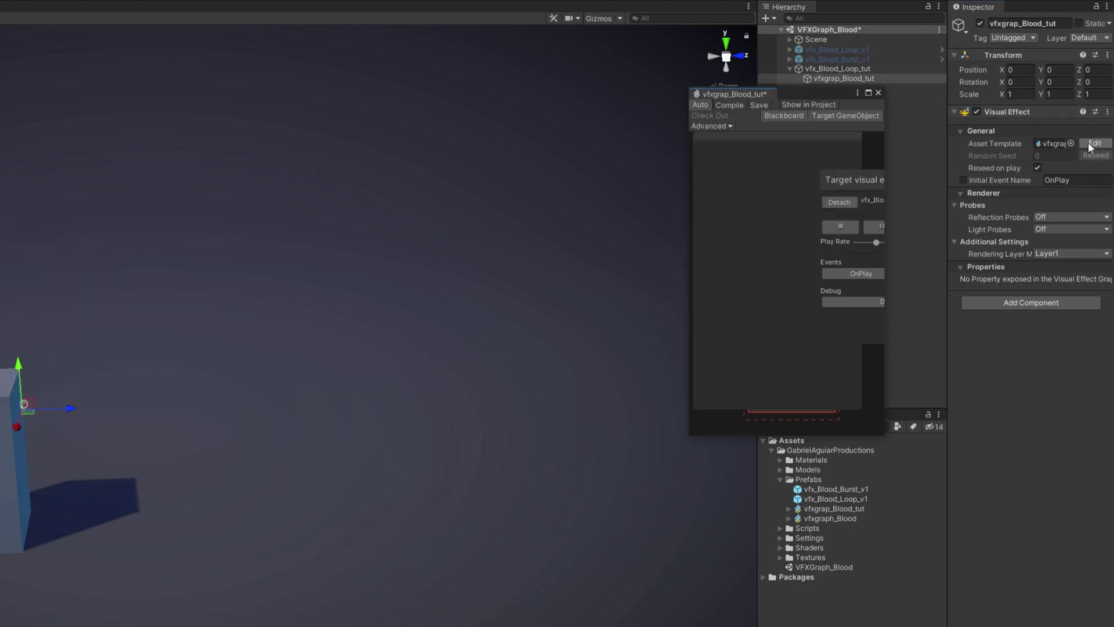
pyautogui.moveTo(733, 93); pyautogui.dragTo(742, 57)
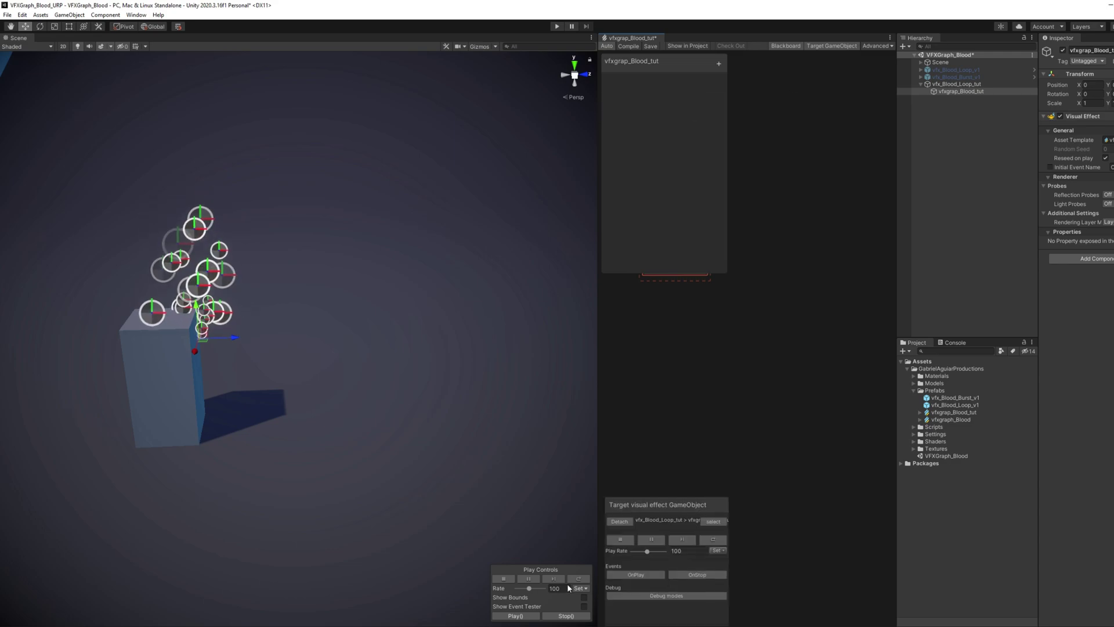
pyautogui.moveTo(598, 403); pyautogui.dragTo(393, 402)
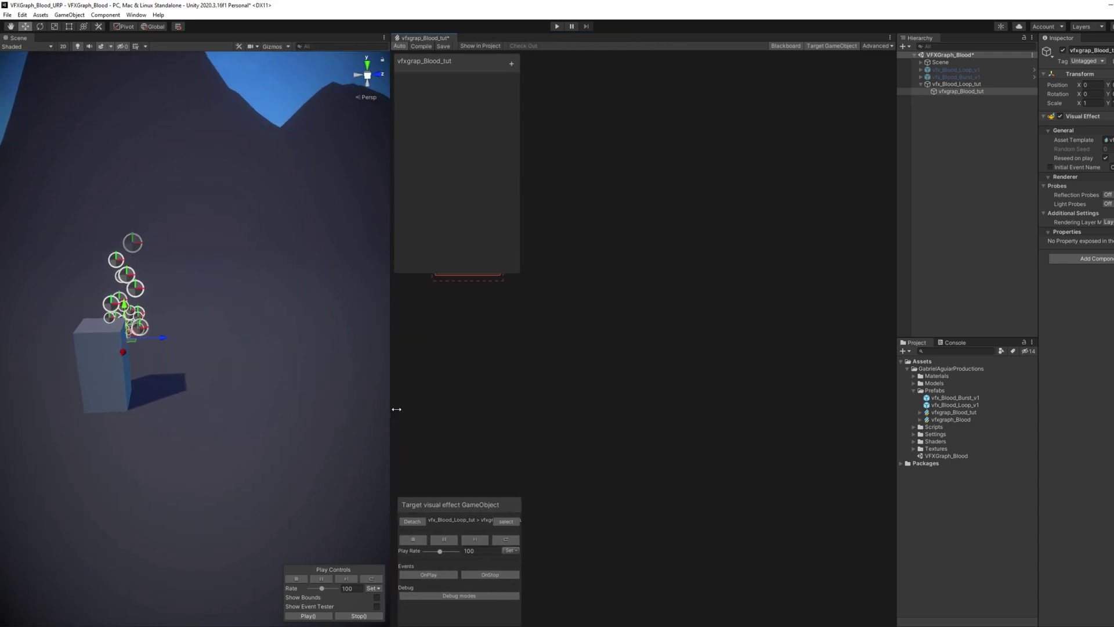
pyautogui.moveTo(590, 350); pyautogui.dragTo(671, 359, button='middle')
pyautogui.scroll(6, 639, 163)
pyautogui.moveTo(639, 162); pyautogui.dragTo(728, 238, button='middle')
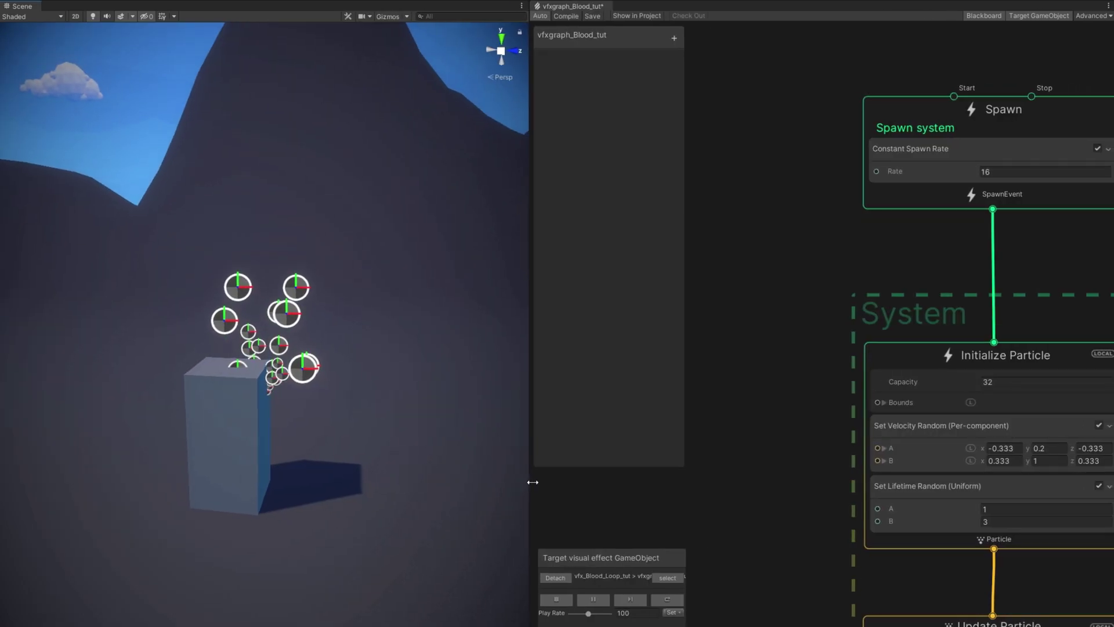
pyautogui.moveTo(523, 497); pyautogui.dragTo(500, 497)
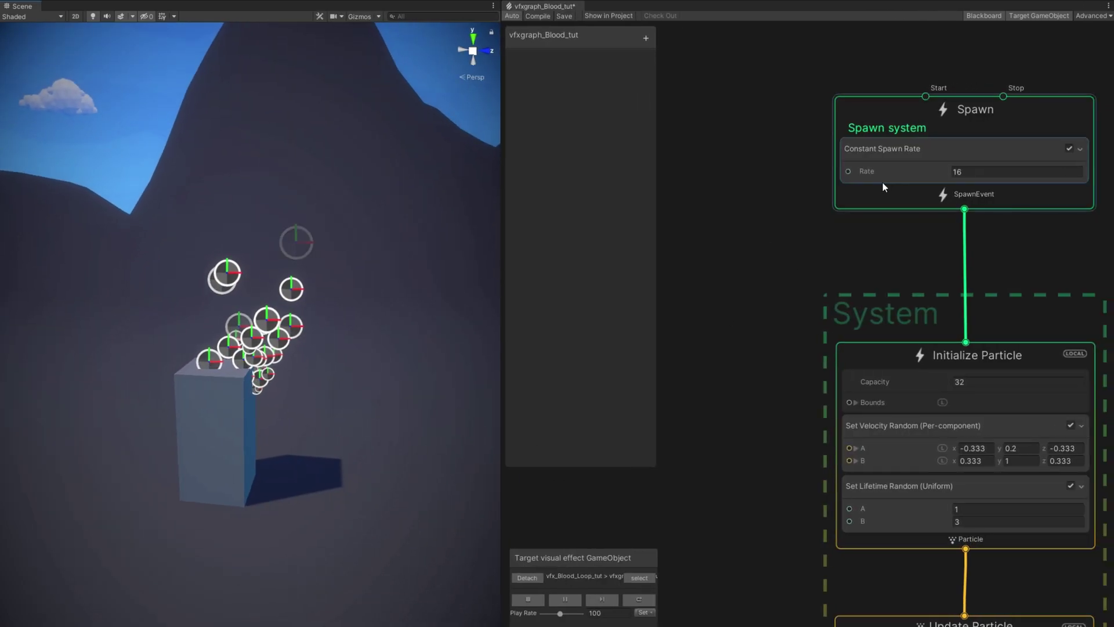
# Add a Single Burst block with a Count of 16 to the Spawn context, and test it with Constant Spawn Rate briefly disabled.
pyautogui.moveTo(883, 183); pyautogui.dragTo(790, 304, button='middle')
pyautogui.click(809, 250)
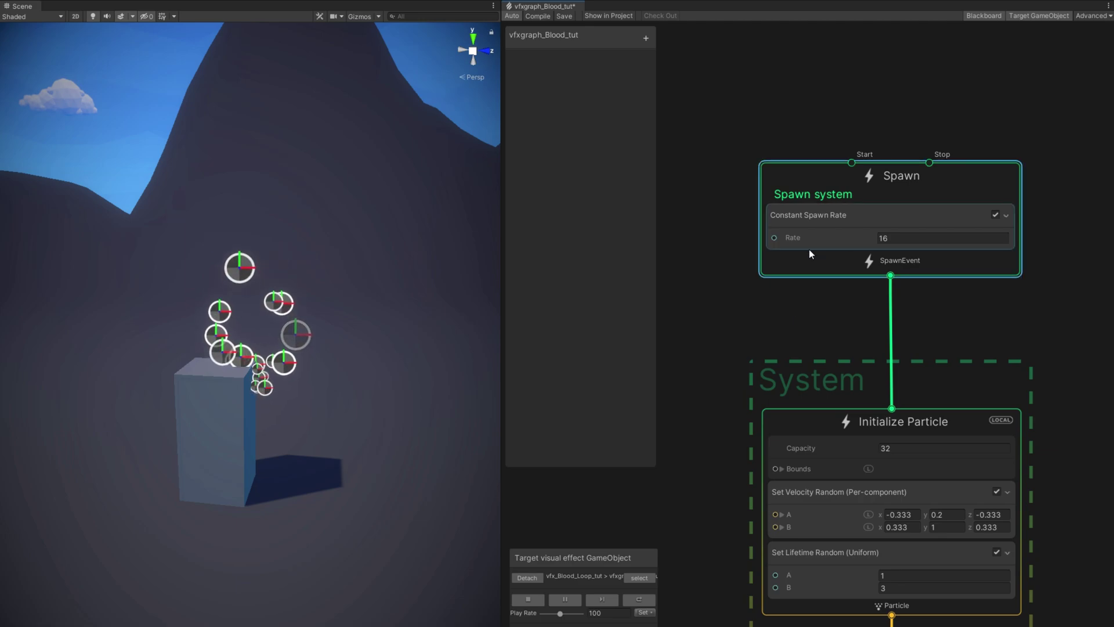
pyautogui.press('space')
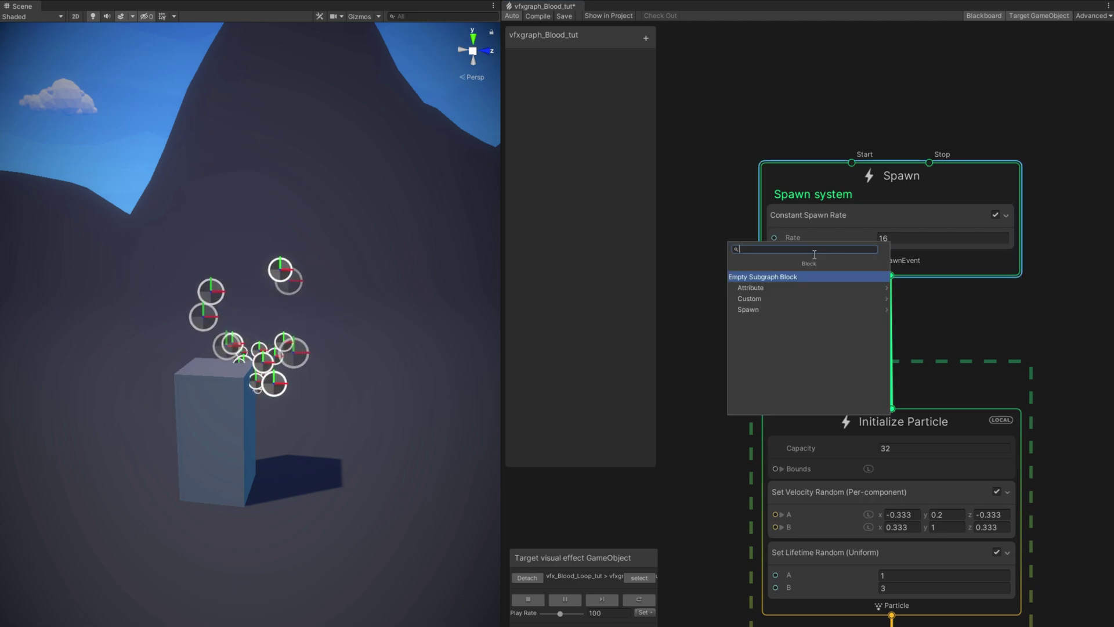
pyautogui.write('burs')
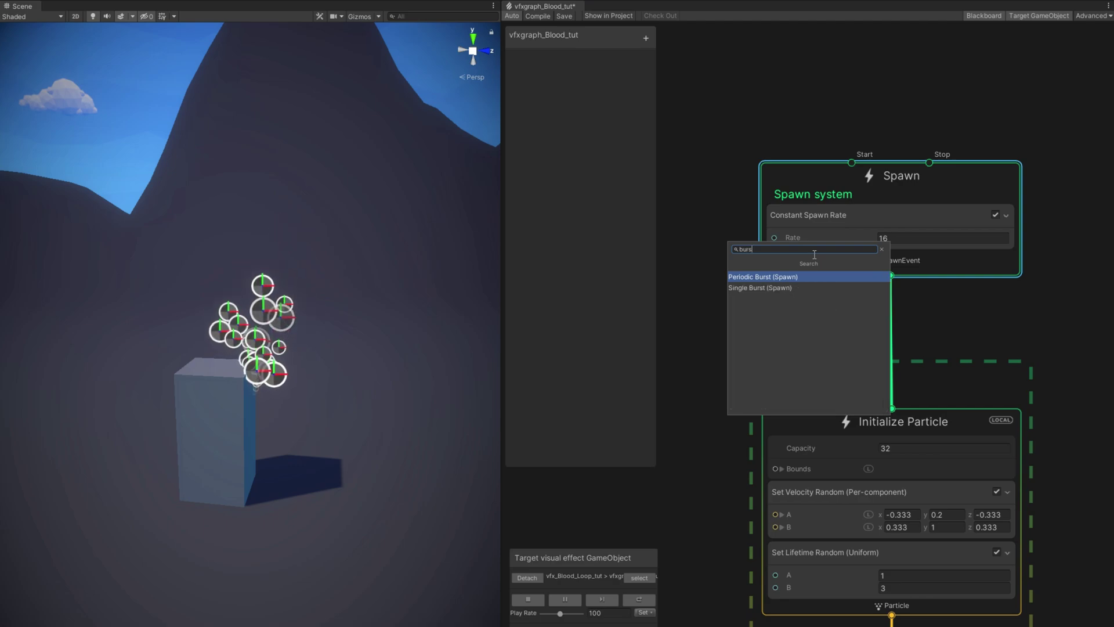
pyautogui.press('Down')
pyautogui.press('Return')
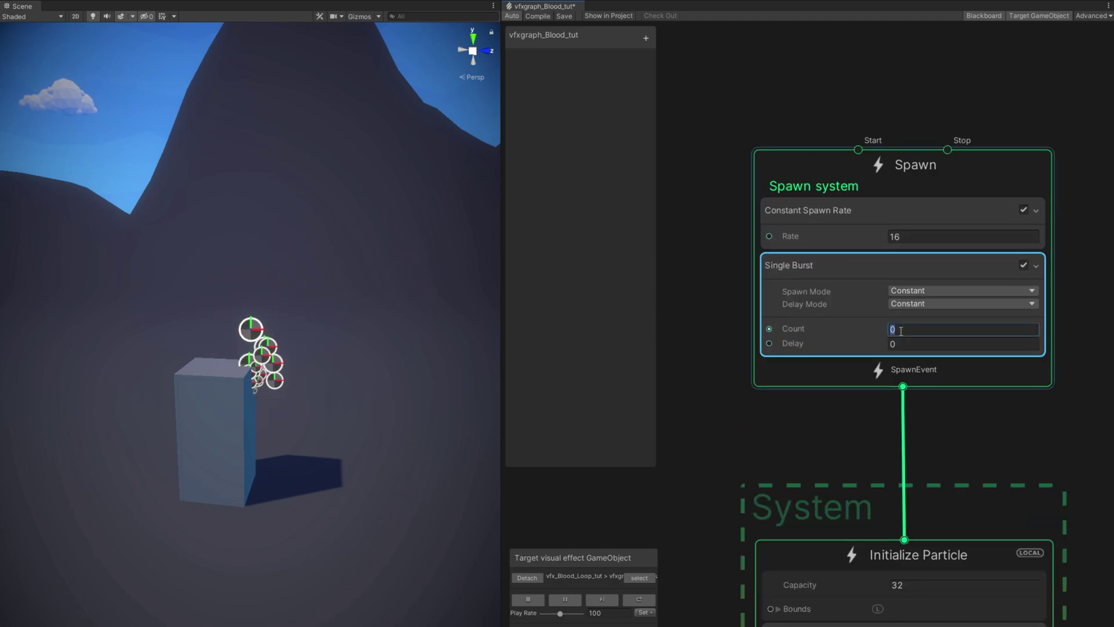
pyautogui.click(1023, 210)
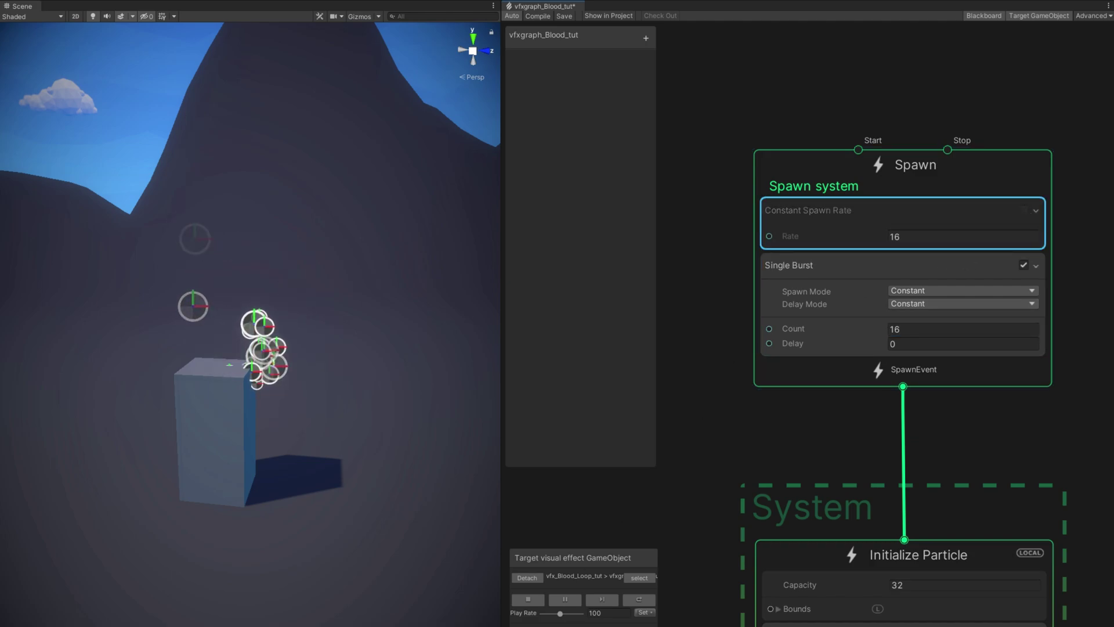
pyautogui.click(1023, 210)
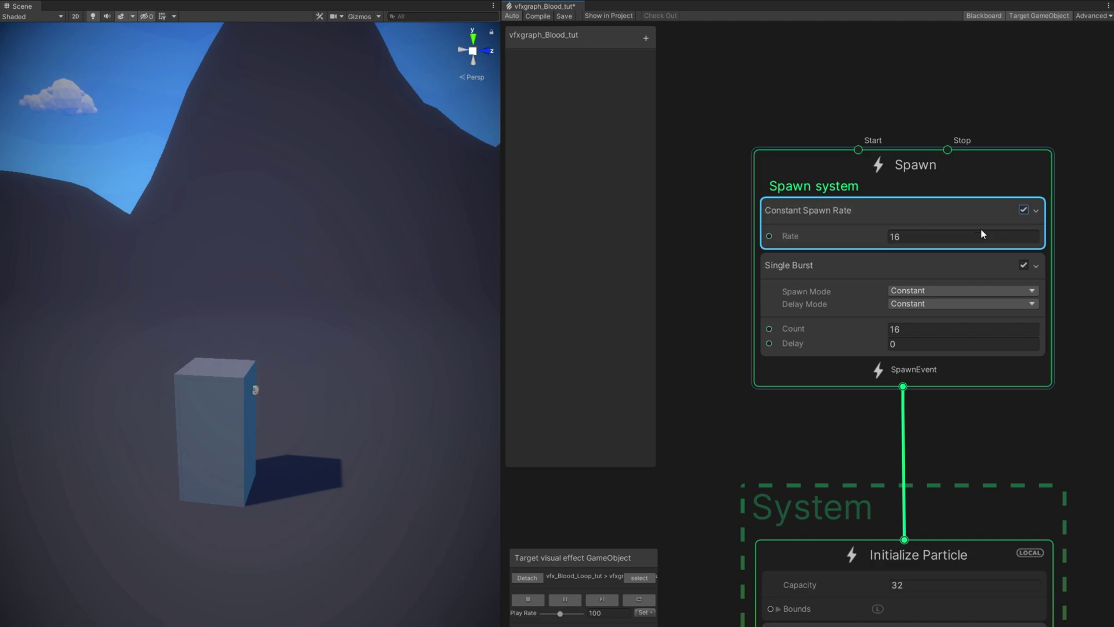
# Add a bool property named Loop to the graph's Blackboard.
pyautogui.moveTo(672, 99); pyautogui.dragTo(726, 88, button='middle')
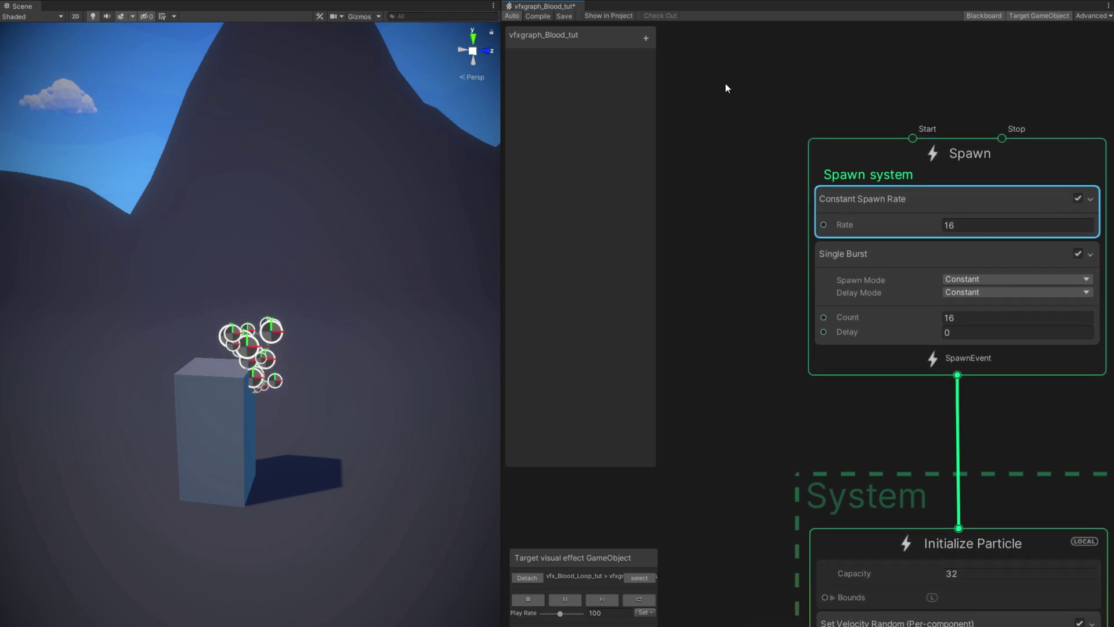
pyautogui.click(646, 39)
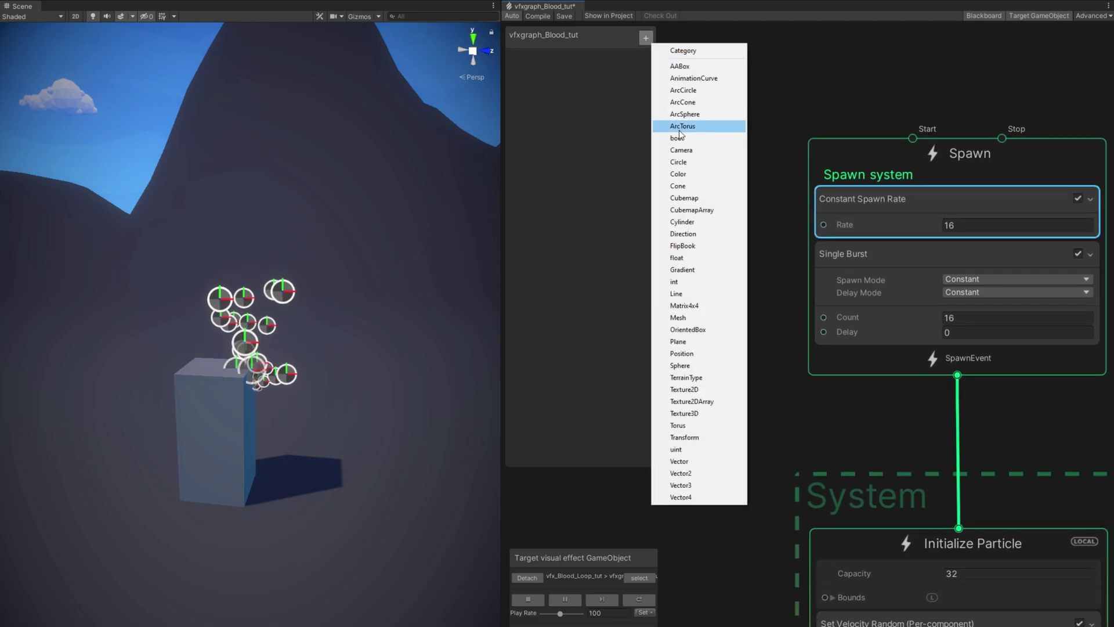
pyautogui.click(723, 137)
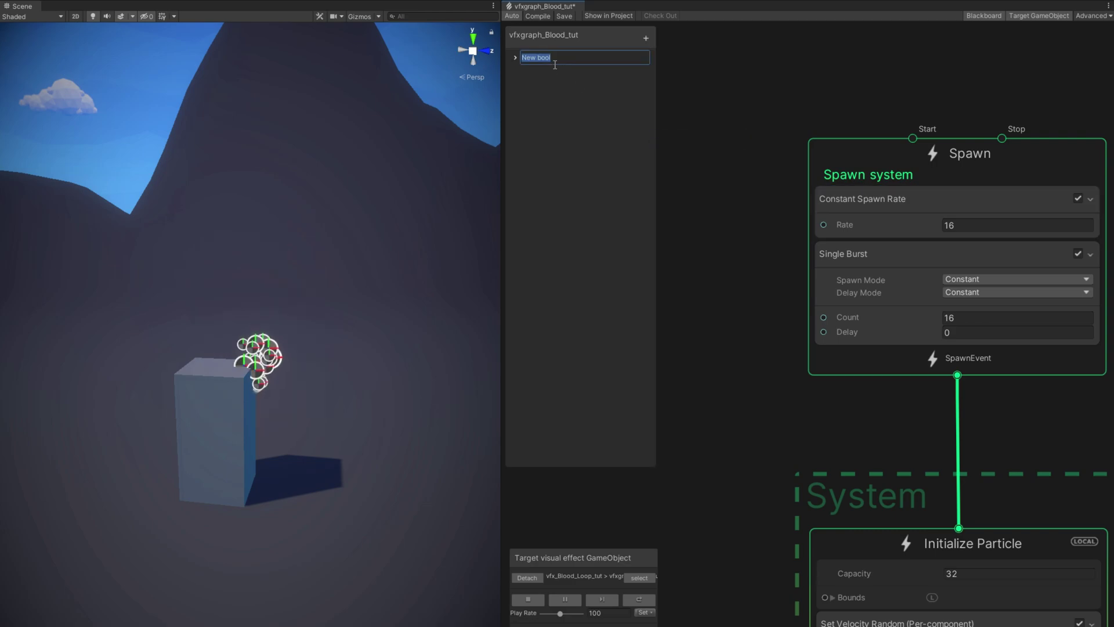
pyautogui.write('Loop')
pyautogui.press('Return')
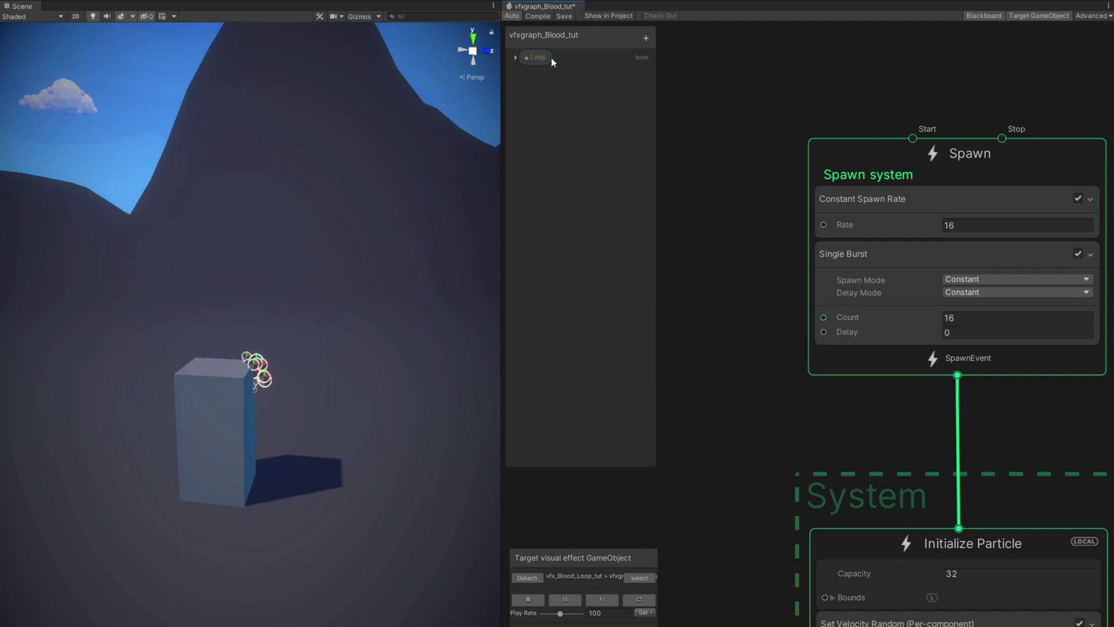
# Place the Loop property in the graph and connect it to the Predicate of a new Branch operator beside the Spawn context.
pyautogui.click(514, 58)
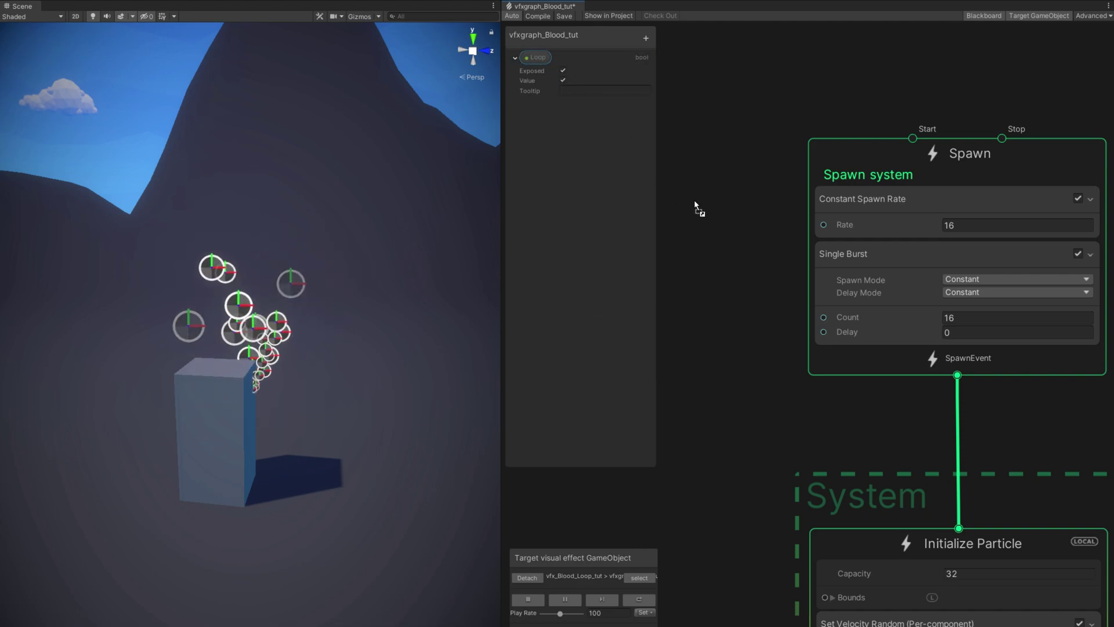
pyautogui.moveTo(694, 202); pyautogui.dragTo(699, 193)
pyautogui.moveTo(699, 193); pyautogui.dragTo(813, 201, button='middle')
pyautogui.moveTo(813, 208); pyautogui.dragTo(751, 204)
pyautogui.write('bra')
pyautogui.click(824, 224)
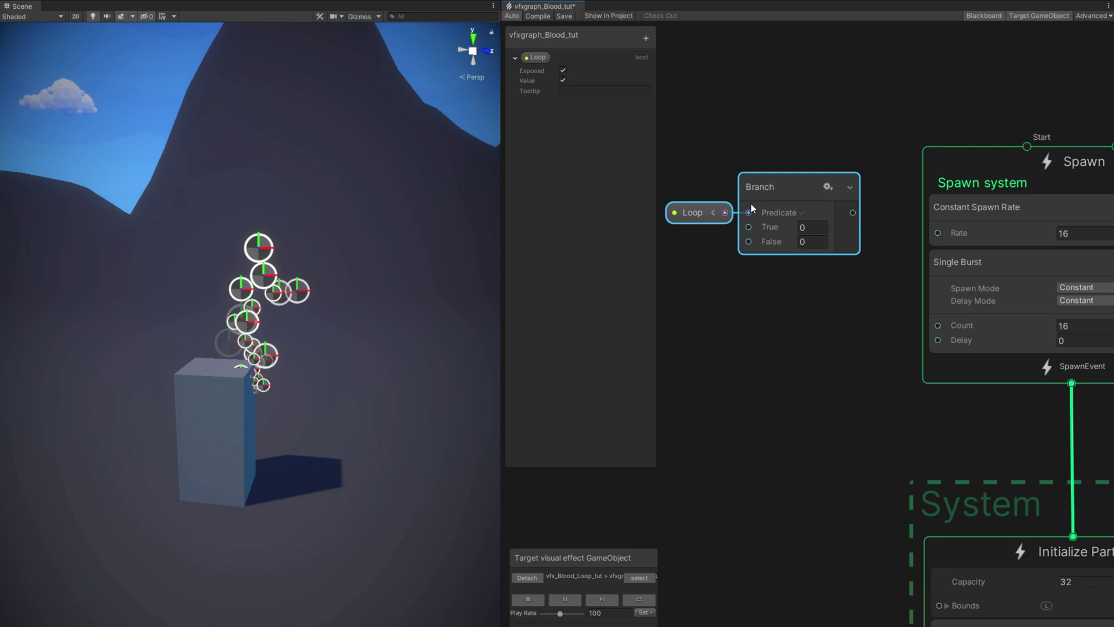
pyautogui.click(669, 162)
# Add a float property named Rate with value 32, and feed it through the Branch's True input into the Constant Spawn Rate.
pyautogui.click(646, 39)
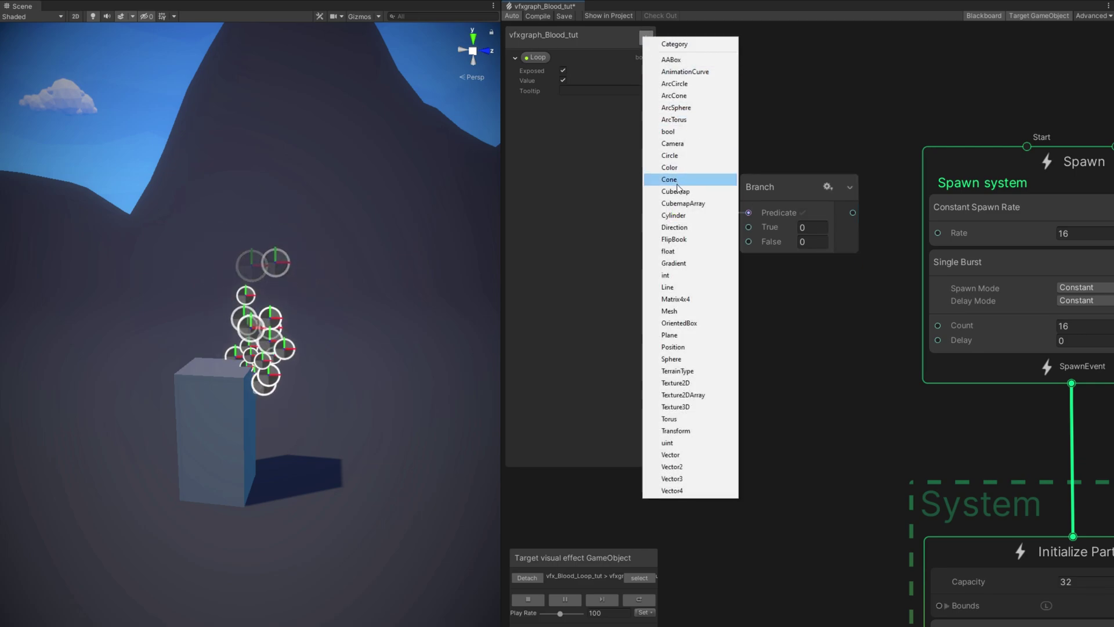
pyautogui.click(668, 251)
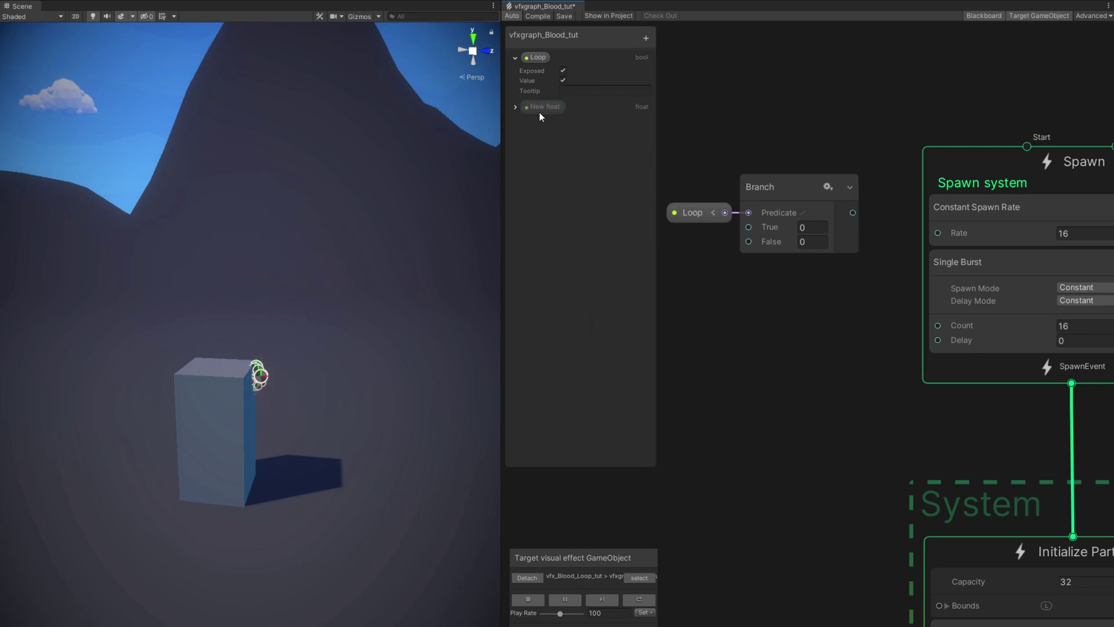
pyautogui.doubleClick(539, 109)
pyautogui.write('Rate')
pyautogui.press('Return')
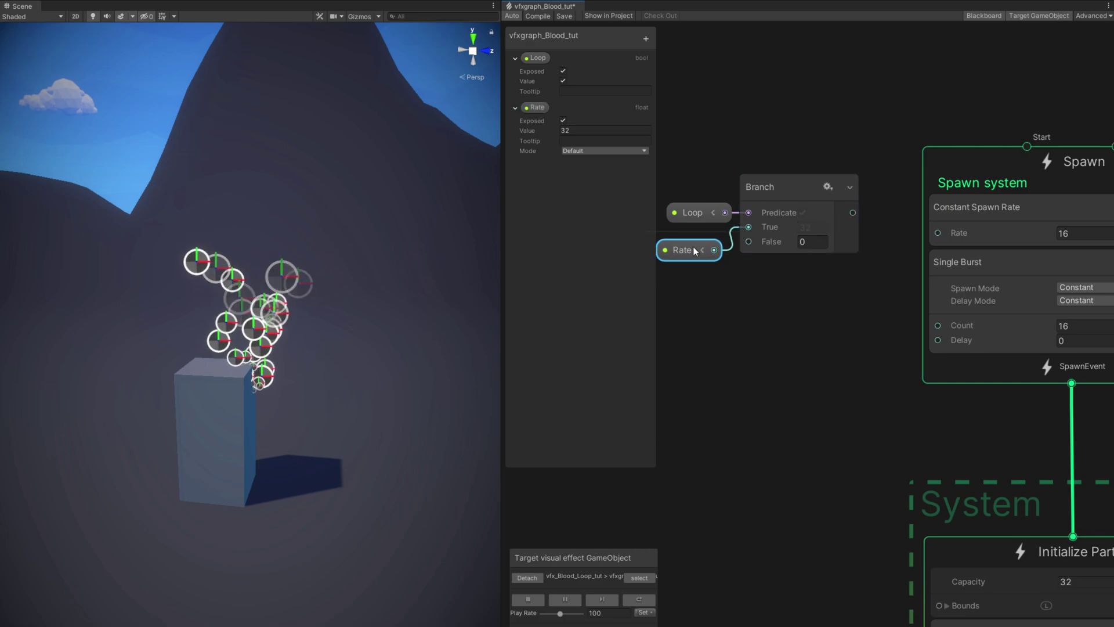
pyautogui.moveTo(927, 231); pyautogui.dragTo(929, 233)
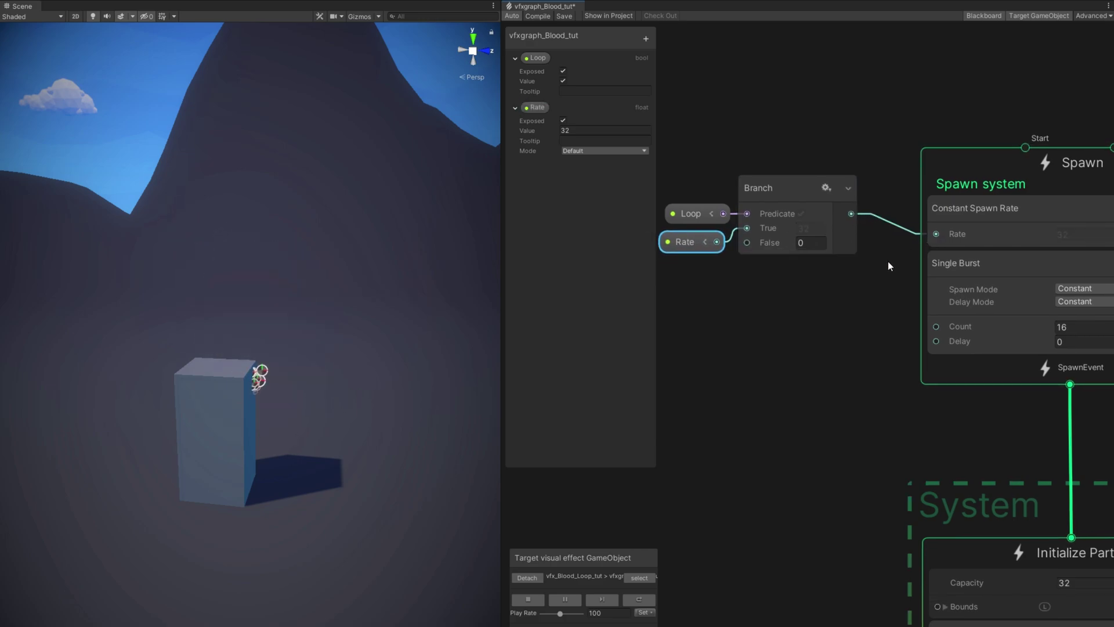
# Duplicate the Branch, wire Loop to its Predicate and Rate to False, connect it to the Single Burst Count, and align both Branch nodes.
pyautogui.moveTo(888, 261); pyautogui.dragTo(879, 268, button='middle')
pyautogui.click(785, 206)
pyautogui.hotkey('ctrl', 'd')
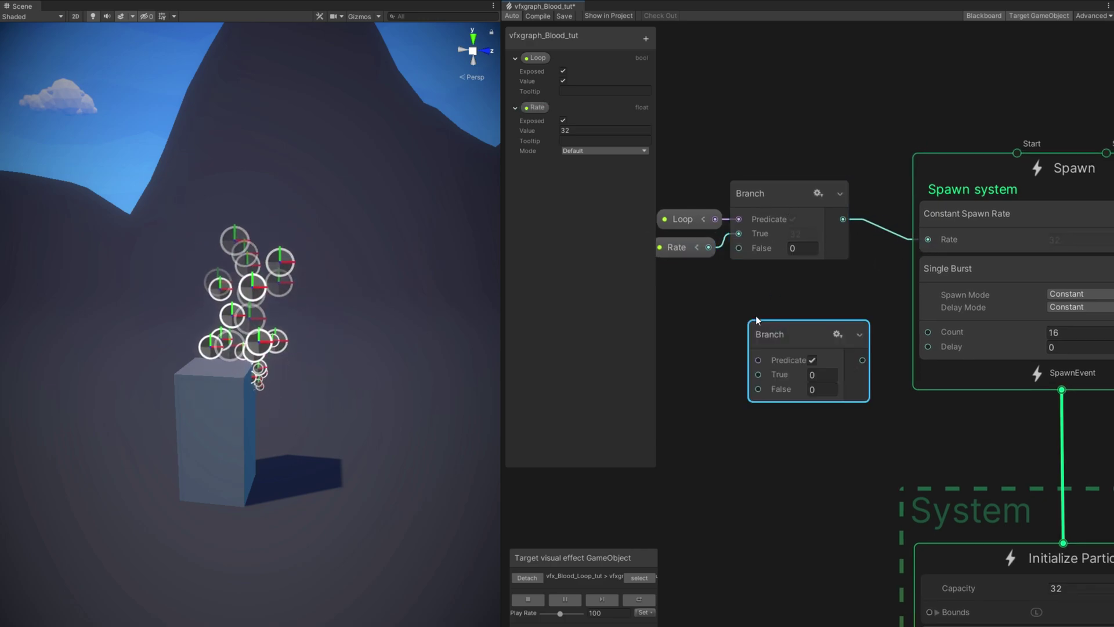
pyautogui.moveTo(743, 343); pyautogui.dragTo(758, 359)
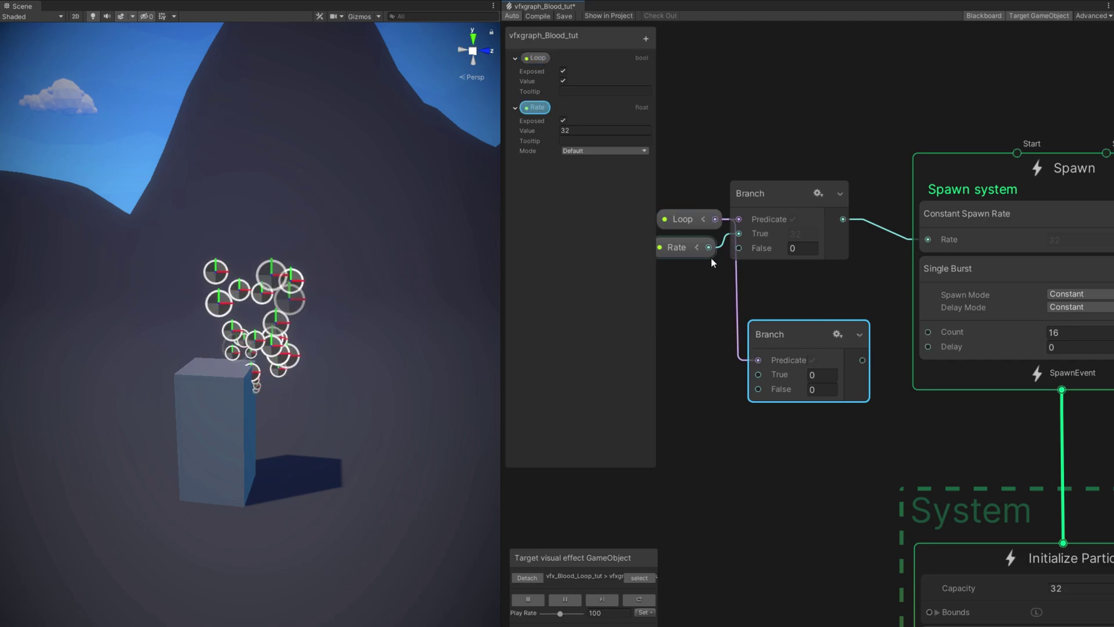
pyautogui.moveTo(707, 249); pyautogui.dragTo(758, 389)
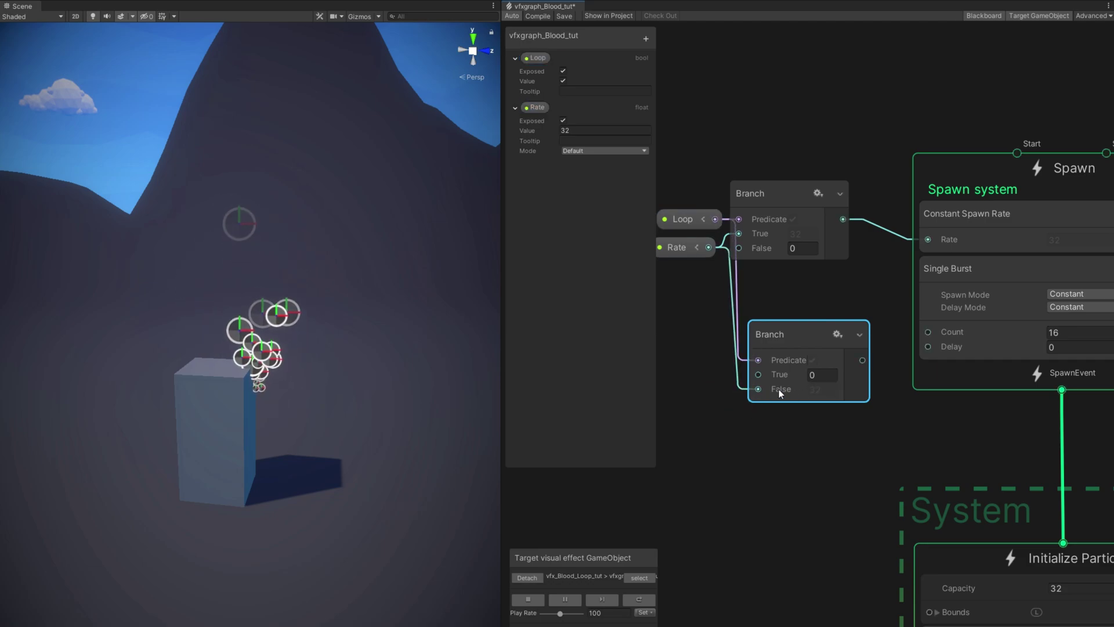
pyautogui.moveTo(862, 360); pyautogui.dragTo(929, 333)
pyautogui.moveTo(818, 334); pyautogui.dragTo(806, 314)
pyautogui.moveTo(795, 192); pyautogui.dragTo(807, 191)
pyautogui.moveTo(792, 318); pyautogui.dragTo(798, 315)
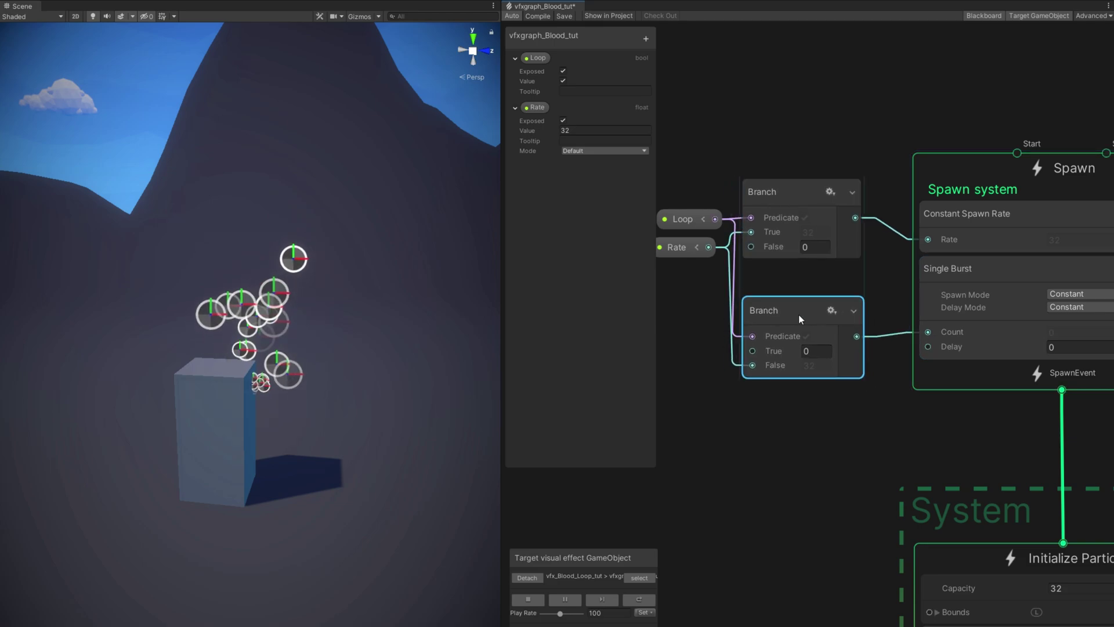
# Select vfxgrap_Blood_tut in the scene hierarchy and toggle its Loop property to test looping against single-burst emission.
pyautogui.moveTo(824, 390); pyautogui.dragTo(758, 407, button='middle')
pyautogui.click(935, 70)
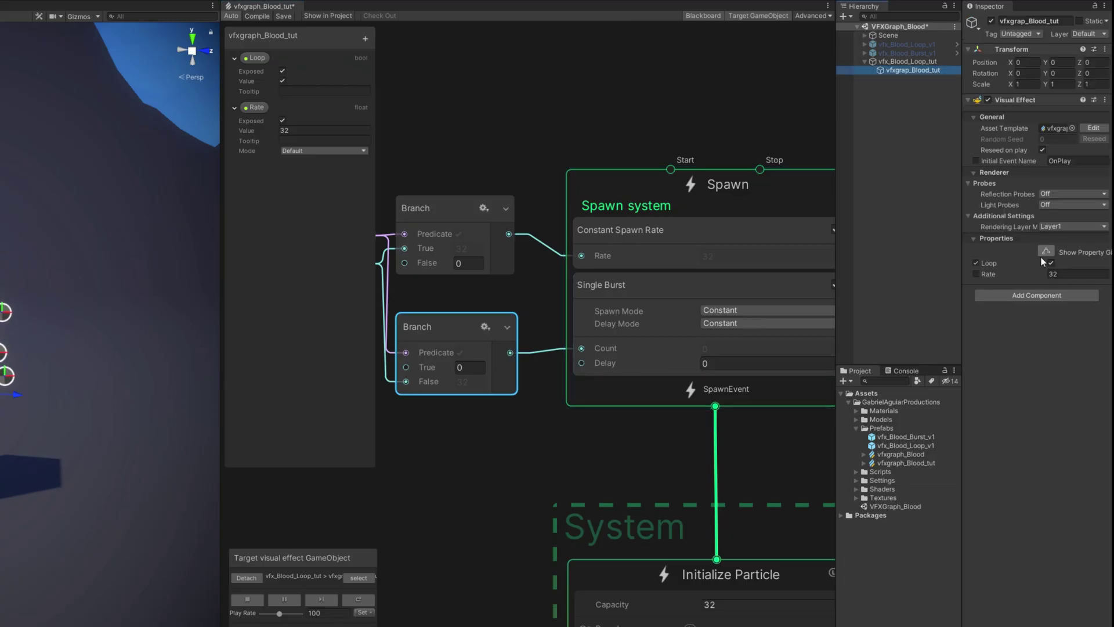
pyautogui.click(1052, 262)
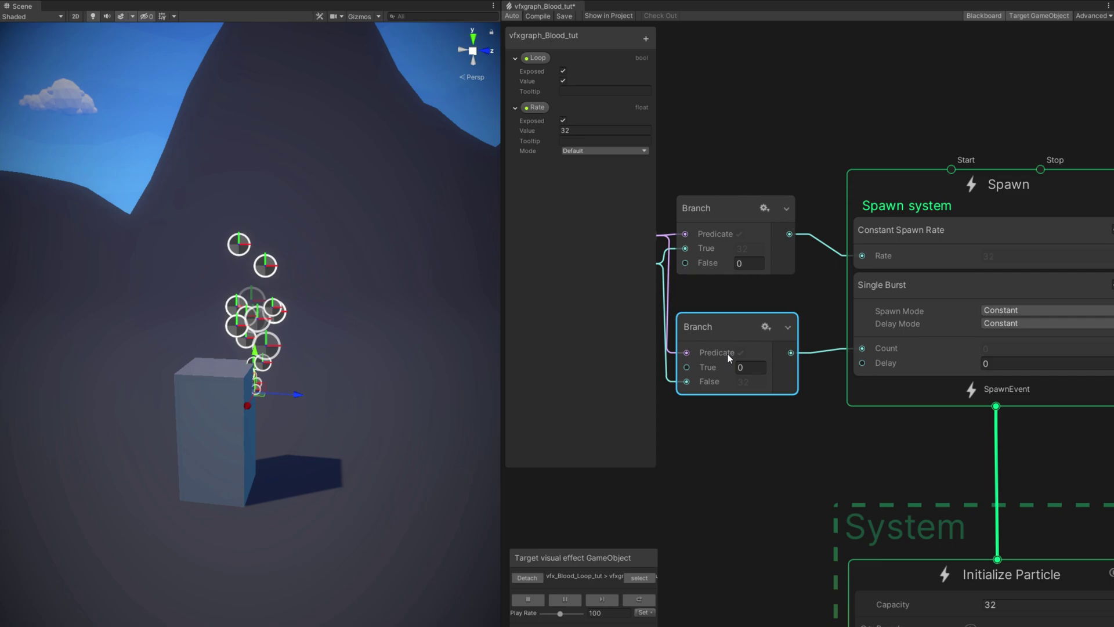
# Set the Y component of B to 10.87 in the Set Velocity Random block of Initialize Particle.
pyautogui.moveTo(472, 322); pyautogui.dragTo(514, 255, button='middle')
pyautogui.scroll(-1, 794, 255)
pyautogui.moveTo(803, 397); pyautogui.dragTo(811, 292, button='middle')
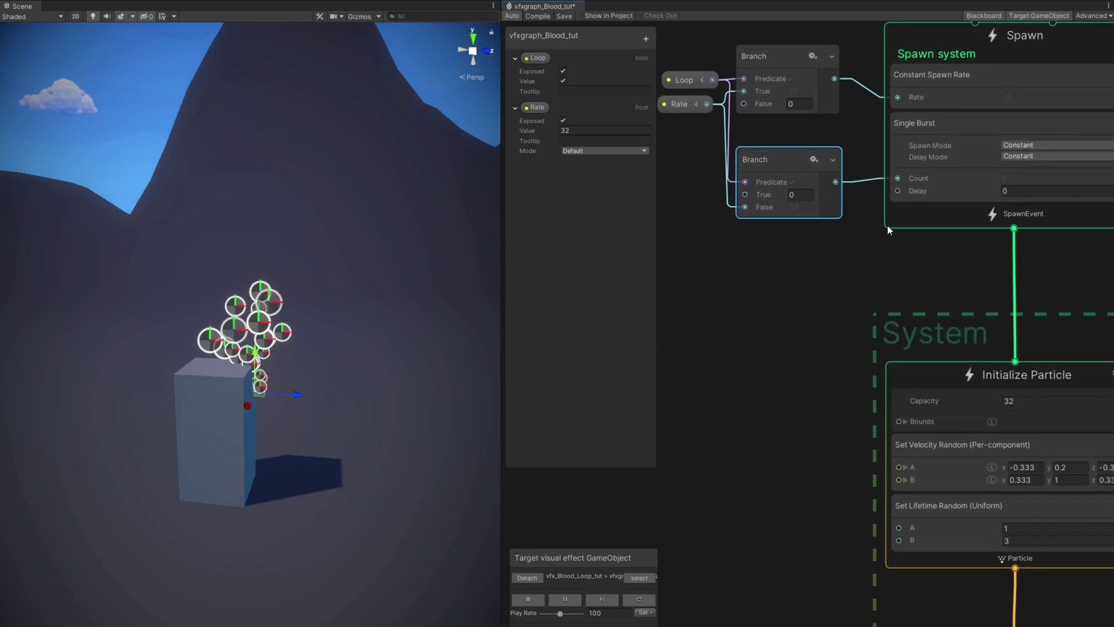
pyautogui.moveTo(890, 281); pyautogui.dragTo(838, 183, button='middle')
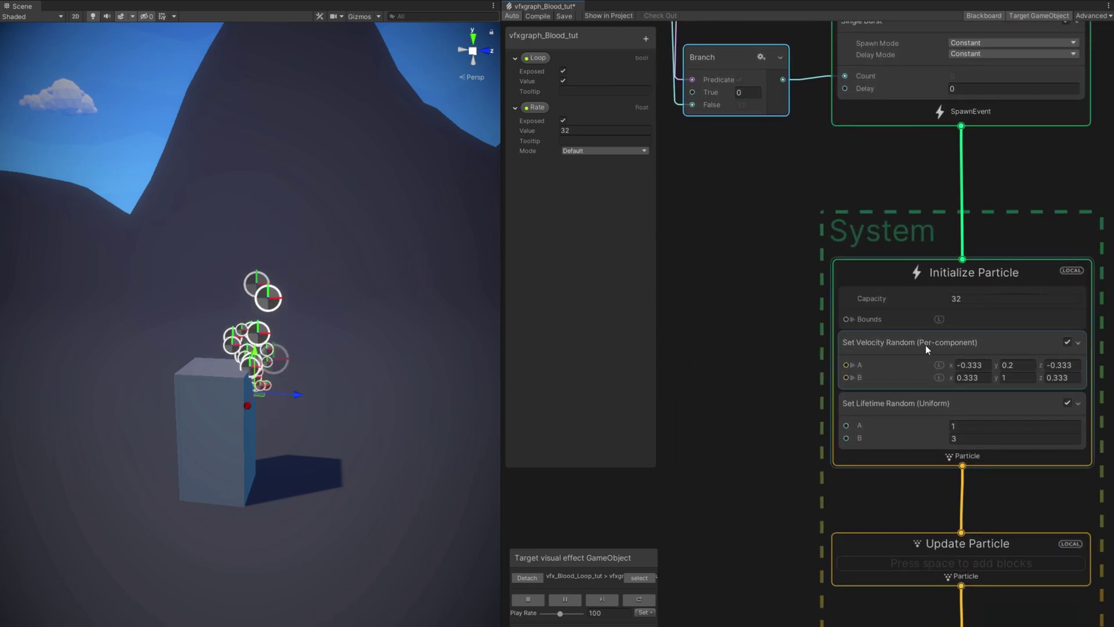
pyautogui.moveTo(824, 378); pyautogui.dragTo(734, 361, button='middle')
pyautogui.scroll(1, 940, 372)
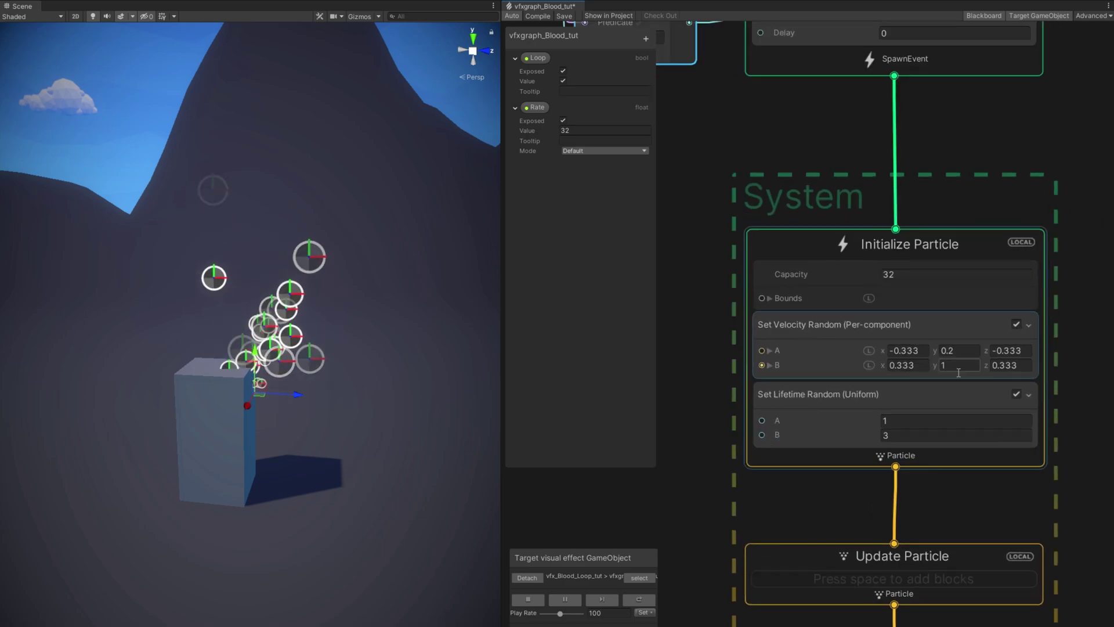
pyautogui.moveTo(941, 368); pyautogui.dragTo(1110, 355)
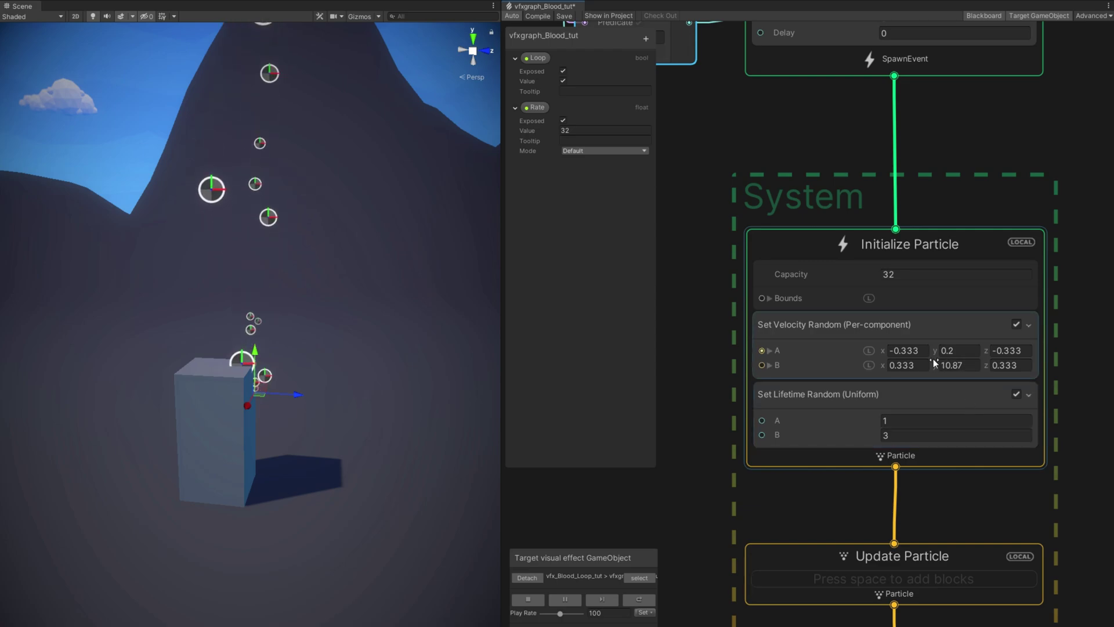
# Set the X range of Set Velocity Random to -2 for A and 2 for B, and check the spread in the scene.
pyautogui.click(922, 351)
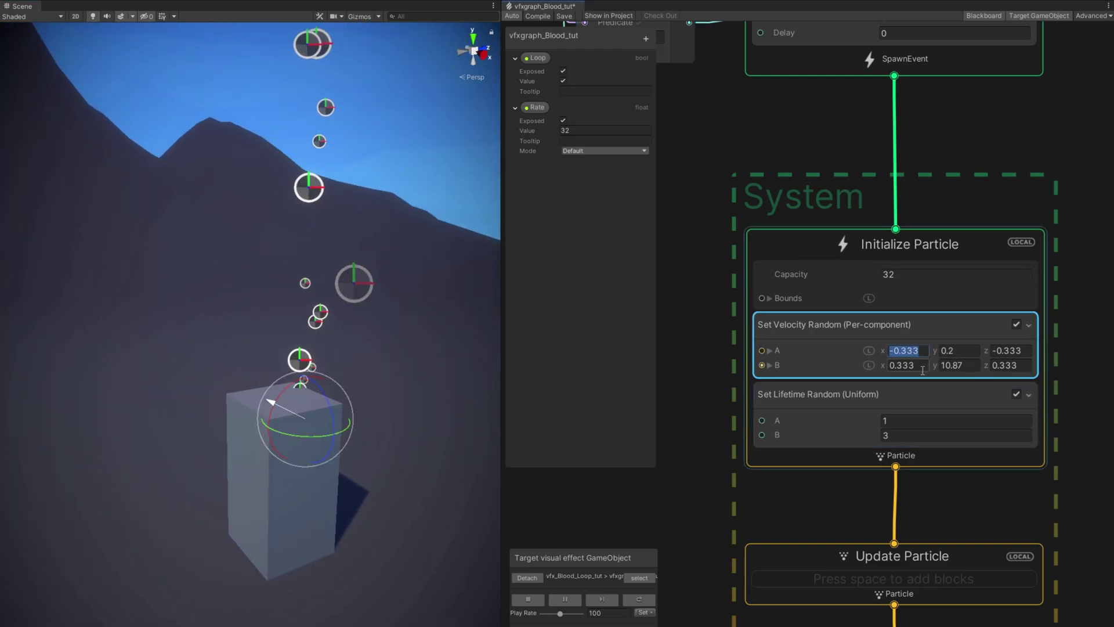
pyautogui.write('-2')
pyautogui.click(927, 369)
pyautogui.write('2')
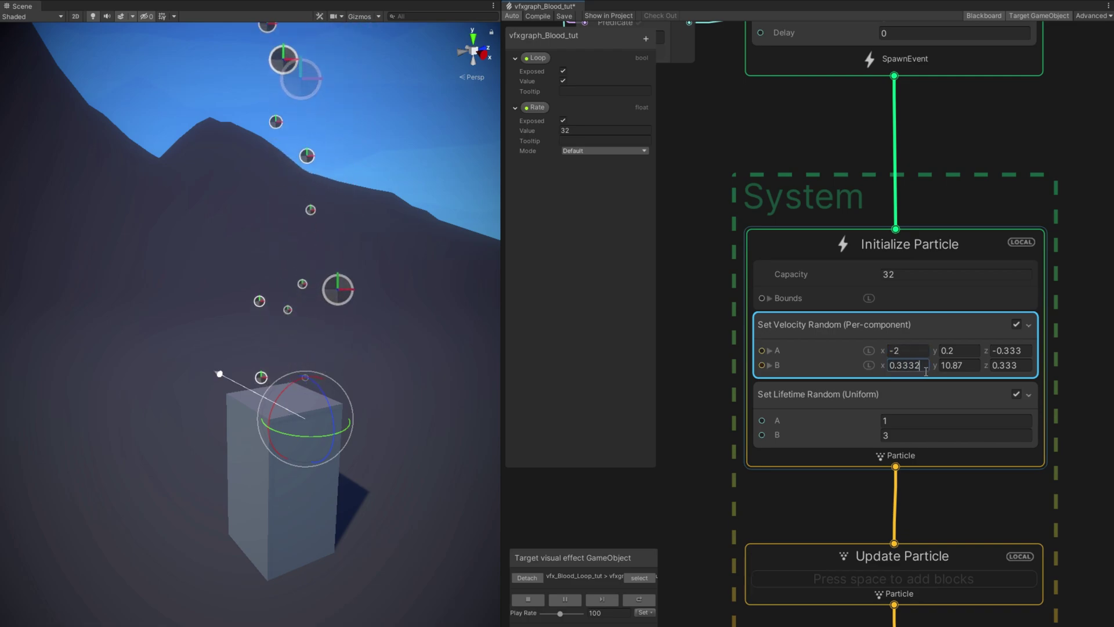
pyautogui.moveTo(927, 369); pyautogui.dragTo(806, 366)
pyautogui.write('2')
pyautogui.press('Return')
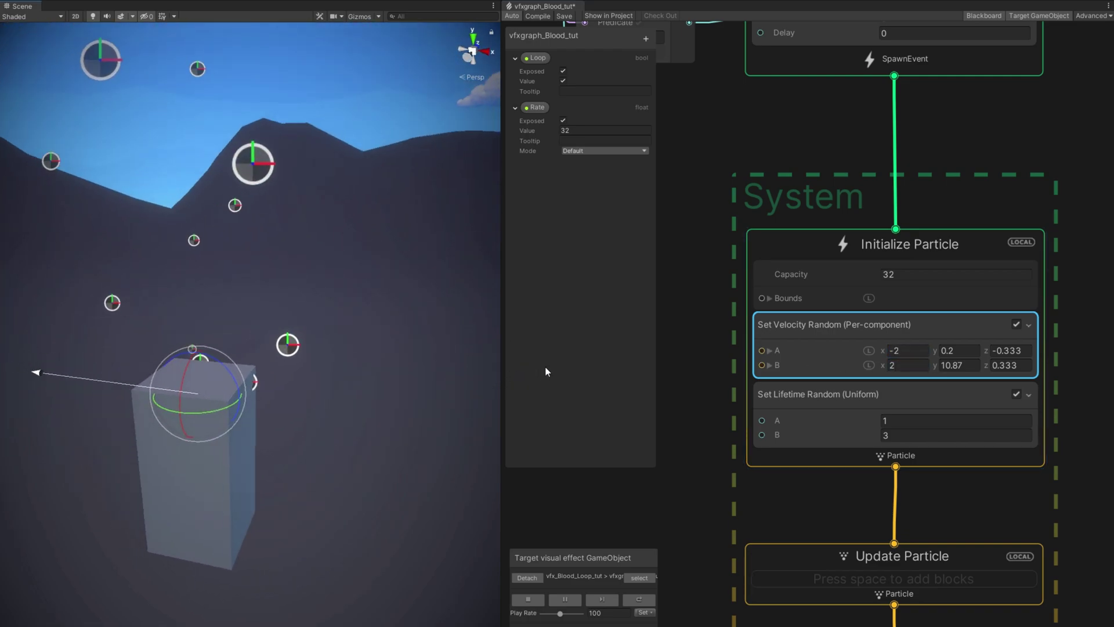
pyautogui.moveTo(503, 369); pyautogui.dragTo(482, 370, button='right')
# Add a Vector3 property named BloodVelocity to the Blackboard.
pyautogui.moveTo(690, 316); pyautogui.dragTo(709, 290, button='middle')
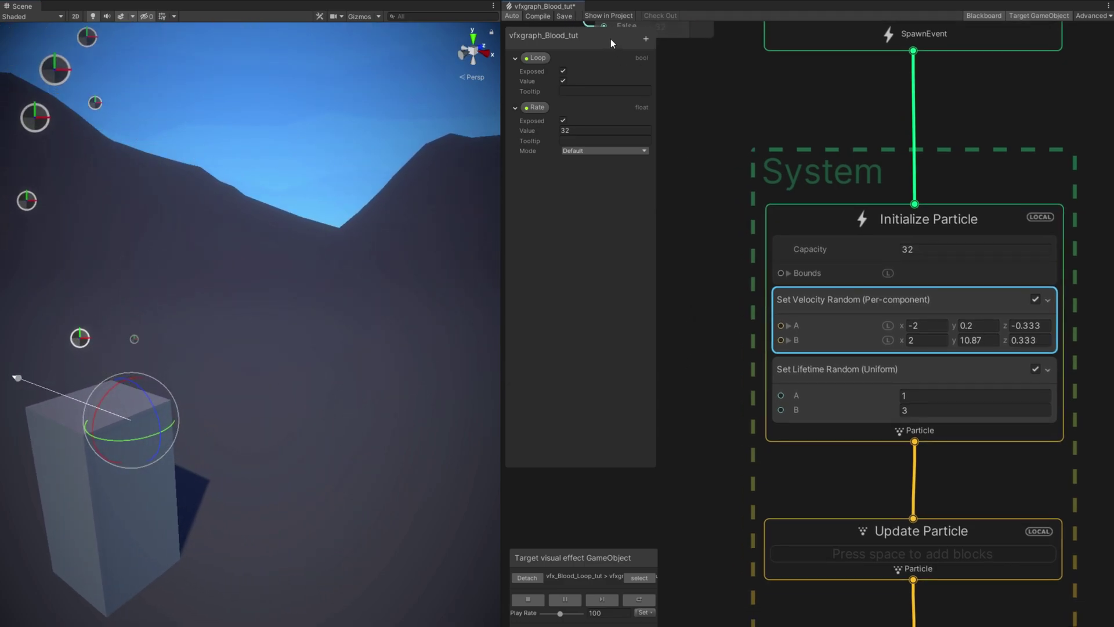
pyautogui.click(646, 39)
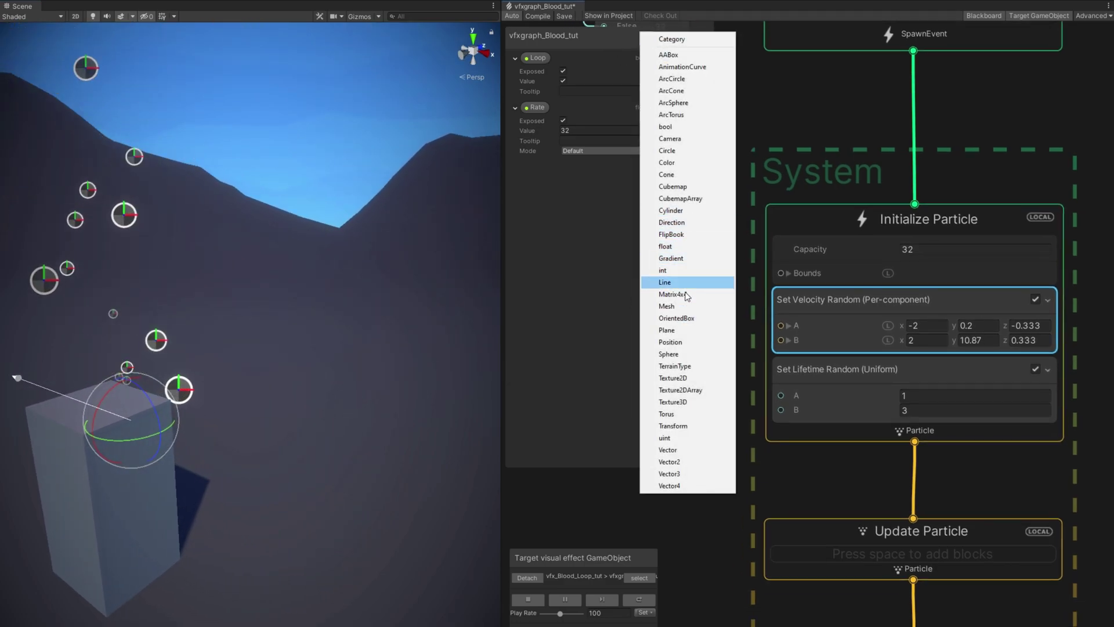
pyautogui.click(674, 473)
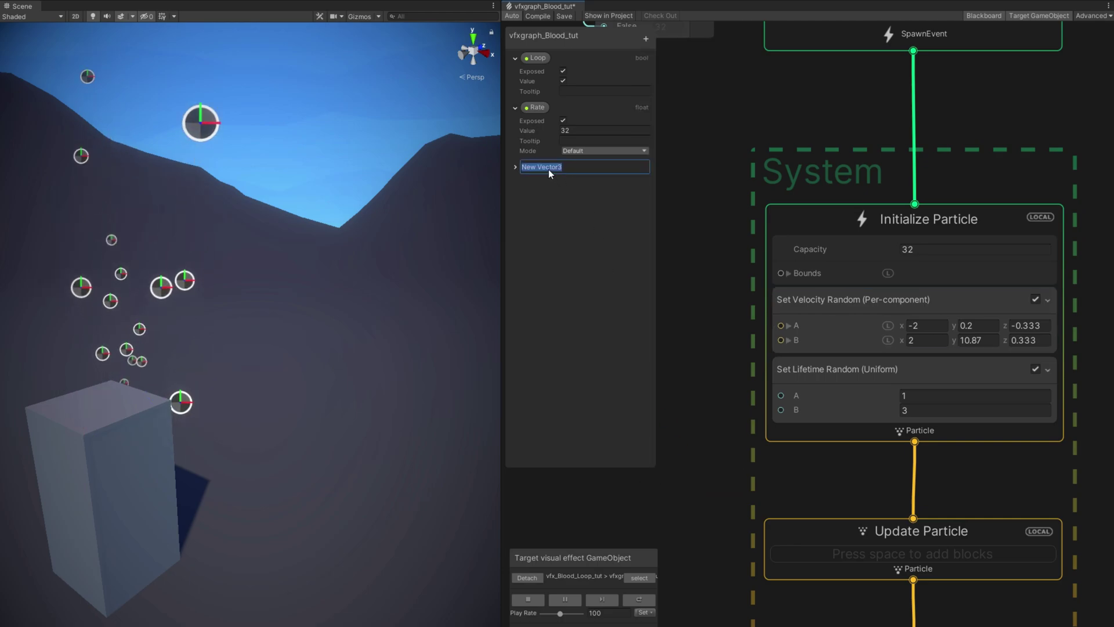
pyautogui.write('Bloodvelocity')
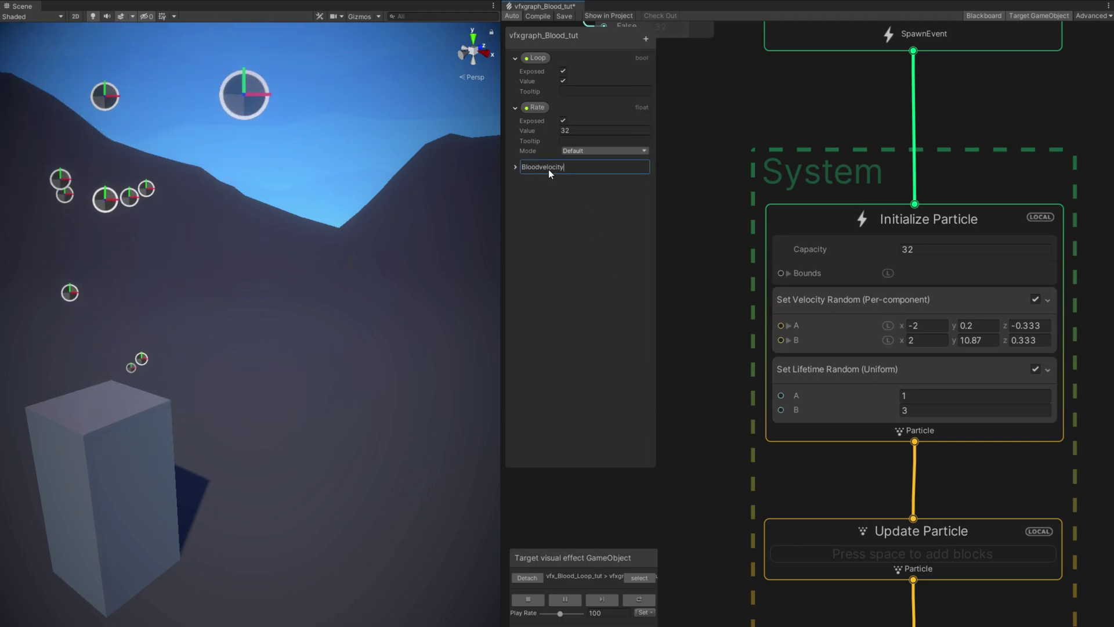
pyautogui.press('Return')
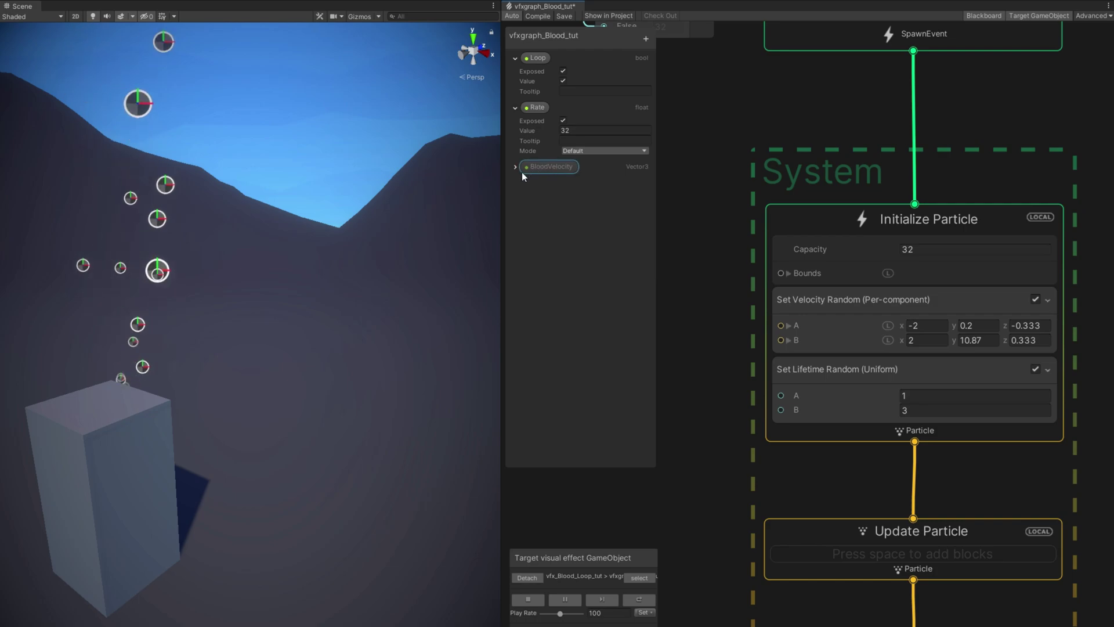
# Set the default value of BloodVelocity to X 0.5, Y 0.5, Z 5.
pyautogui.click(515, 167)
pyautogui.click(576, 190)
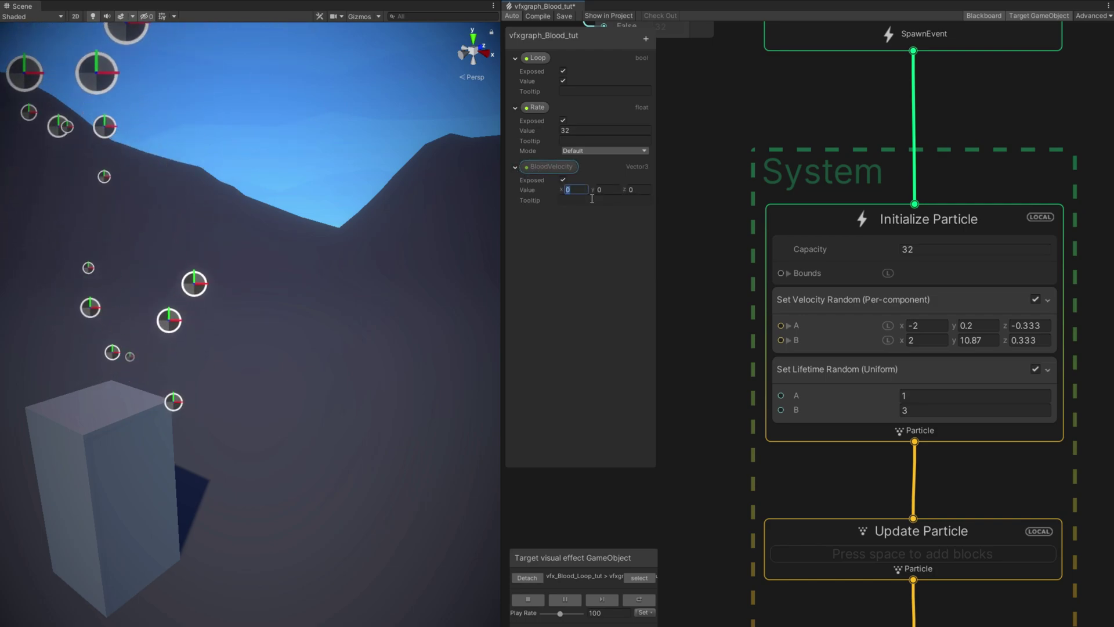
pyautogui.write('0.5')
pyautogui.click(606, 190)
pyautogui.write('0.5')
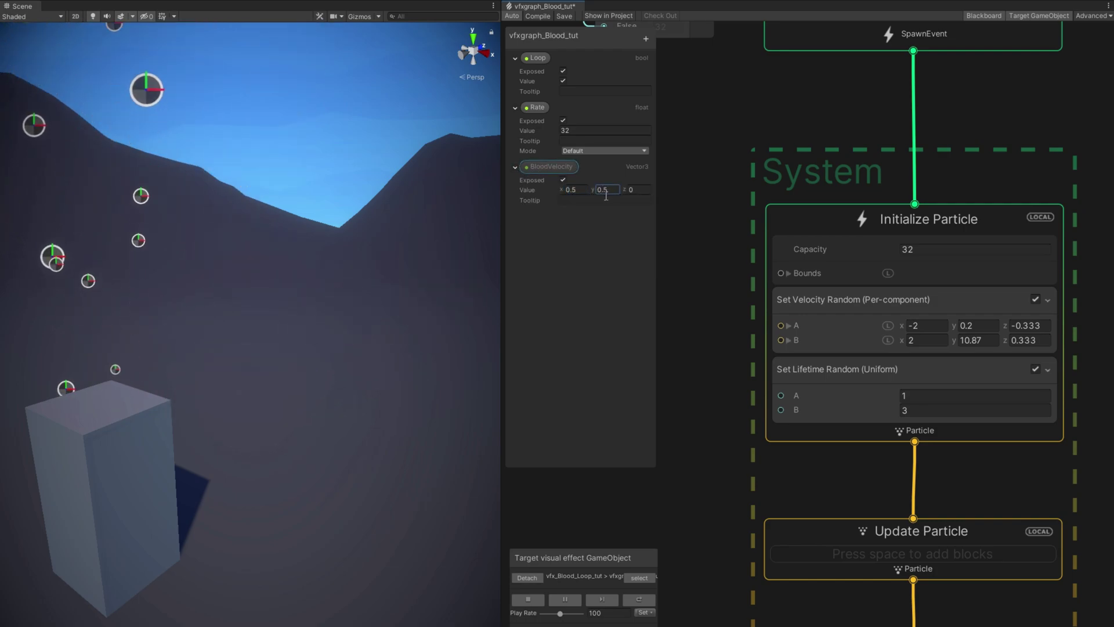
pyautogui.click(646, 191)
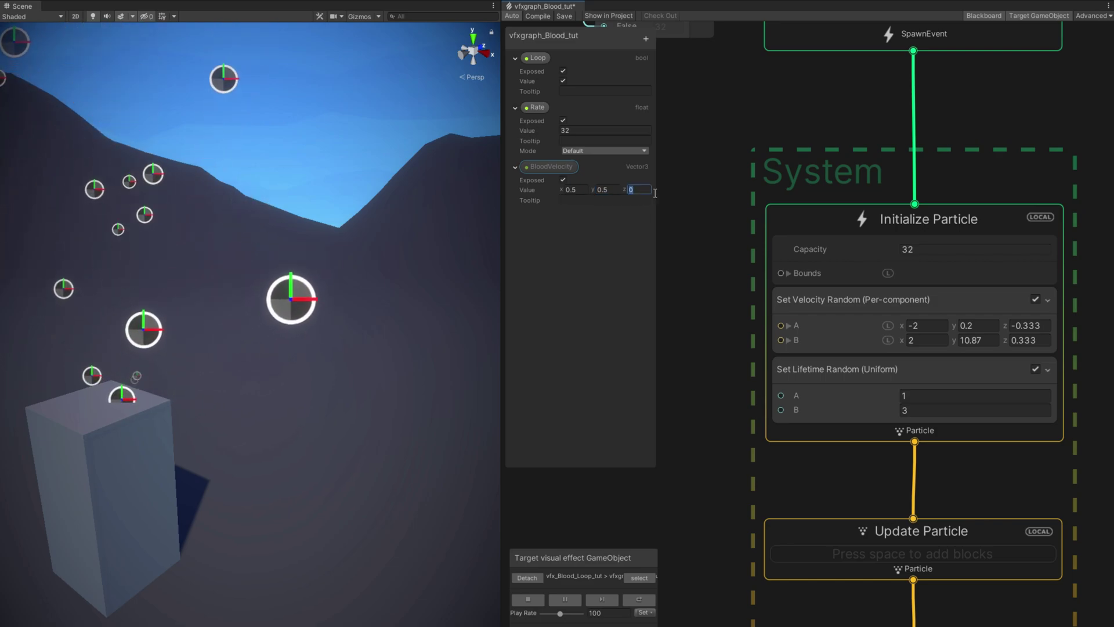
pyautogui.write('5')
pyautogui.press('Return')
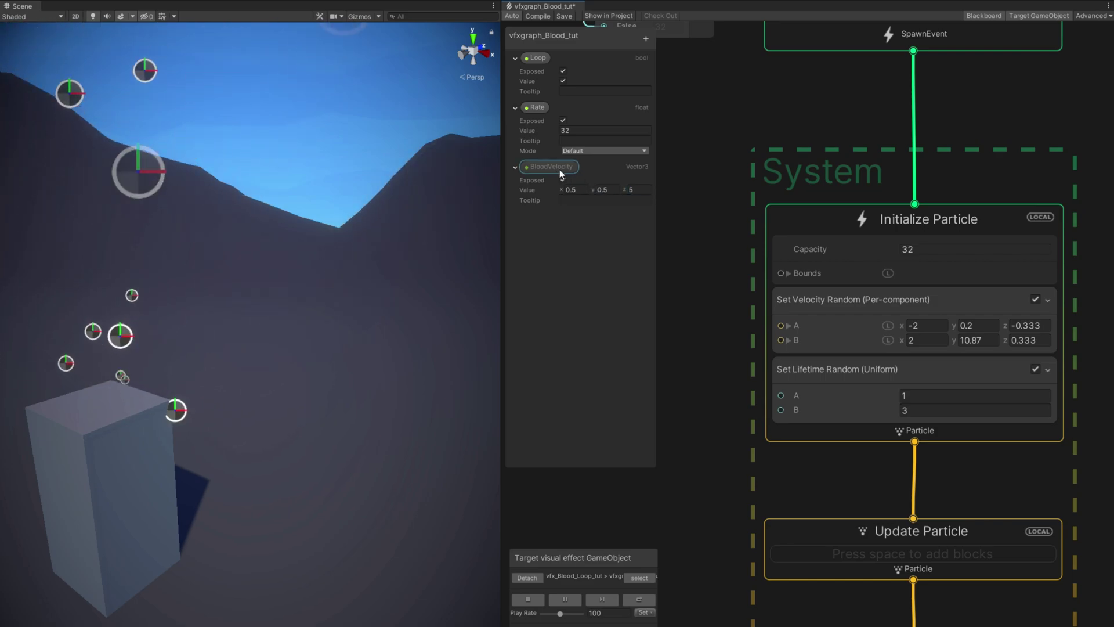
# Place the BloodVelocity property in the graph and connect it to input B of Set Velocity Random.
pyautogui.moveTo(559, 170); pyautogui.dragTo(709, 356)
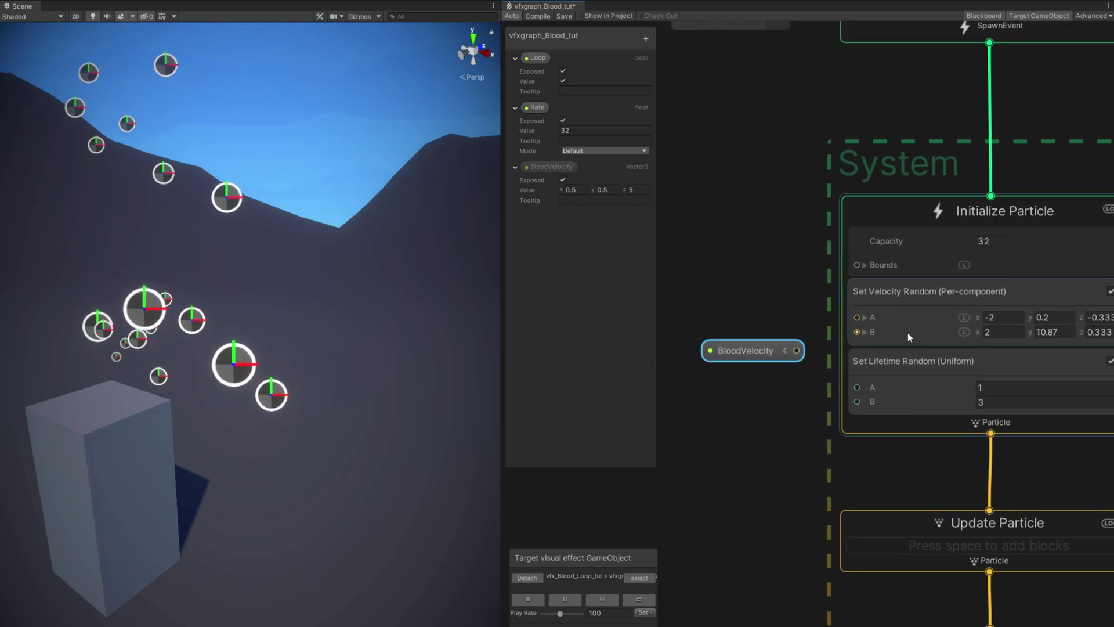
pyautogui.moveTo(908, 333); pyautogui.dragTo(846, 342, button='middle')
pyautogui.moveTo(735, 360); pyautogui.dragTo(694, 351)
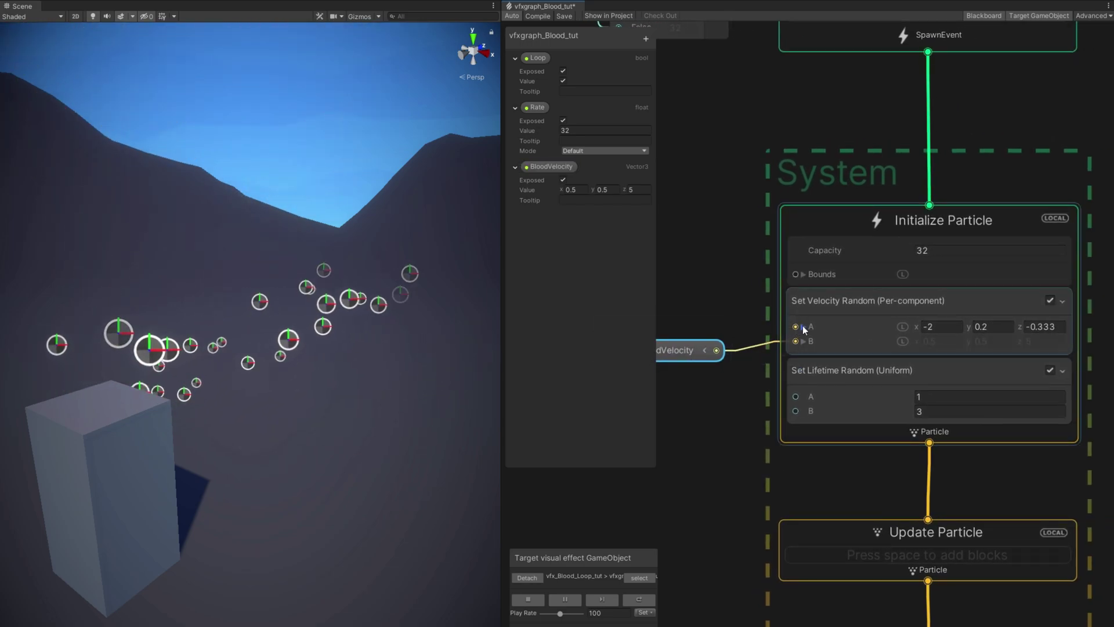
# Expand the BloodVelocity node and input A of Set Velocity Random into X, Y and Z components, making room between them.
pyautogui.click(704, 350)
pyautogui.moveTo(741, 315); pyautogui.dragTo(846, 281, button='middle')
pyautogui.click(730, 342)
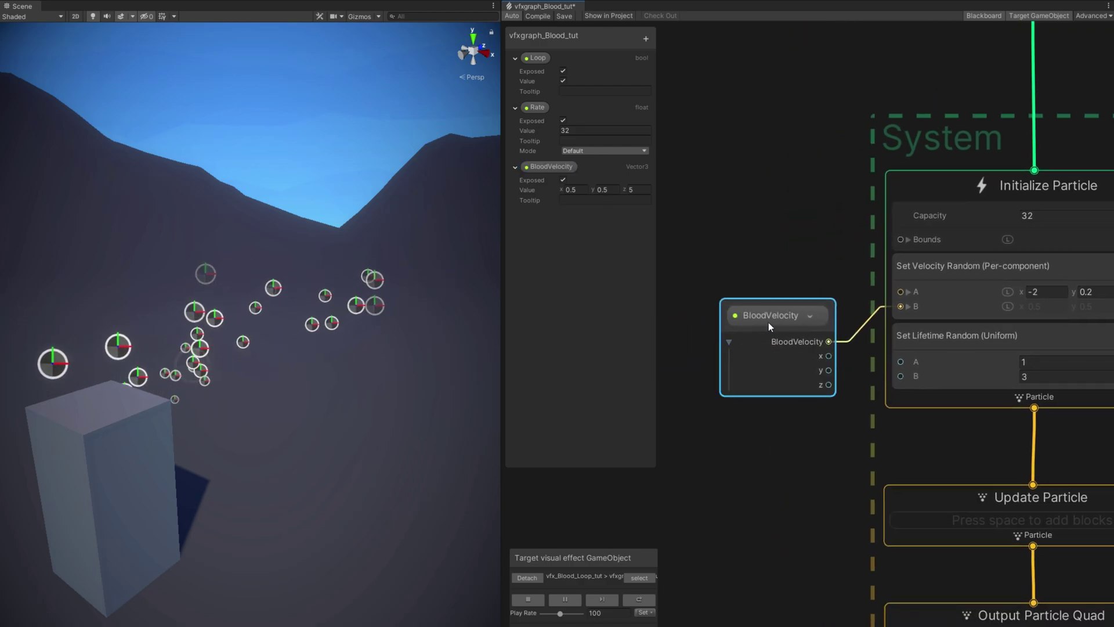
pyautogui.moveTo(769, 323); pyautogui.dragTo(709, 315)
pyautogui.moveTo(909, 298)
pyautogui.mouseDown(button='middle')
pyautogui.moveTo(824, 300)
pyautogui.moveTo(893, 304)
pyautogui.mouseUp(button='middle')
pyautogui.click(824, 293)
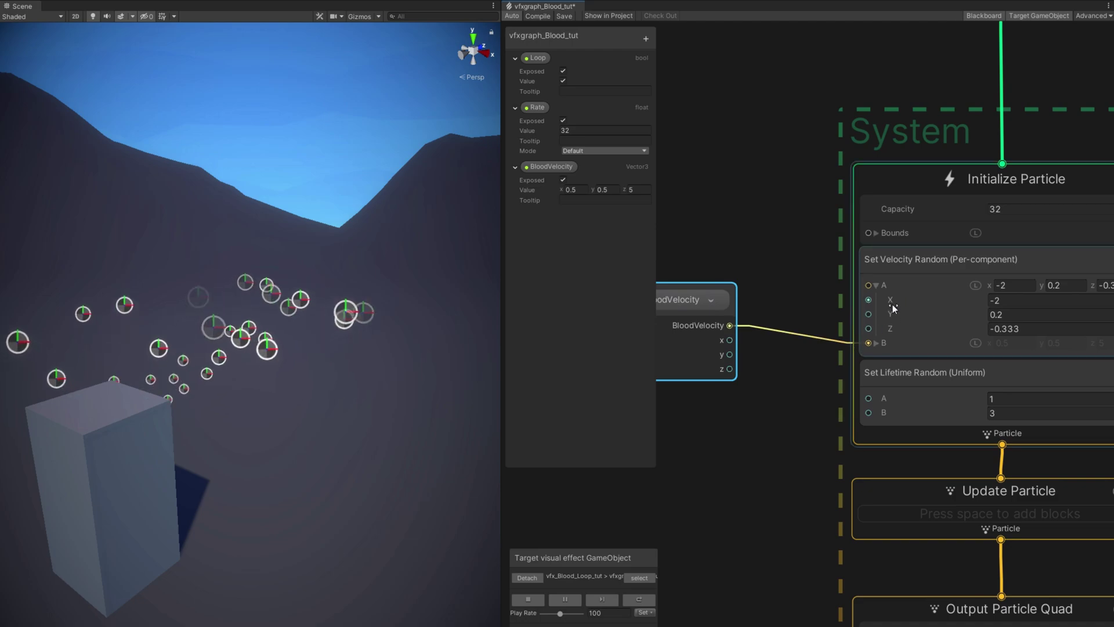
pyautogui.moveTo(699, 327); pyautogui.dragTo(682, 314)
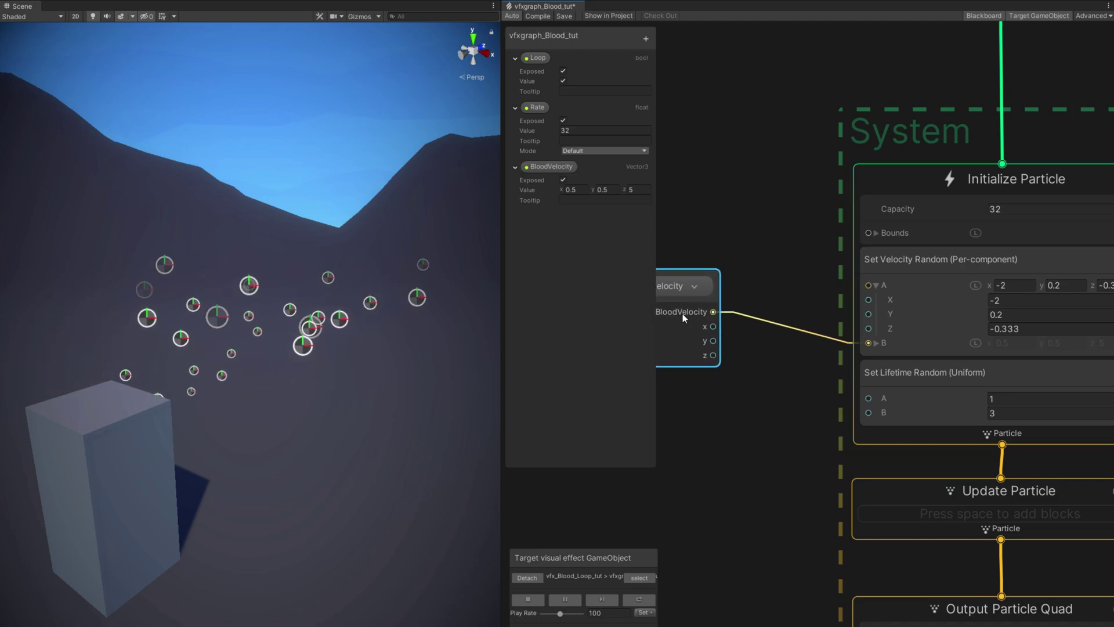
# Add a Negate operator, widen the graph area, and route BloodVelocity's x through the operator into the X component of velocity A.
pyautogui.press('space')
pyautogui.write('neg')
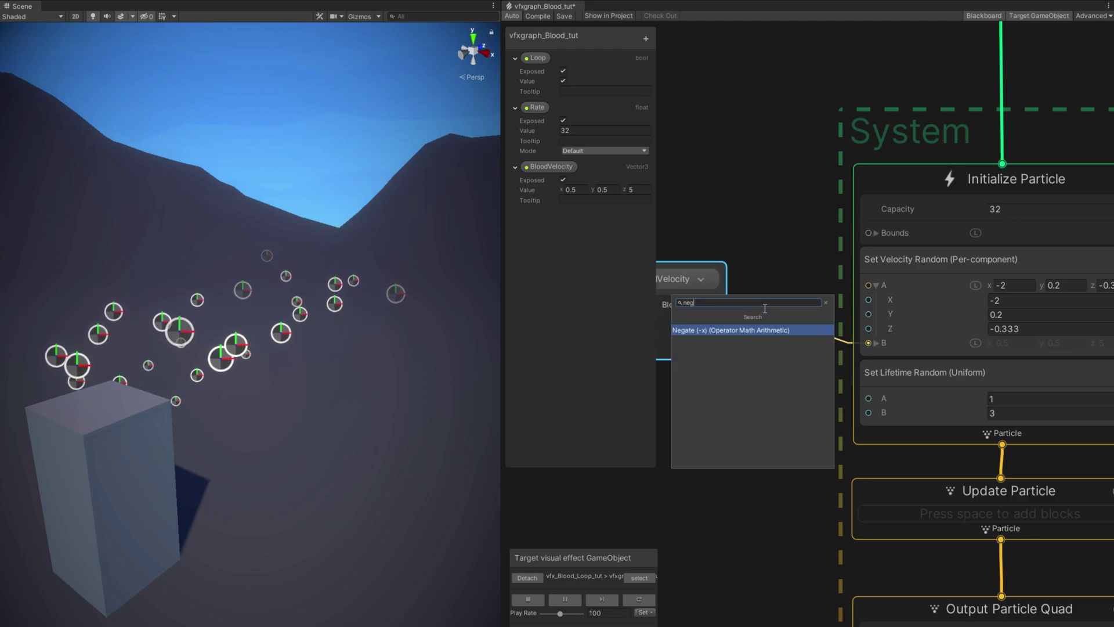
pyautogui.press('Return')
pyautogui.moveTo(502, 503); pyautogui.dragTo(411, 504)
pyautogui.moveTo(708, 324); pyautogui.dragTo(690, 281)
pyautogui.moveTo(763, 311); pyautogui.dragTo(796, 300)
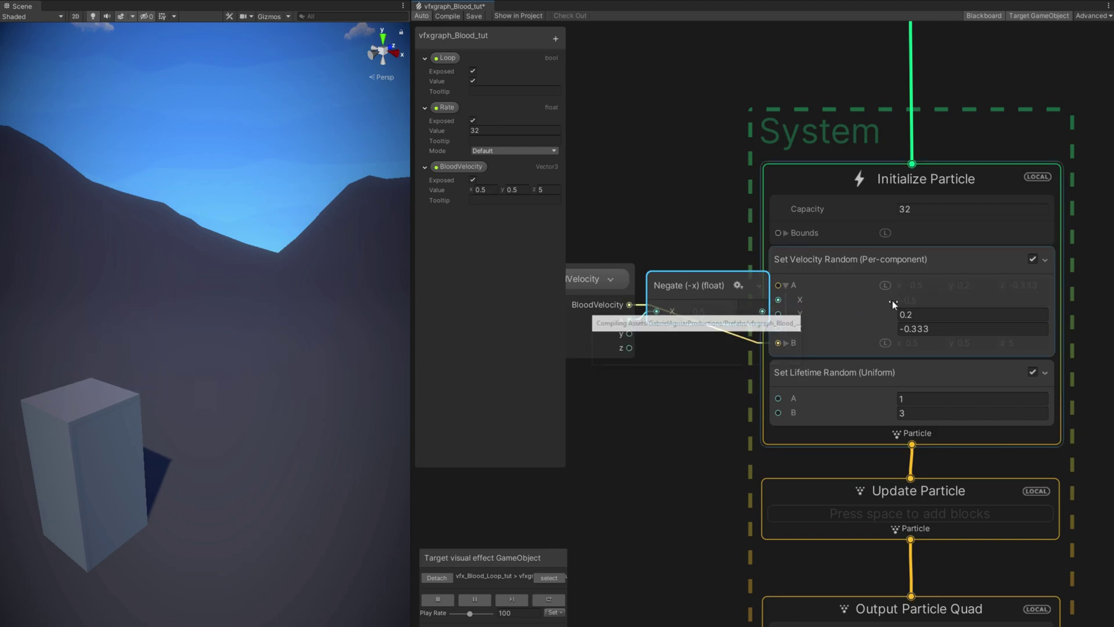
# Collapse the Negate operator and move the BloodVelocity node farther away from it to make room between them.
pyautogui.doubleClick(706, 281)
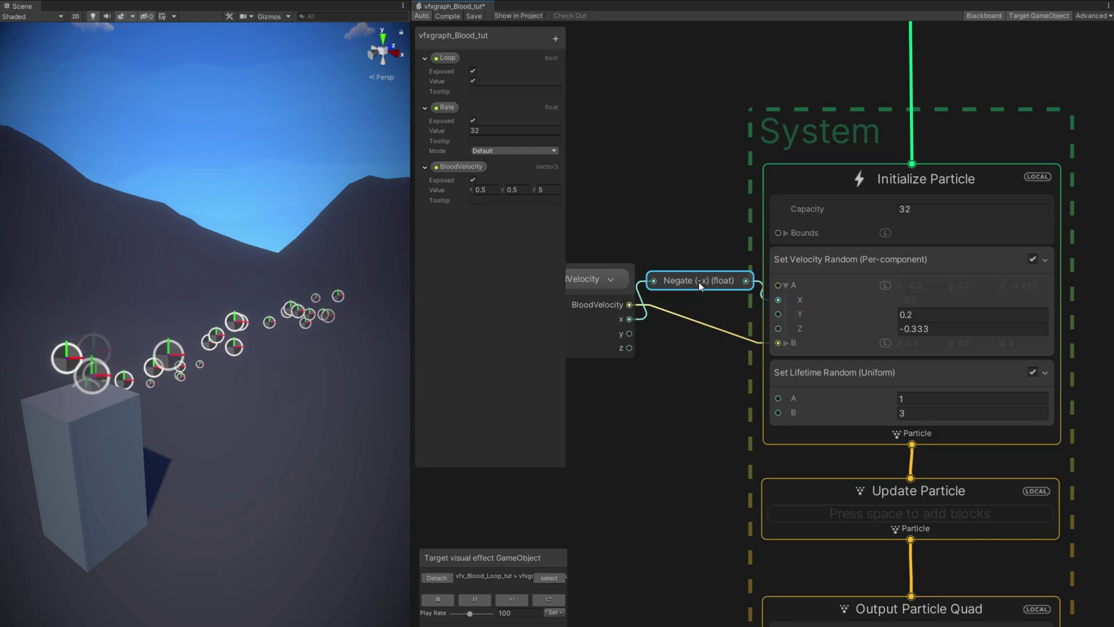
pyautogui.moveTo(699, 282); pyautogui.dragTo(699, 300)
pyautogui.moveTo(668, 364); pyautogui.dragTo(787, 374, button='middle')
pyautogui.moveTo(710, 282); pyautogui.dragTo(646, 281)
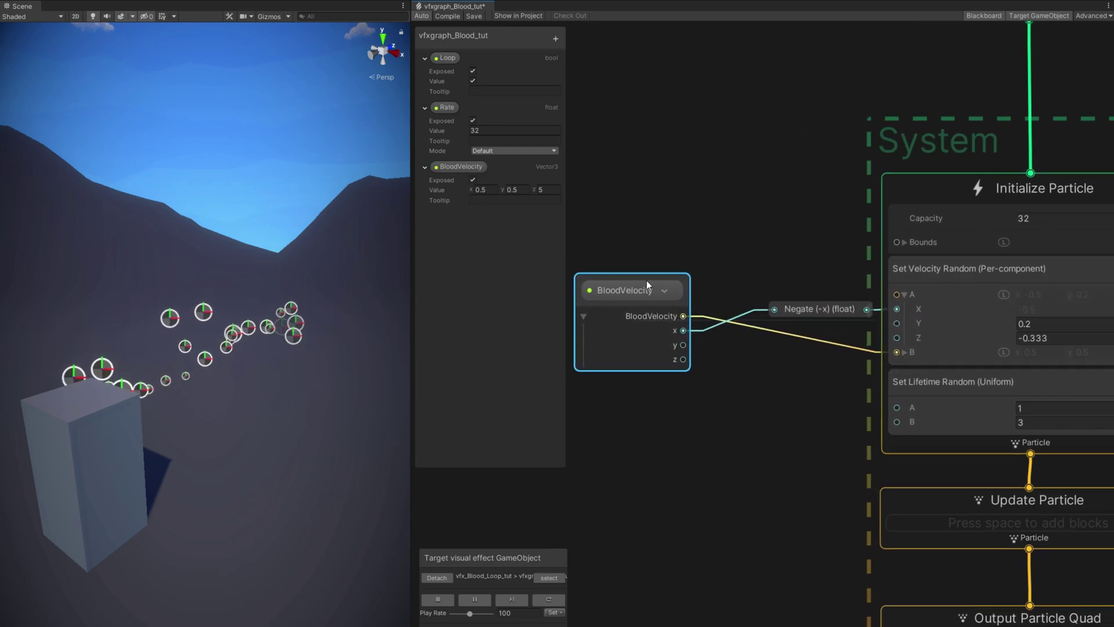
# Route BloodVelocity's y through a new Multiply operator with B set to 0.2 into the Y component of velocity A.
pyautogui.moveTo(683, 344); pyautogui.dragTo(767, 333)
pyautogui.write('mul')
pyautogui.click(745, 370)
pyautogui.moveTo(774, 383); pyautogui.dragTo(700, 397, button='middle')
pyautogui.click(740, 380)
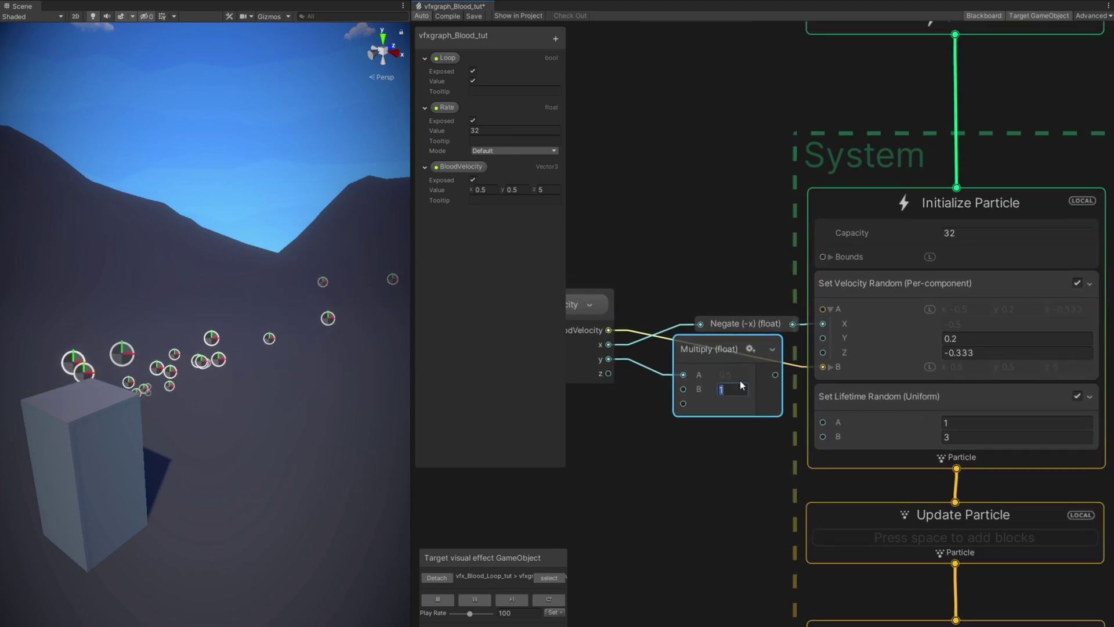
pyautogui.write('0.2')
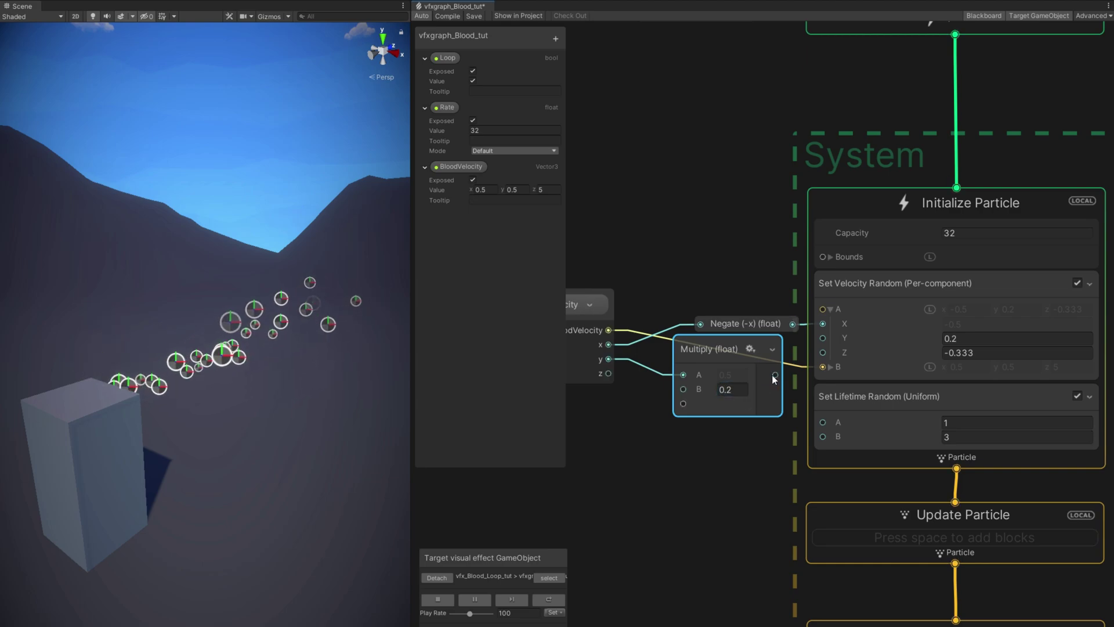
pyautogui.moveTo(775, 376); pyautogui.dragTo(823, 338)
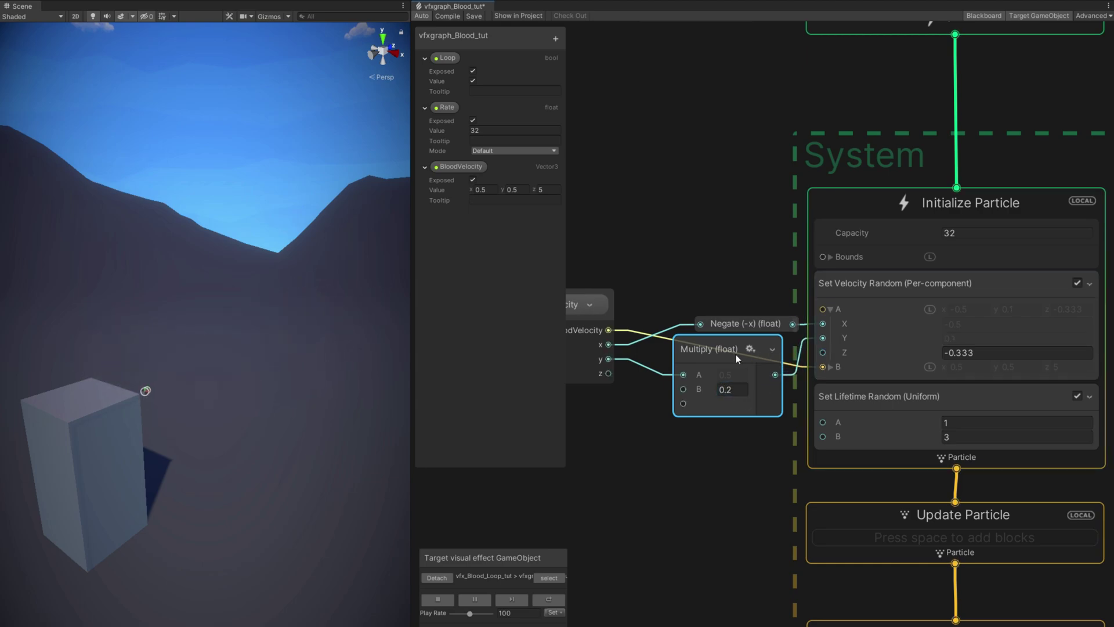
# Duplicate the Multiply operator below the original and route BloodVelocity's z through the copy into the Z component of velocity A.
pyautogui.hotkey('ctrl', 'd')
pyautogui.moveTo(744, 353); pyautogui.dragTo(709, 456)
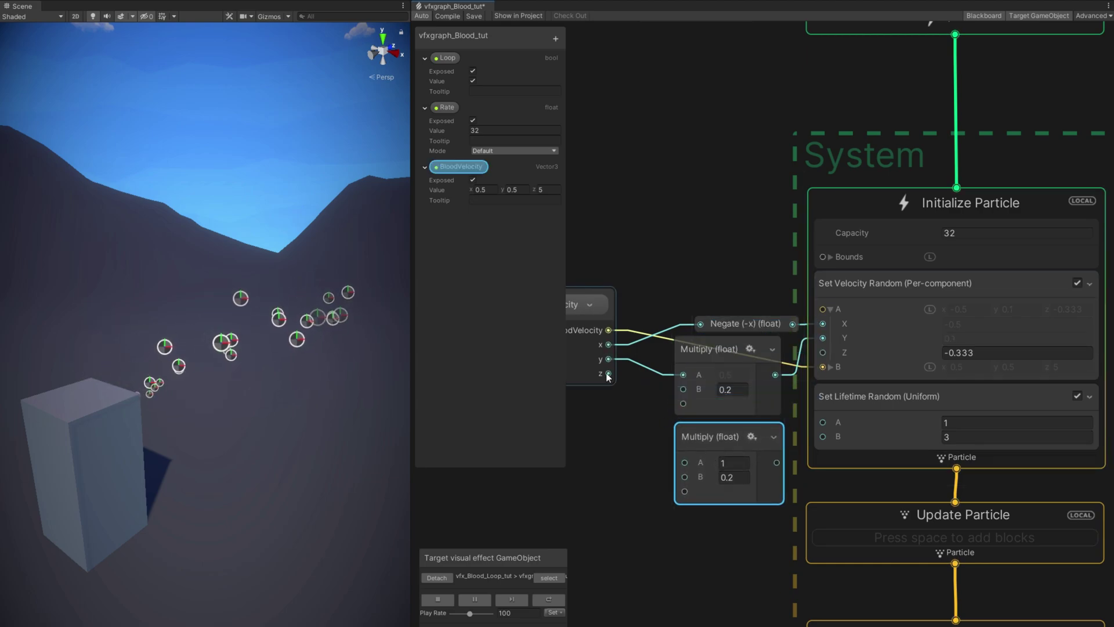
pyautogui.moveTo(608, 373); pyautogui.dragTo(685, 462)
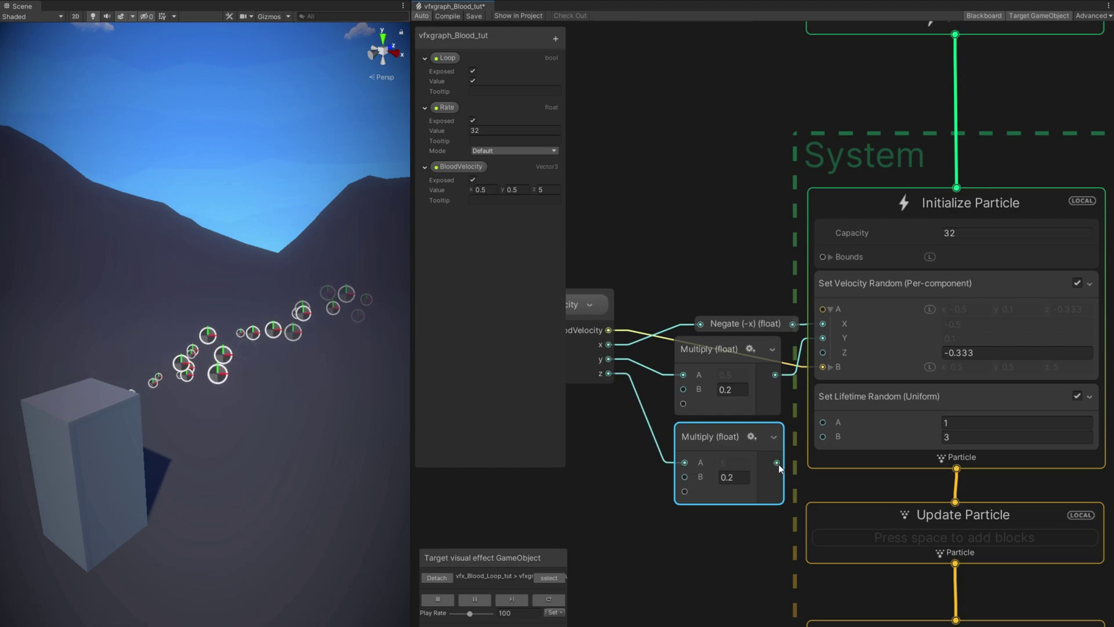
pyautogui.moveTo(776, 463); pyautogui.dragTo(823, 352)
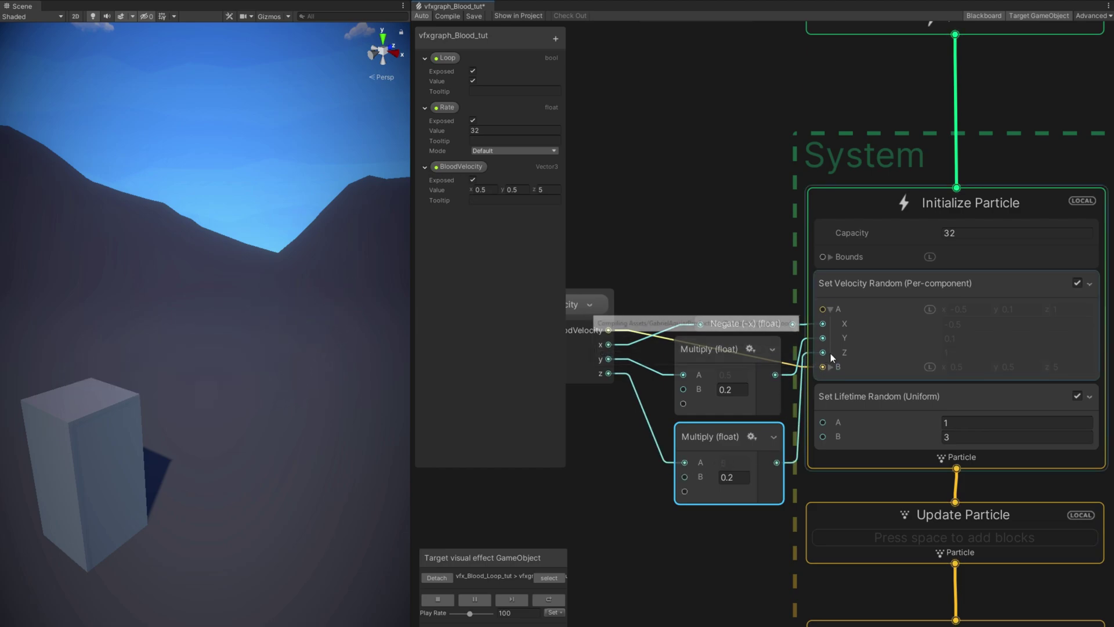
# Collapse both Multiply operators and line them up neatly beneath the Negate operator.
pyautogui.doubleClick(705, 346)
pyautogui.doubleClick(703, 432)
pyautogui.moveTo(703, 433); pyautogui.dragTo(707, 326)
pyautogui.keyDown('alt'); pyautogui.moveTo(313, 279); pyautogui.dragTo(148, 316); pyautogui.keyUp('alt')
pyautogui.click(541, 190)
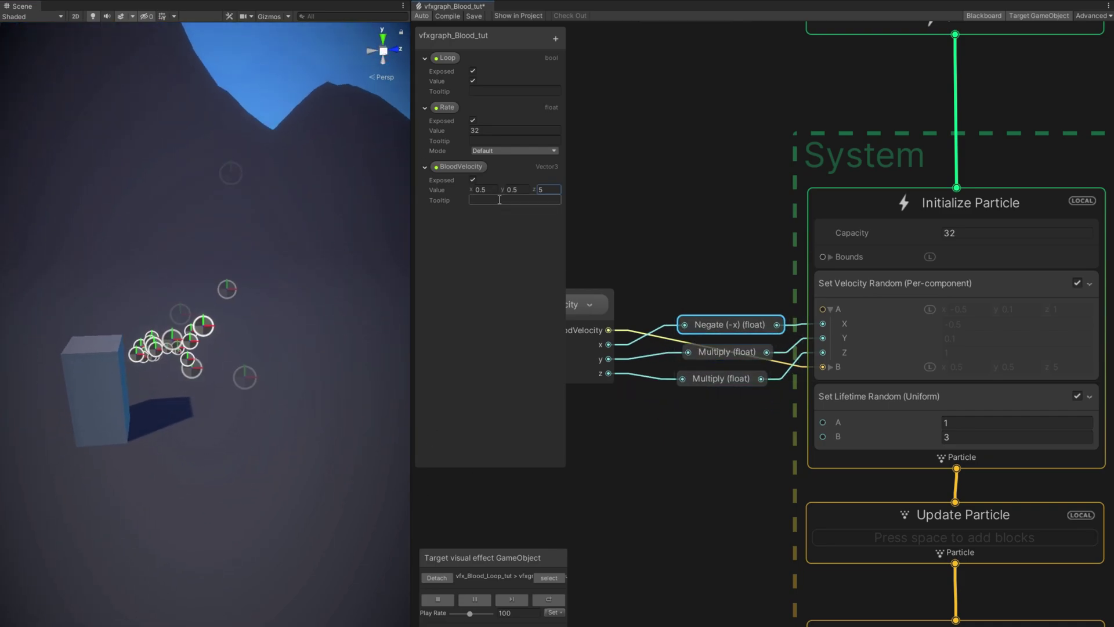
pyautogui.keyDown('alt'); pyautogui.moveTo(277, 350); pyautogui.dragTo(326, 340); pyautogui.keyUp('alt')
# Move Output Particle Quad down to make room and add a Gravity force block to Update Particle.
pyautogui.moveTo(745, 531); pyautogui.dragTo(662, 321, button='middle')
pyautogui.click(732, 276)
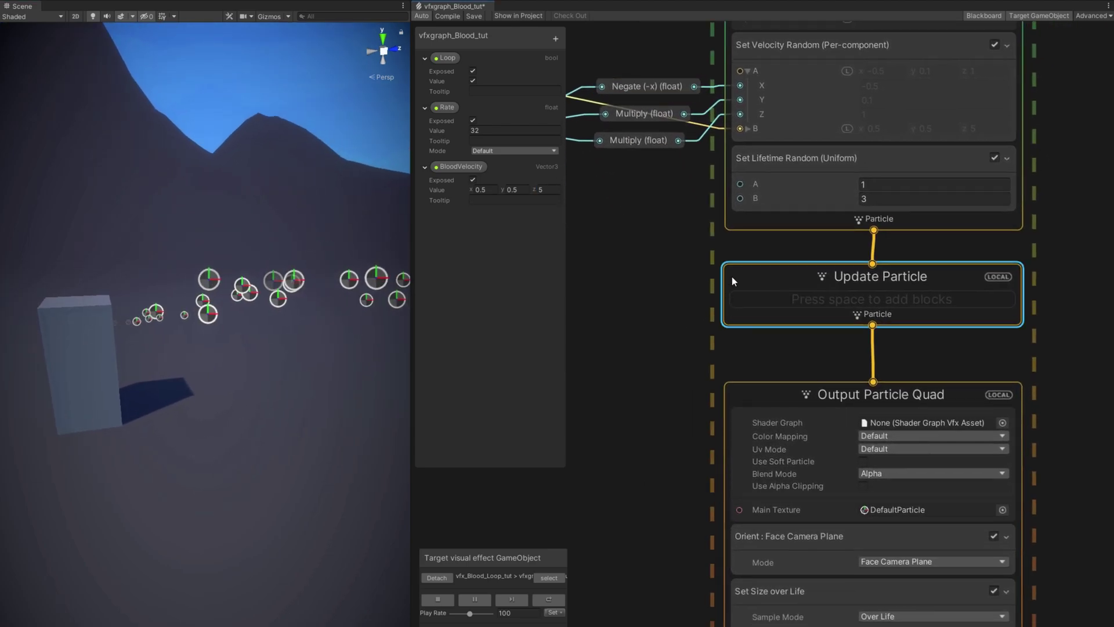
pyautogui.scroll(-2, 694, 395)
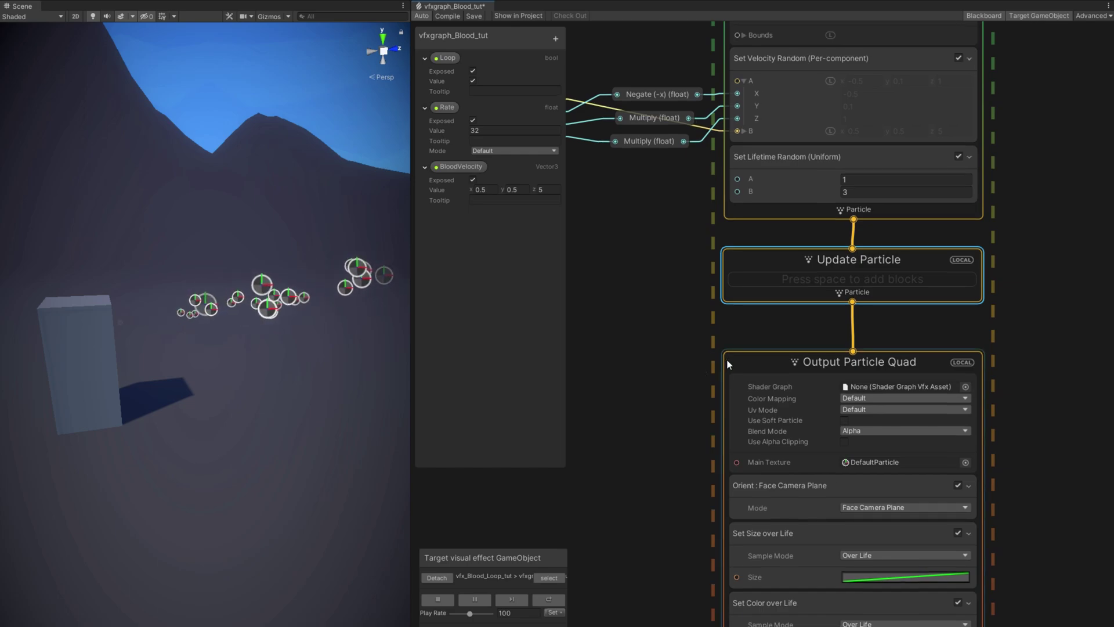
pyautogui.moveTo(726, 359); pyautogui.dragTo(726, 480)
pyautogui.press('space')
pyautogui.write('gra')
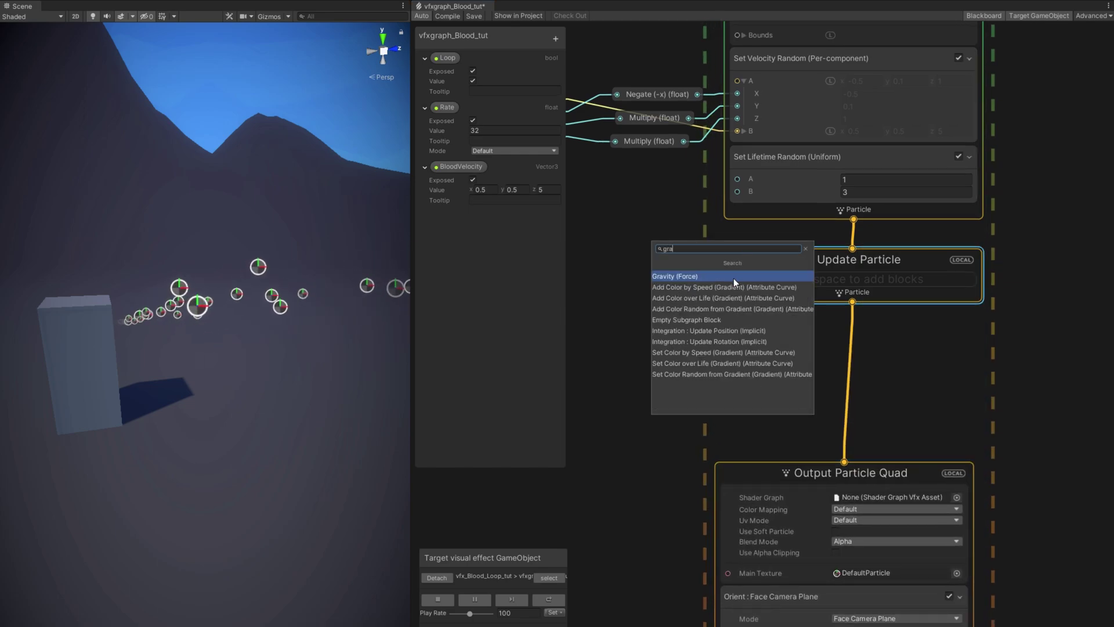
pyautogui.click(734, 277)
pyautogui.moveTo(769, 257); pyautogui.dragTo(766, 266)
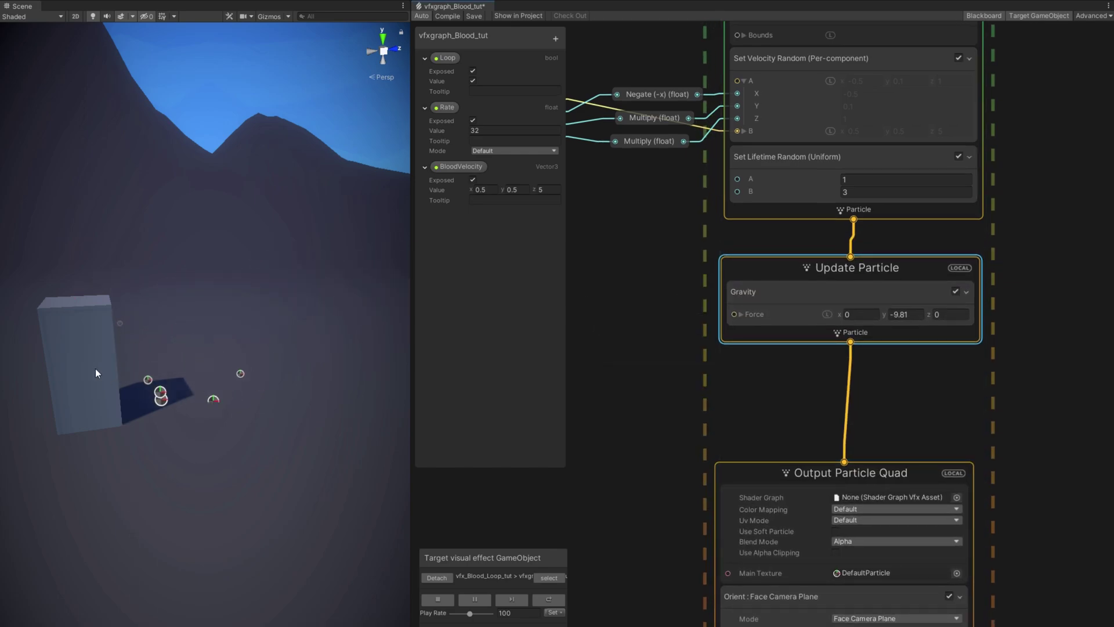
# Set BloodVelocity's default Z value to 10 and the Initialize Particle capacity to 1000.
pyautogui.moveTo(414, 522); pyautogui.dragTo(433, 522)
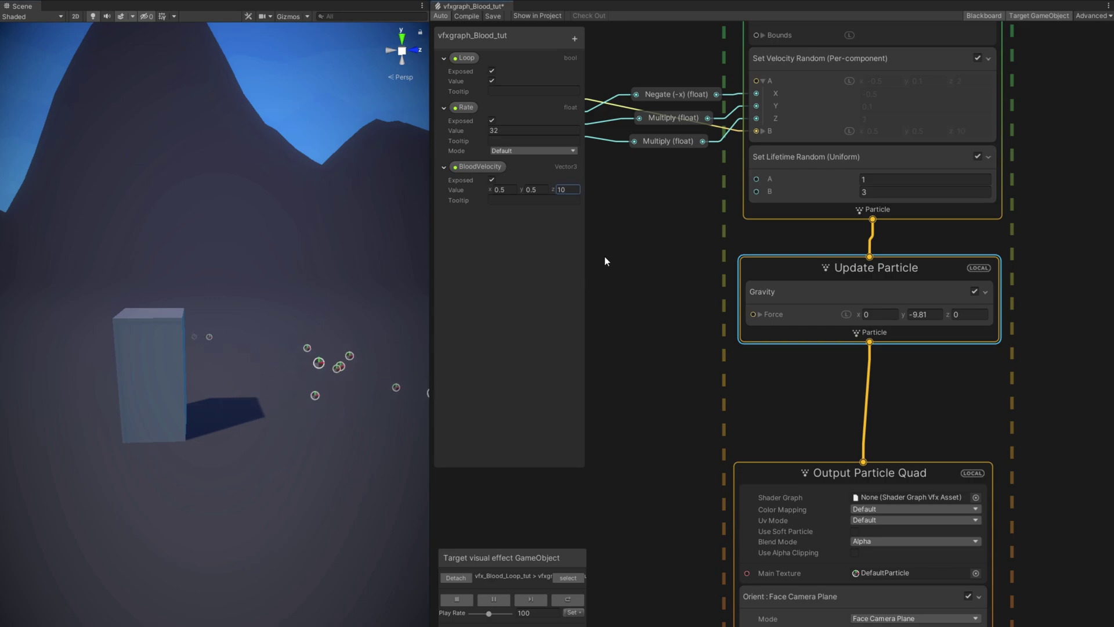
pyautogui.moveTo(604, 257); pyautogui.dragTo(608, 541, button='middle')
pyautogui.click(886, 300)
pyautogui.write('1')
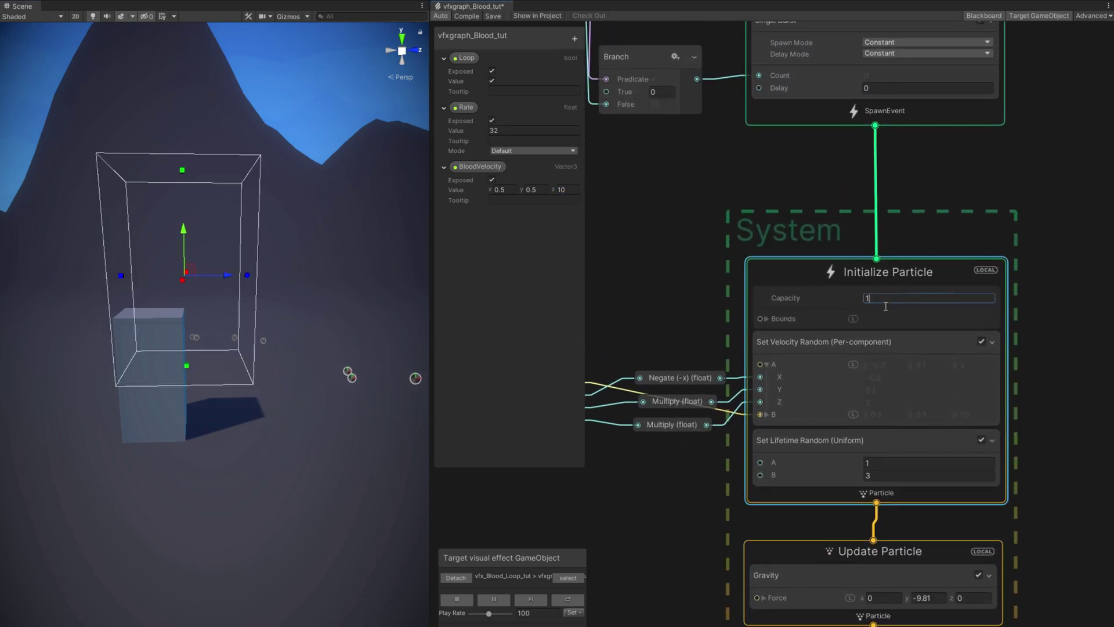
pyautogui.write('000')
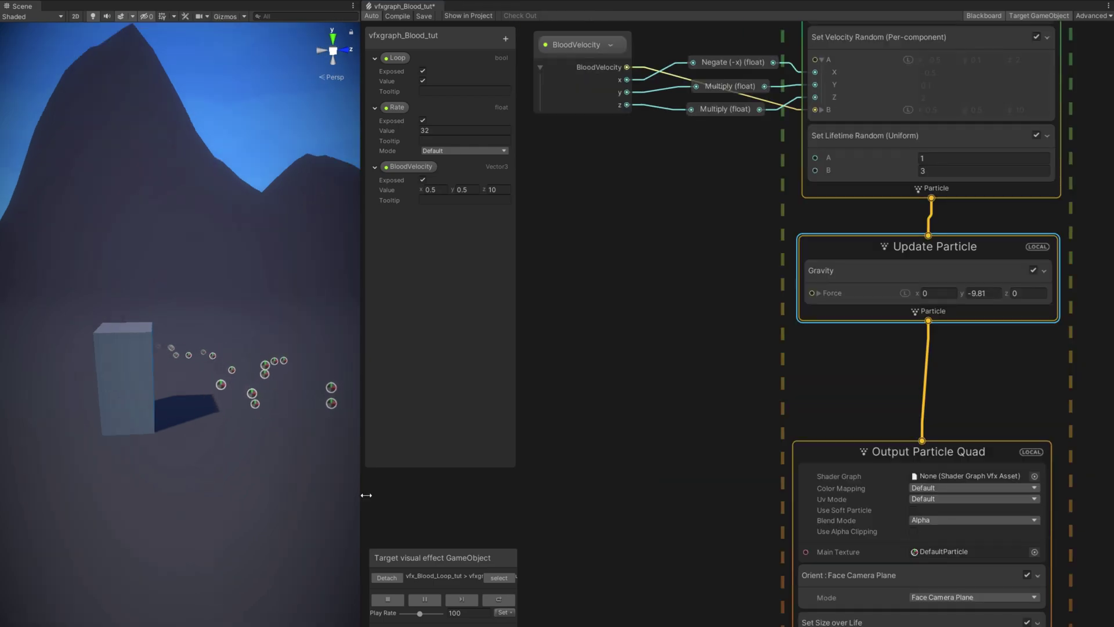
pyautogui.moveTo(367, 495); pyautogui.dragTo(477, 495)
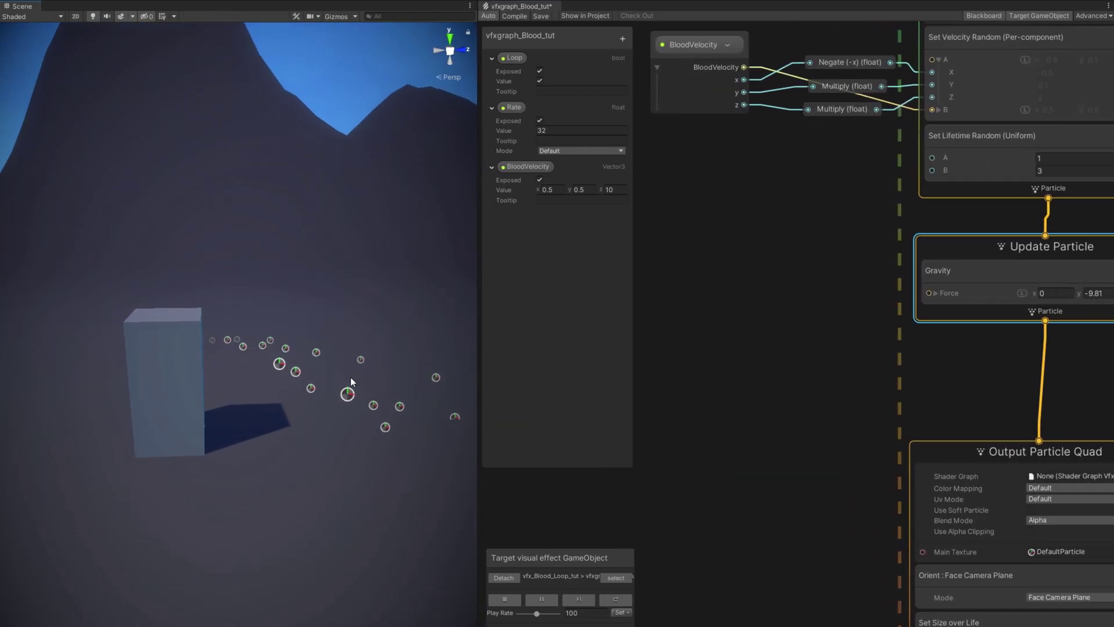
pyautogui.moveTo(732, 402); pyautogui.dragTo(588, 312, button='middle')
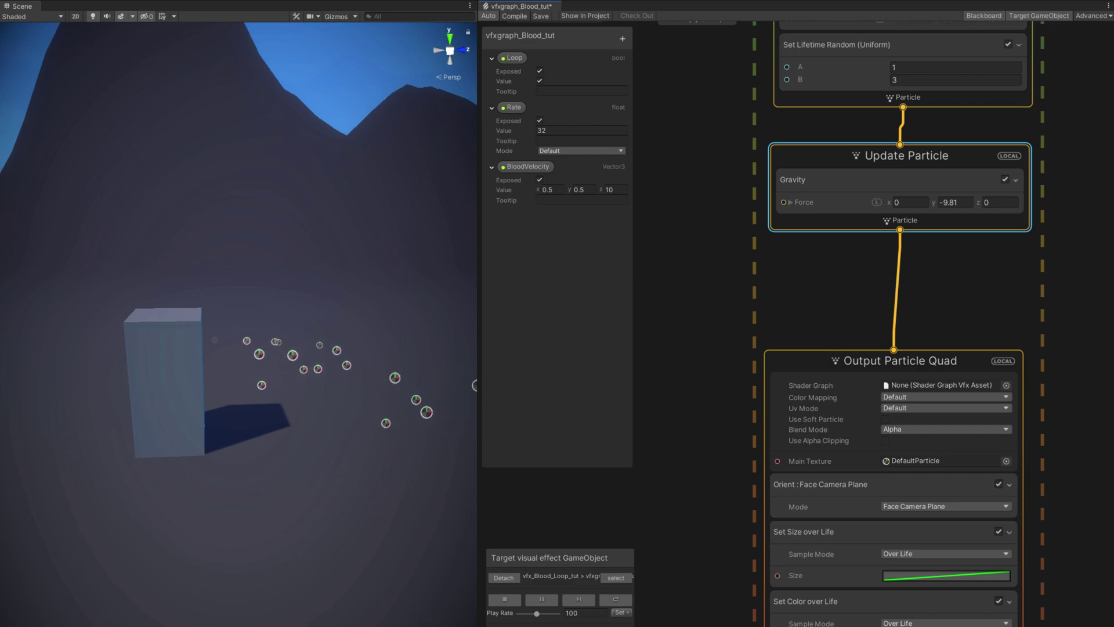
# Check the Experimental Operators/Blocks option in the Visual Effects preferences.
pyautogui.click(26, 19)
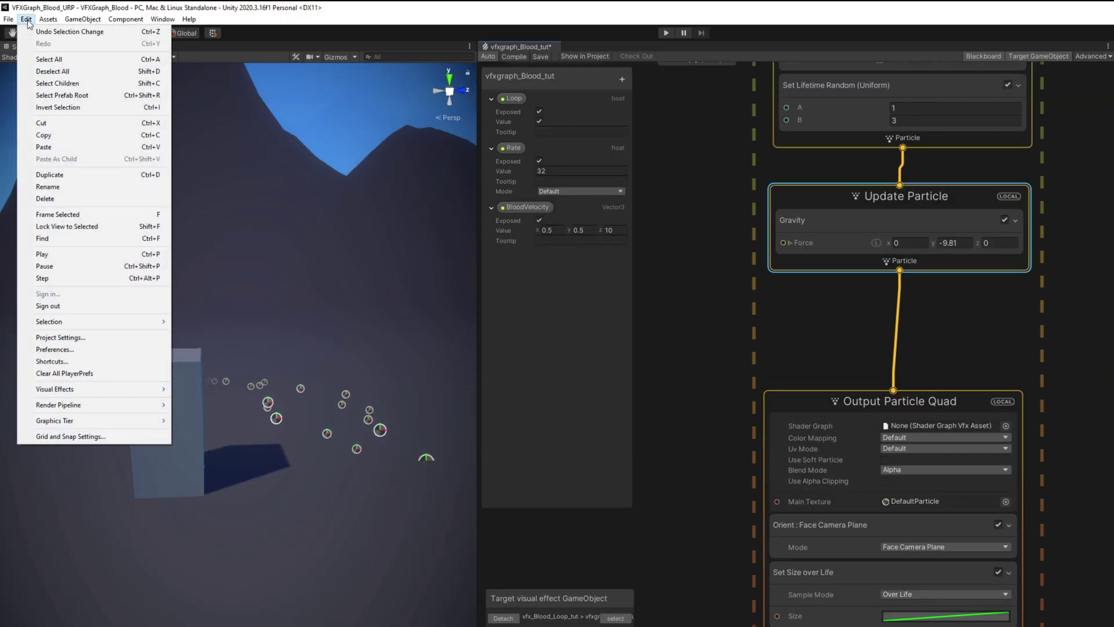
pyautogui.click(61, 349)
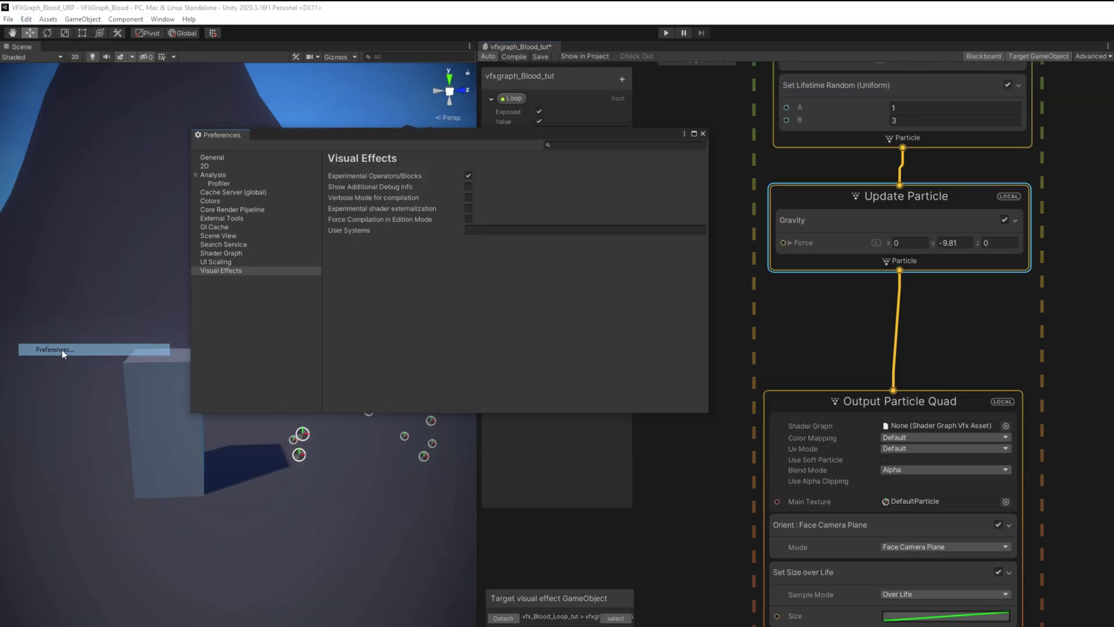
pyautogui.click(231, 272)
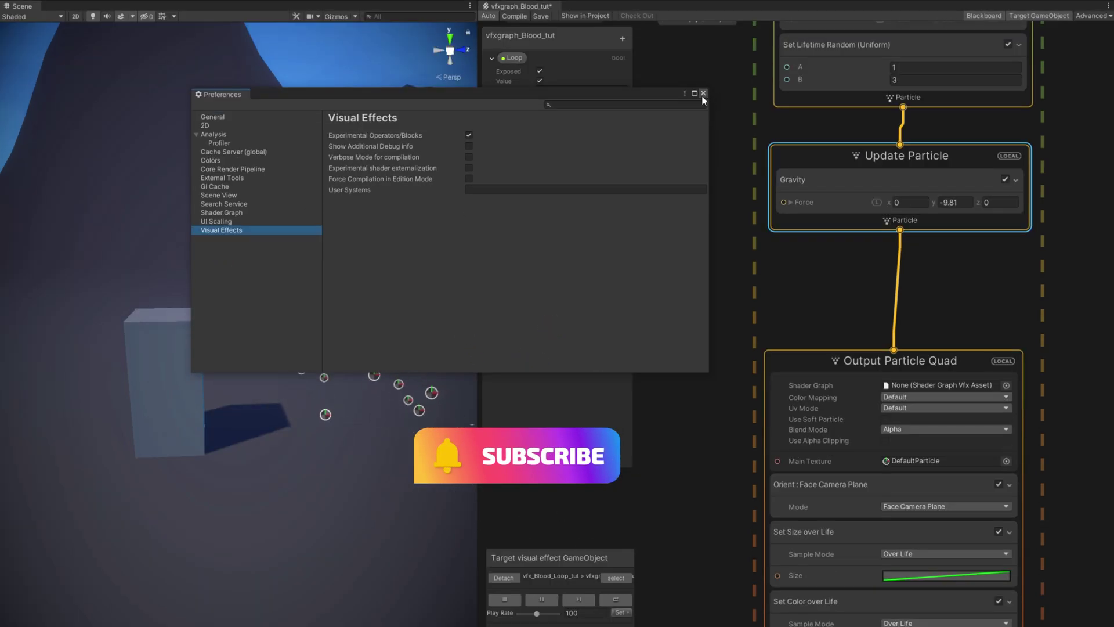
pyautogui.click(703, 94)
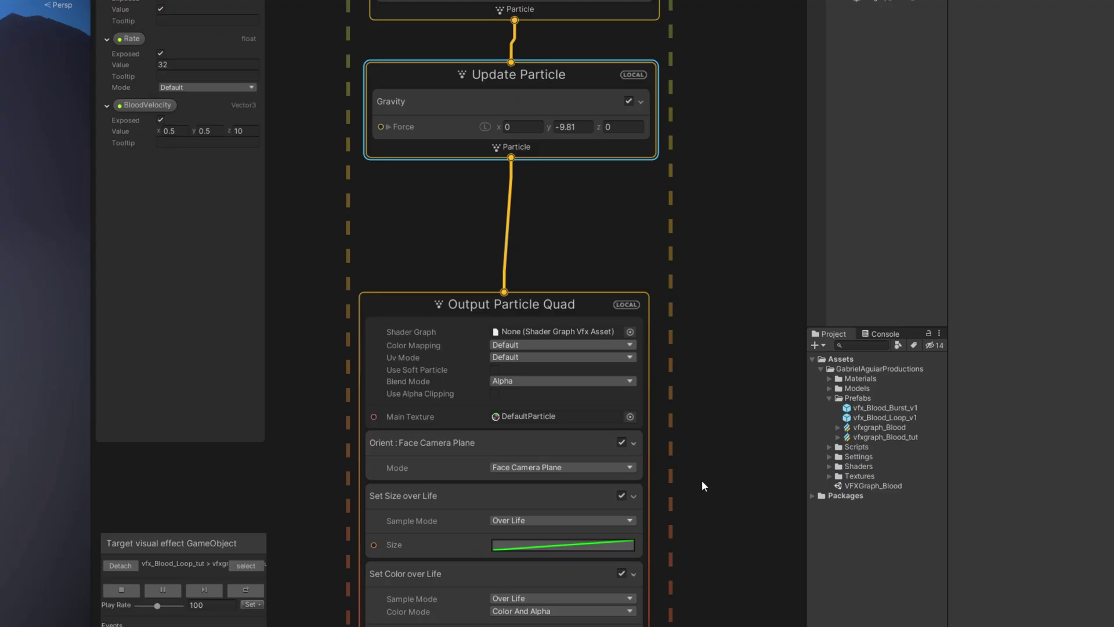
# Create a blank shader graph named BloodShaderTut in the Shaders folder and open it.
pyautogui.click(830, 467)
pyautogui.click(853, 468)
pyautogui.rightClick(853, 468)
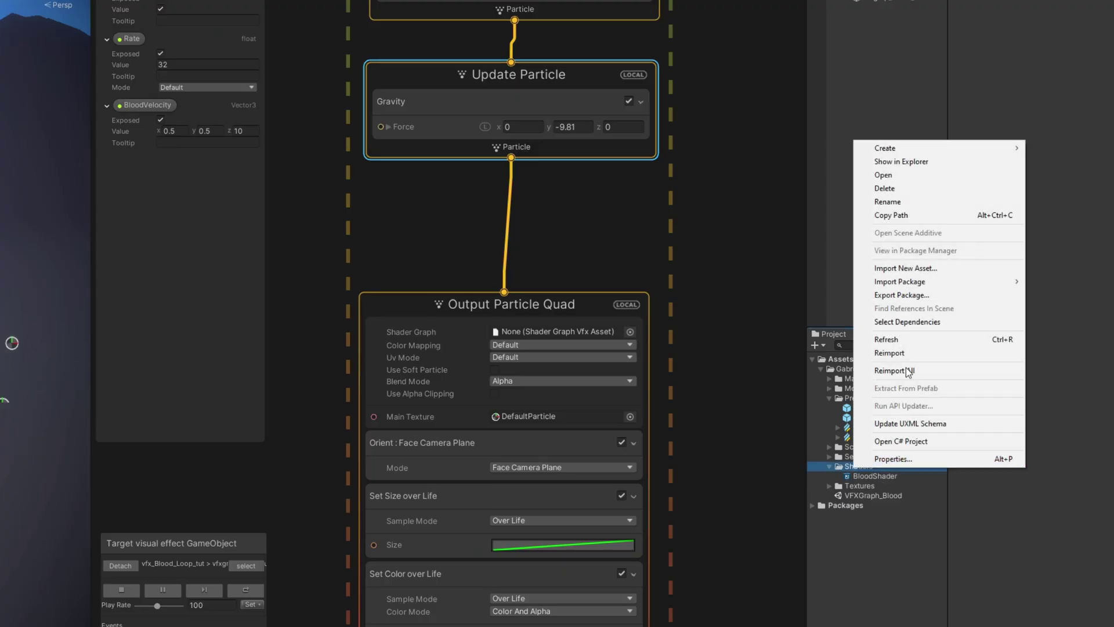
pyautogui.moveTo(927, 146)
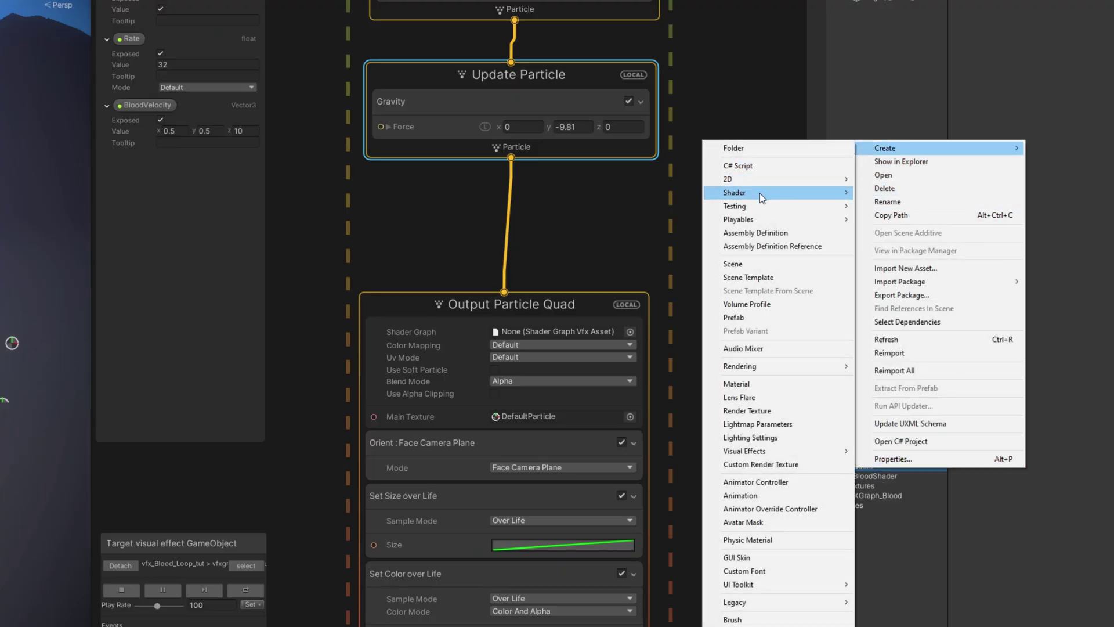
pyautogui.moveTo(798, 191)
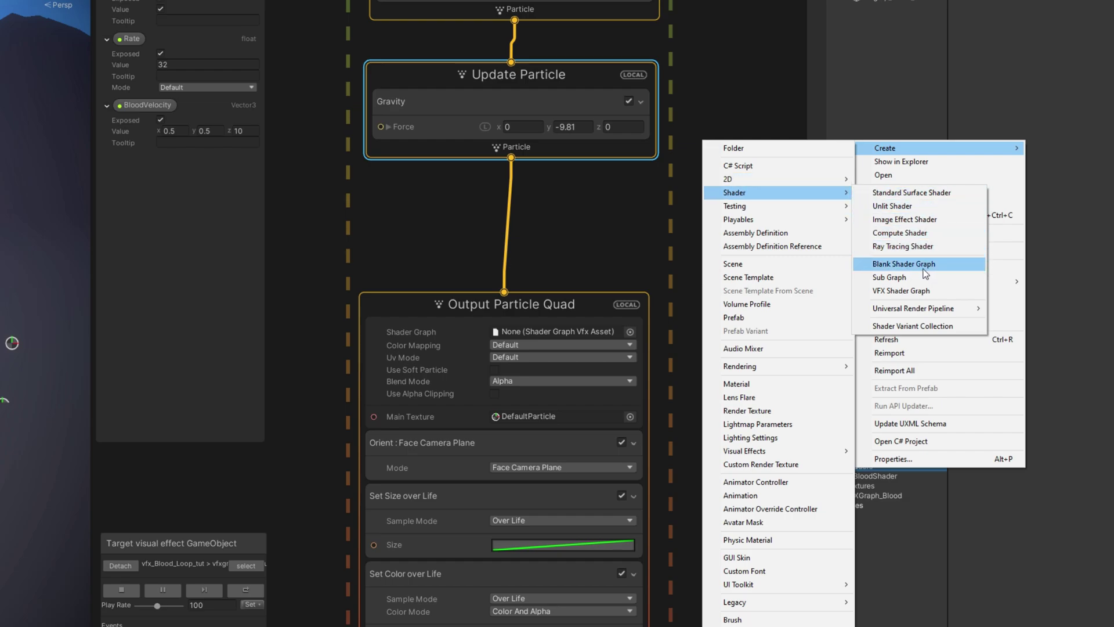
pyautogui.click(903, 263)
pyautogui.write('BloodShaderTut')
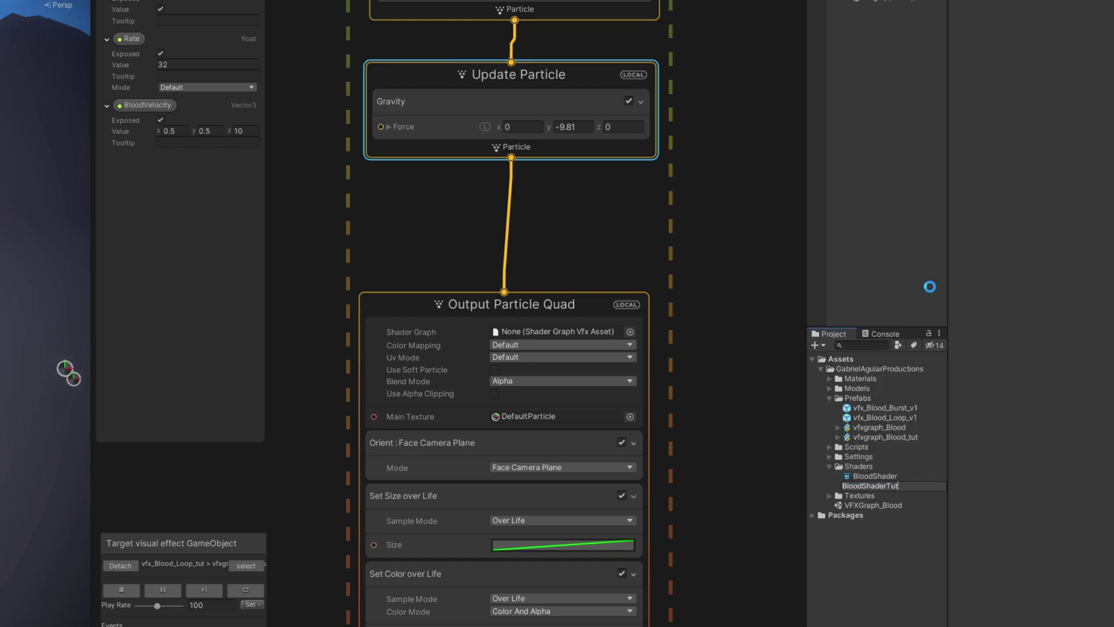
pyautogui.press('Return')
pyautogui.doubleClick(873, 486)
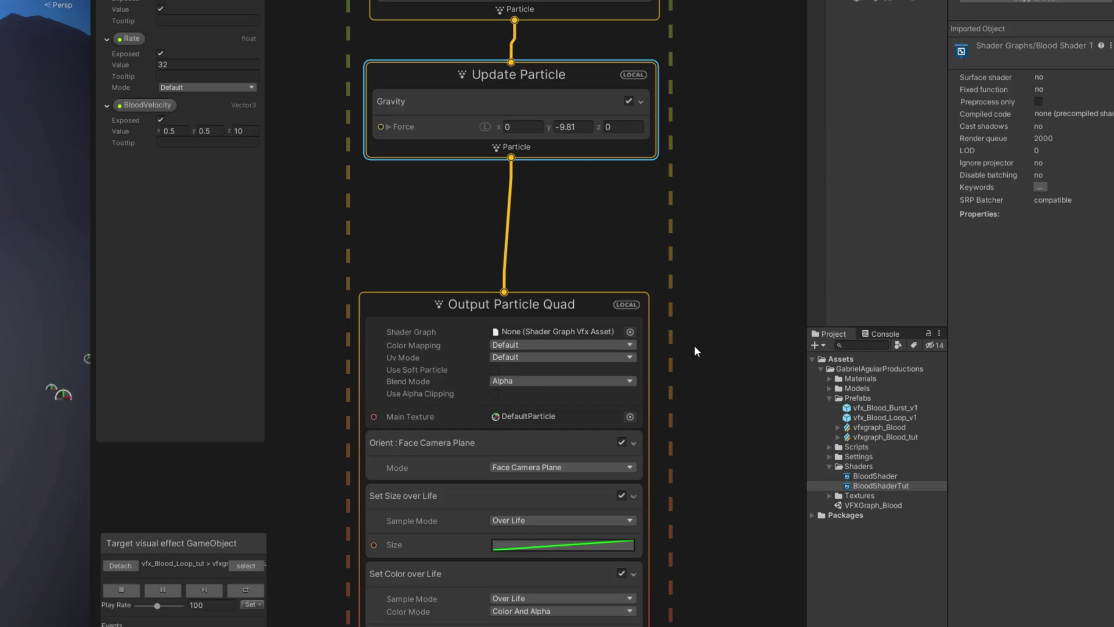
# Add Visual Effect as the shader graph's active target, enable Alpha Clipping, and give the graph area and blackboard more room.
pyautogui.moveTo(483, 337); pyautogui.dragTo(209, 343)
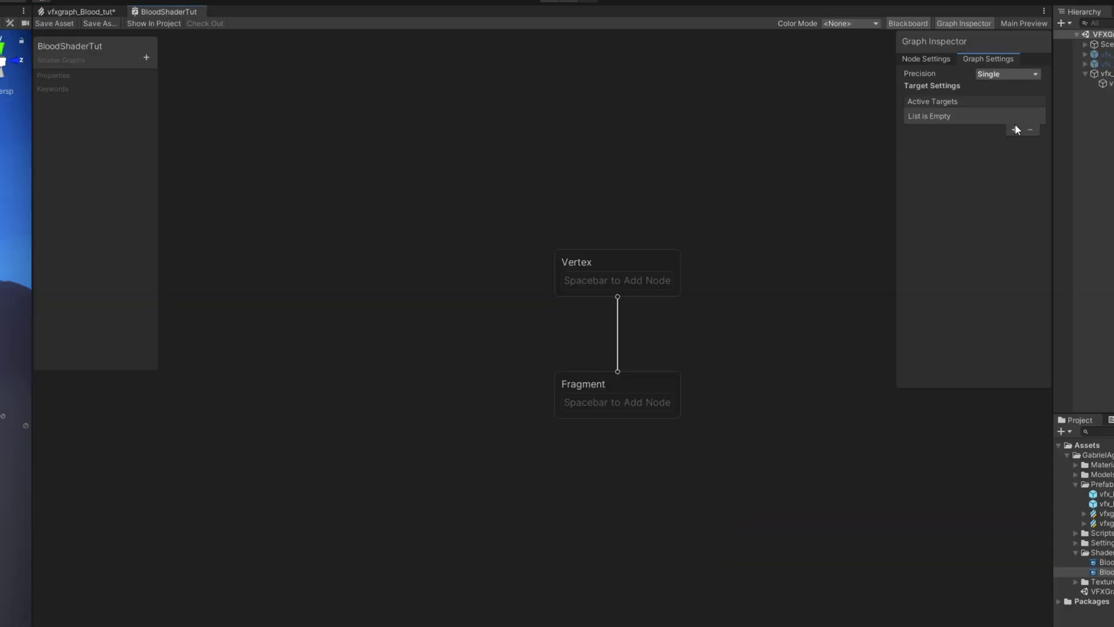
pyautogui.click(1015, 129)
pyautogui.click(1044, 150)
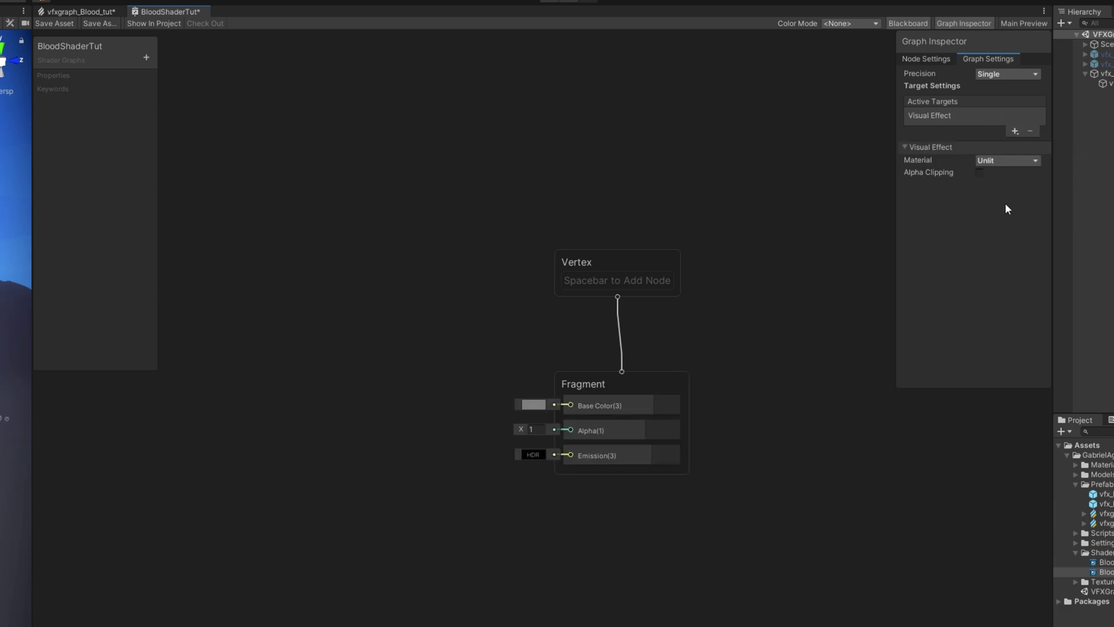
pyautogui.click(979, 173)
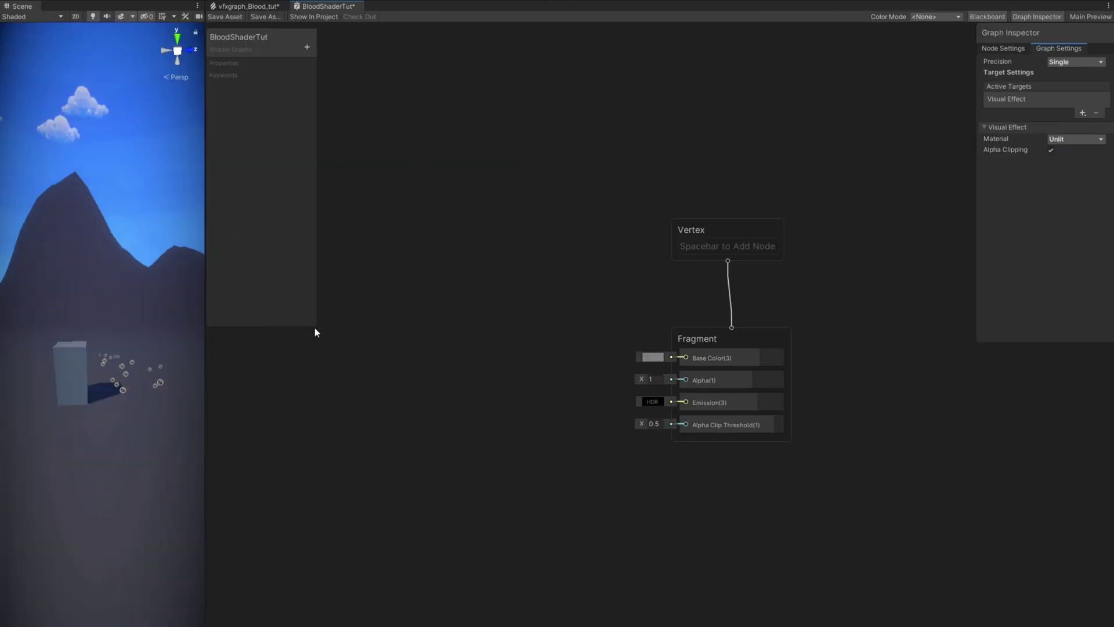
pyautogui.moveTo(315, 329); pyautogui.dragTo(351, 356)
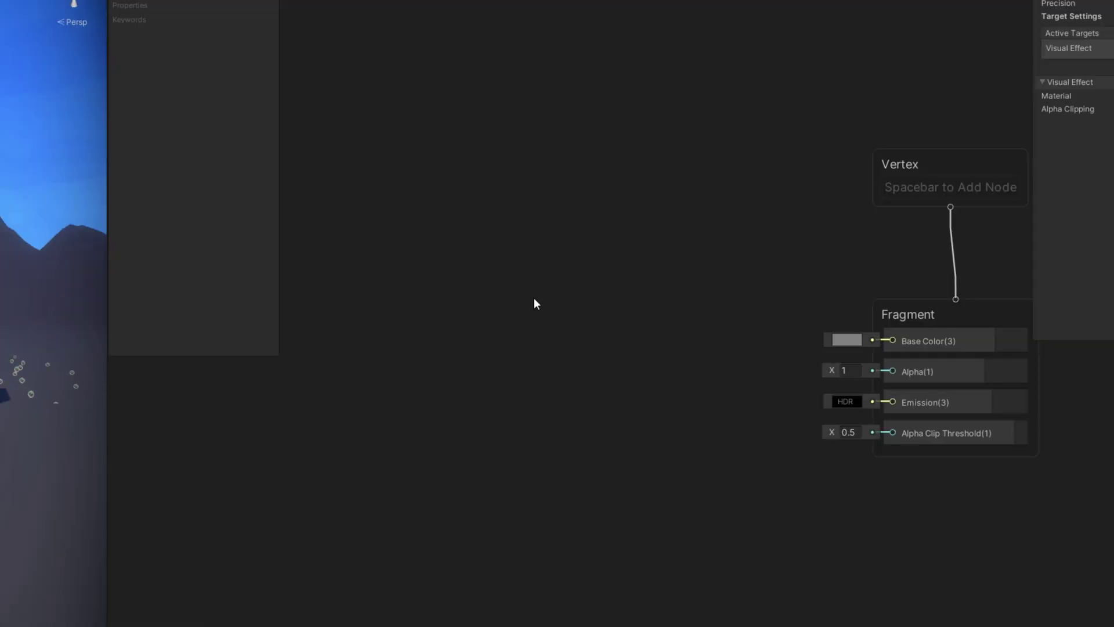
# Add a Gradient Noise node beside the Fragment block and raise its Scale to about 15.6.
pyautogui.press('space')
pyautogui.click(539, 393)
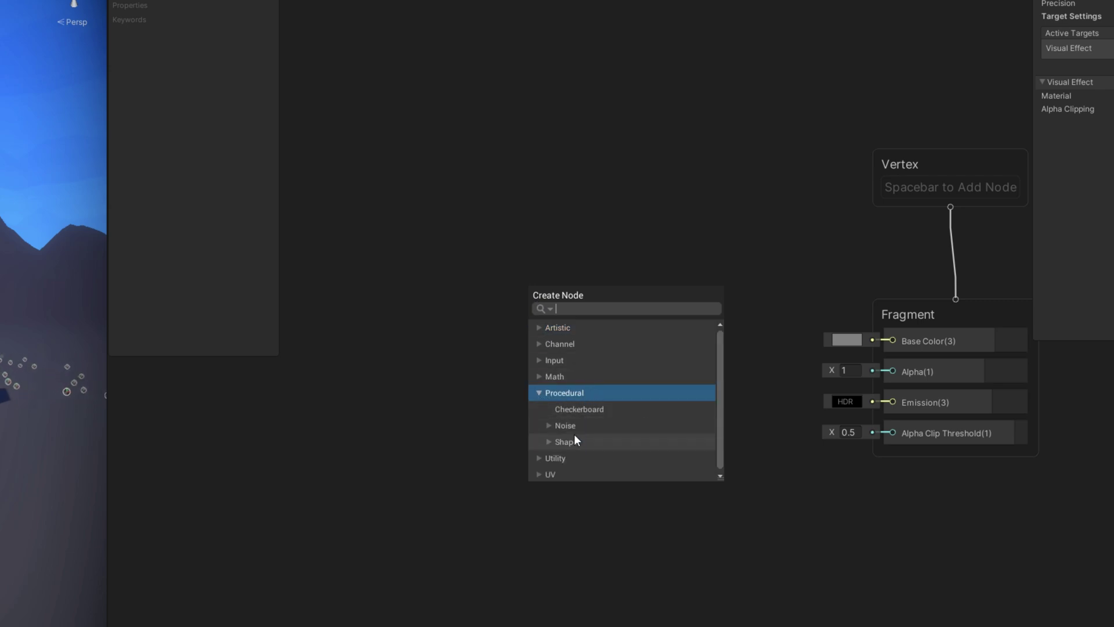
pyautogui.click(548, 425)
pyautogui.scroll(-1, 575, 417)
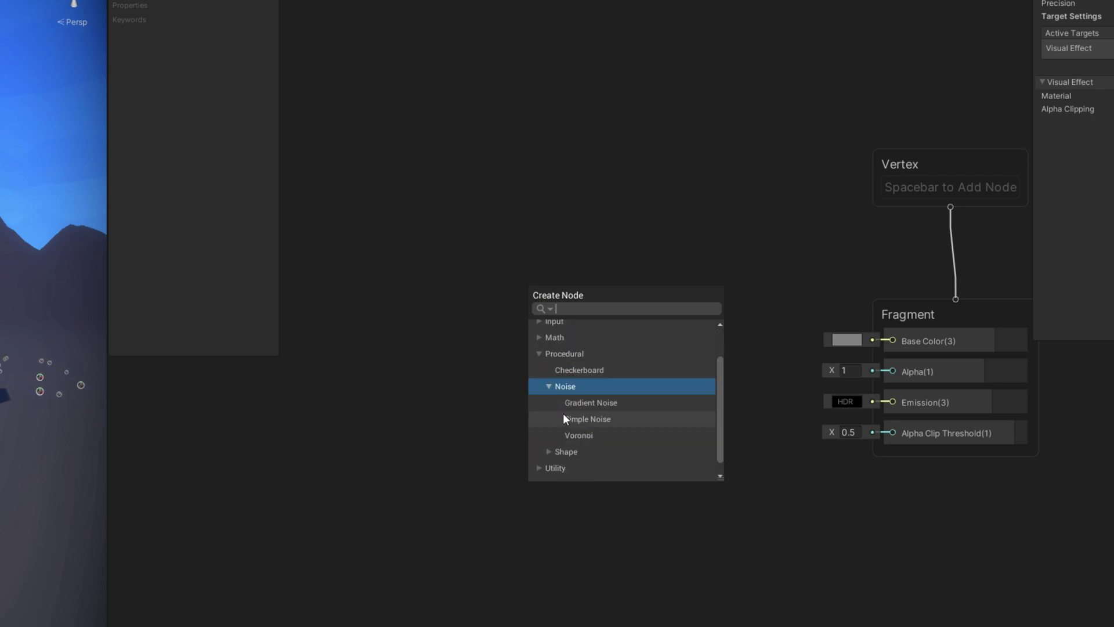
pyautogui.click(581, 407)
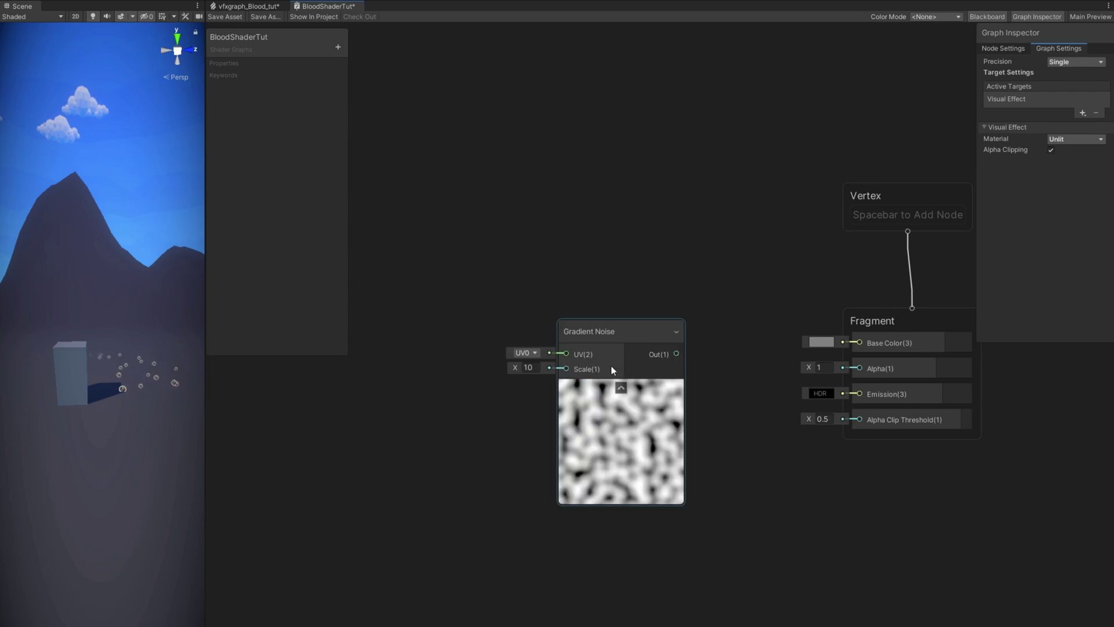
pyautogui.moveTo(608, 324); pyautogui.dragTo(575, 286)
pyautogui.moveTo(472, 328); pyautogui.dragTo(521, 354)
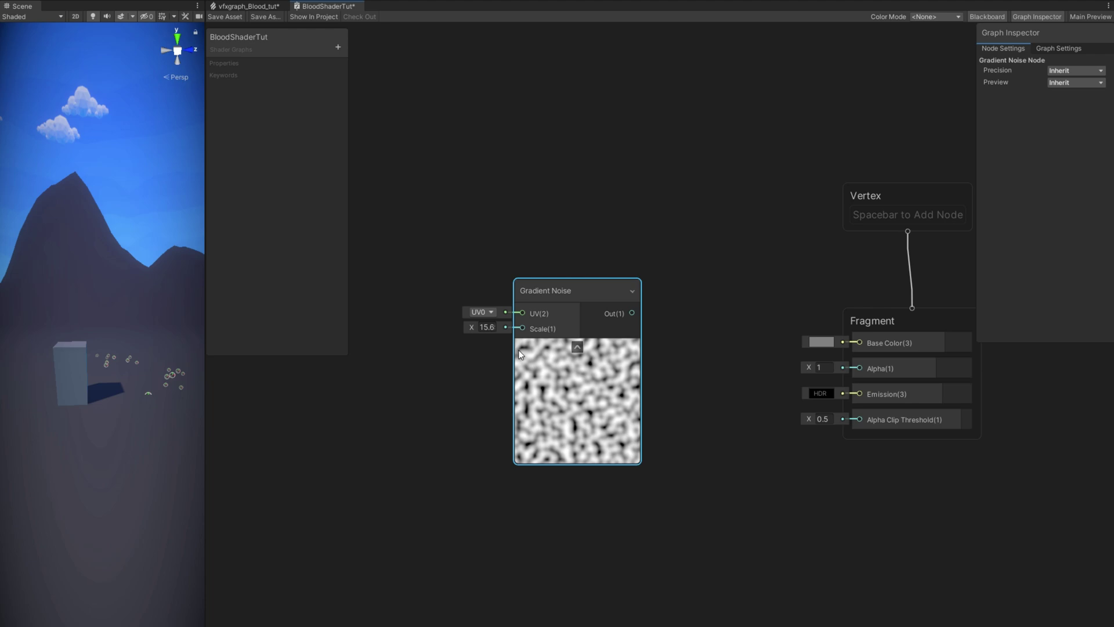
# Add a Float property named BloodScale to the shader graph and set its default value to 7.
pyautogui.click(338, 46)
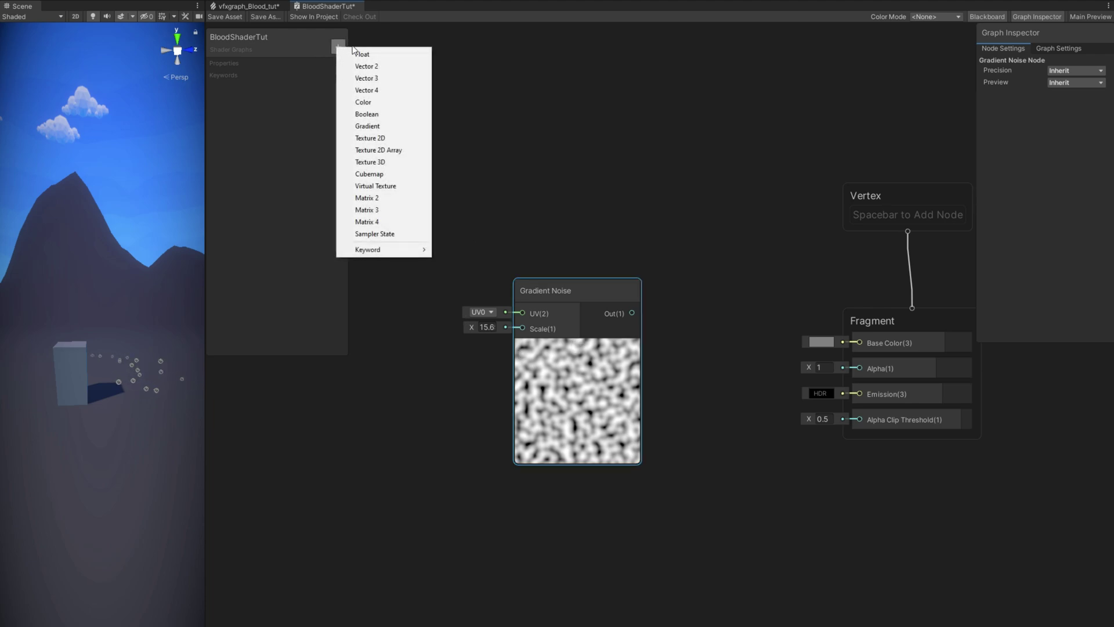
pyautogui.click(359, 55)
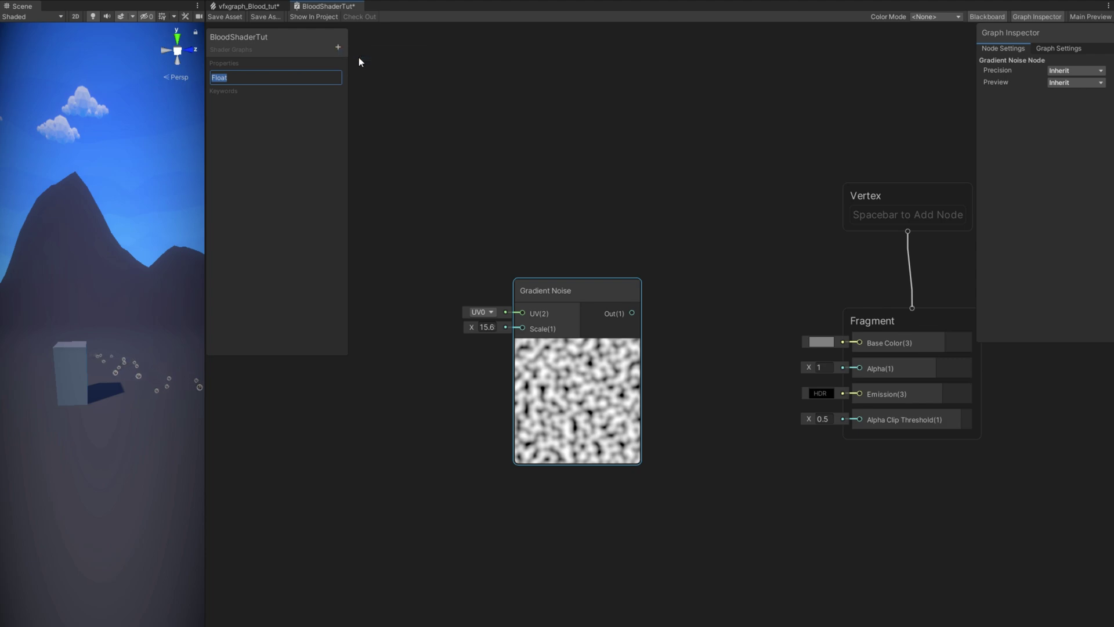
pyautogui.write('BloodScale')
pyautogui.press('Return')
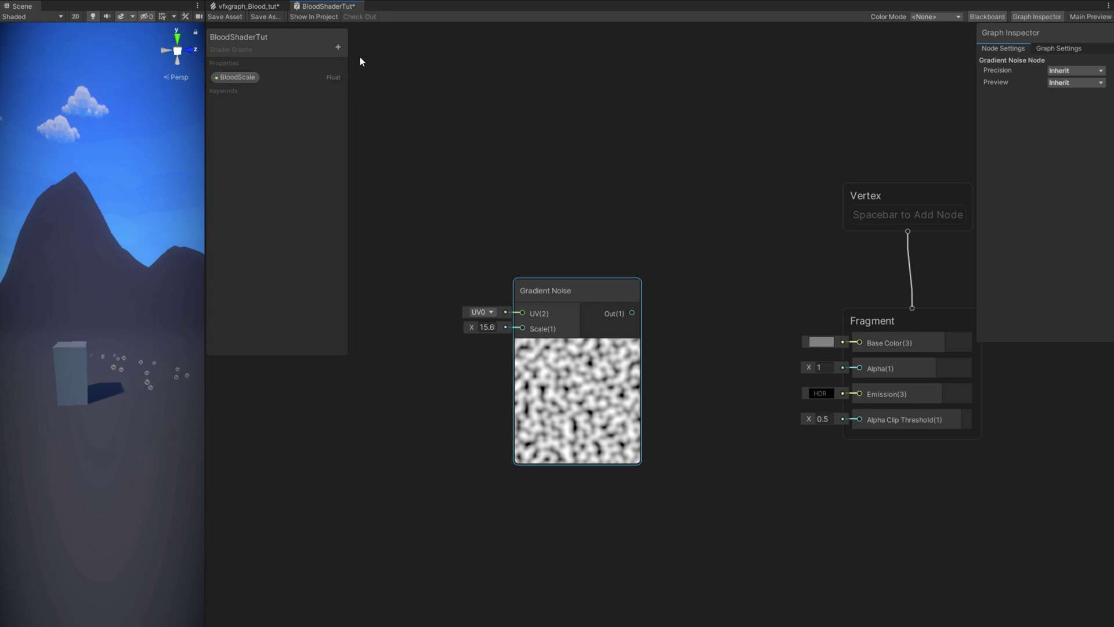
pyautogui.click(242, 79)
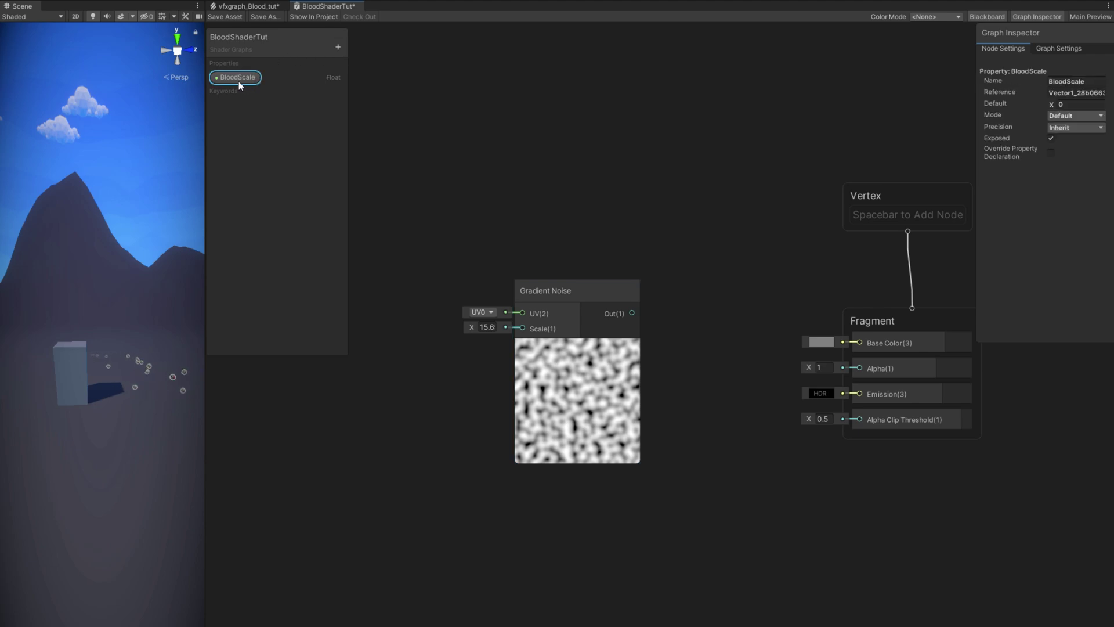
pyautogui.click(1048, 18)
pyautogui.click(1047, 19)
pyautogui.write('7')
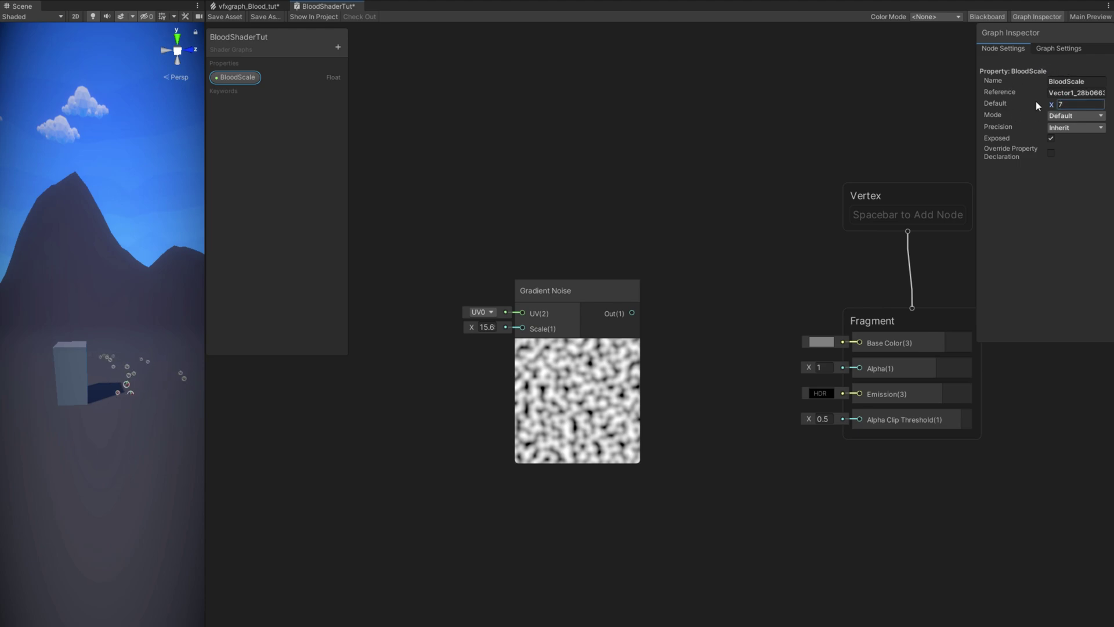
# Wire BloodScale into the Gradient Noise Scale and the noise output into Base Color, move the Vertex and Fragment blocks closer, and save the shader.
pyautogui.moveTo(416, 326); pyautogui.dragTo(523, 329)
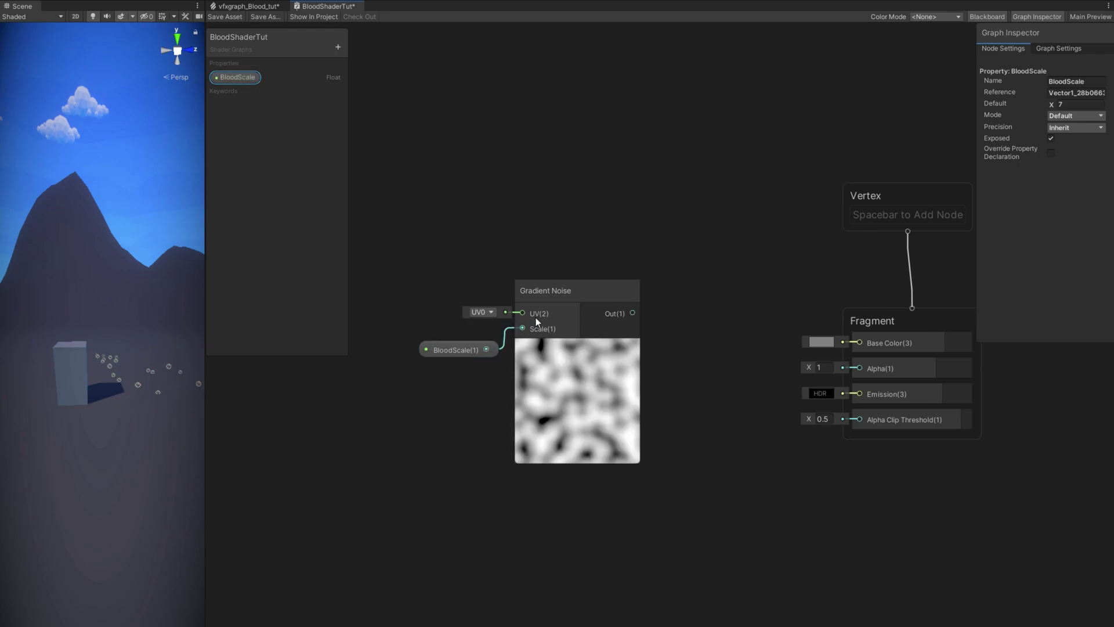
pyautogui.moveTo(856, 334); pyautogui.dragTo(859, 340)
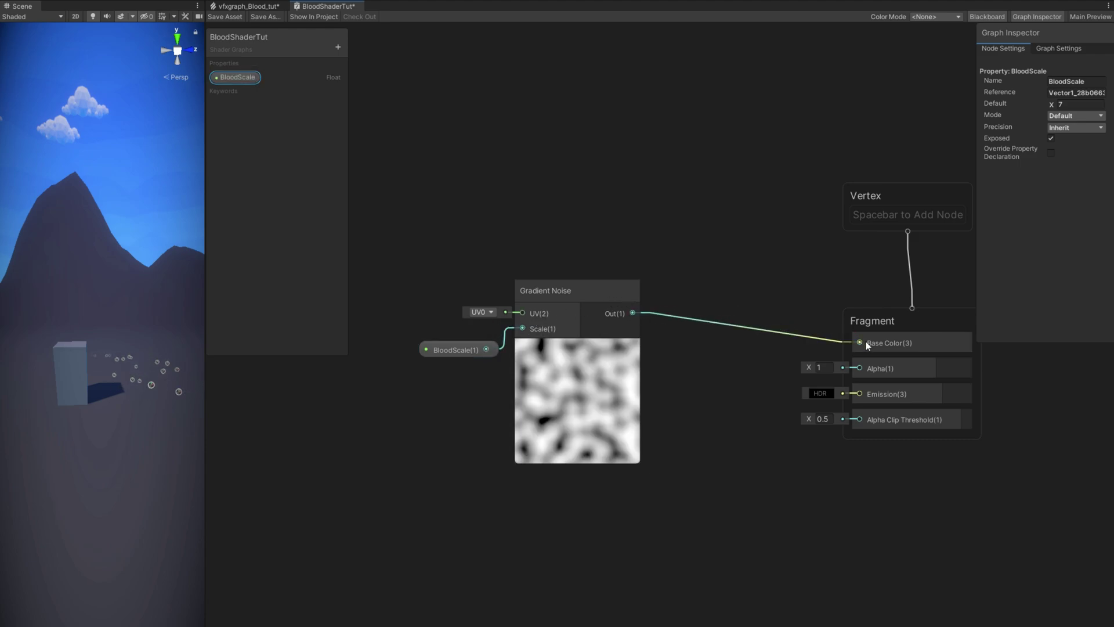
pyautogui.moveTo(970, 471); pyautogui.dragTo(813, 162)
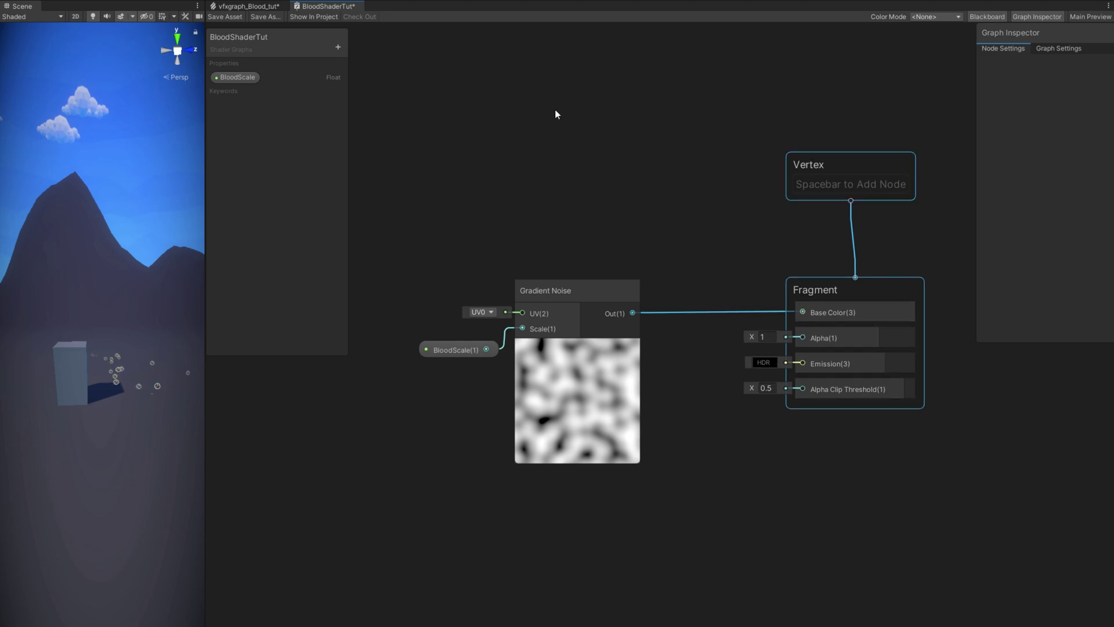
# In vfxgraph_Blood_tut, assign BloodShaderTut as the Shader Graph of the Output Particle Quad block.
pyautogui.click(235, 6)
pyautogui.moveTo(454, 292); pyautogui.dragTo(579, 265, button='middle')
pyautogui.scroll(1, 852, 367)
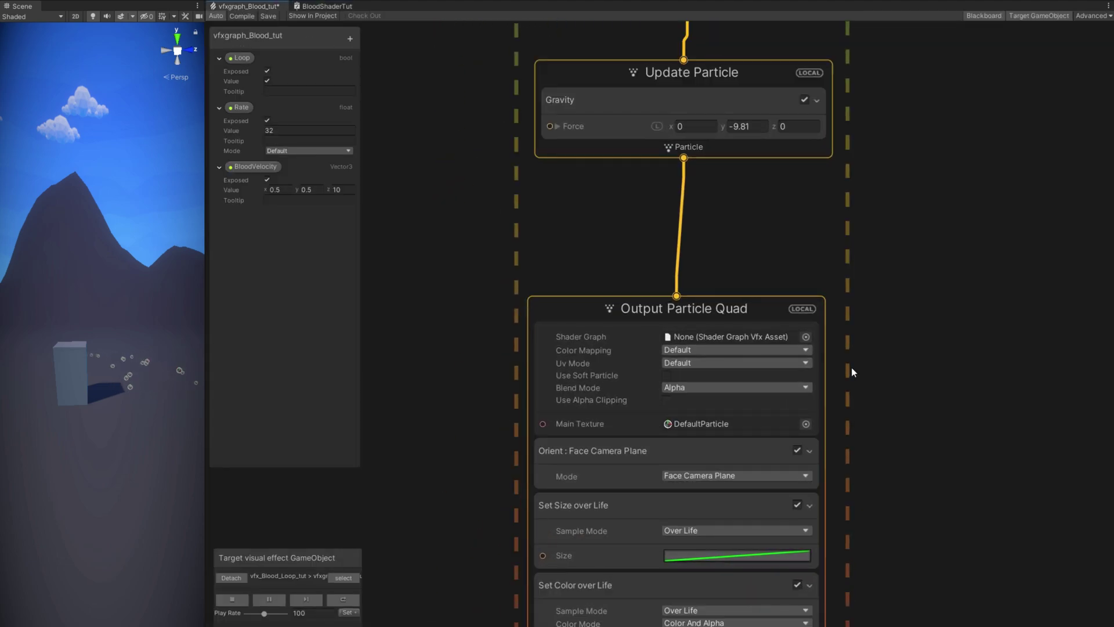
pyautogui.click(806, 337)
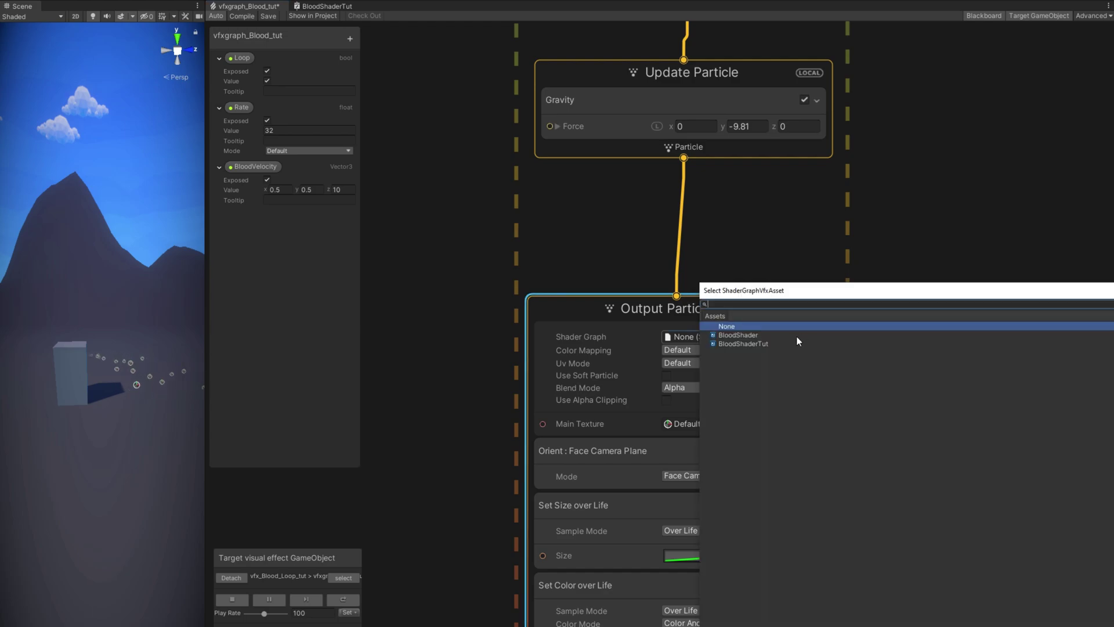
pyautogui.click(759, 343)
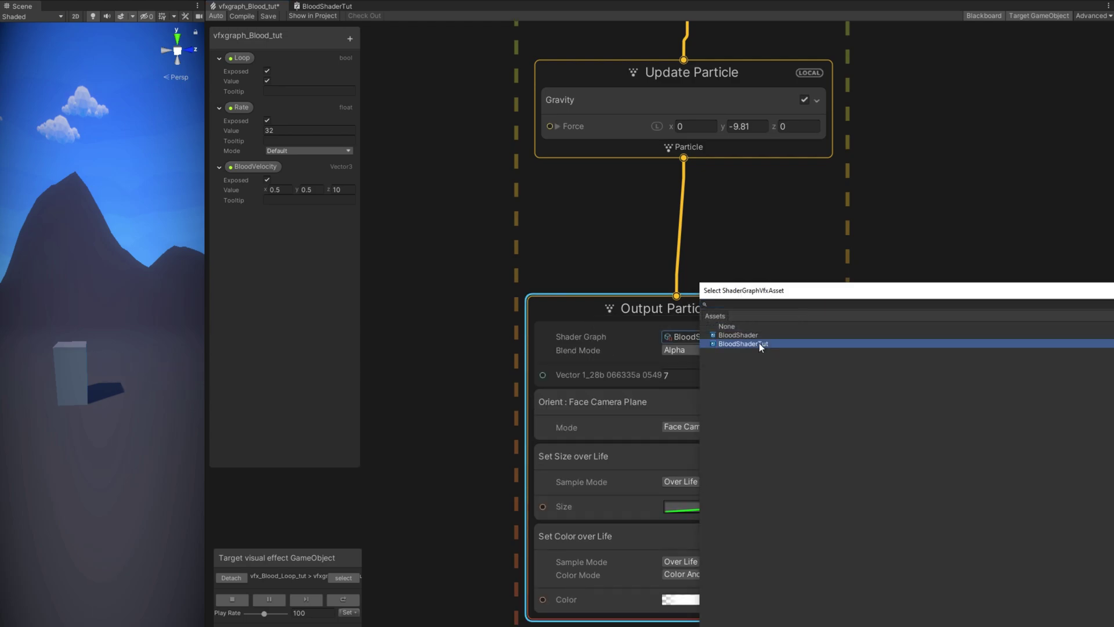
pyautogui.doubleClick(754, 344)
# Widen the Scene view and examine the noise-shaded particles up close.
pyautogui.moveTo(212, 499); pyautogui.dragTo(418, 499)
pyautogui.scroll(5, 266, 385)
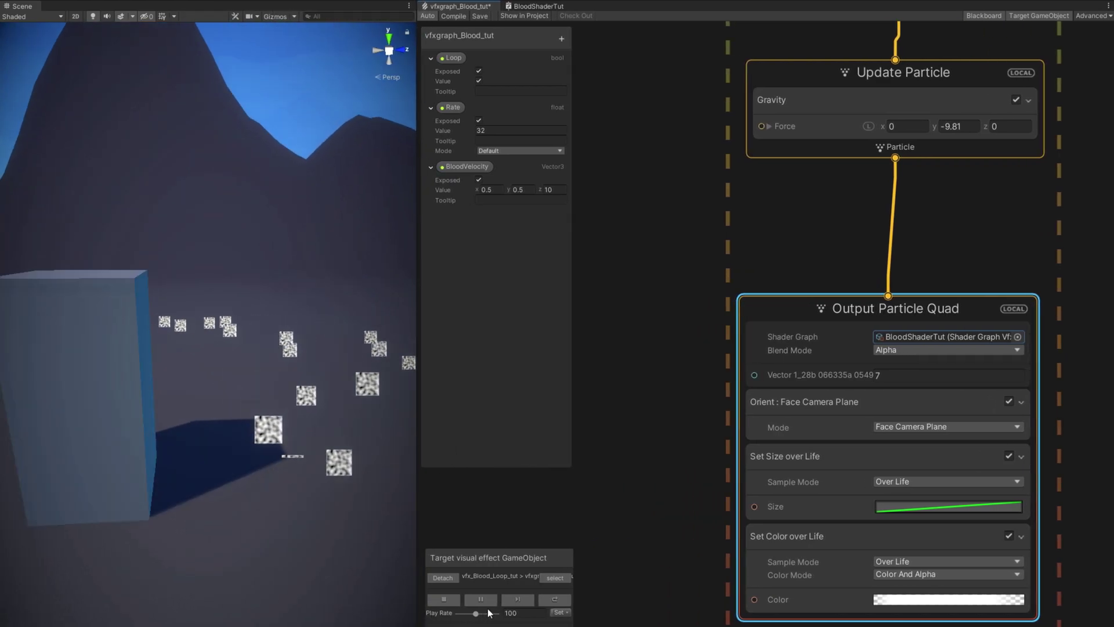
pyautogui.scroll(5, 304, 361)
pyautogui.scroll(-3, 235, 324)
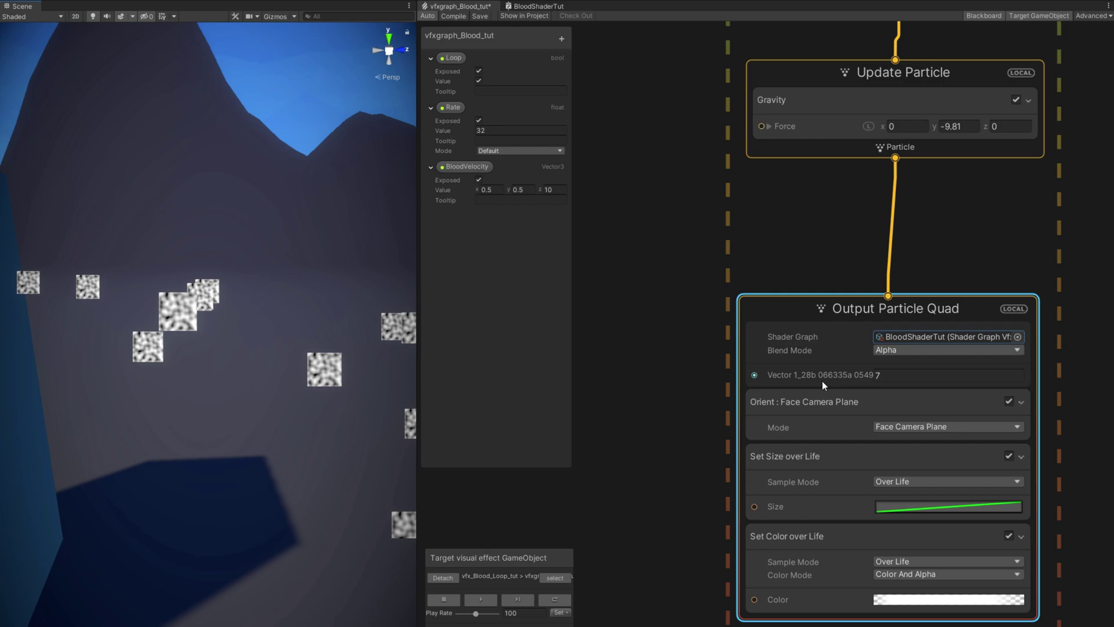
# In the BloodShaderTut graph, change the BloodScale property's reference name to BloodScale_.
pyautogui.click(510, 7)
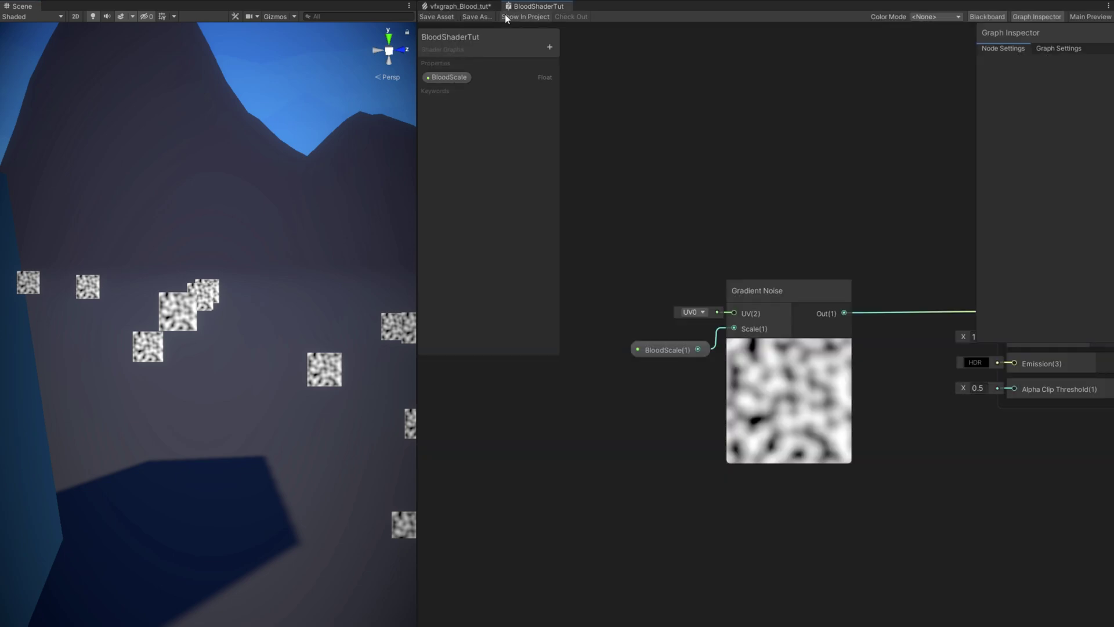
pyautogui.click(436, 81)
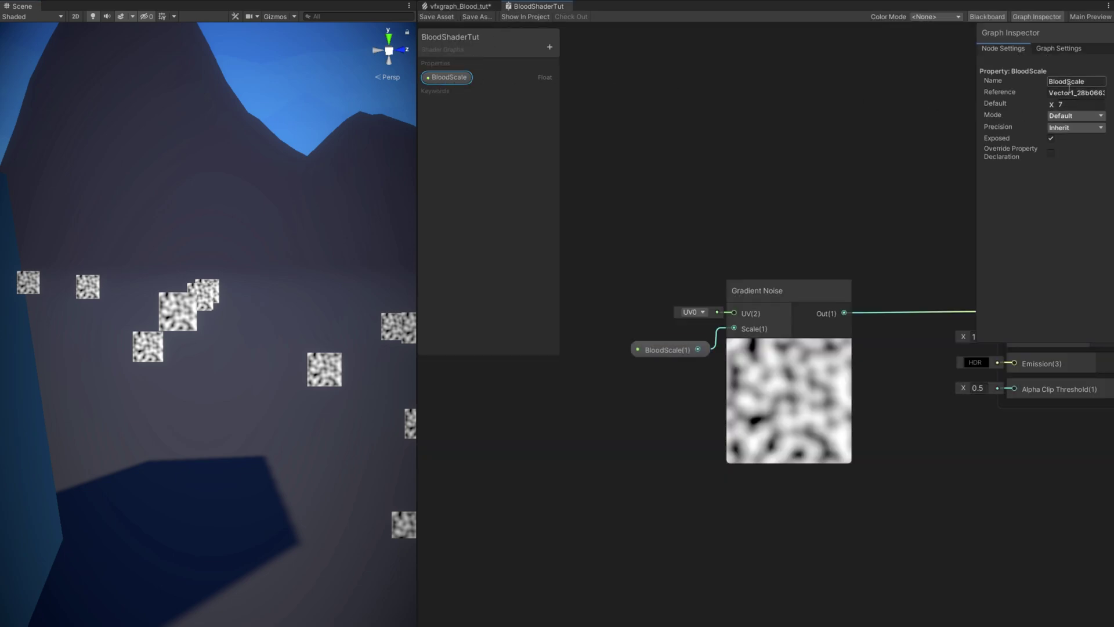
pyautogui.moveTo(1104, 93); pyautogui.dragTo(1075, 96)
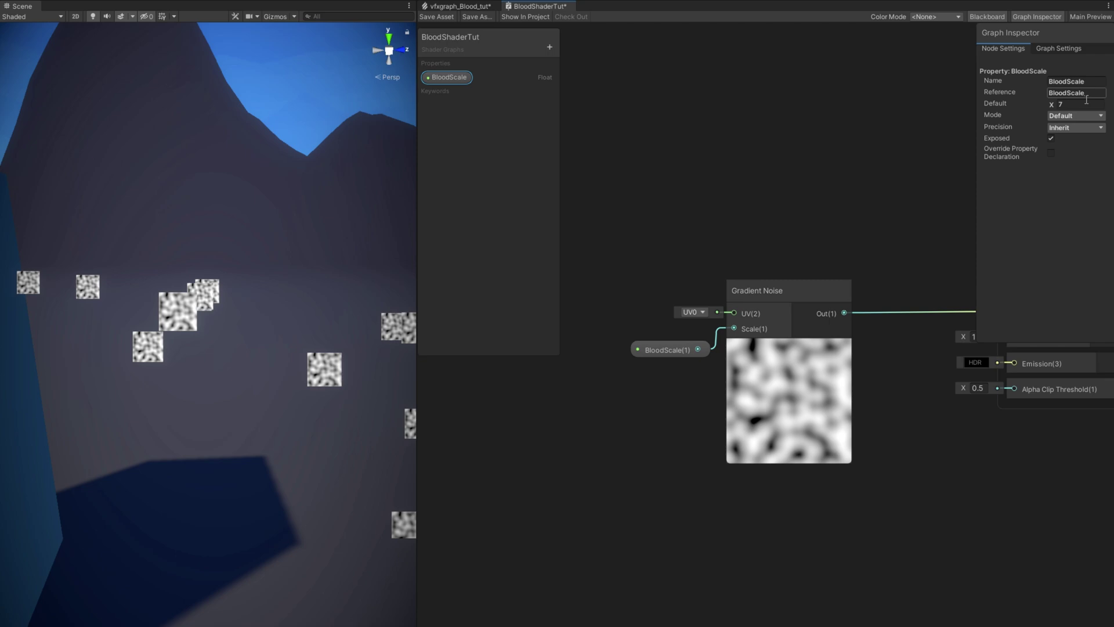
pyautogui.click(1068, 106)
# Add a Color property to the shader graph, set its mode to HDR and its default to a deep red with alpha 255.
pyautogui.click(550, 47)
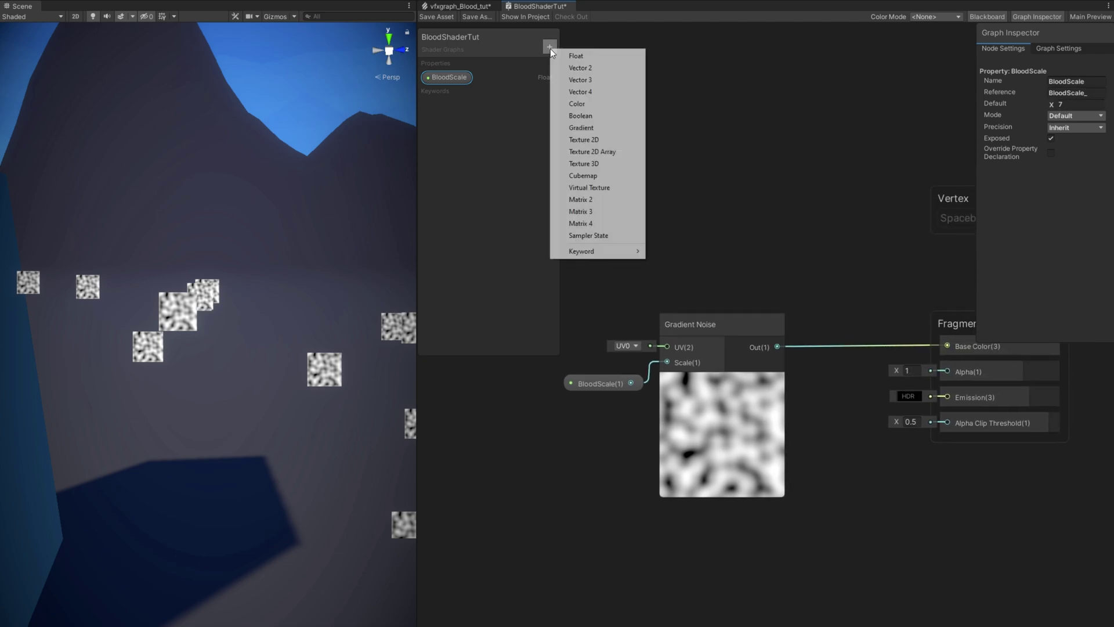
pyautogui.click(572, 105)
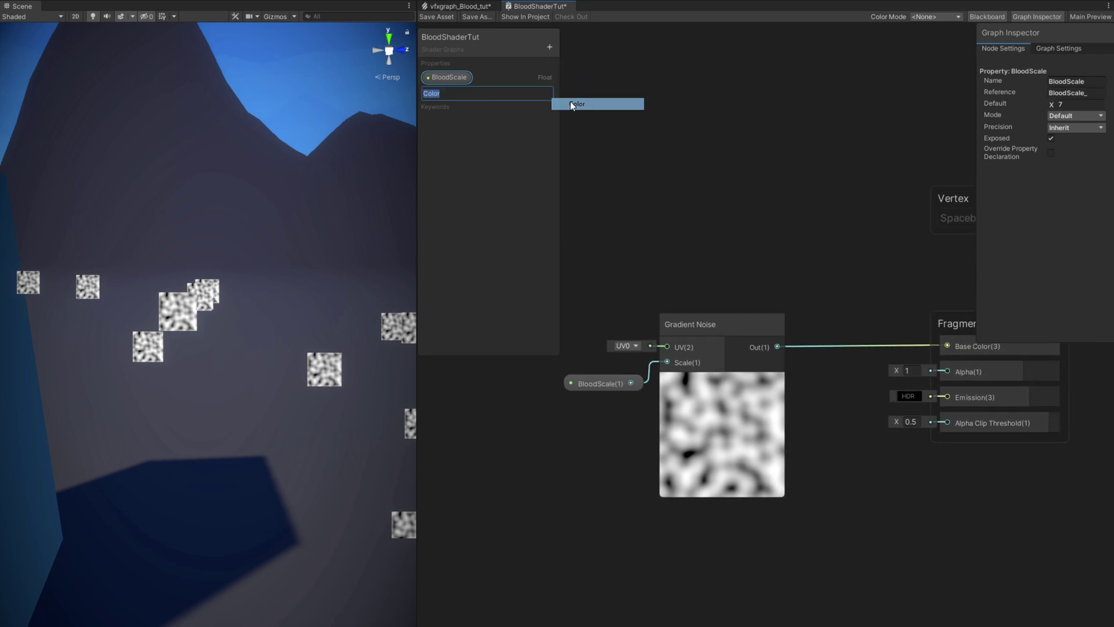
pyautogui.click(448, 77)
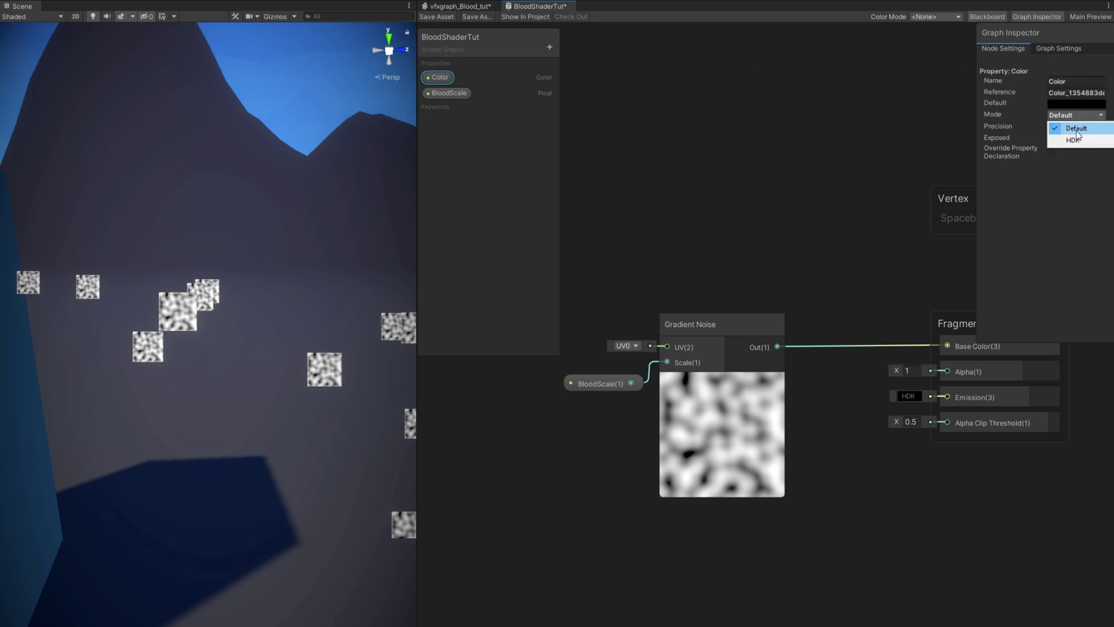
pyautogui.click(1073, 140)
pyautogui.click(1077, 106)
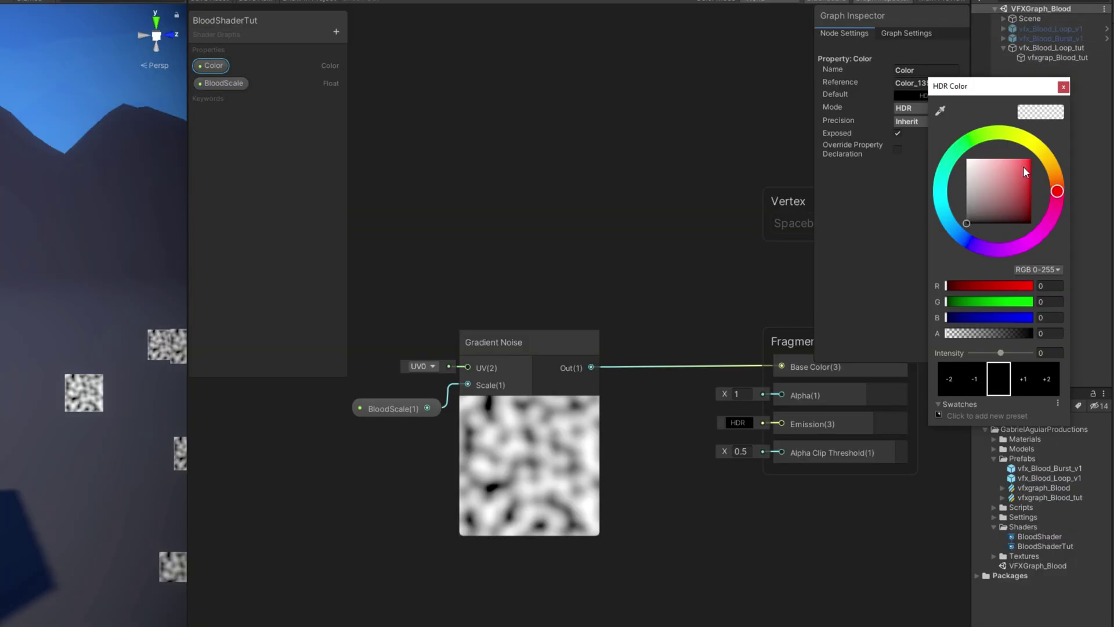
pyautogui.click(1023, 166)
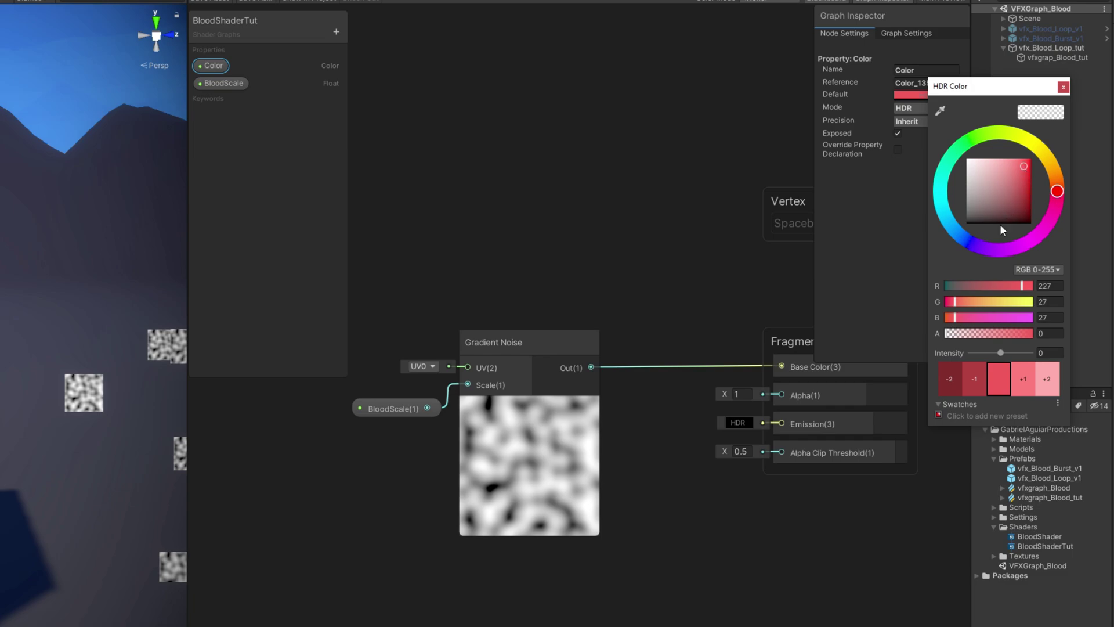
pyautogui.click(1028, 172)
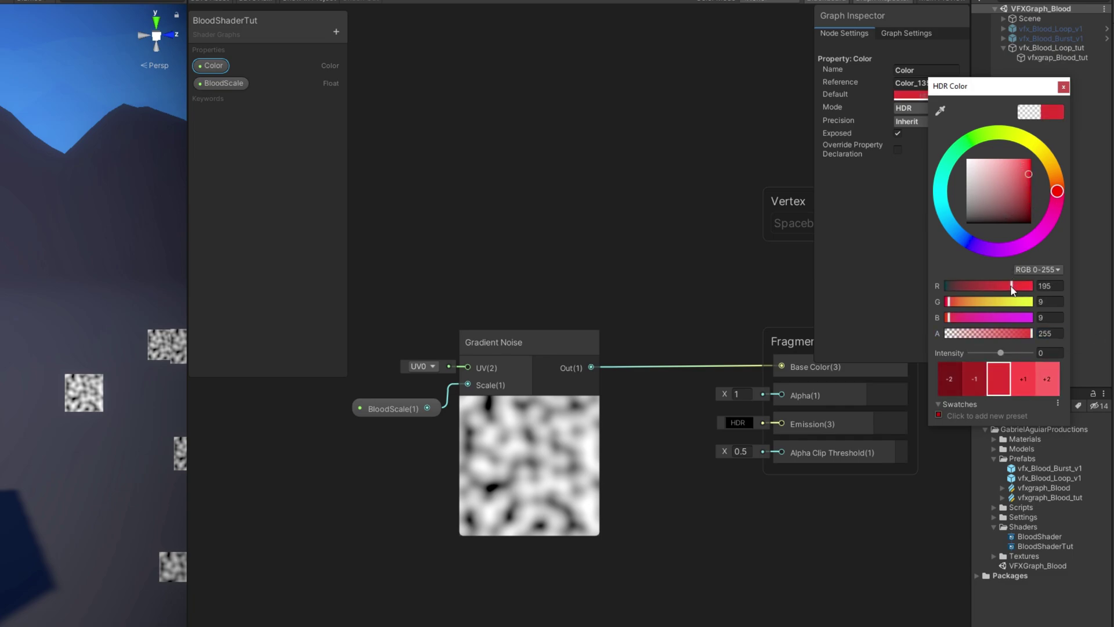
pyautogui.moveTo(1011, 289); pyautogui.dragTo(981, 292)
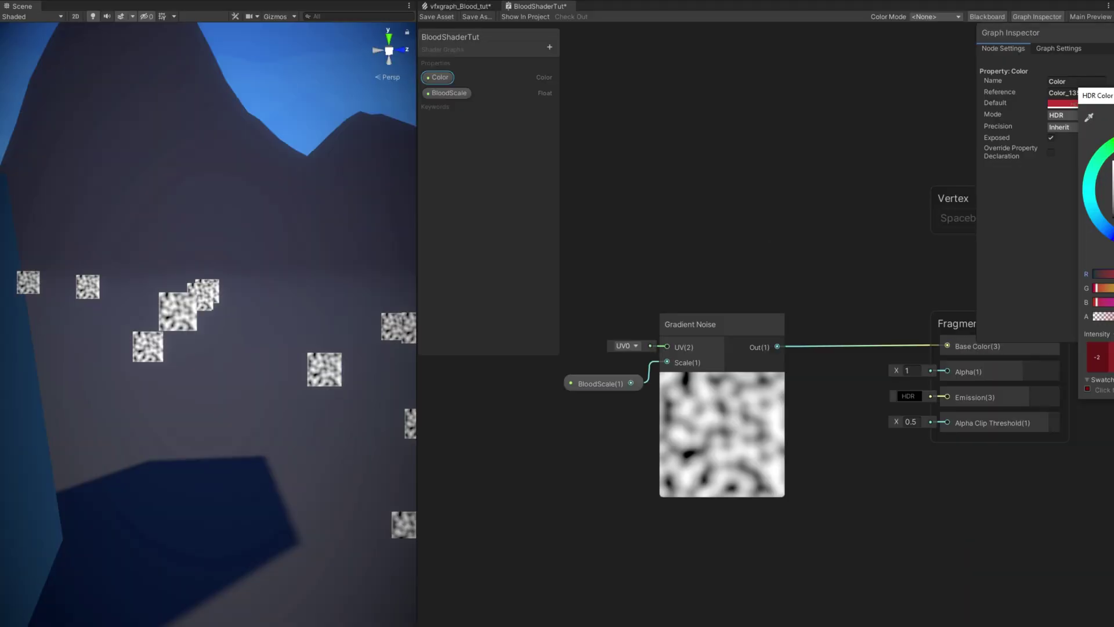
pyautogui.click(1064, 87)
# Change the Color property's reference name to Color_.
pyautogui.moveTo(1069, 93); pyautogui.dragTo(1107, 94)
pyautogui.press('BackSpace')
pyautogui.press('Return')
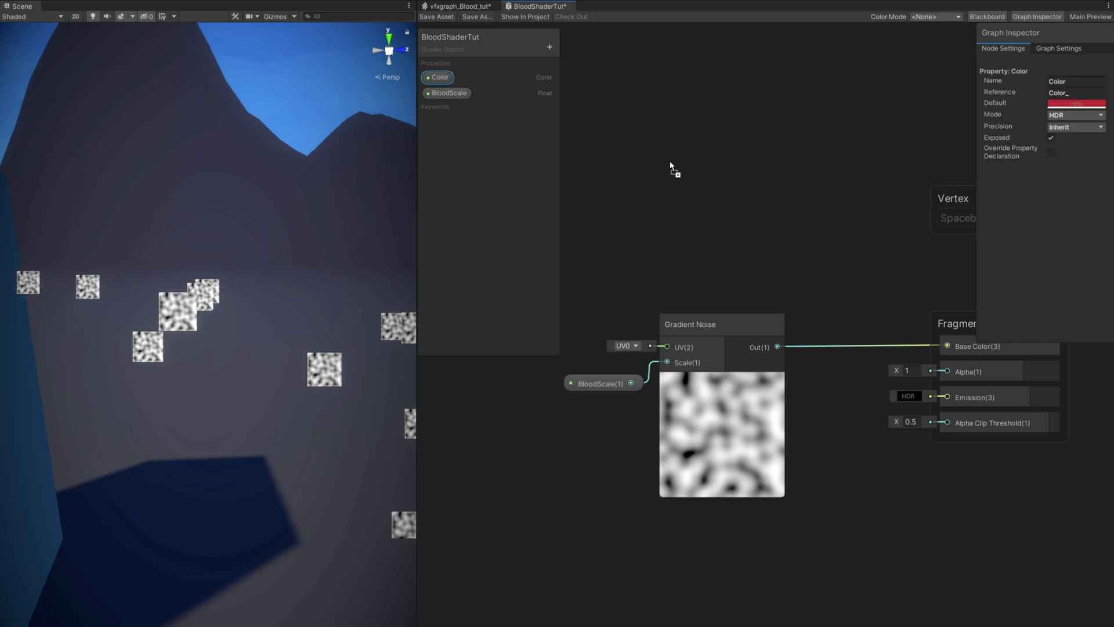
# Place the Color property in the graph and multiply it by the Gradient Noise output with a Multiply node.
pyautogui.moveTo(727, 224); pyautogui.dragTo(809, 254)
pyautogui.write('mul')
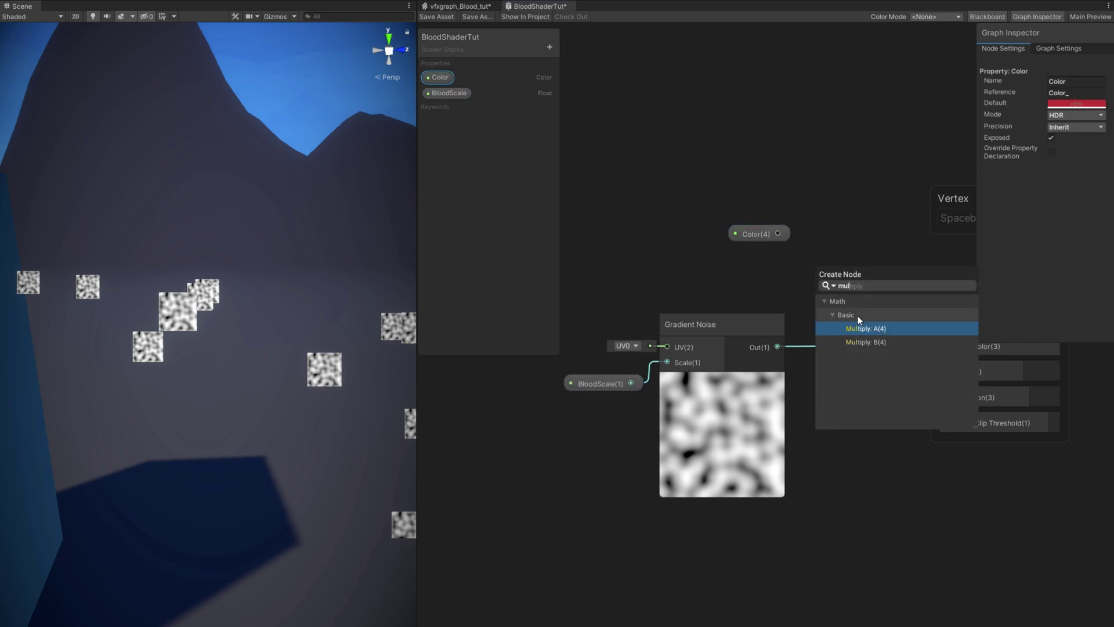
pyautogui.doubleClick(860, 328)
pyautogui.moveTo(777, 347); pyautogui.dragTo(816, 302)
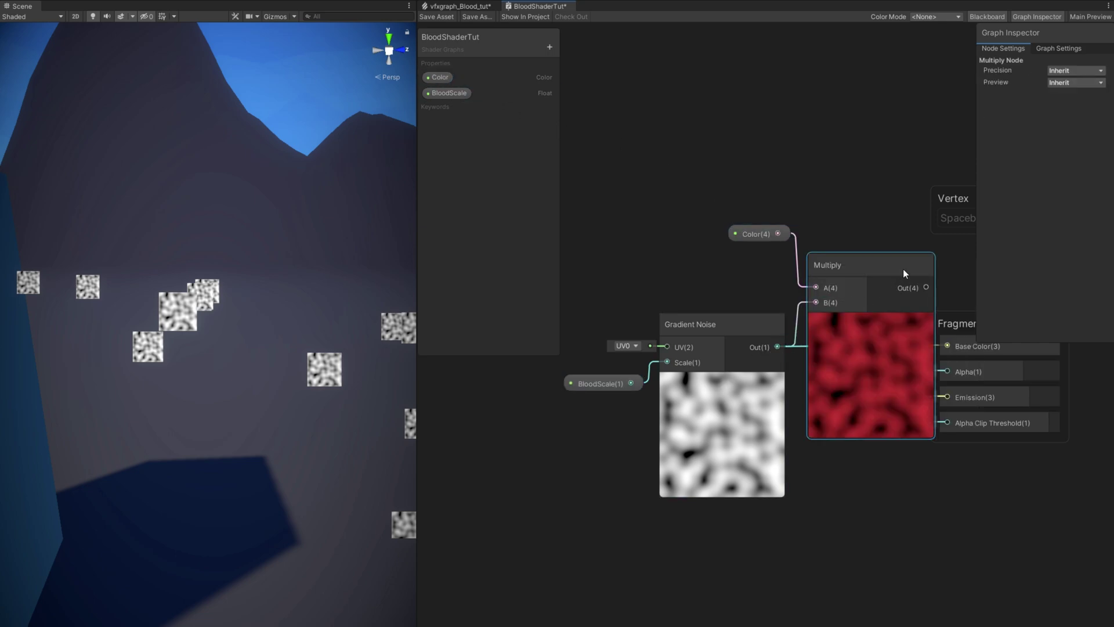
# Move the Vertex and Fragment blocks clear of the Multiply node, connect its output to Base Color, and save the shader asset.
pyautogui.moveTo(980, 338); pyautogui.dragTo(753, 333, button='middle')
pyautogui.moveTo(883, 423); pyautogui.dragTo(848, 131)
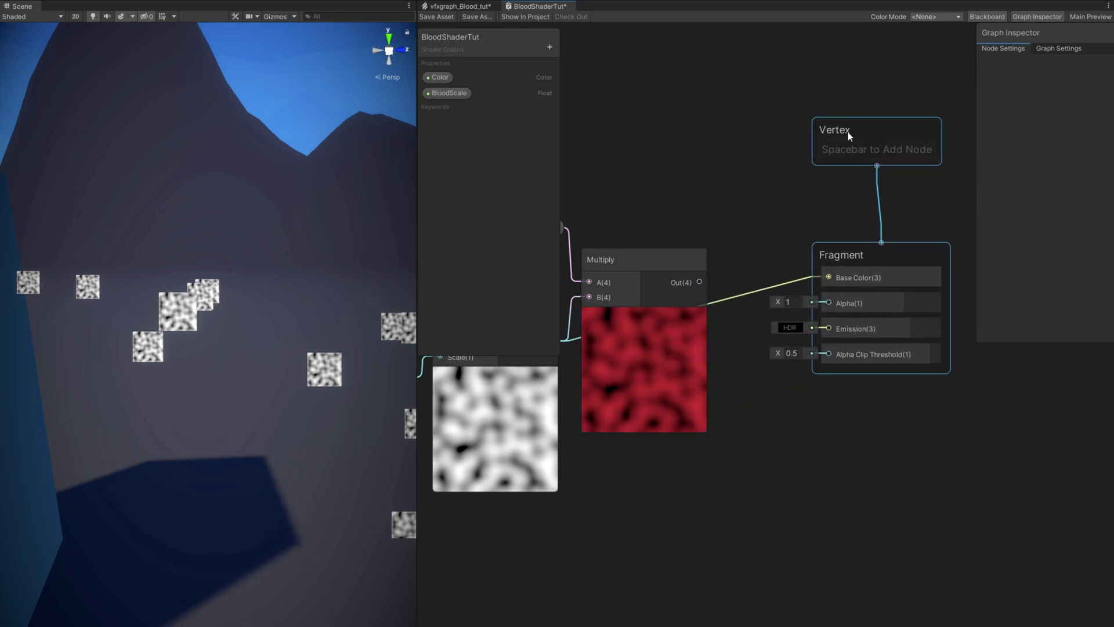
pyautogui.moveTo(698, 287); pyautogui.dragTo(829, 279)
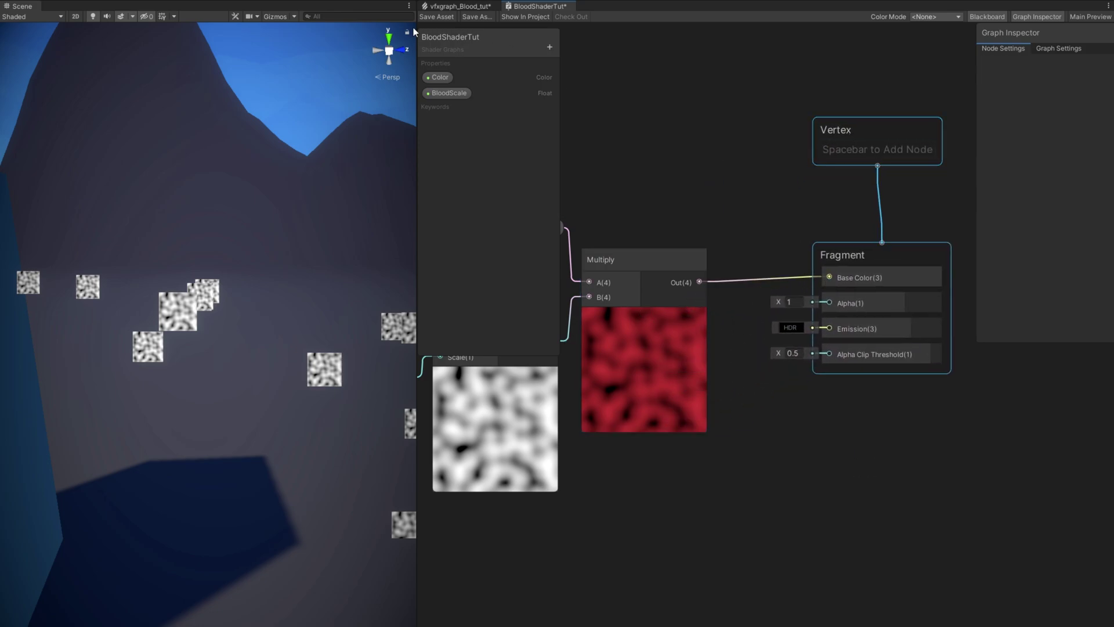
pyautogui.click(437, 16)
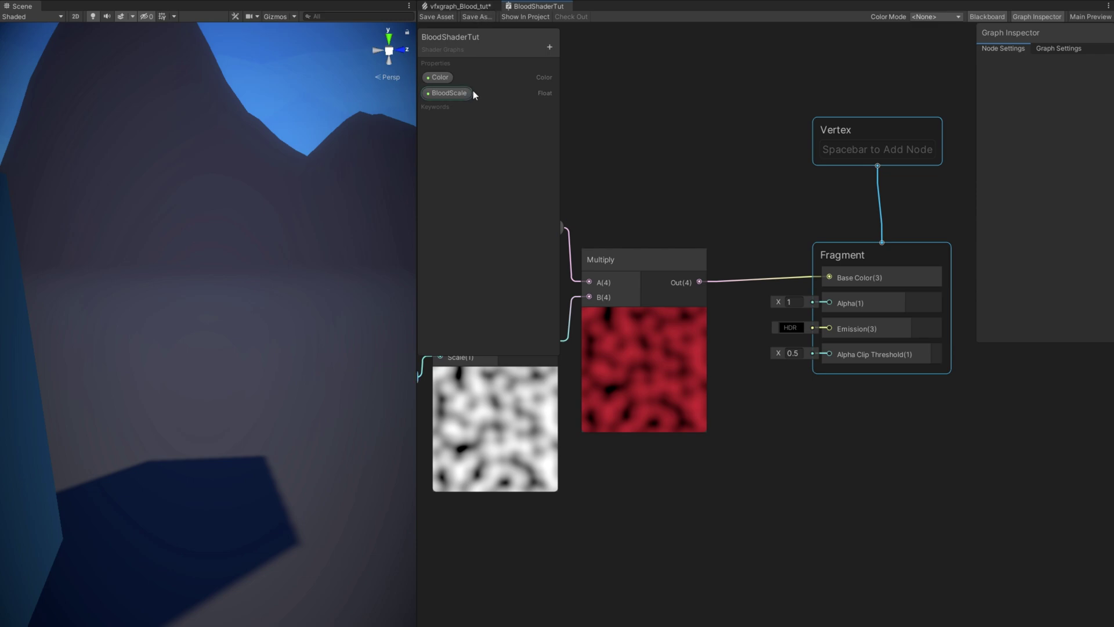
# Back in vfxgraph_Blood_tut, play the effect and lower the Output Particle Quad's Blood Scale_ to 3.85.
pyautogui.click(471, 7)
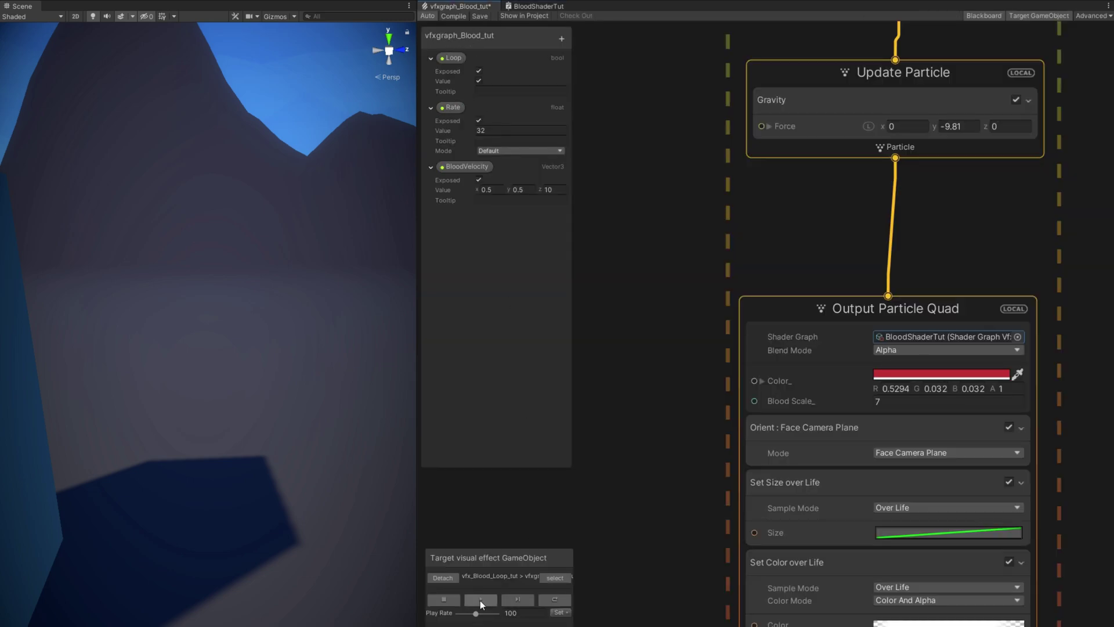
pyautogui.click(480, 600)
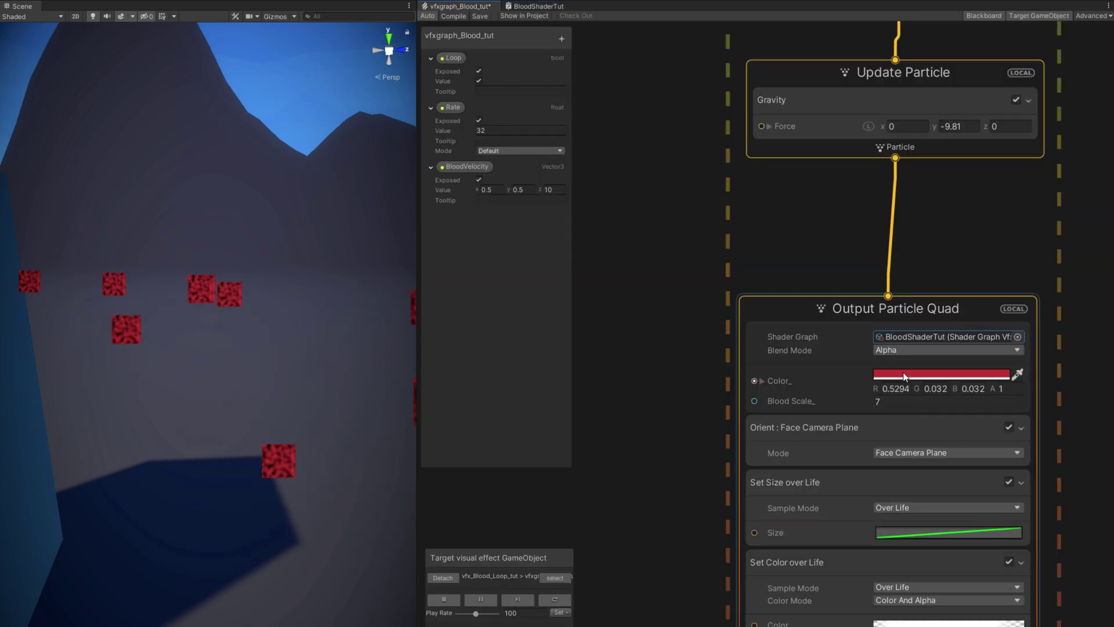
pyautogui.moveTo(876, 405); pyautogui.dragTo(856, 408)
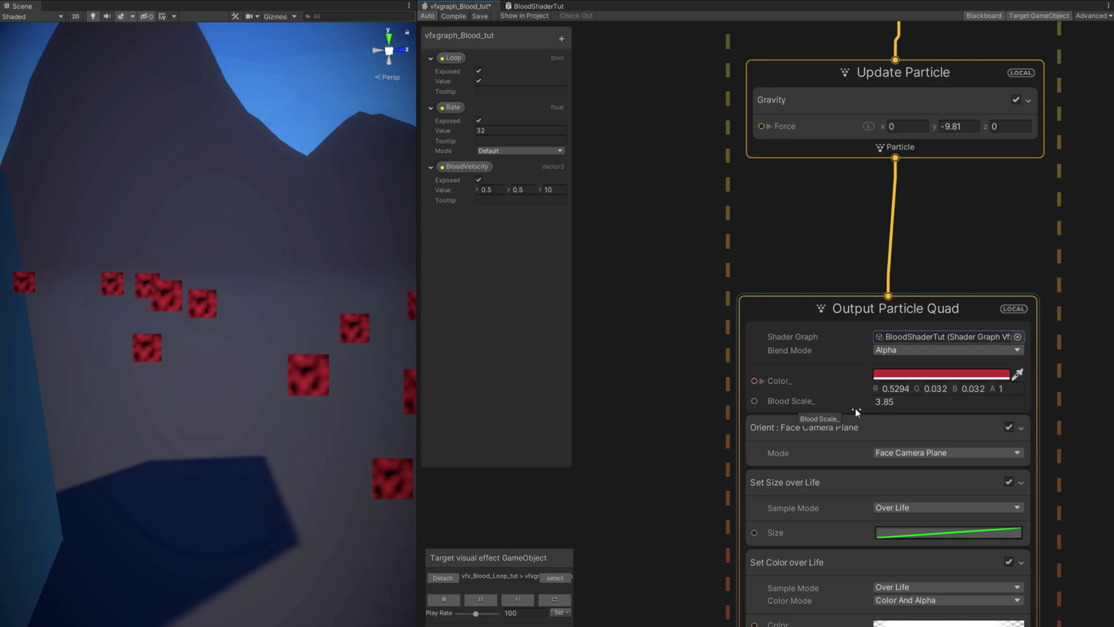
pyautogui.click(494, 599)
# In the BloodShaderTut graph, move the Gradient Noise and BloodScale nodes away from Multiply to make room between them.
pyautogui.click(524, 8)
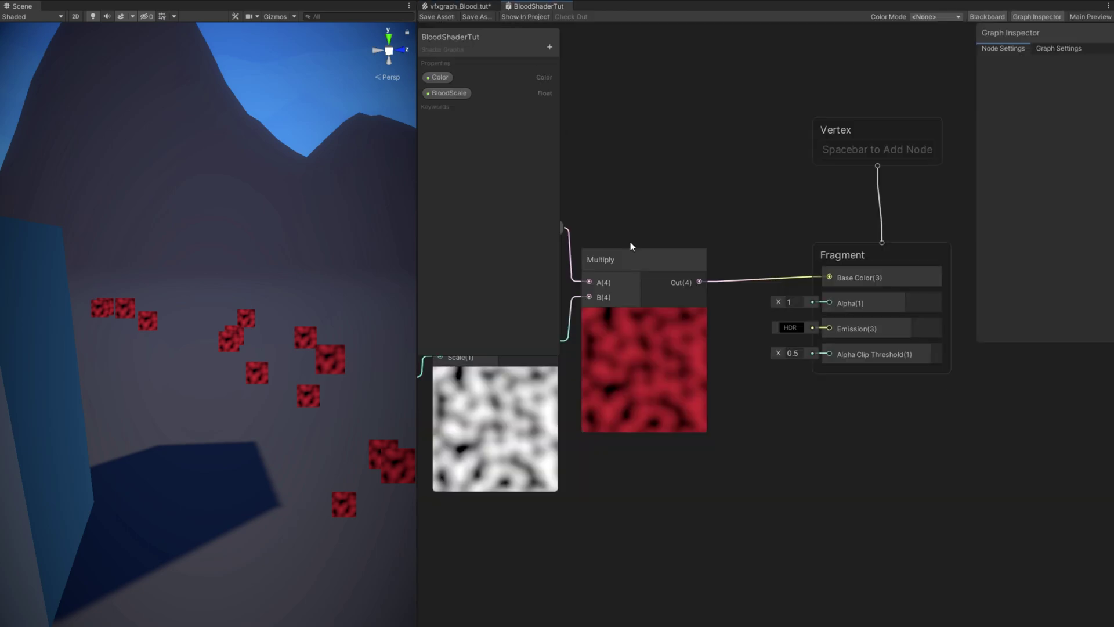
pyautogui.moveTo(721, 313); pyautogui.dragTo(900, 343, button='middle')
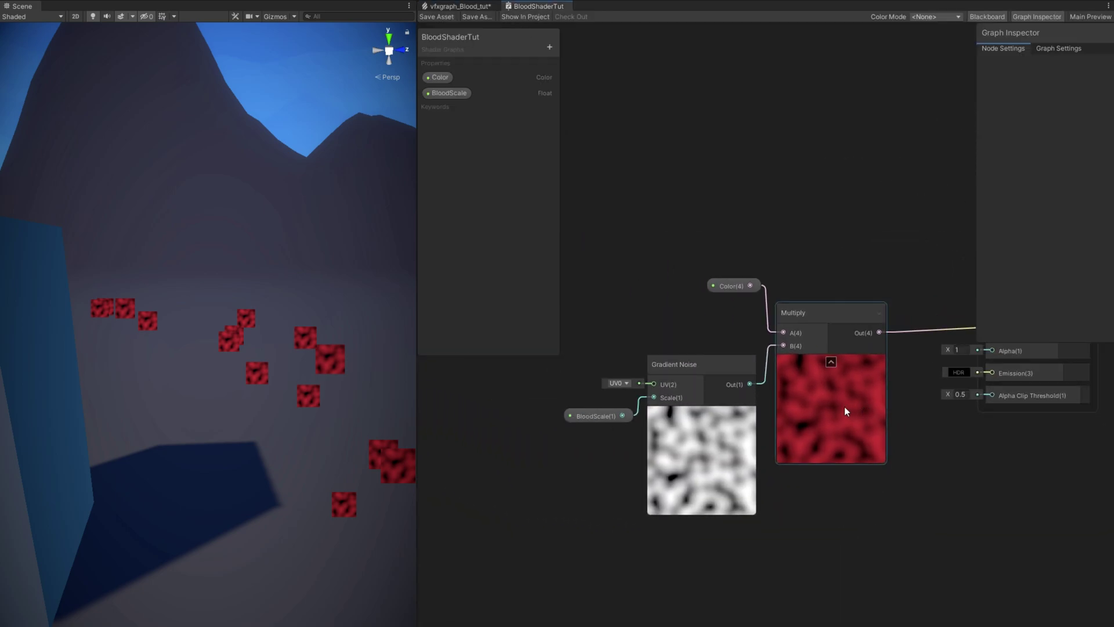
pyautogui.moveTo(722, 454); pyautogui.dragTo(809, 510, button='middle')
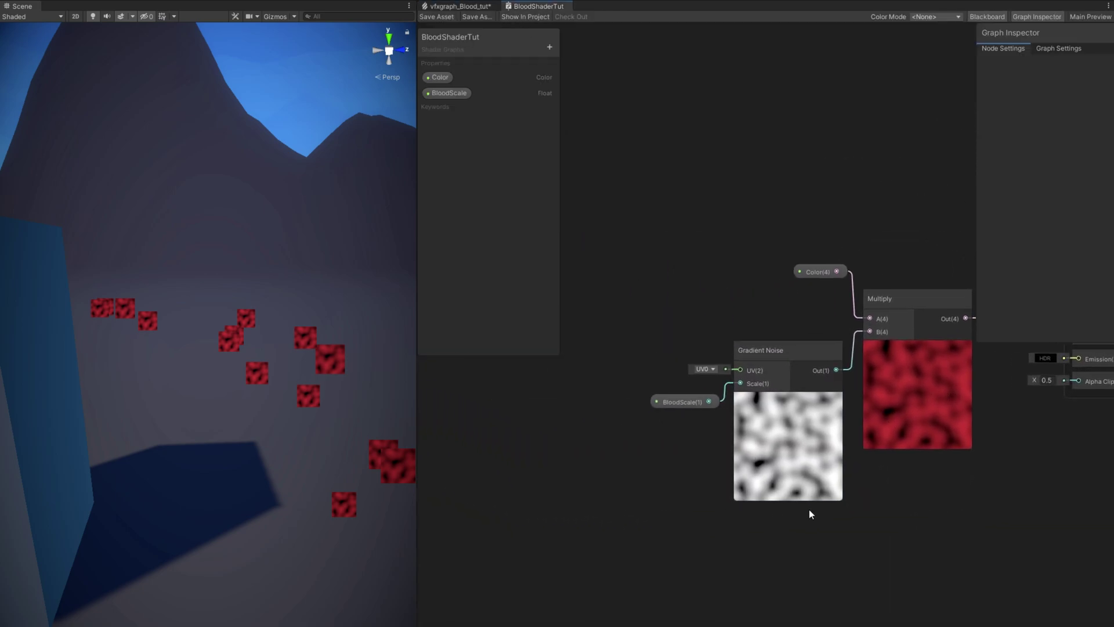
pyautogui.moveTo(813, 530); pyautogui.dragTo(673, 296)
pyautogui.moveTo(710, 350); pyautogui.dragTo(520, 320)
pyautogui.click(638, 260)
pyautogui.moveTo(660, 300); pyautogui.dragTo(742, 300, button='middle')
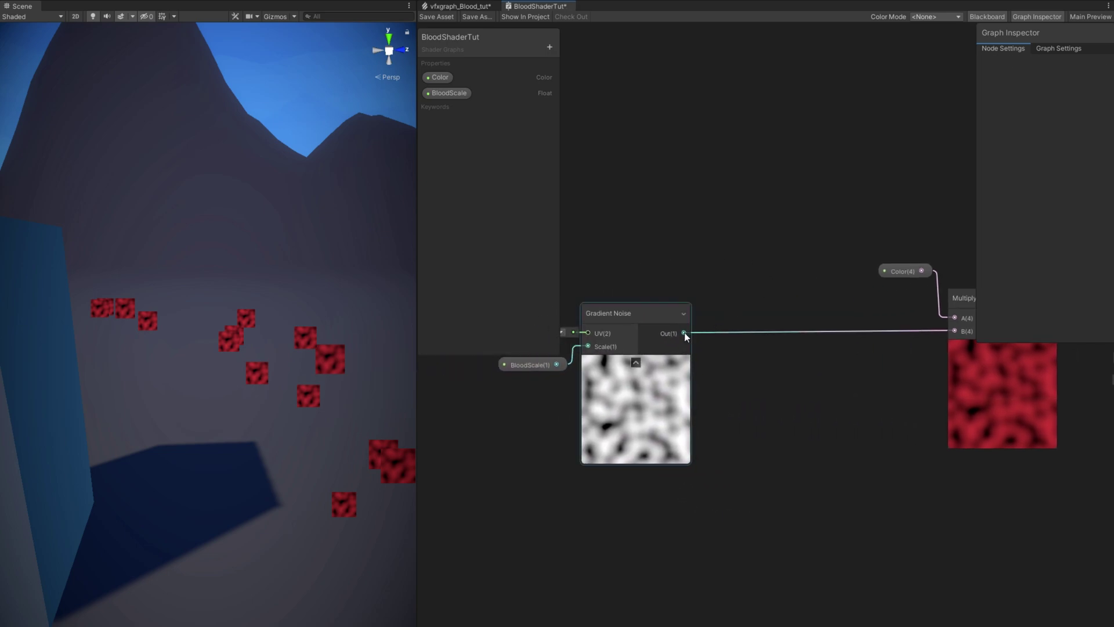
# Add a Clamp node fed by the Gradient Noise output and collapse its preview.
pyautogui.press('space')
pyautogui.write('clam')
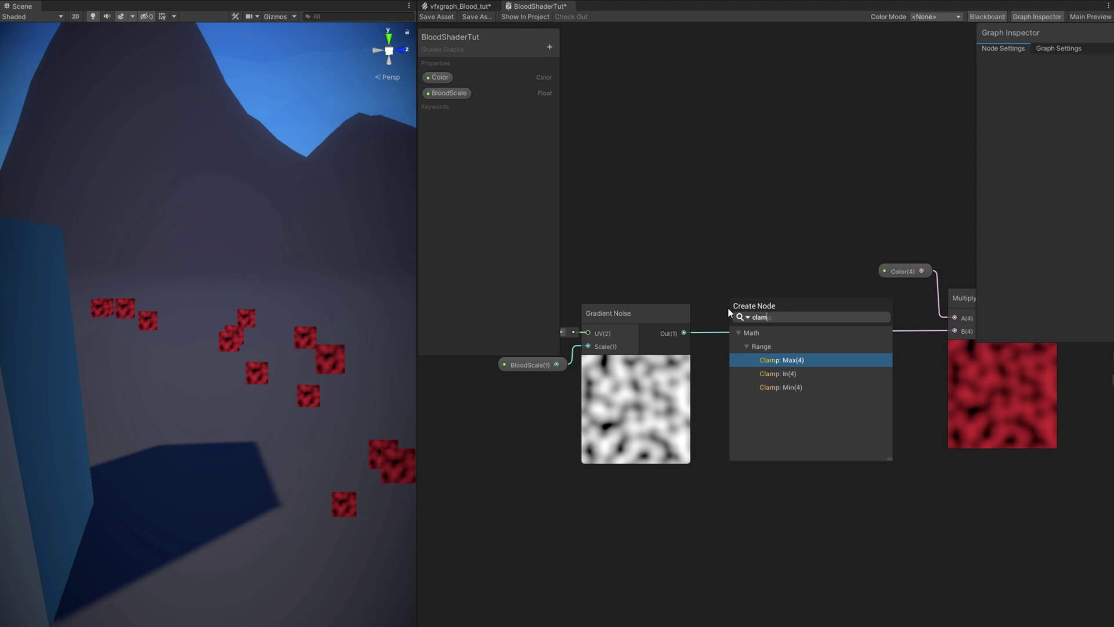
pyautogui.press('Down')
pyautogui.press('Return')
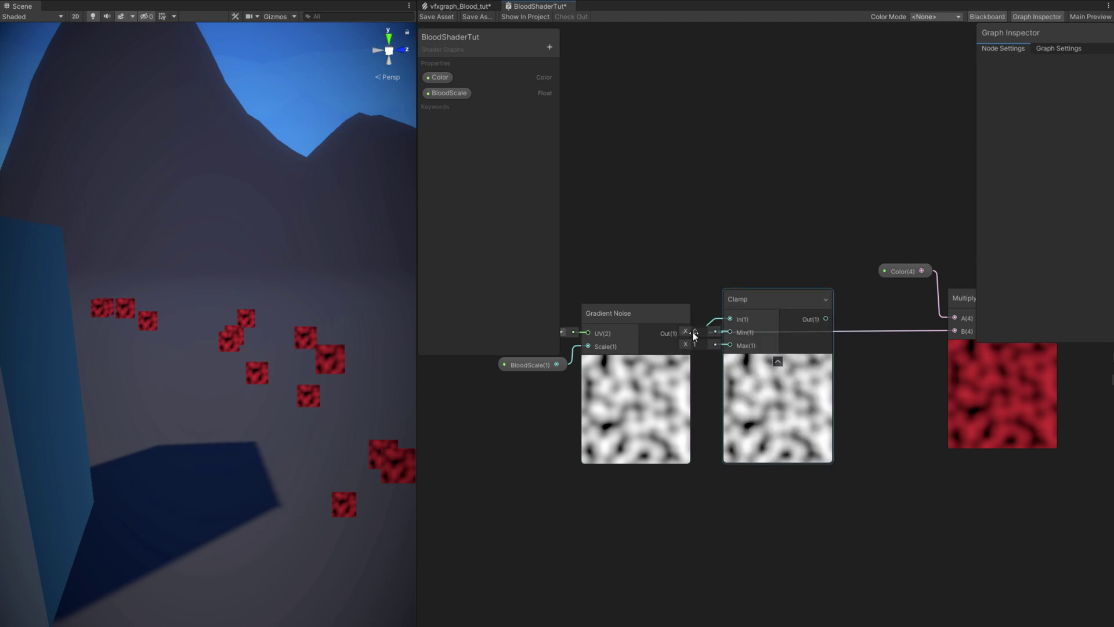
pyautogui.moveTo(743, 302); pyautogui.dragTo(783, 322)
pyautogui.click(769, 381)
# Add a Power node fed by the Clamp output, with its B value at 7.38.
pyautogui.write('power')
pyautogui.press('Return')
pyautogui.moveTo(715, 347); pyautogui.dragTo(771, 325)
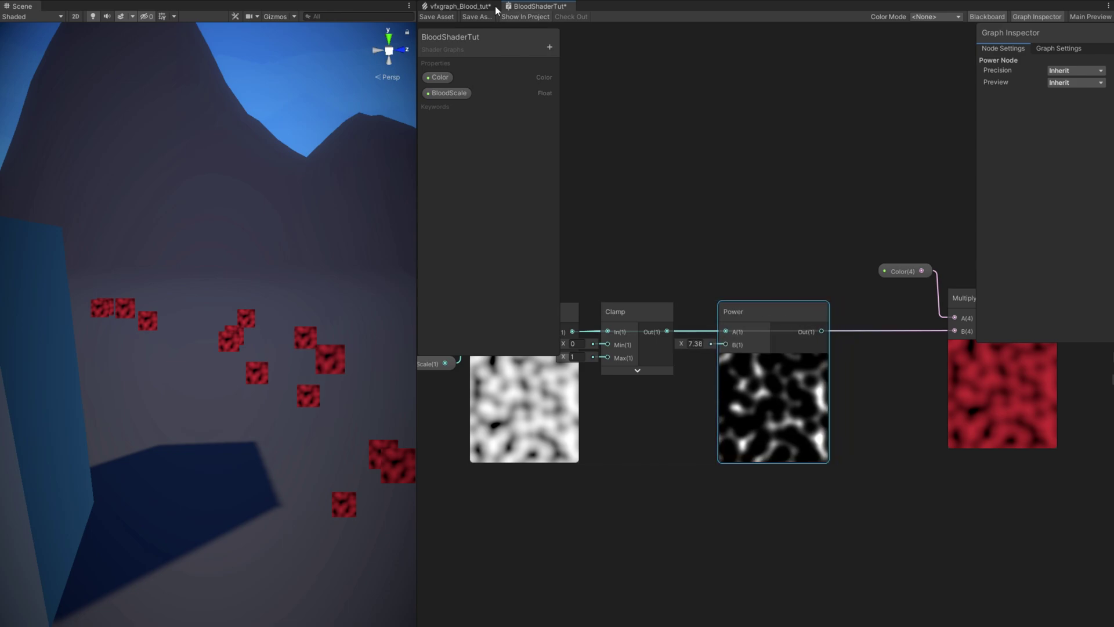
# Add a Float property named BloodDissolvePower to the shader graph.
pyautogui.click(549, 46)
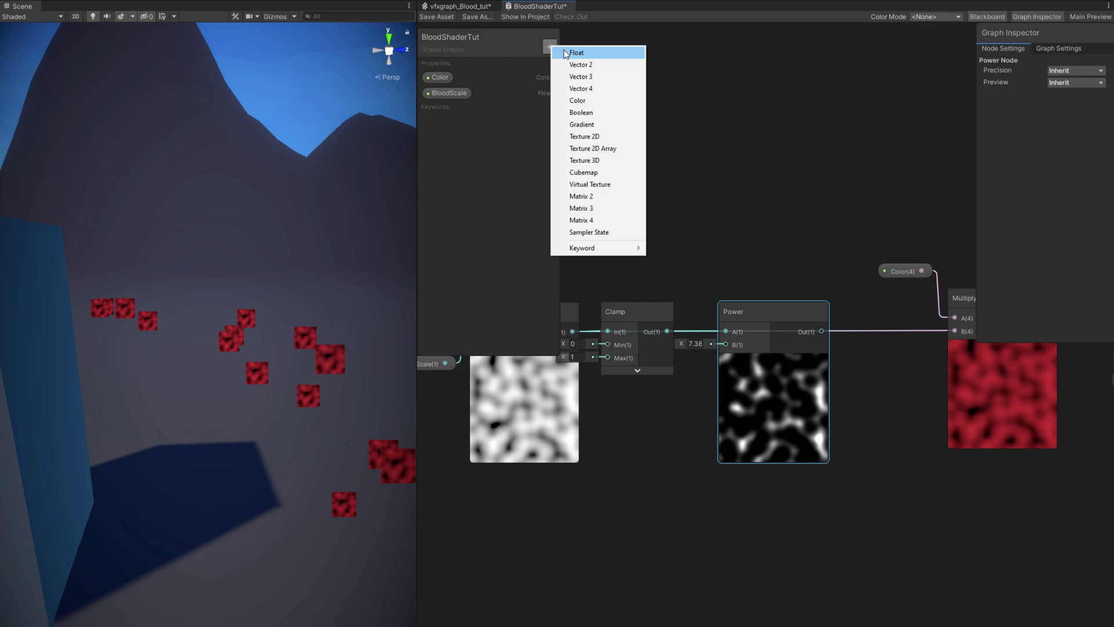
pyautogui.click(577, 53)
pyautogui.write('Blood')
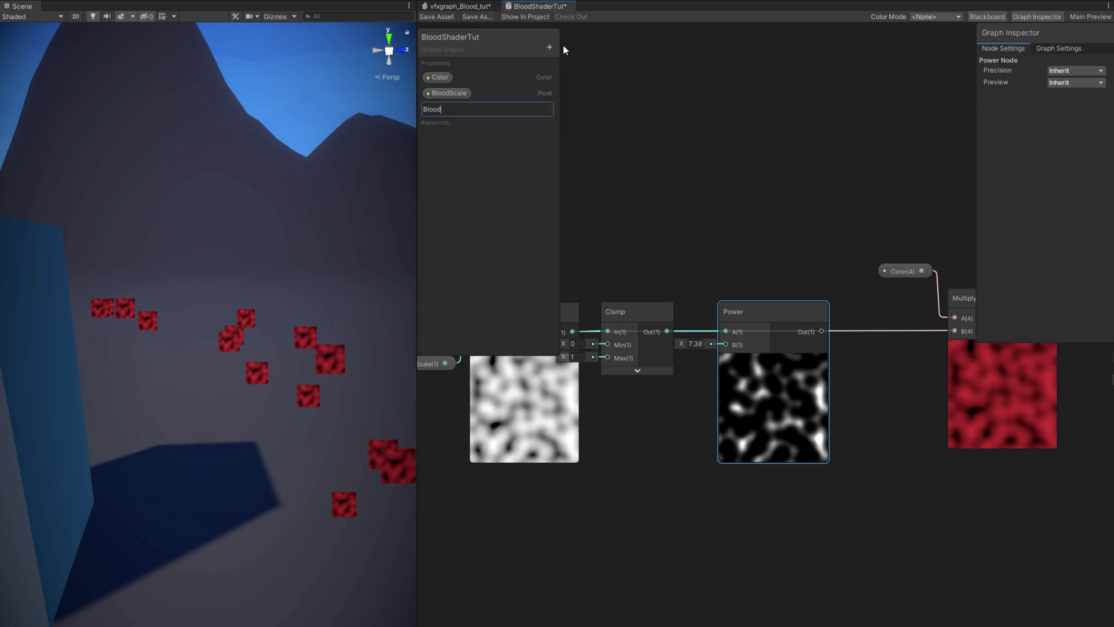
pyautogui.write('DissolvePower')
pyautogui.press('Return')
# Set BloodDissolvePower's reference to BloodDissolvePower_ and its default to 7, and widen the Graph Inspector.
pyautogui.click(1075, 93)
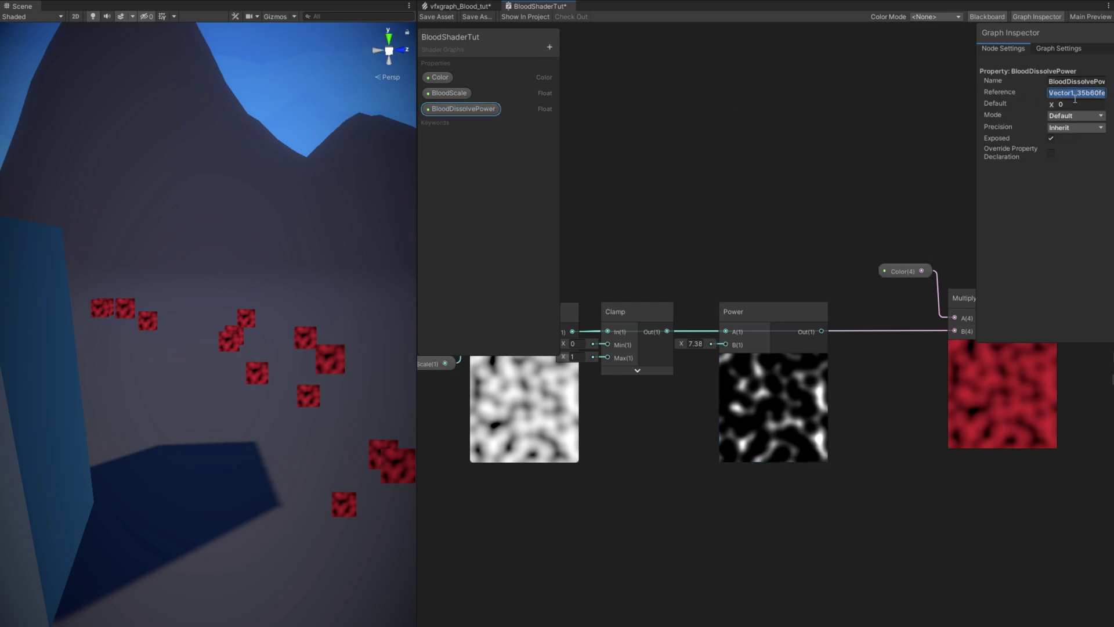
pyautogui.write('BloodDissolvePower')
pyautogui.click(1084, 108)
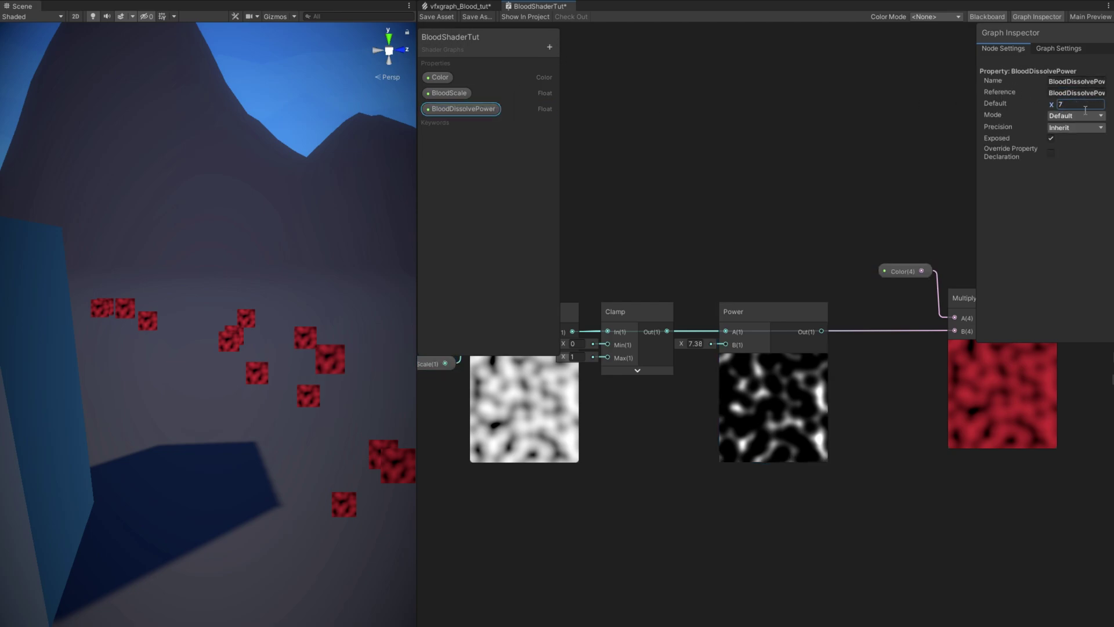
pyautogui.moveTo(982, 134); pyautogui.dragTo(944, 133)
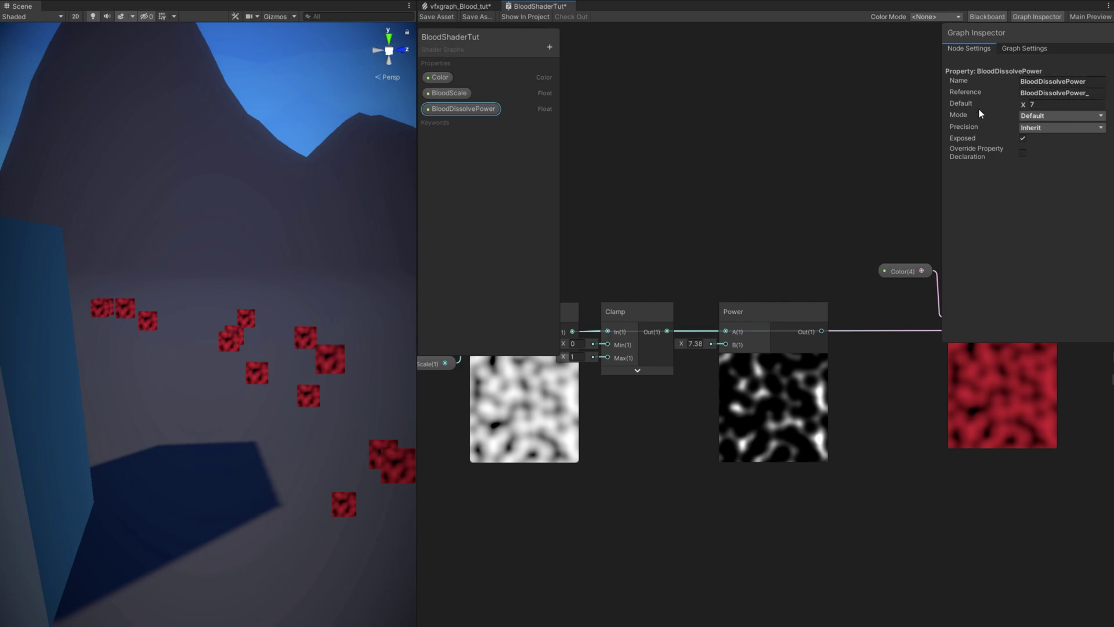
# Place BloodDissolvePower in the graph as the Power node's B input, and connect Power's output to Multiply's B.
pyautogui.moveTo(461, 111); pyautogui.dragTo(611, 525)
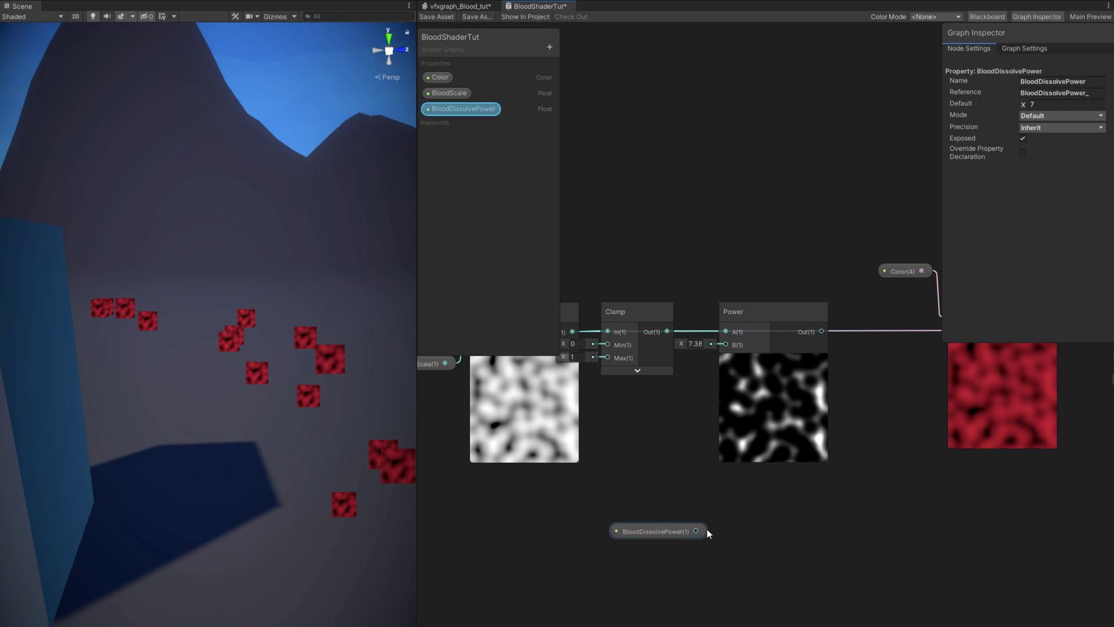
pyautogui.moveTo(696, 530); pyautogui.dragTo(726, 345)
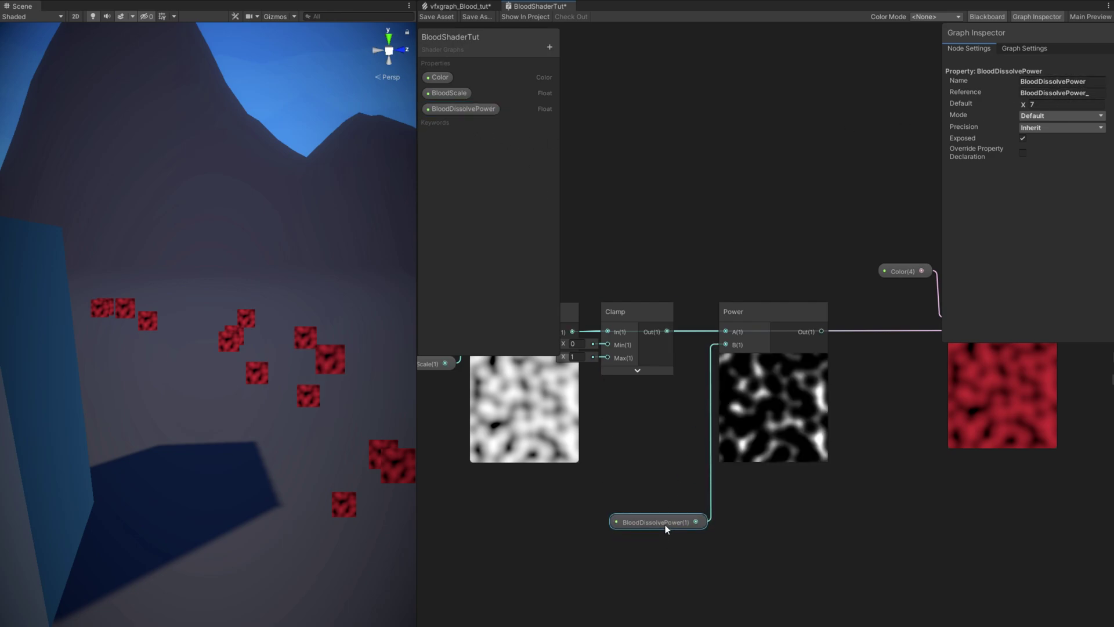
pyautogui.moveTo(665, 524); pyautogui.dragTo(663, 498)
pyautogui.moveTo(896, 470); pyautogui.dragTo(762, 490, button='middle')
pyautogui.moveTo(689, 351); pyautogui.dragTo(823, 351)
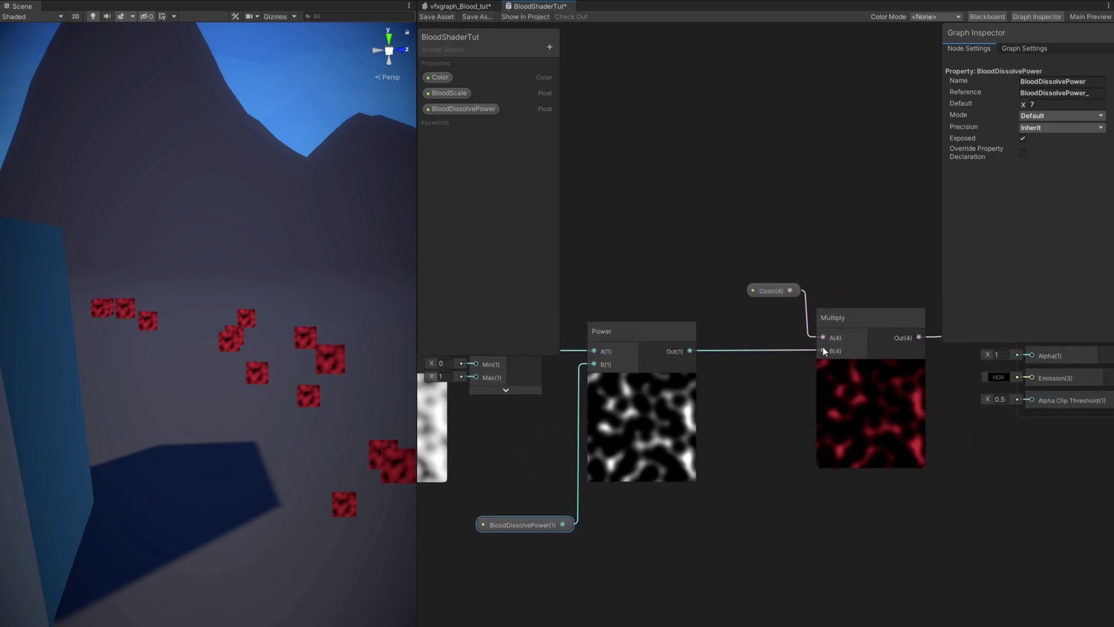
# Add a Polar Coordinates node in the empty area above the Gradient Noise chain.
pyautogui.scroll(4, 870, 406)
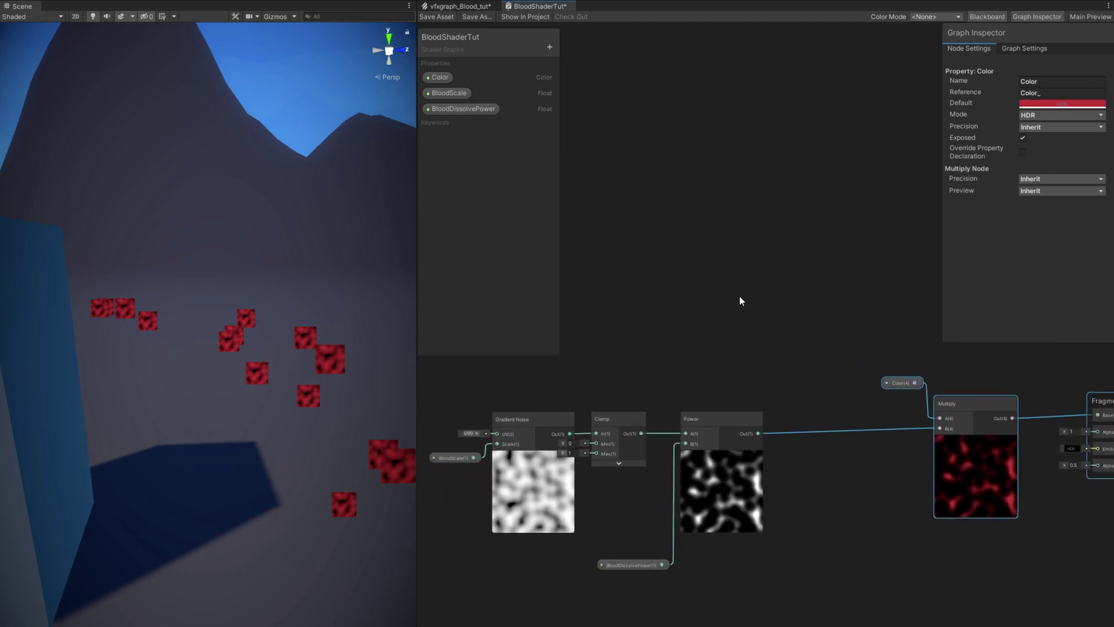
pyautogui.click(739, 301)
pyautogui.scroll(1, 682, 246)
pyautogui.press('space')
pyautogui.write('pol')
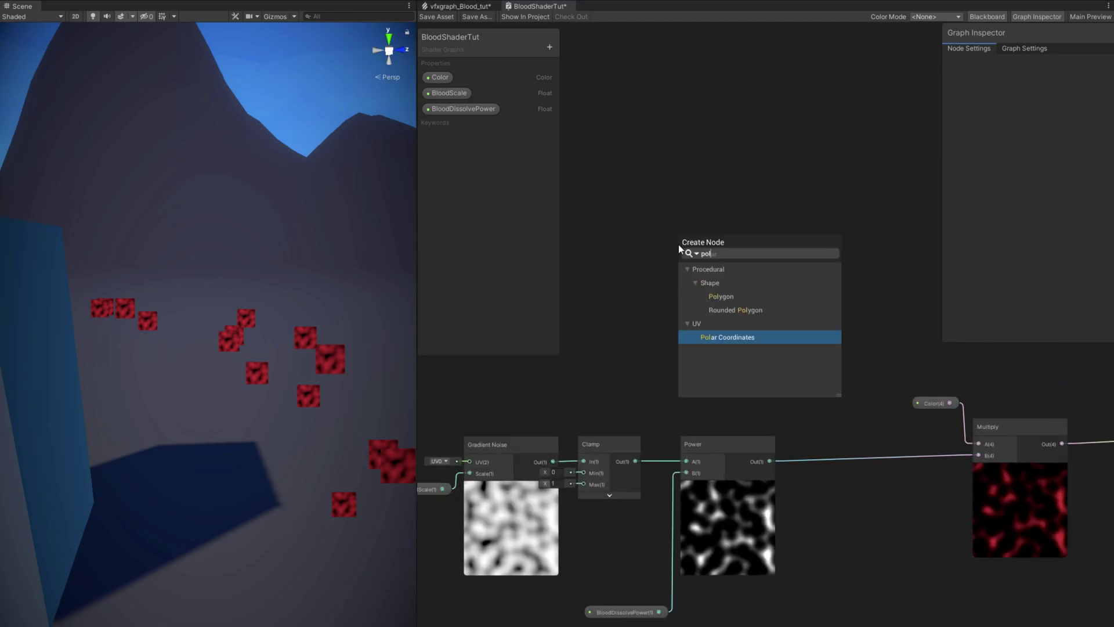
pyautogui.press('Return')
pyautogui.moveTo(705, 254); pyautogui.dragTo(654, 213)
# Feed the Polar Coordinates output into a Split node and invert its R channel with a One Minus node.
pyautogui.press('space')
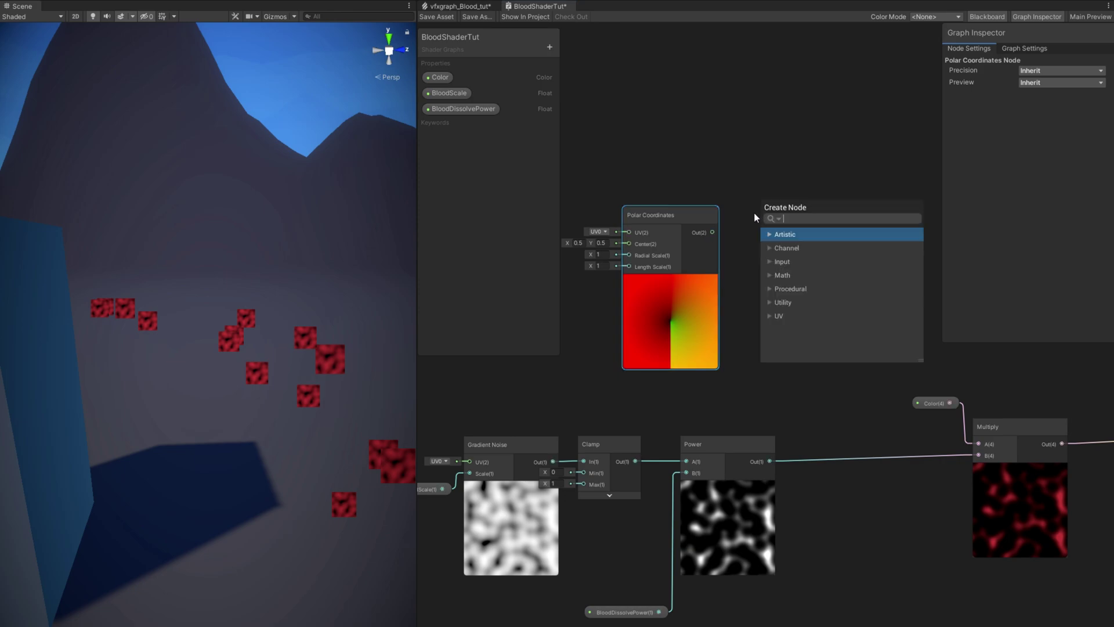
pyautogui.write('split')
pyautogui.press('Return')
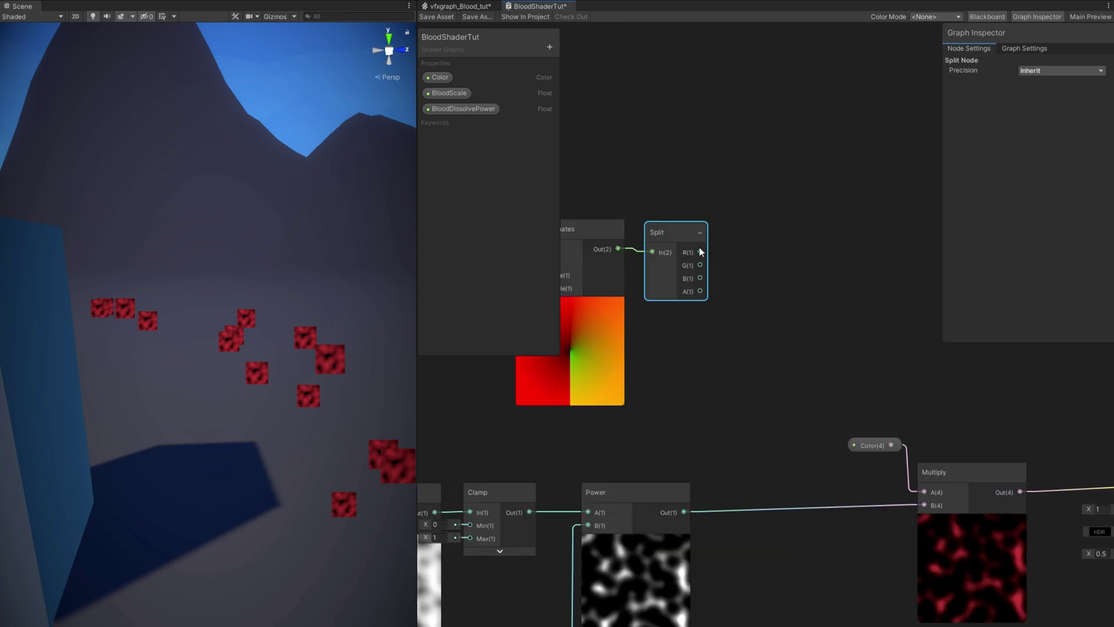
pyautogui.moveTo(699, 252); pyautogui.dragTo(781, 234)
pyautogui.write('one')
pyautogui.press('Return')
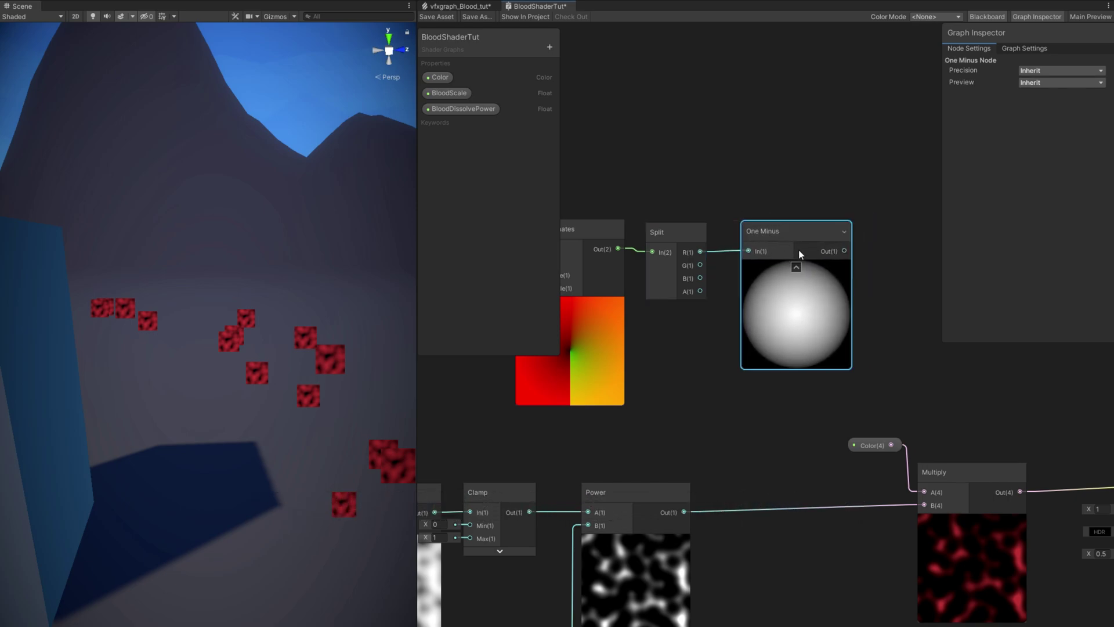
# Multiply the One Minus output by the Power output in a new Multiply node and connect it to the color Multiply's B.
pyautogui.moveTo(845, 251); pyautogui.dragTo(892, 417)
pyautogui.write('mul')
pyautogui.click(903, 497)
pyautogui.moveTo(684, 511); pyautogui.dragTo(748, 497)
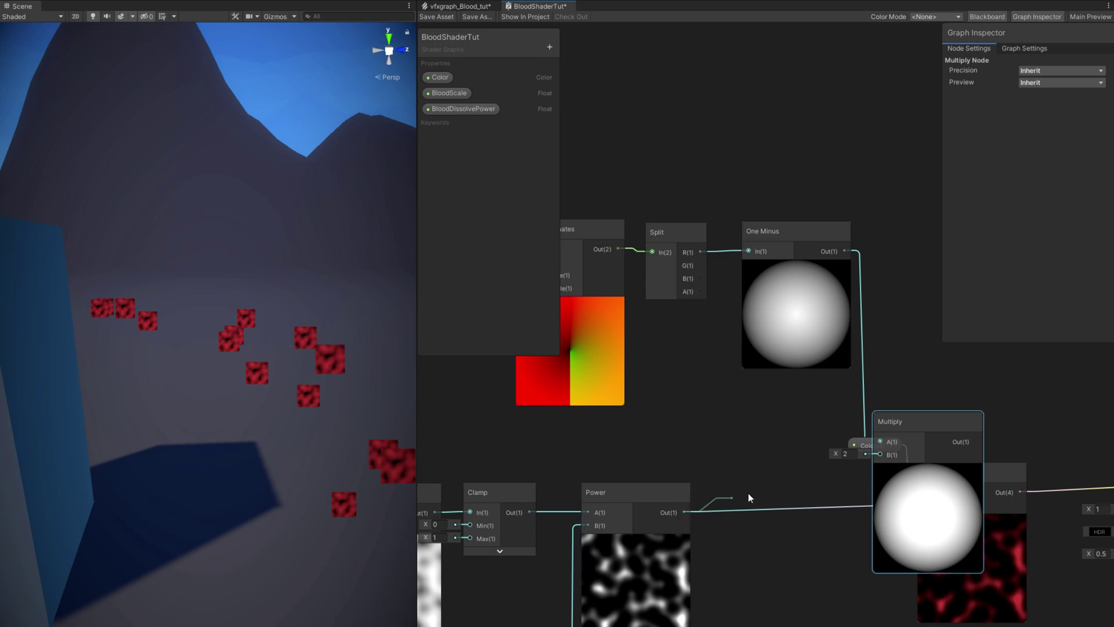
pyautogui.moveTo(799, 461); pyautogui.dragTo(787, 486)
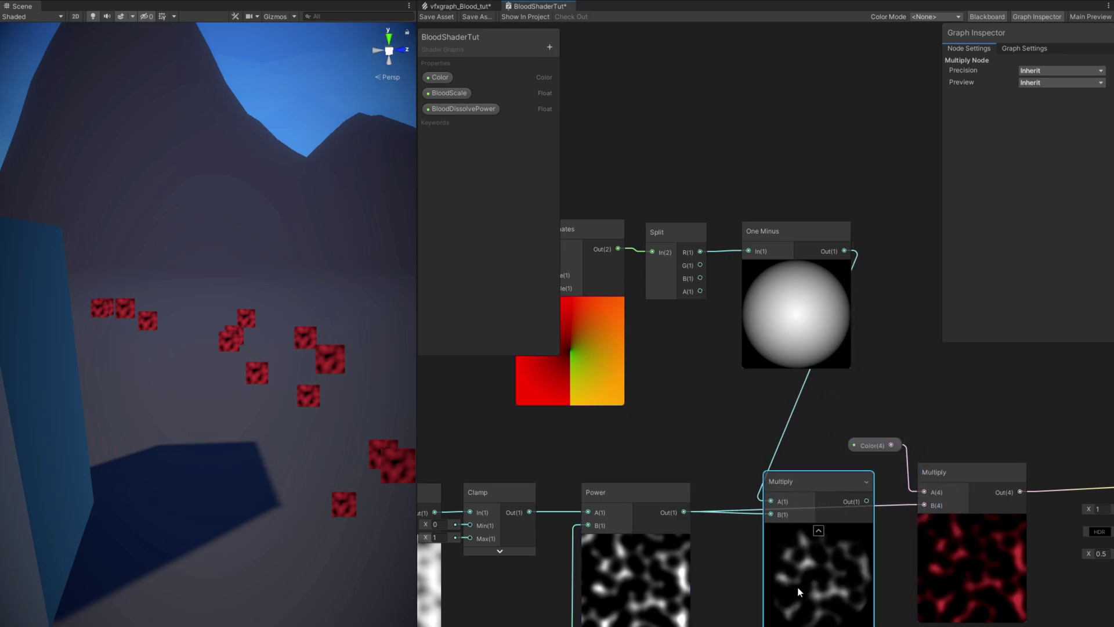
pyautogui.moveTo(869, 503); pyautogui.dragTo(929, 504)
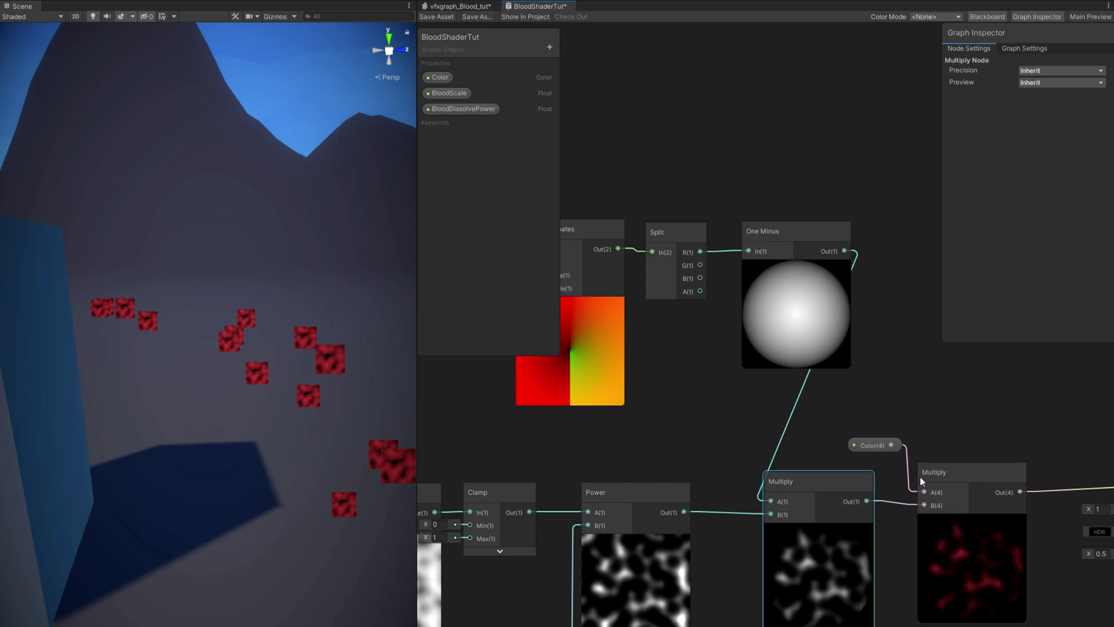
# Shift the Polar Coordinates, Split and One Minus nodes together above the Gradient Noise chain and save the shader asset.
pyautogui.moveTo(820, 314); pyautogui.dragTo(948, 387, button='middle')
pyautogui.scroll(-1, 898, 331)
pyautogui.moveTo(905, 267); pyautogui.dragTo(603, 391)
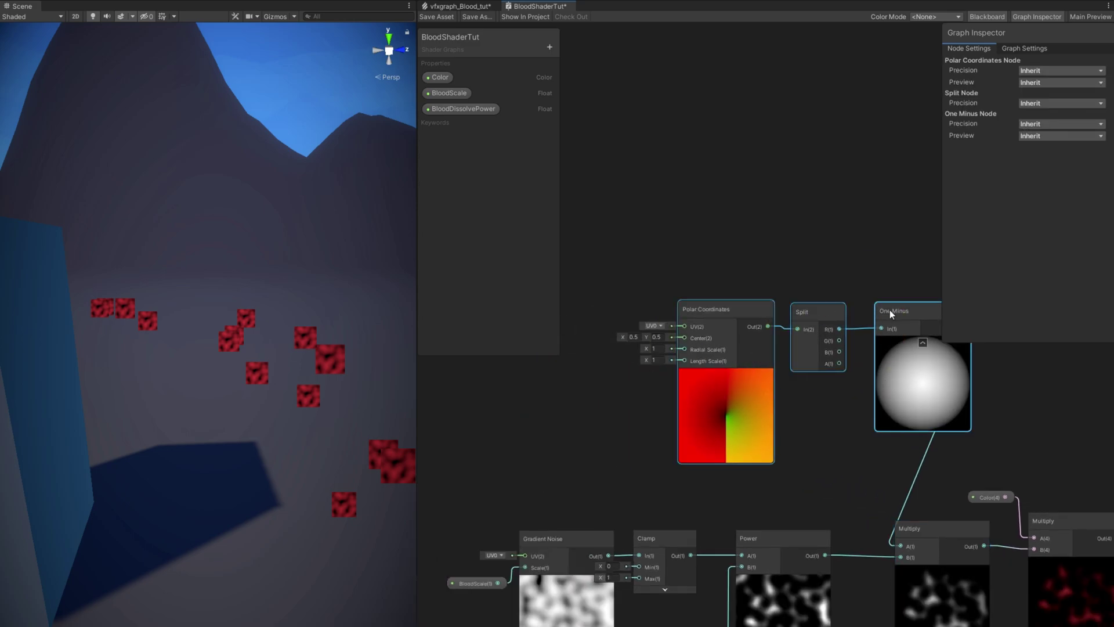
pyautogui.moveTo(890, 310); pyautogui.dragTo(747, 310)
pyautogui.click(660, 312)
pyautogui.moveTo(974, 624); pyautogui.dragTo(646, 544, button='middle')
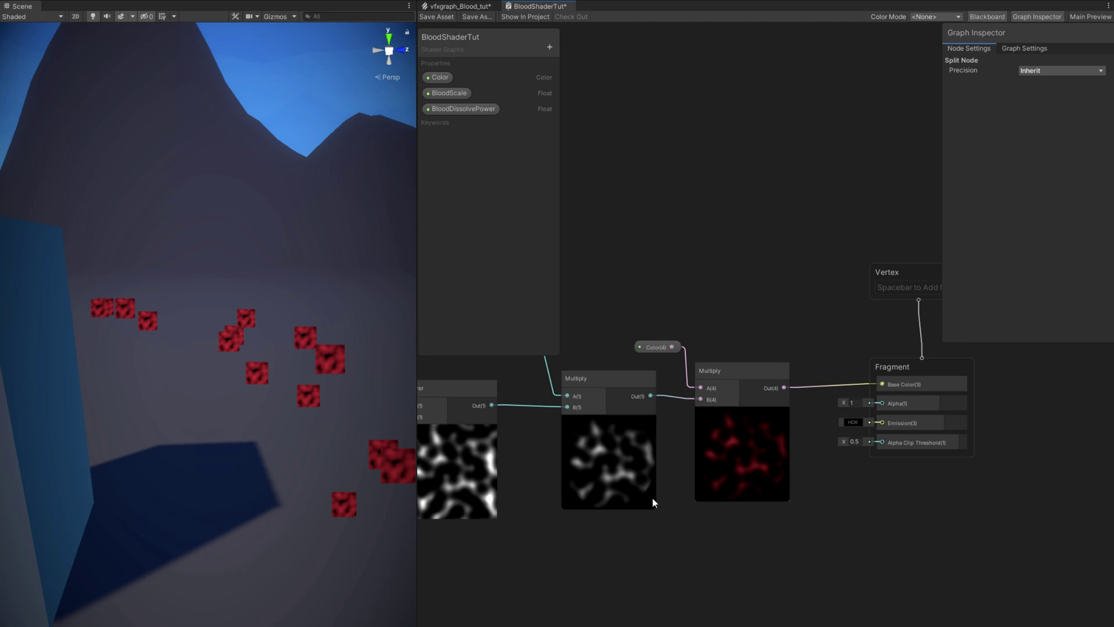
pyautogui.click(436, 17)
# Return to vfxgraph_Blood_tut, play the effect and examine the particles up close in the Scene view.
pyautogui.click(449, 4)
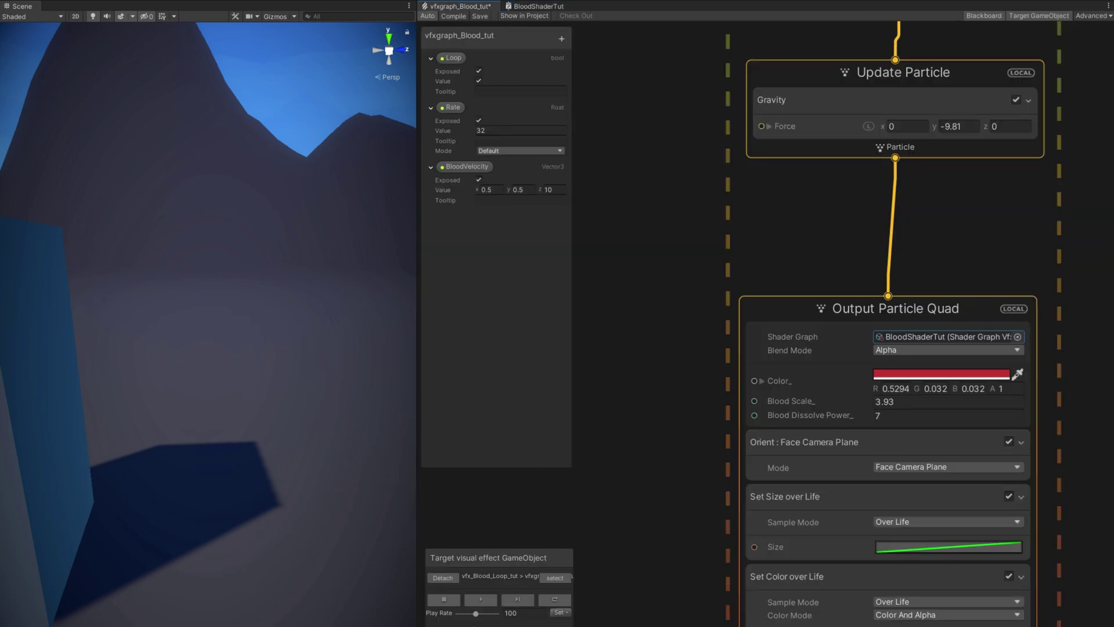
pyautogui.click(481, 602)
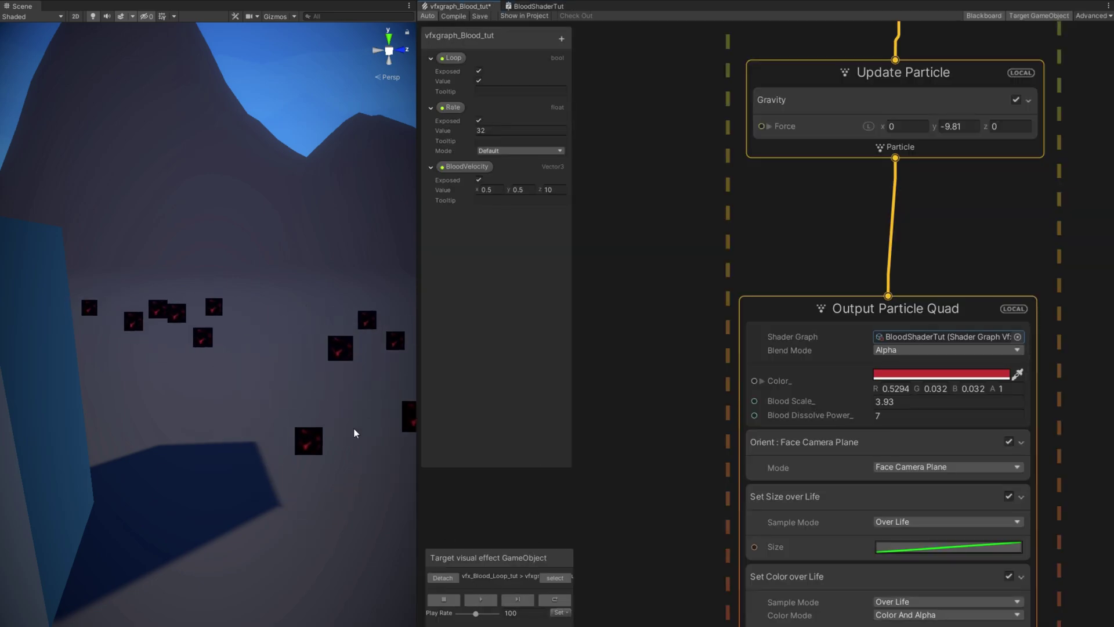
pyautogui.moveTo(354, 431); pyautogui.dragTo(275, 351, button='right')
pyautogui.press('w')
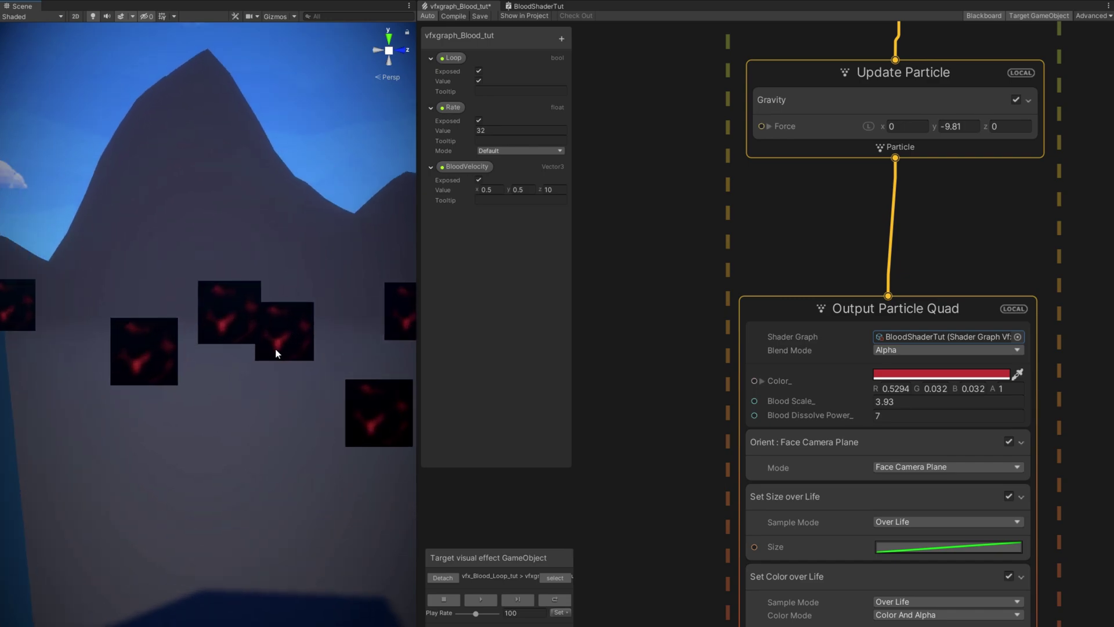
# In BloodShaderTut, move the Vertex and Fragment blocks farther from Multiply and reorder Alpha below Emission in the Fragment block.
pyautogui.click(539, 7)
pyautogui.moveTo(964, 486); pyautogui.dragTo(861, 478, button='middle')
pyautogui.moveTo(878, 493); pyautogui.dragTo(784, 261)
pyautogui.moveTo(796, 271); pyautogui.dragTo(898, 282)
pyautogui.click(920, 485)
pyautogui.scroll(1, 921, 485)
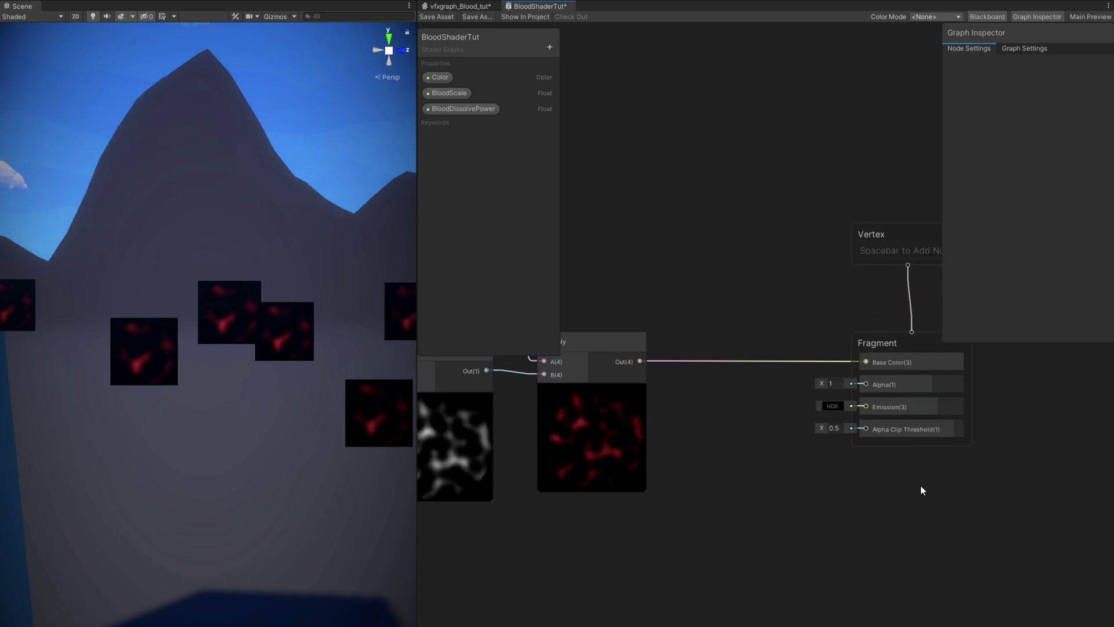
pyautogui.moveTo(902, 384); pyautogui.dragTo(903, 413)
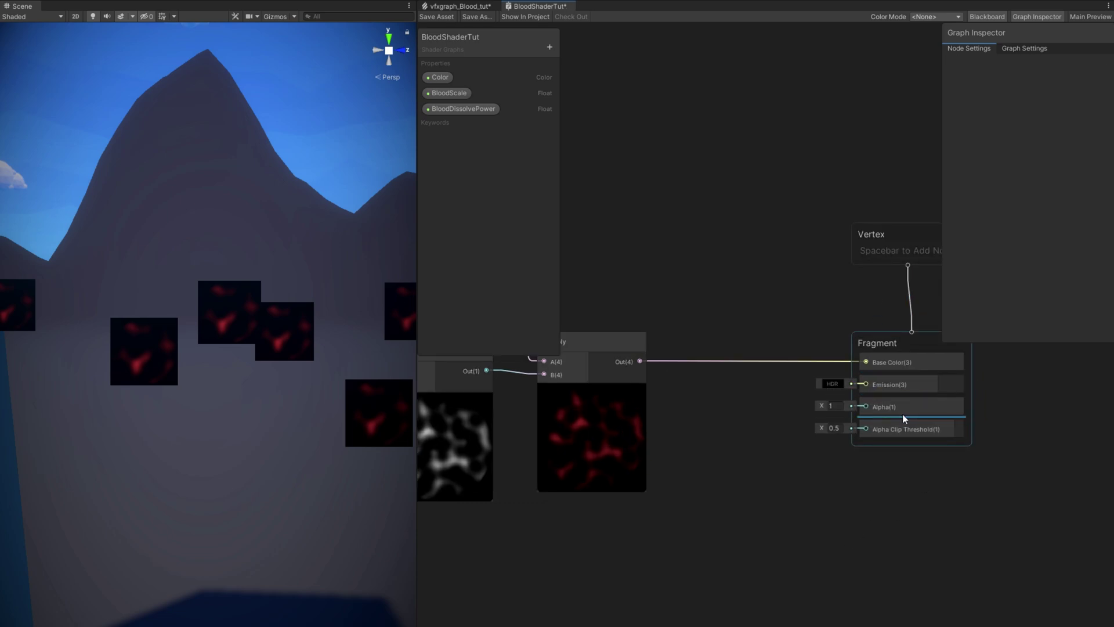
pyautogui.click(785, 333)
# Add a Float property named Erosion to the shader graph.
pyautogui.click(549, 47)
pyautogui.click(568, 54)
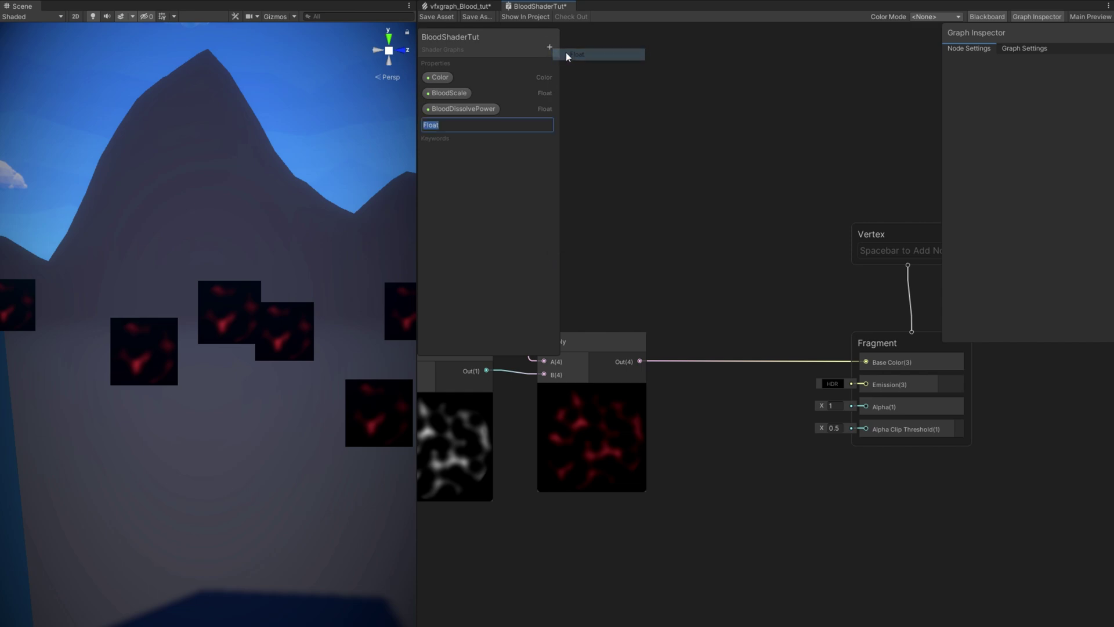
pyautogui.write('erosion')
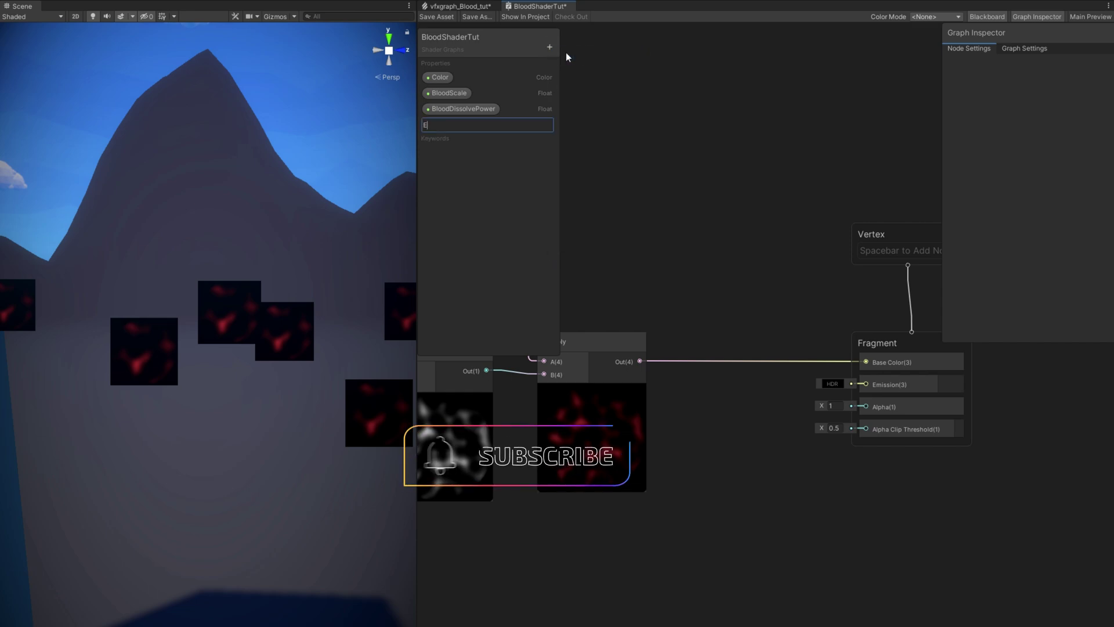
pyautogui.press('Return')
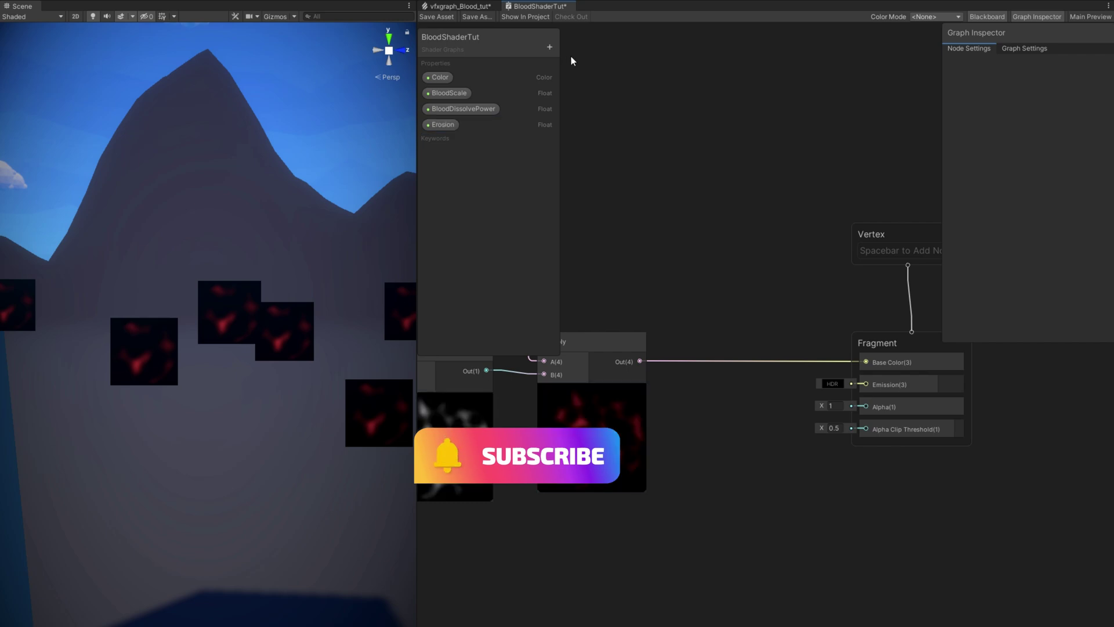
# Change the Erosion property's reference name to Erosion_.
pyautogui.click(437, 128)
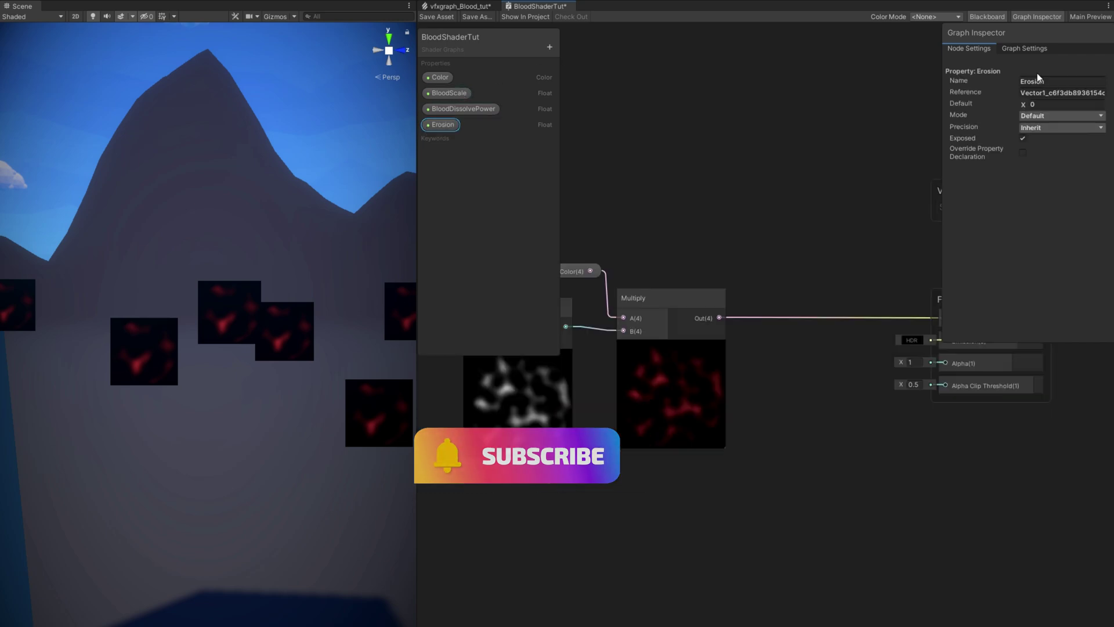
pyautogui.click(1043, 82)
pyautogui.hotkey('ctrl', 'c')
pyautogui.click(1047, 93)
pyautogui.hotkey('ctrl', 'v')
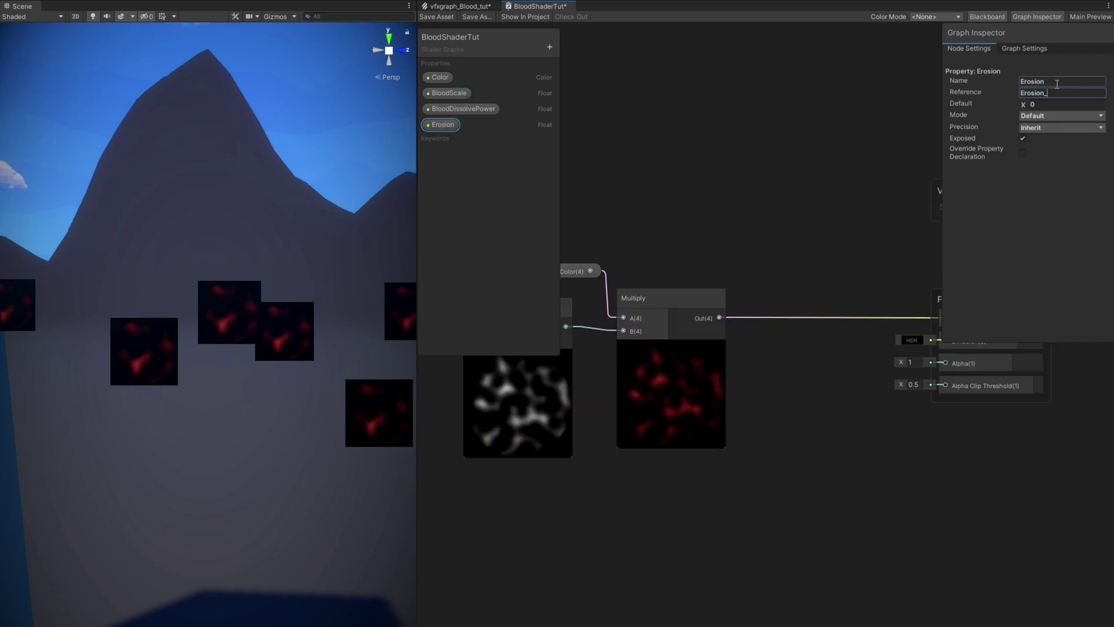
# Switch the Erosion property to Slider mode, connect it to Alpha in the Fragment block and save the shader graph.
pyautogui.click(1057, 115)
pyautogui.click(1057, 141)
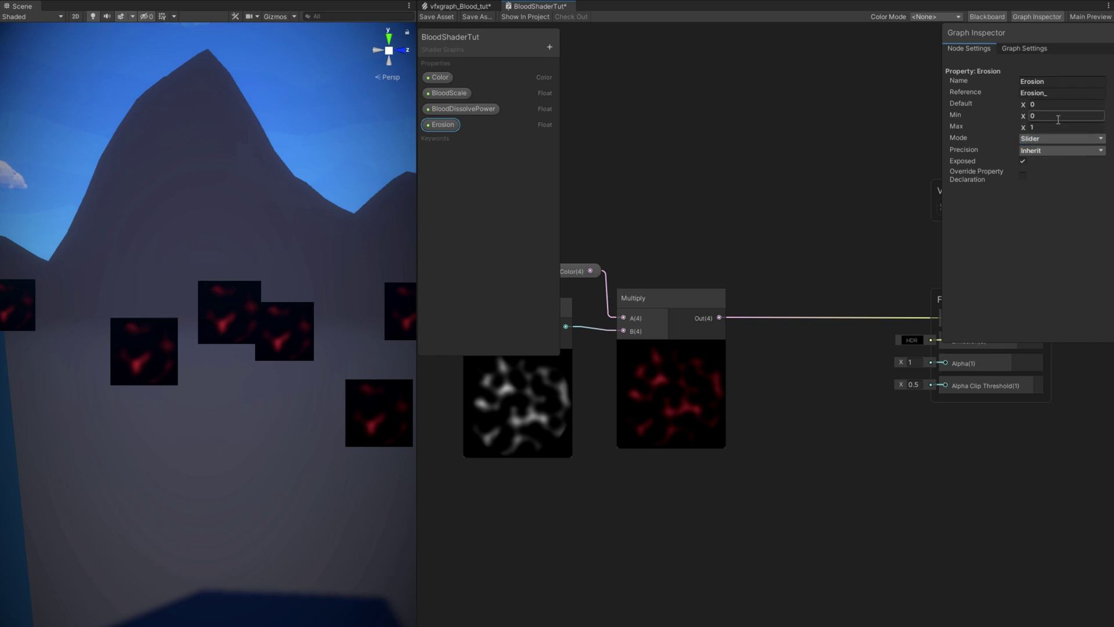
pyautogui.click(1062, 107)
pyautogui.moveTo(434, 124); pyautogui.dragTo(945, 363)
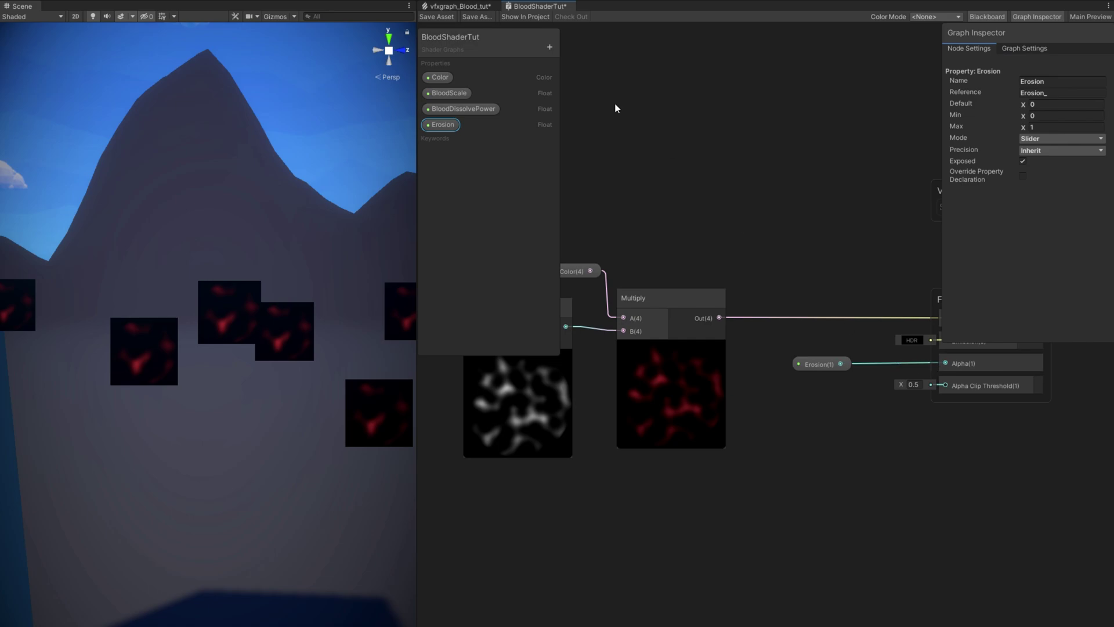
pyautogui.click(421, 16)
# In vfxgraph_Blood_tut, play the effect with Erosion_ set to 0.61 in Output Particle Quad.
pyautogui.click(456, 6)
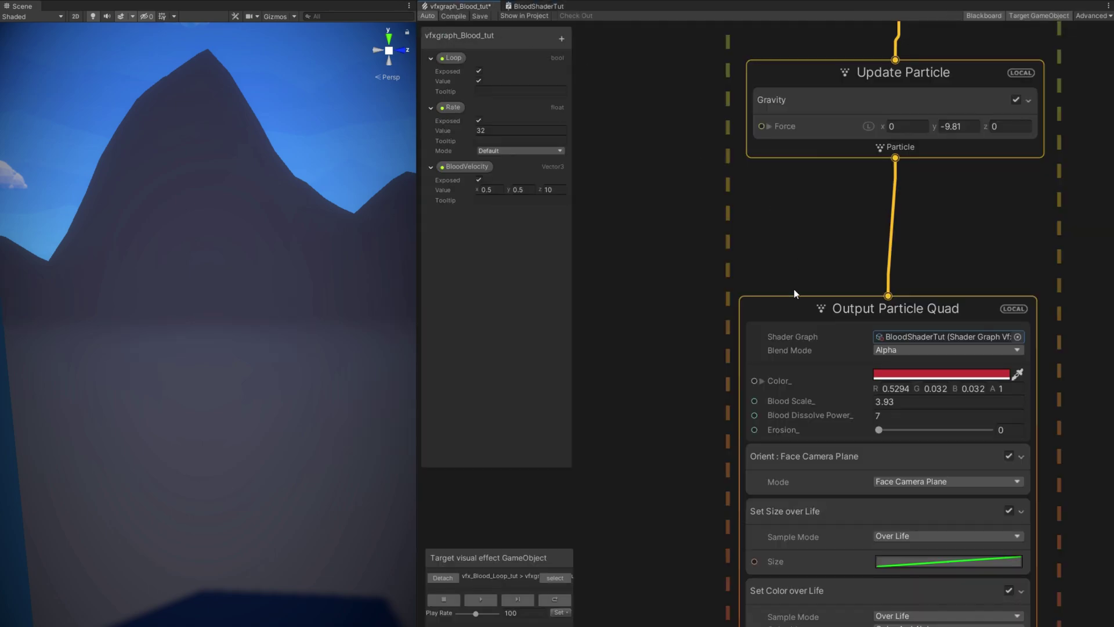
pyautogui.click(476, 605)
pyautogui.moveTo(878, 430); pyautogui.dragTo(947, 430)
pyautogui.click(485, 602)
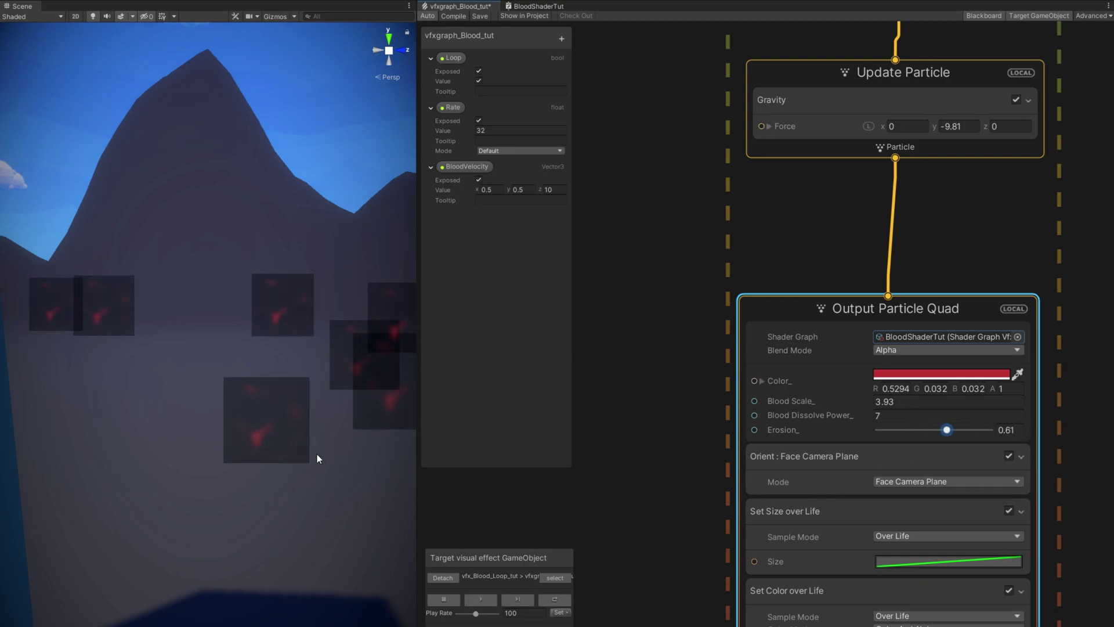
# In BloodShaderTut, move the Color and Multiply nodes closer to the Fragment block.
pyautogui.click(545, 7)
pyautogui.moveTo(642, 269); pyautogui.dragTo(588, 255)
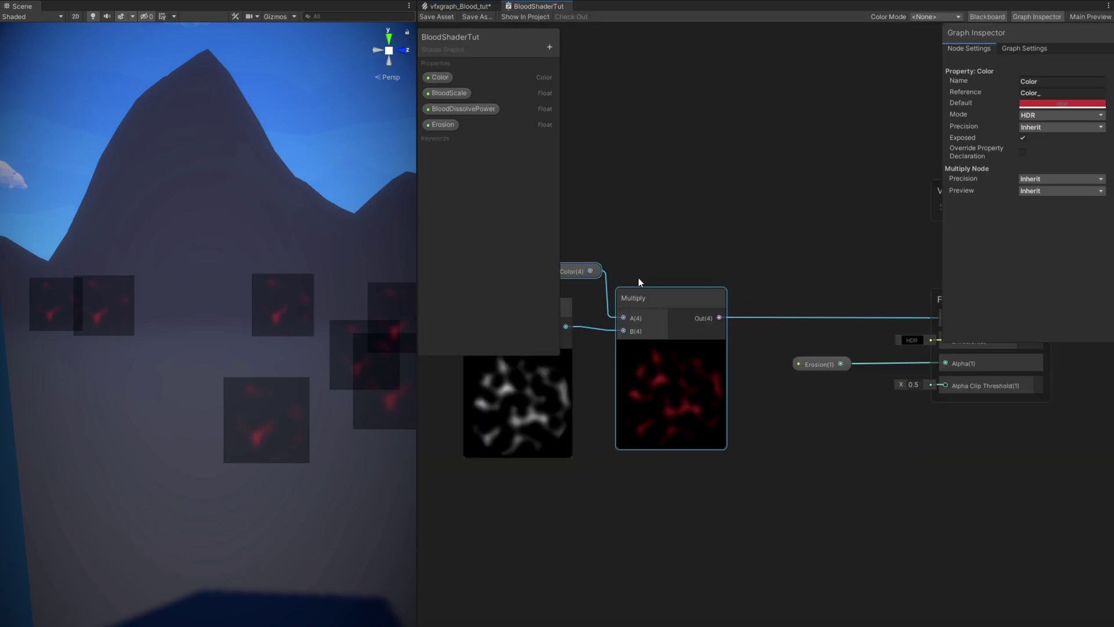
pyautogui.moveTo(648, 292); pyautogui.dragTo(714, 281)
pyautogui.moveTo(714, 281); pyautogui.dragTo(730, 283)
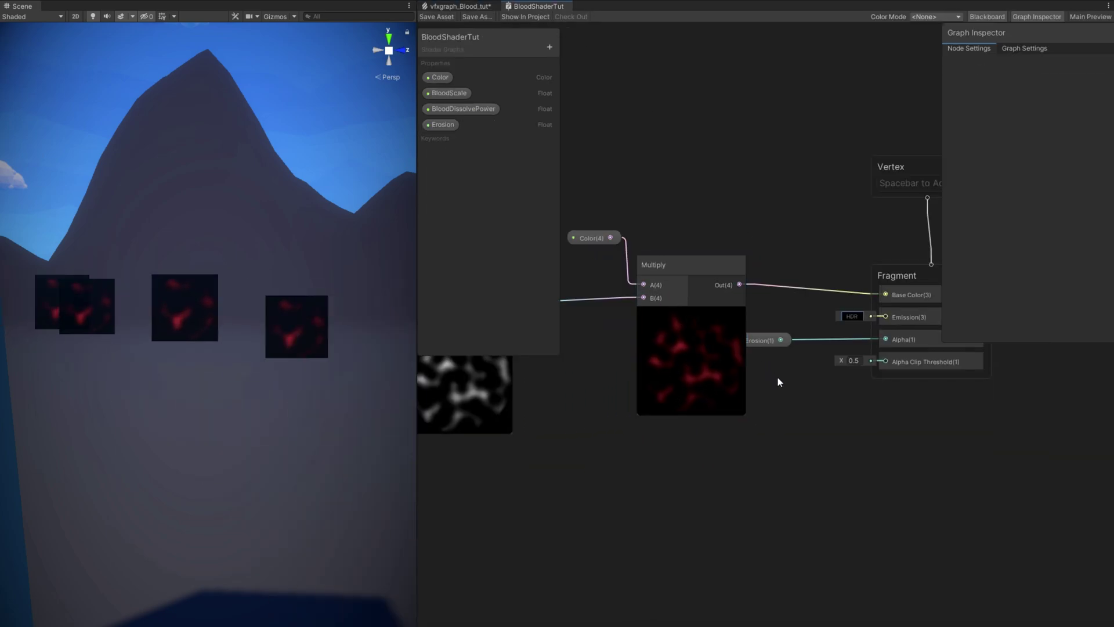
# Feed Multiply's B source into a new One Minus node, connect that to Alpha Clip Threshold and save the shader graph.
pyautogui.moveTo(772, 371); pyautogui.dragTo(864, 378, button='middle')
pyautogui.moveTo(597, 310); pyautogui.dragTo(708, 511)
pyautogui.write('one minus')
pyautogui.press('Return')
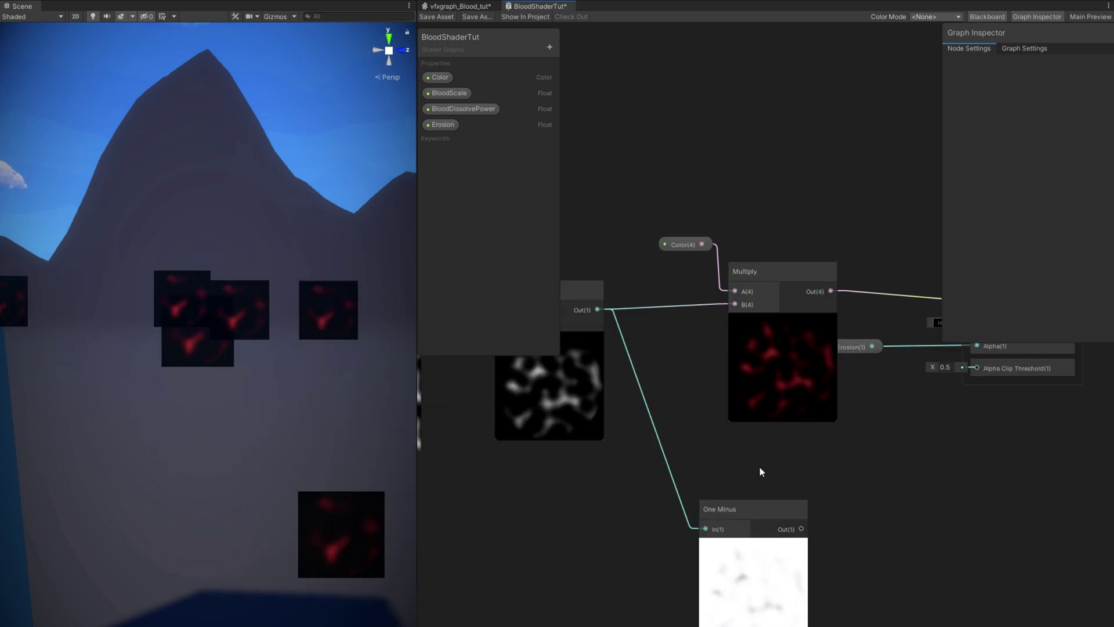
pyautogui.moveTo(810, 537); pyautogui.dragTo(739, 548, button='middle')
pyautogui.moveTo(734, 540); pyautogui.dragTo(909, 380)
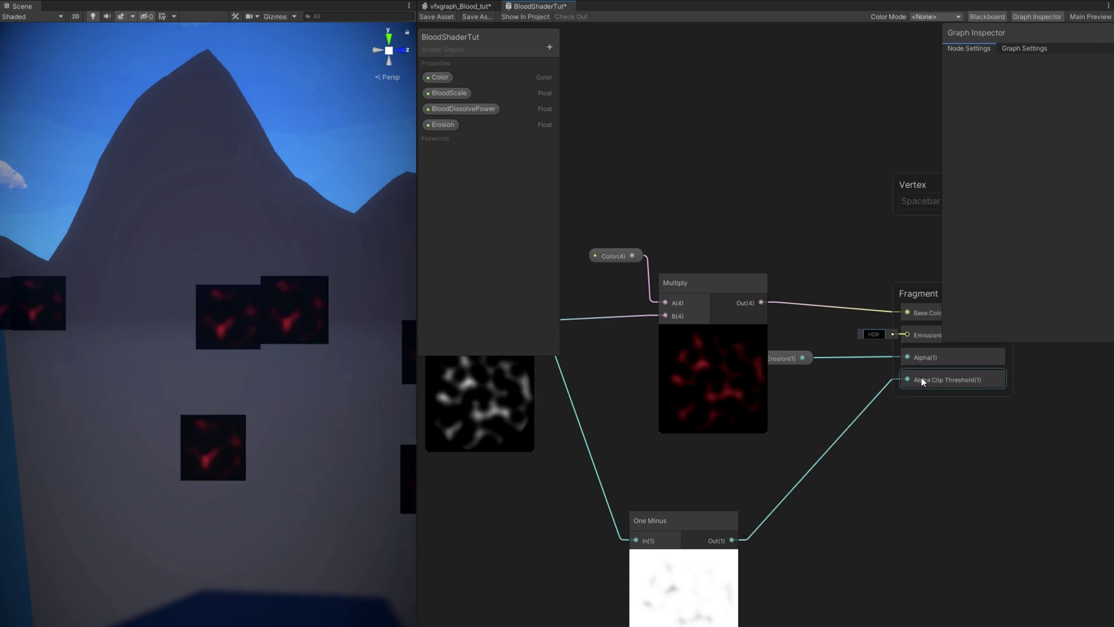
pyautogui.click(437, 17)
# Return to vfxgraph_Blood_tut and play the effect with Erosion_ at 0.96 in Output Particle Quad.
pyautogui.click(441, 7)
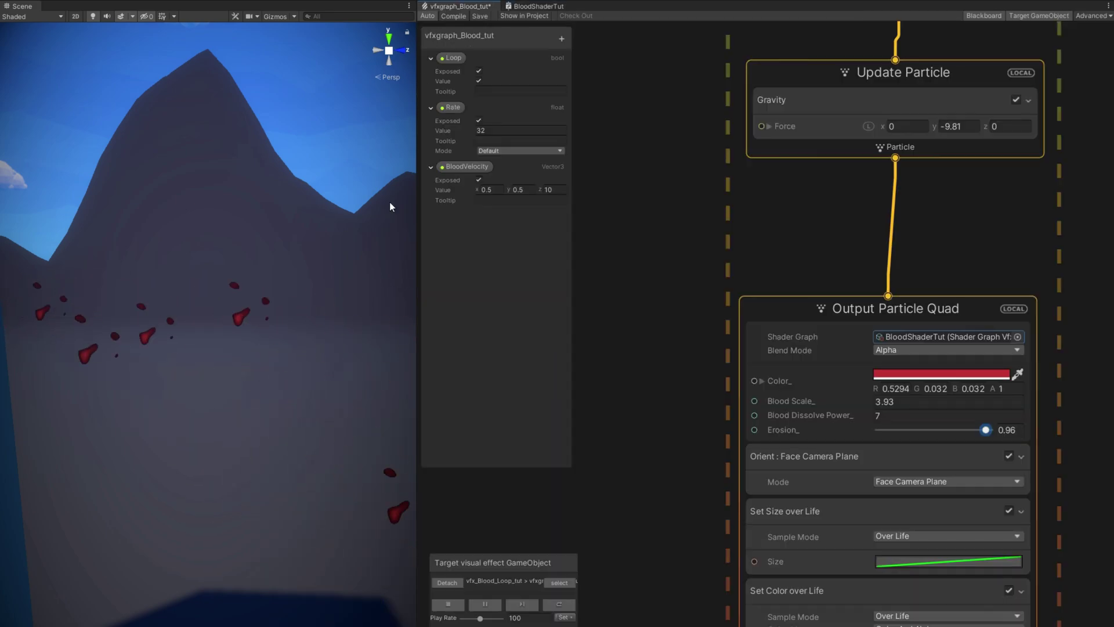
pyautogui.moveTo(980, 433)
pyautogui.mouseDown()
pyautogui.moveTo(932, 435)
pyautogui.moveTo(992, 430)
pyautogui.mouseUp()
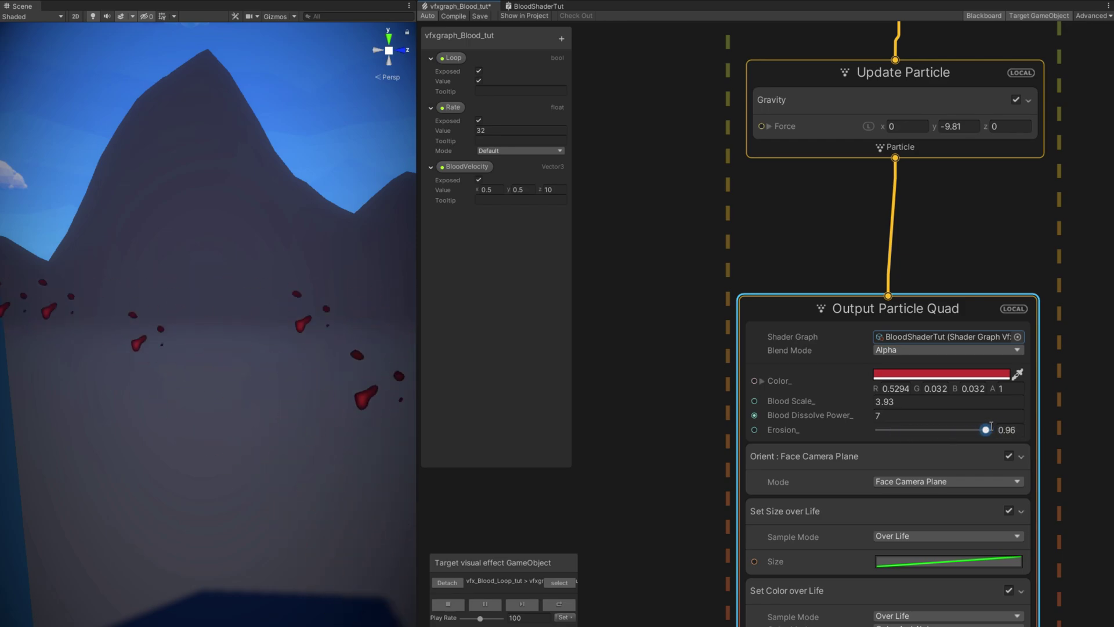
pyautogui.click(487, 604)
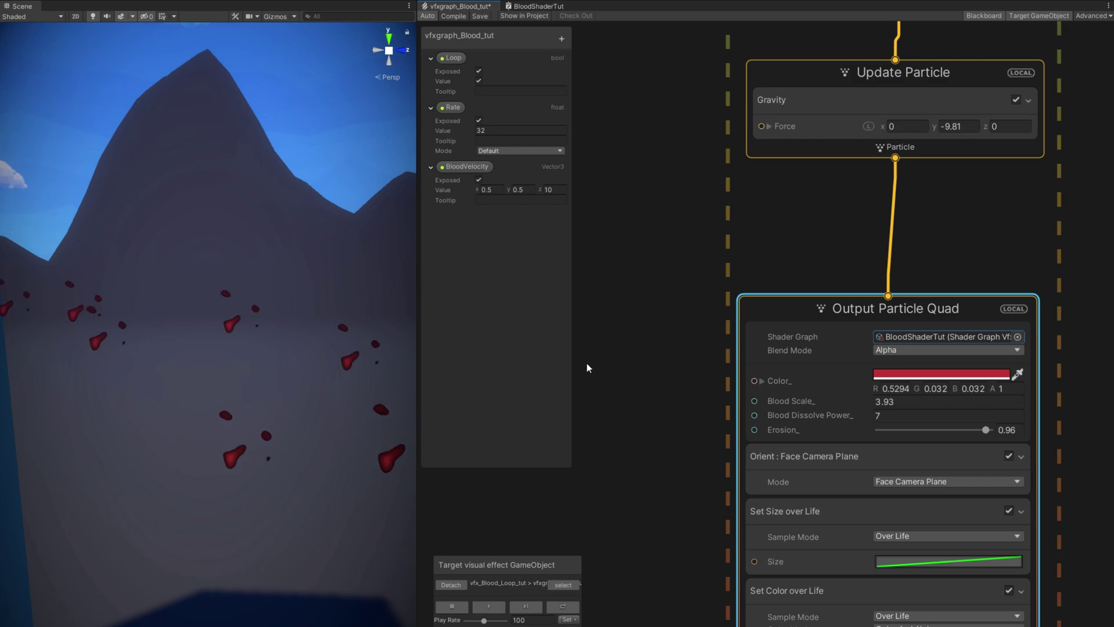
# Add a Random Number node beside the Output Particle Quad block.
pyautogui.moveTo(587, 368); pyautogui.dragTo(647, 371, button='middle')
pyautogui.press('space')
pyautogui.write('ra')
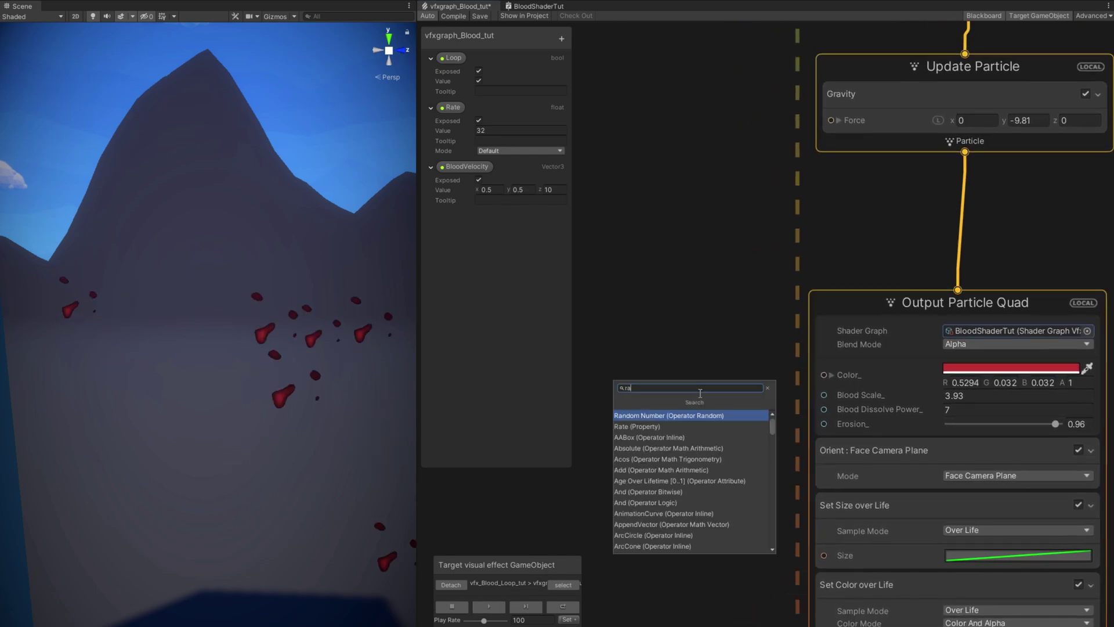
pyautogui.write('n')
pyautogui.press('Return')
pyautogui.moveTo(724, 413); pyautogui.dragTo(608, 329)
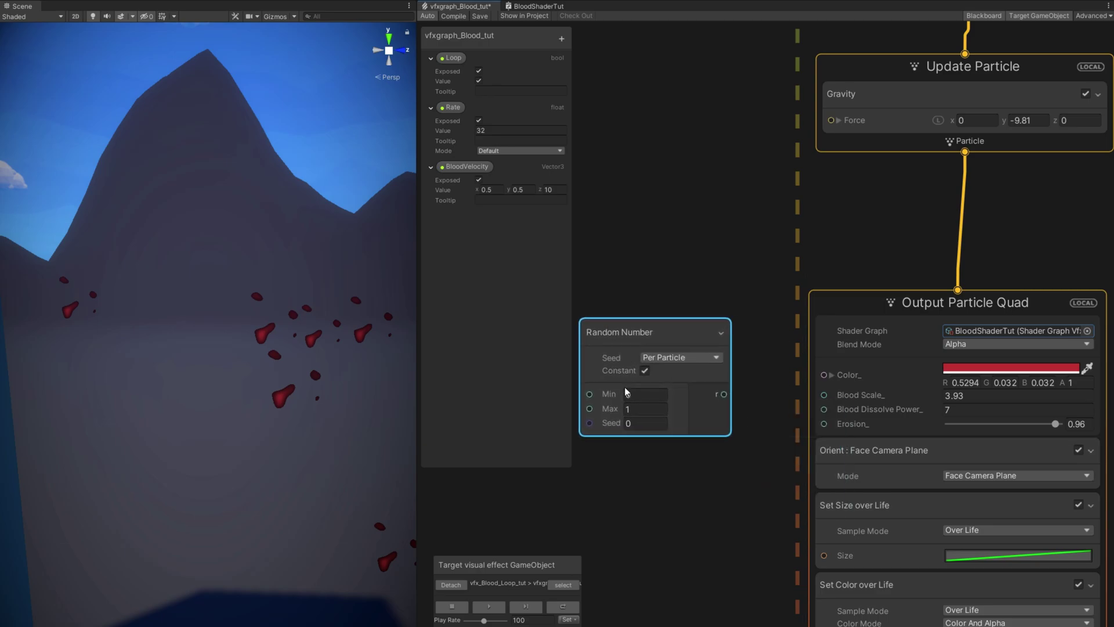
# Set the Random Number node to Min 2 and Max 4, connect it to Blood Scale_ and preview the effect.
pyautogui.write('2')
pyautogui.click(645, 413)
pyautogui.moveTo(730, 397); pyautogui.dragTo(824, 395)
pyautogui.click(480, 606)
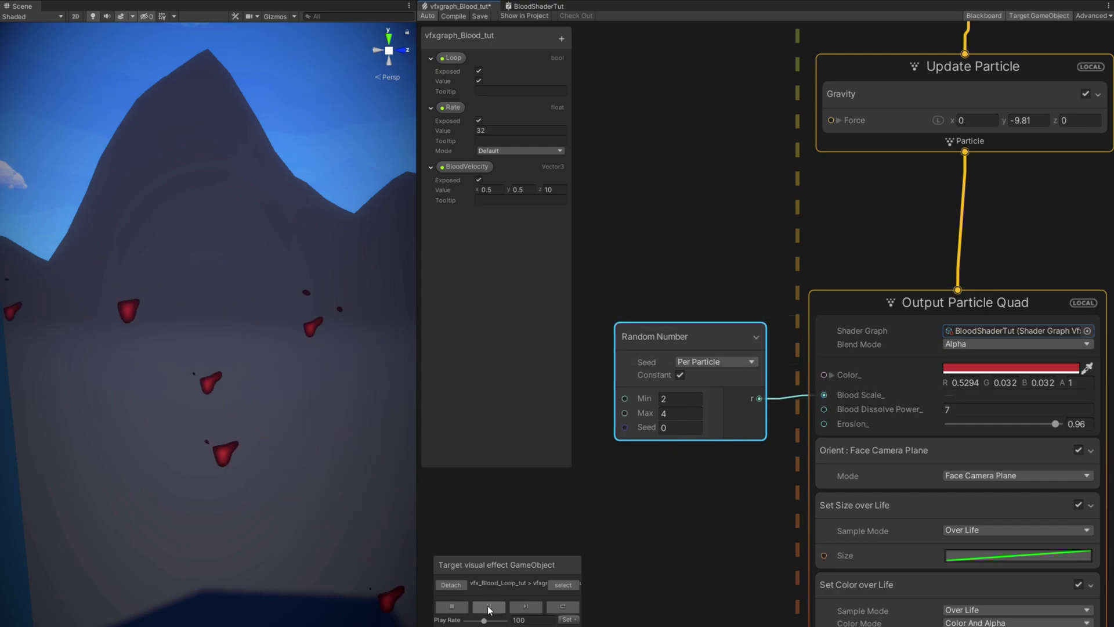
pyautogui.click(489, 607)
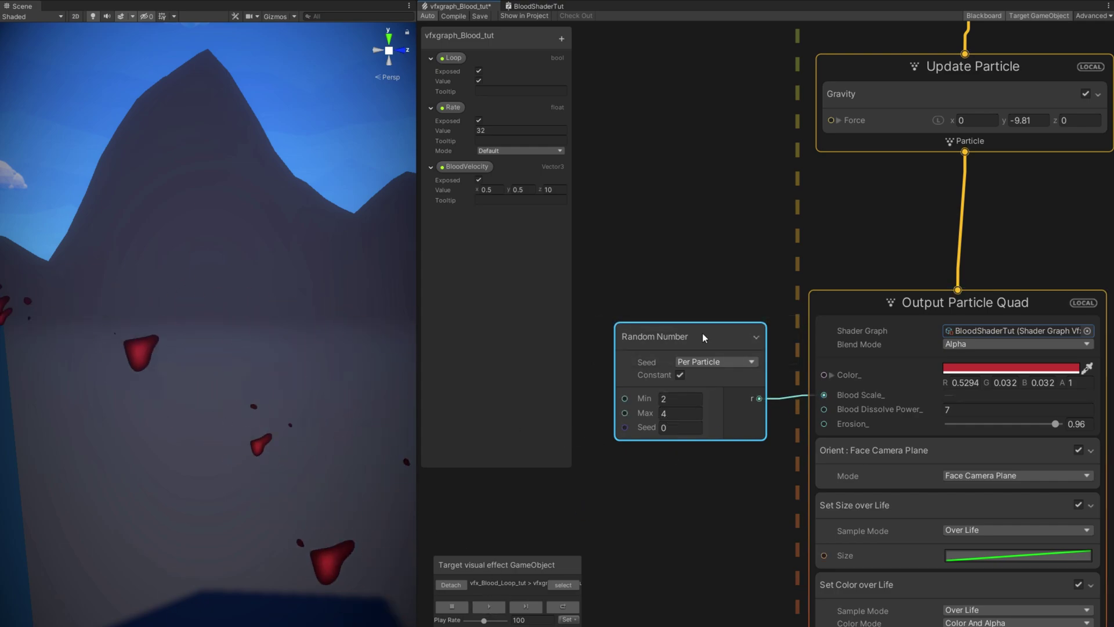
pyautogui.moveTo(685, 343); pyautogui.dragTo(680, 338)
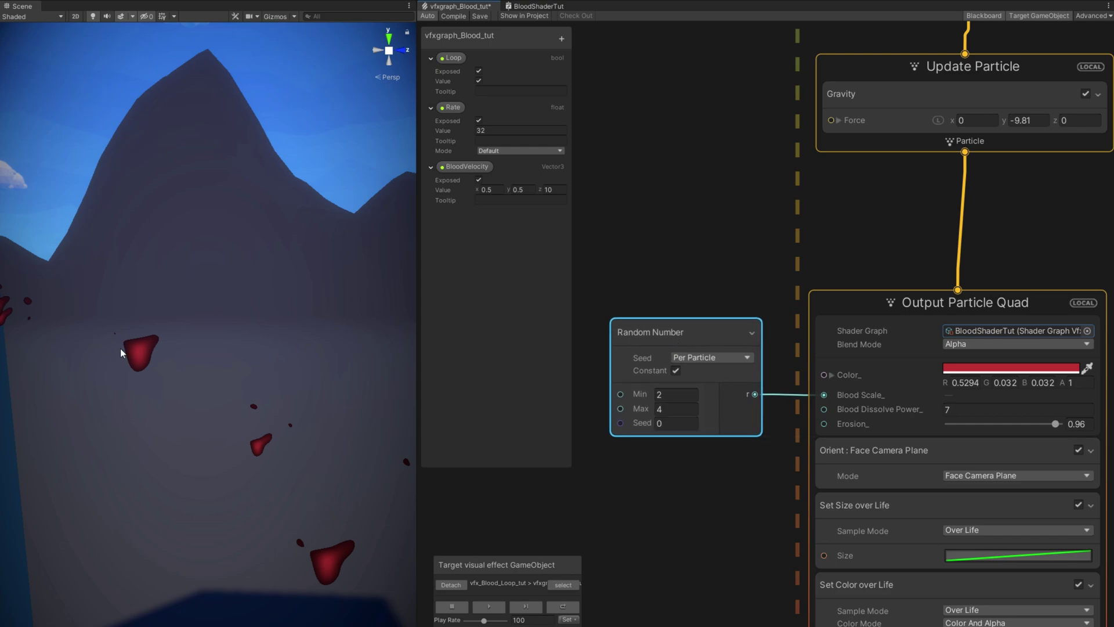
# In BloodShaderTut, add a Tiling And Offset node and connect its output to Gradient Noise's UV.
pyautogui.click(537, 6)
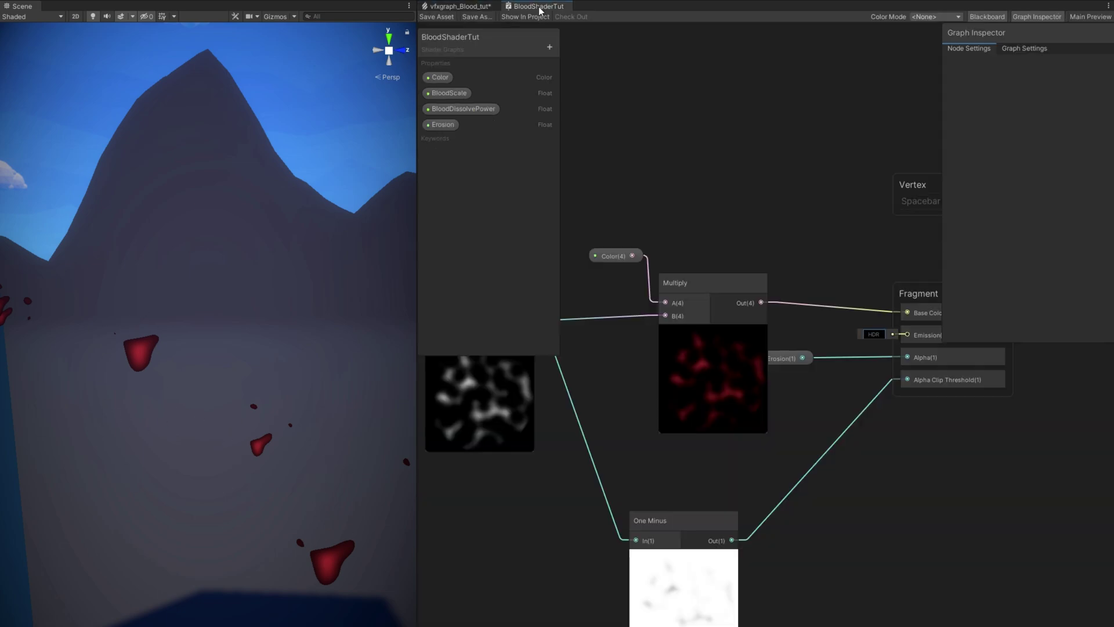
pyautogui.moveTo(757, 393); pyautogui.dragTo(602, 407, button='middle')
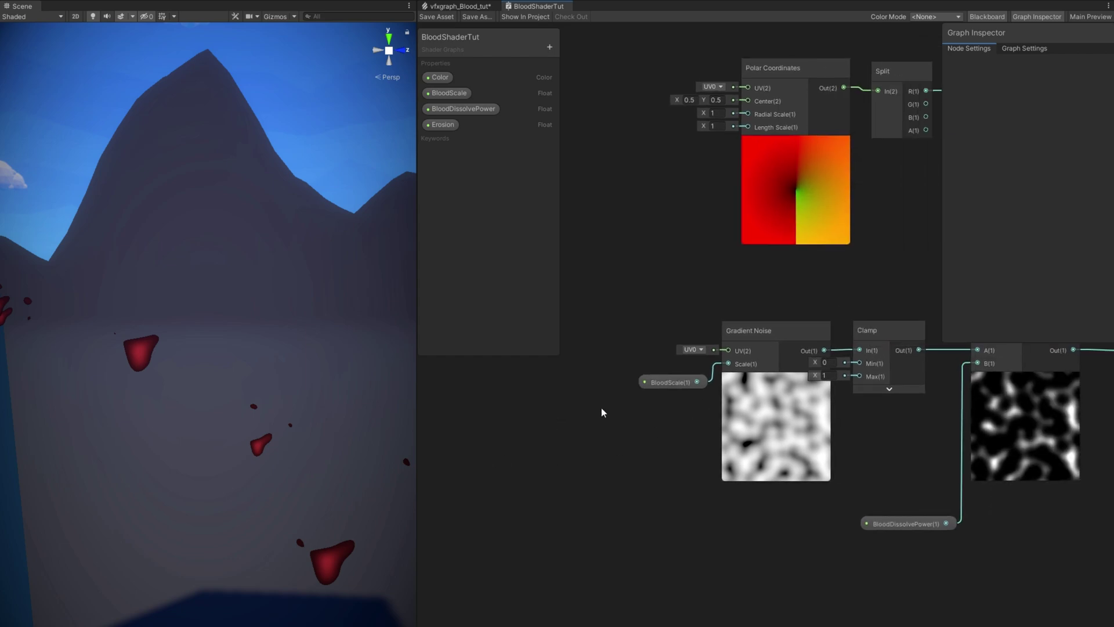
pyautogui.press('space')
pyautogui.write('til')
pyautogui.press('Return')
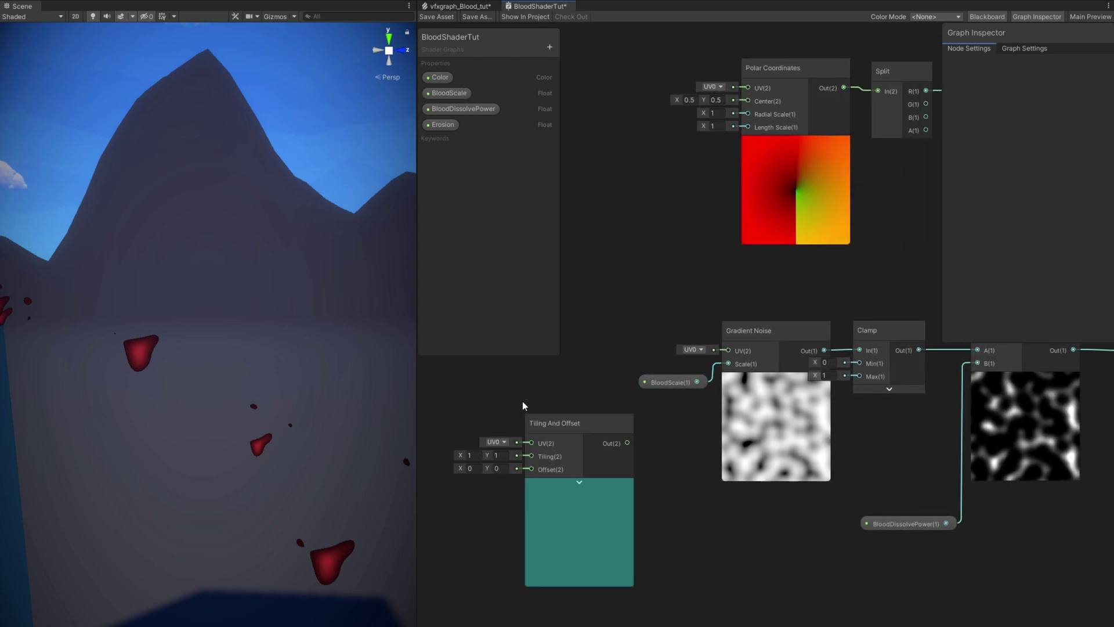
pyautogui.moveTo(725, 365); pyautogui.dragTo(719, 360)
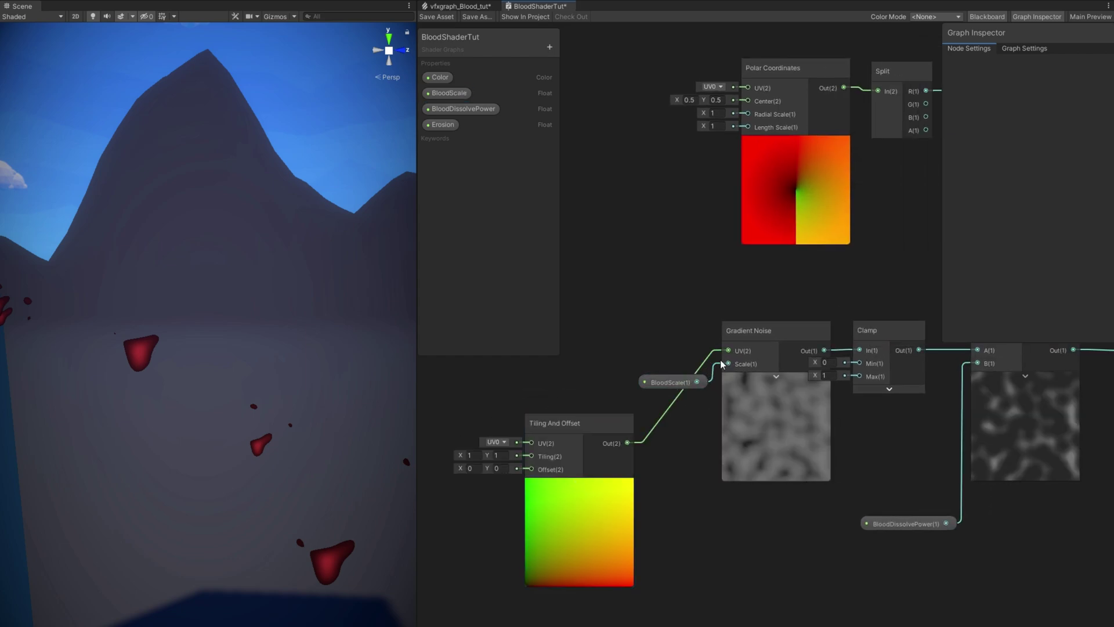
# Move Tiling And Offset closer to Gradient Noise, try out its X offset and reset it to 0.
pyautogui.moveTo(603, 423); pyautogui.dragTo(641, 355)
pyautogui.moveTo(504, 404)
pyautogui.mouseDown()
pyautogui.moveTo(531, 400)
pyautogui.moveTo(500, 401)
pyautogui.moveTo(520, 397)
pyautogui.mouseUp()
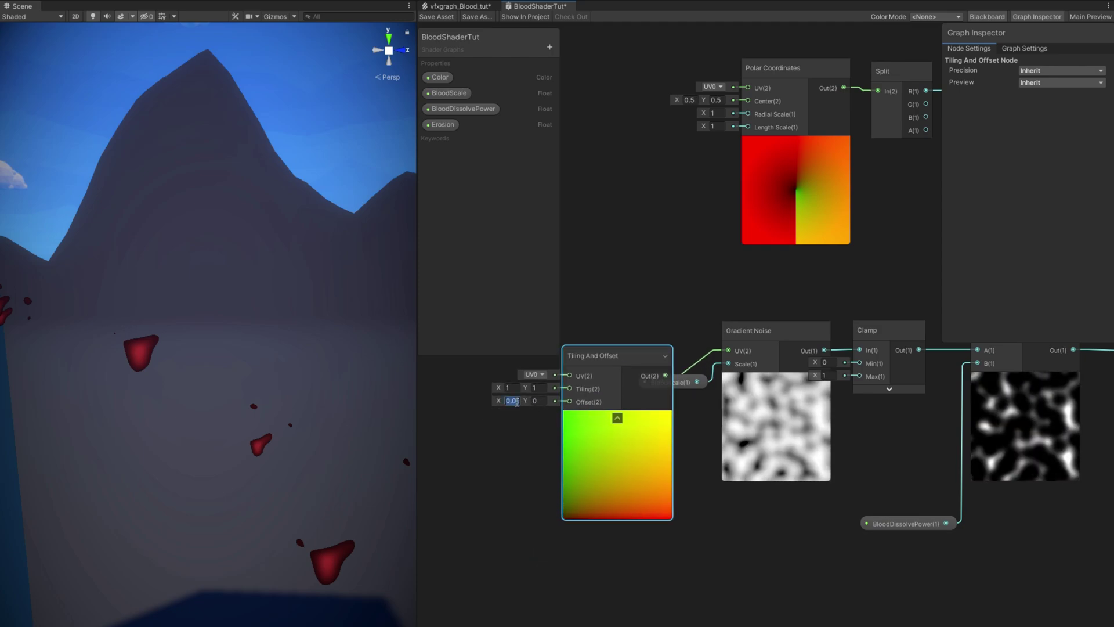
pyautogui.write('0')
# Add a Vector 2 property named BloodOffset and place it above Erosion in the property list.
pyautogui.click(547, 42)
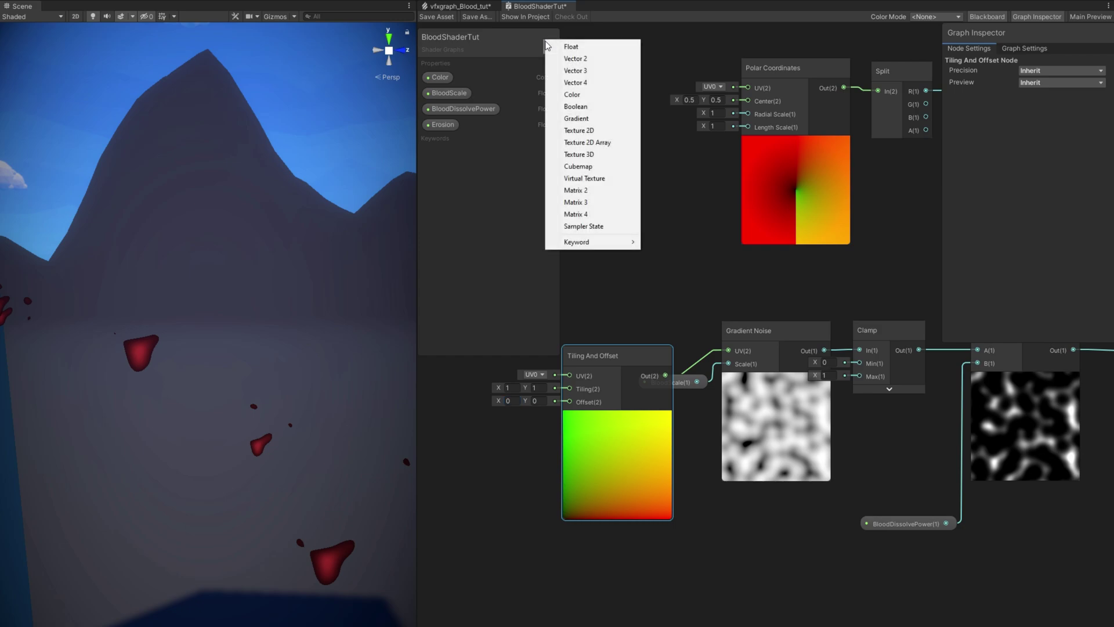
pyautogui.click(577, 58)
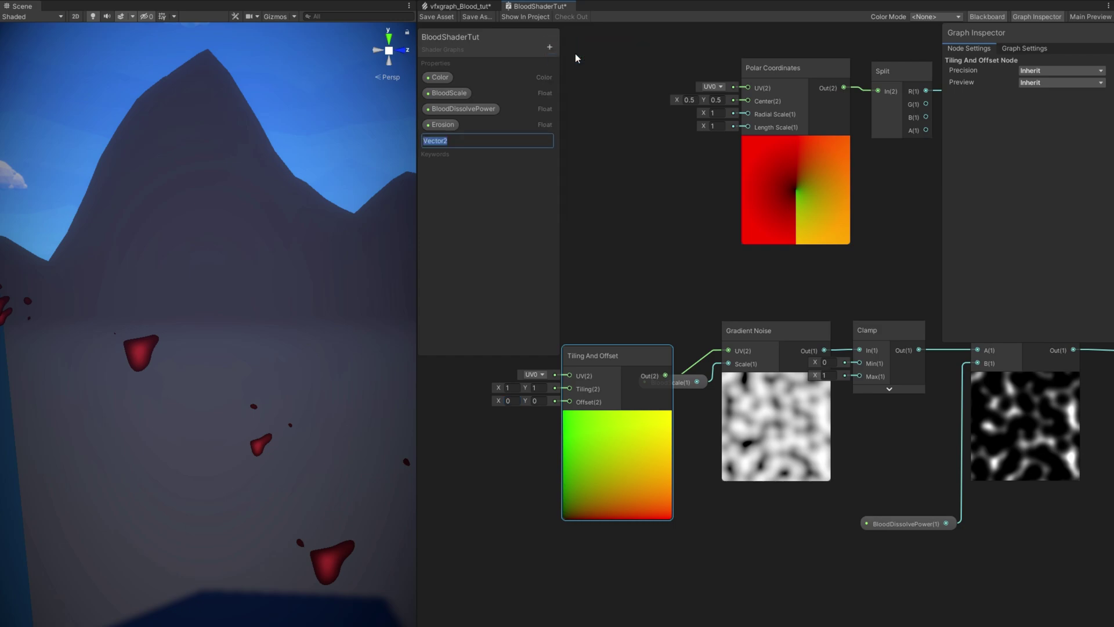
pyautogui.write('BloodOffset')
pyautogui.press('Return')
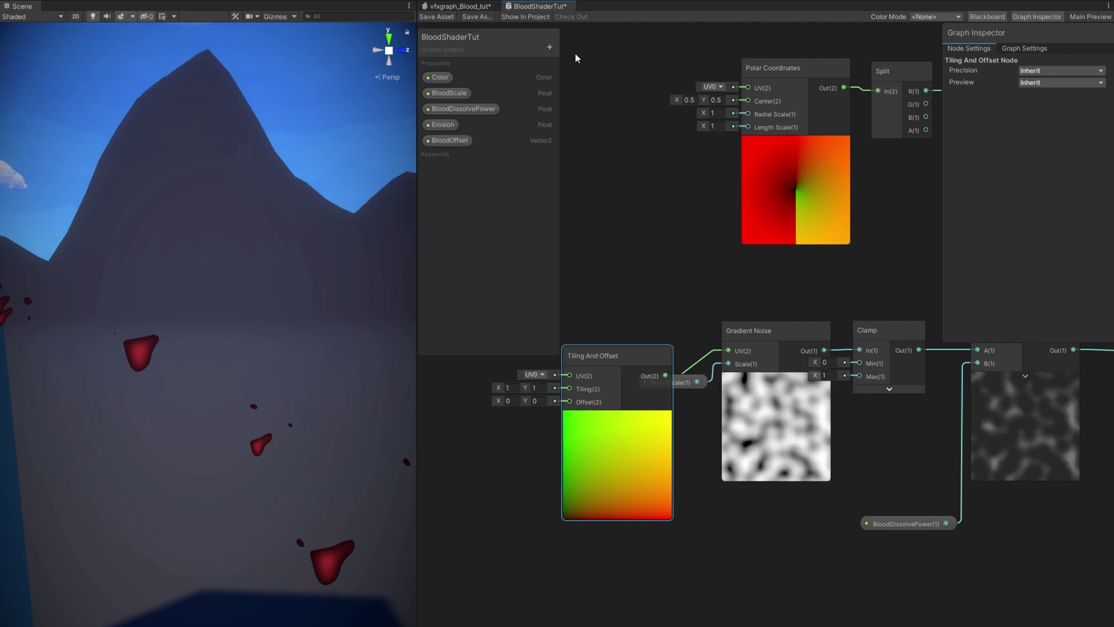
pyautogui.moveTo(459, 143); pyautogui.dragTo(462, 124)
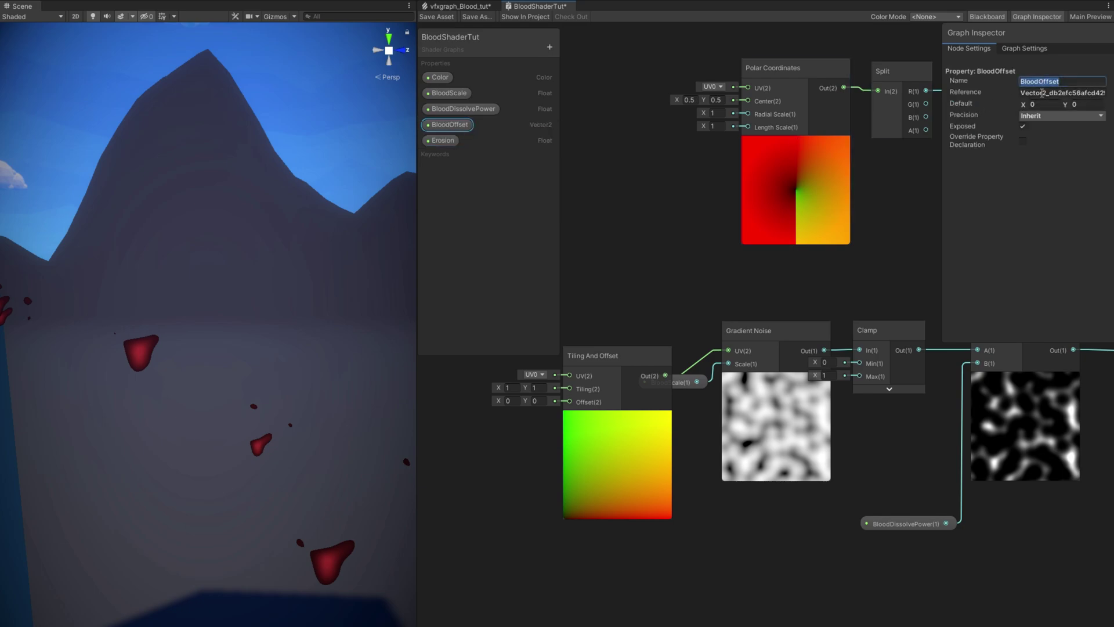
# Set BloodOffset's reference name to BloodOffset_, connect the property to Tiling And Offset's Offset and save the shader graph.
pyautogui.write('_')
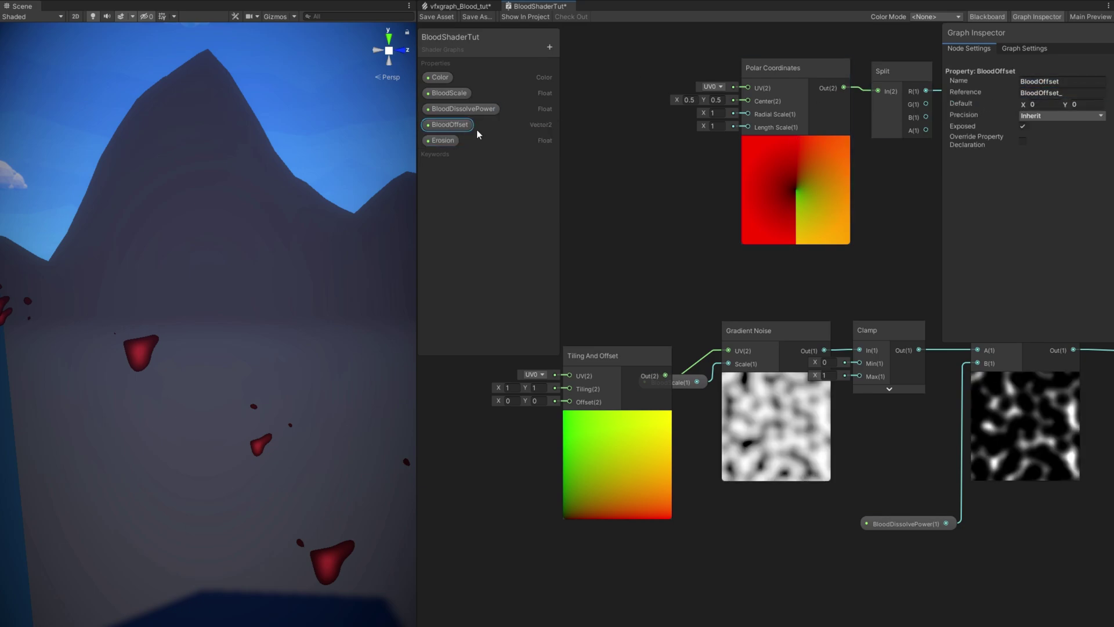
pyautogui.moveTo(559, 412); pyautogui.dragTo(629, 350)
pyautogui.click(436, 16)
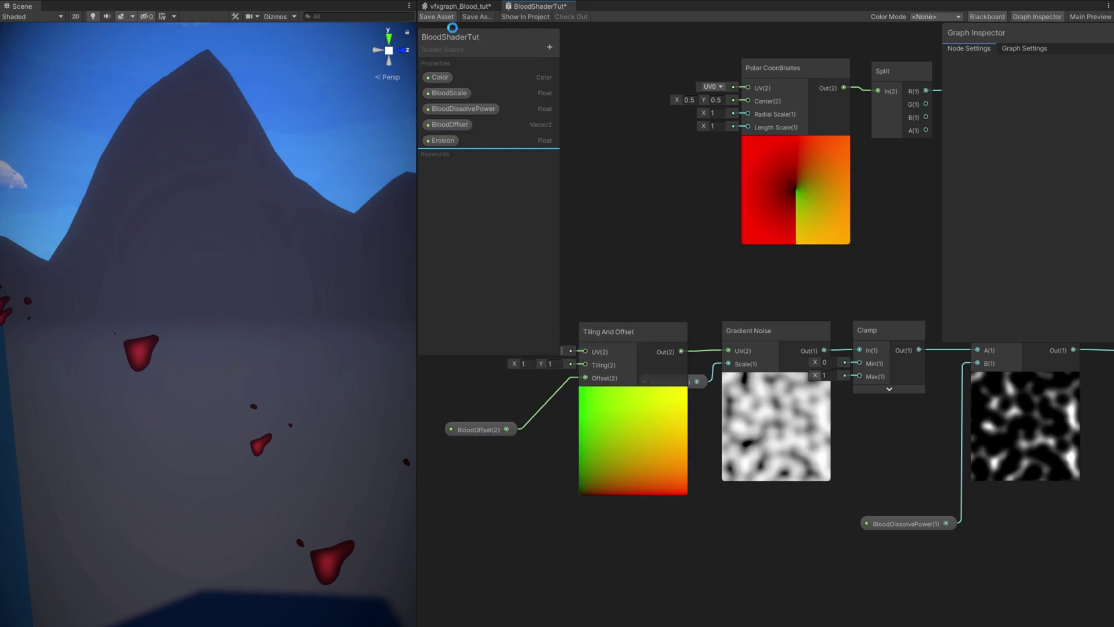
# Return to vfxgraph_Blood_tut, play the effect and expand Blood Offset_ in Output Particle Quad into its X and Y inputs.
pyautogui.click(458, 6)
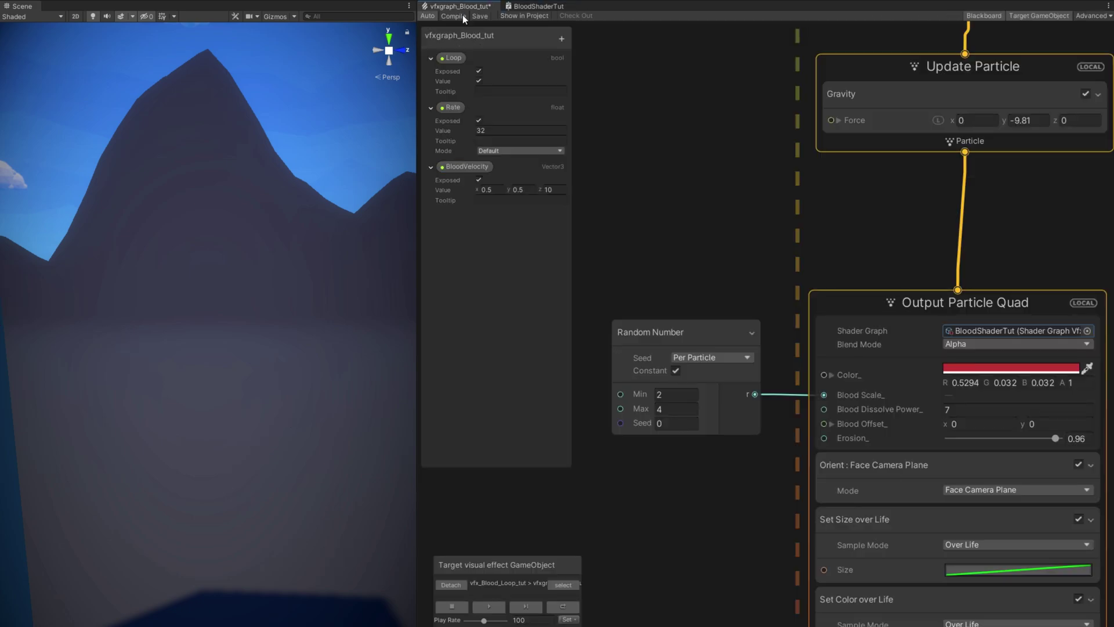
pyautogui.click(487, 607)
pyautogui.moveTo(913, 406); pyautogui.dragTo(975, 370, button='middle')
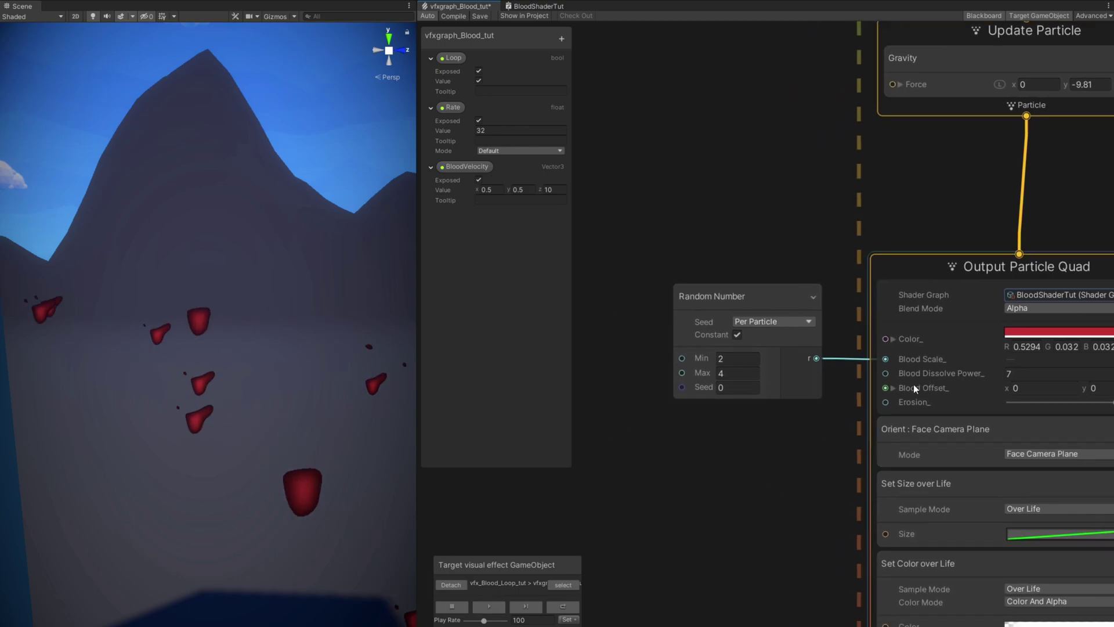
pyautogui.click(894, 387)
pyautogui.moveTo(763, 427); pyautogui.dragTo(778, 402, button='middle')
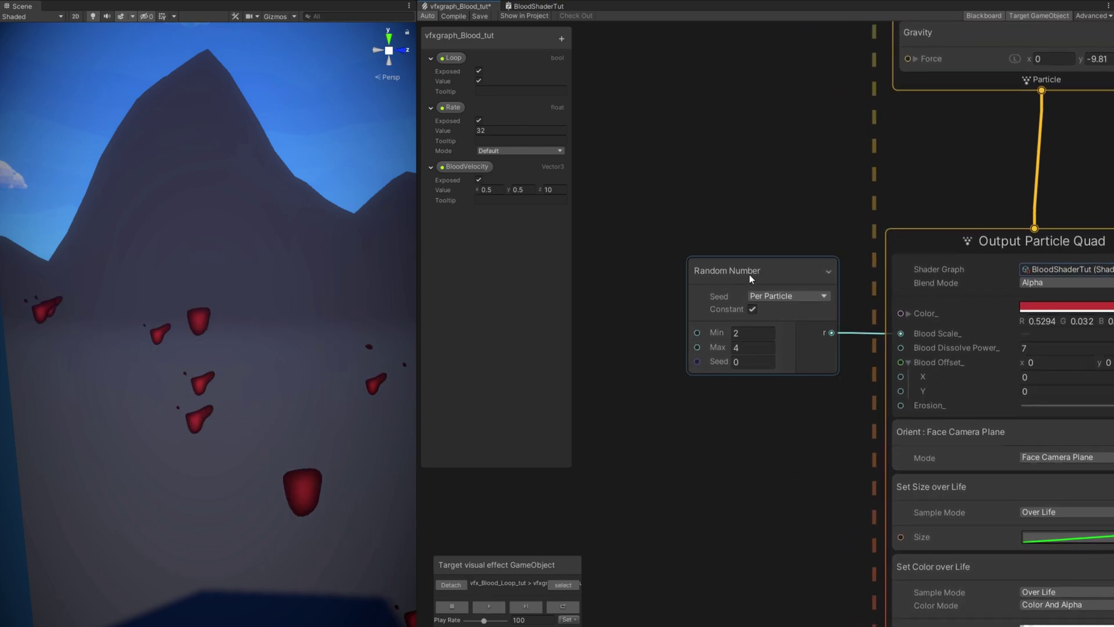
# Move the existing Random Number node up and add a second Random Number node directly below it.
pyautogui.moveTo(750, 274); pyautogui.dragTo(743, 242)
pyautogui.press('space')
pyautogui.write('ra')
pyautogui.press('Return')
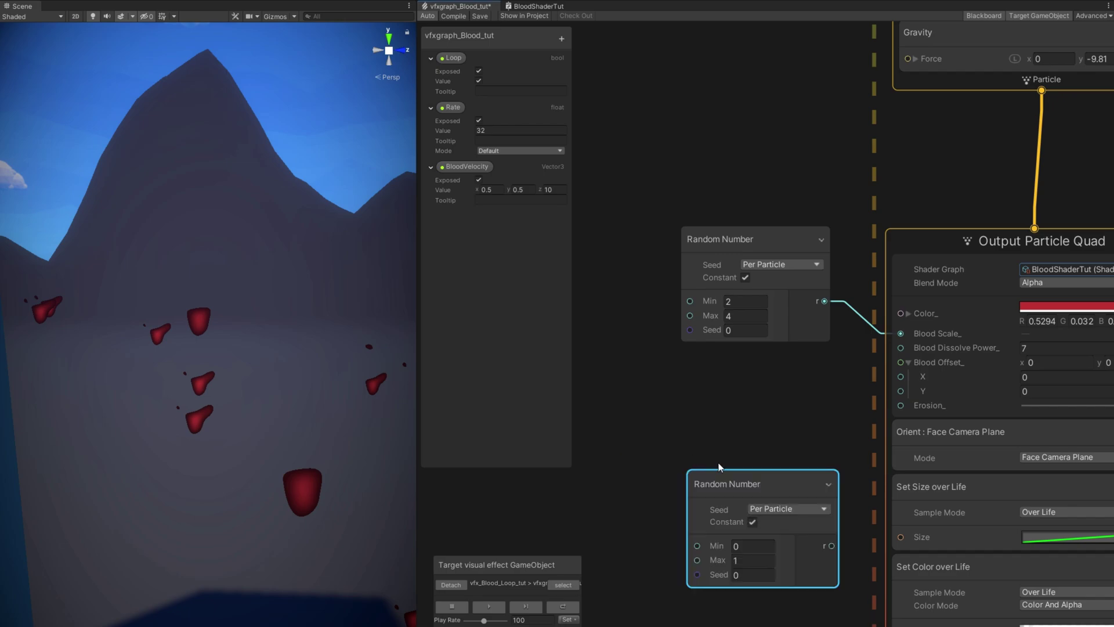
pyautogui.moveTo(722, 471); pyautogui.dragTo(703, 375)
# Set the second Random Number's Max to 2, connect it to Blood Offset_ X and check the particles in the Scene view.
pyautogui.click(734, 455)
pyautogui.write('2')
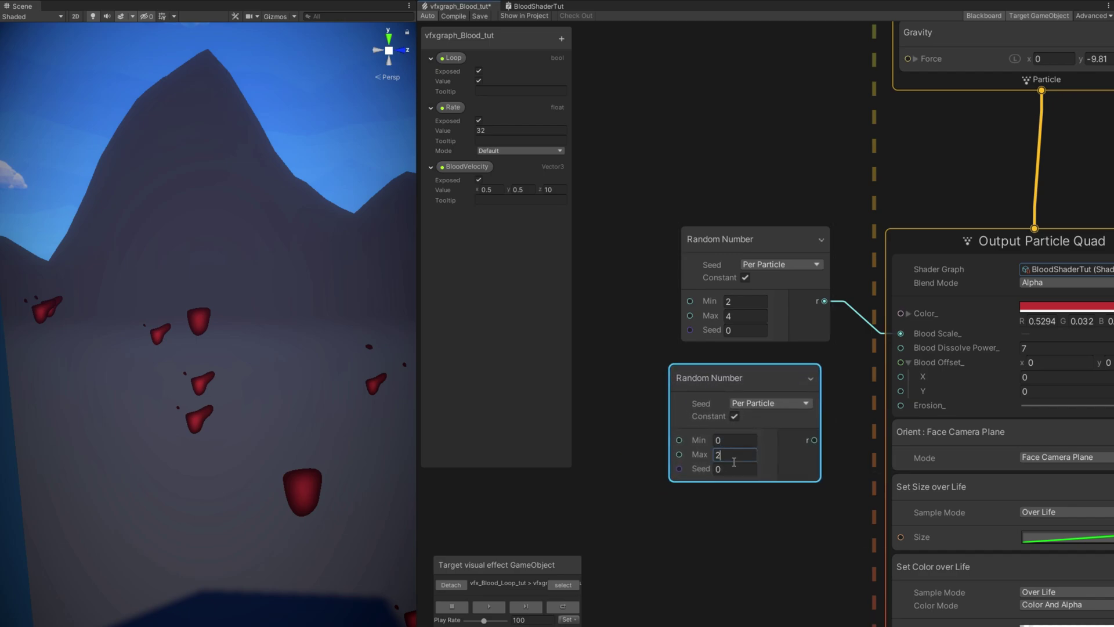
pyautogui.moveTo(814, 440); pyautogui.dragTo(901, 377)
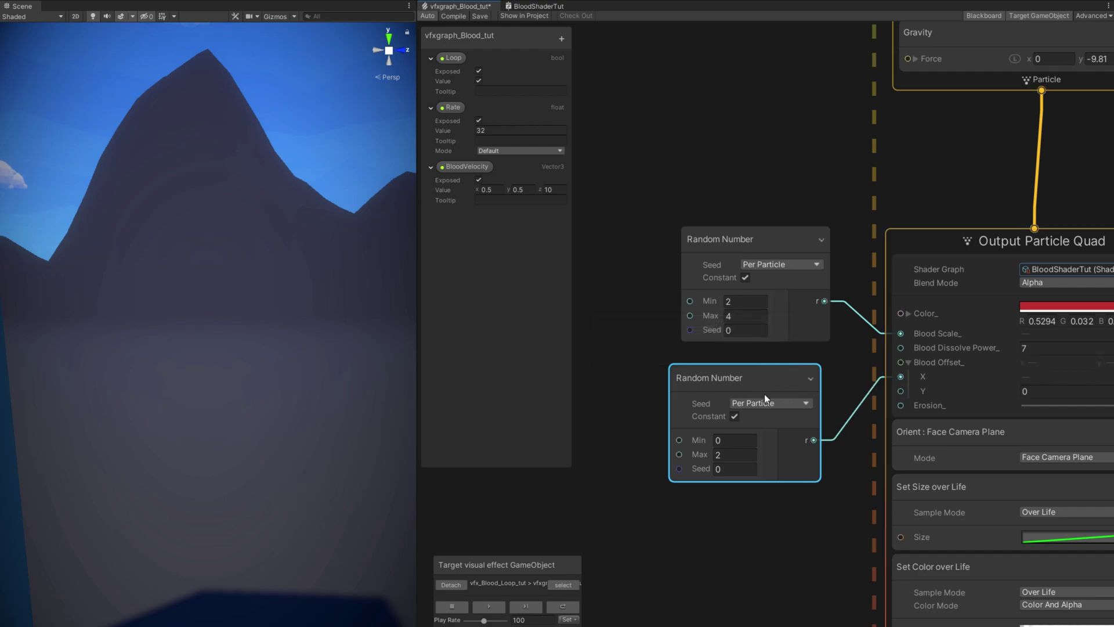
pyautogui.moveTo(765, 394); pyautogui.dragTo(764, 443)
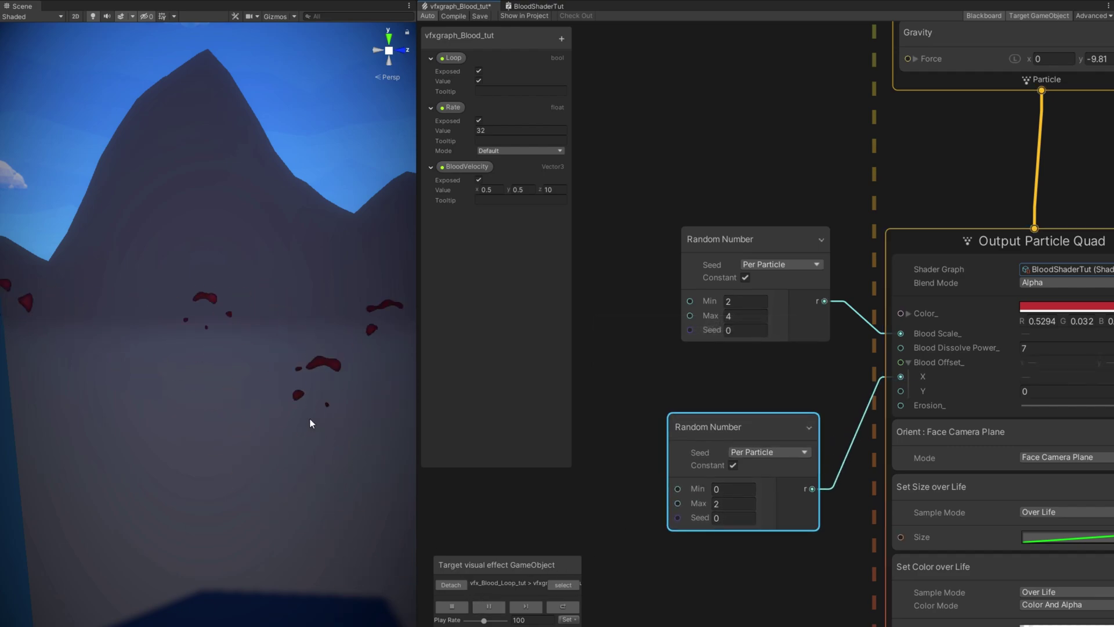
pyautogui.moveTo(262, 416); pyautogui.dragTo(243, 439, button='middle')
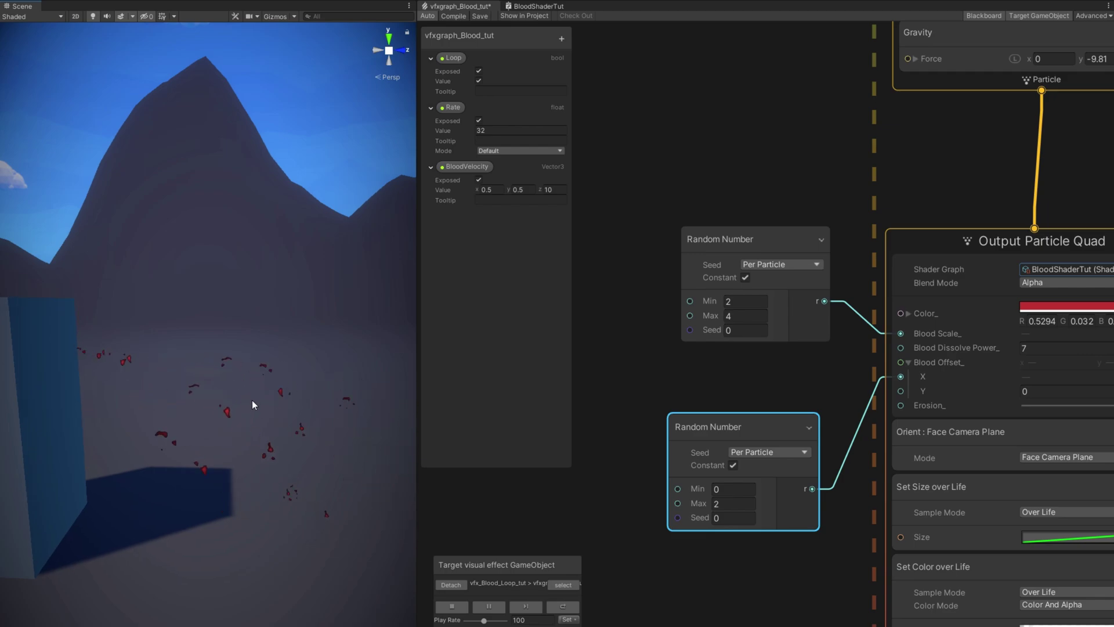
# Add a Set Size block above Set Size over Life in Output Particle Quad, with Random set to Uniform, A 0.6 and B 1.
pyautogui.moveTo(252, 400); pyautogui.dragTo(224, 404, button='middle')
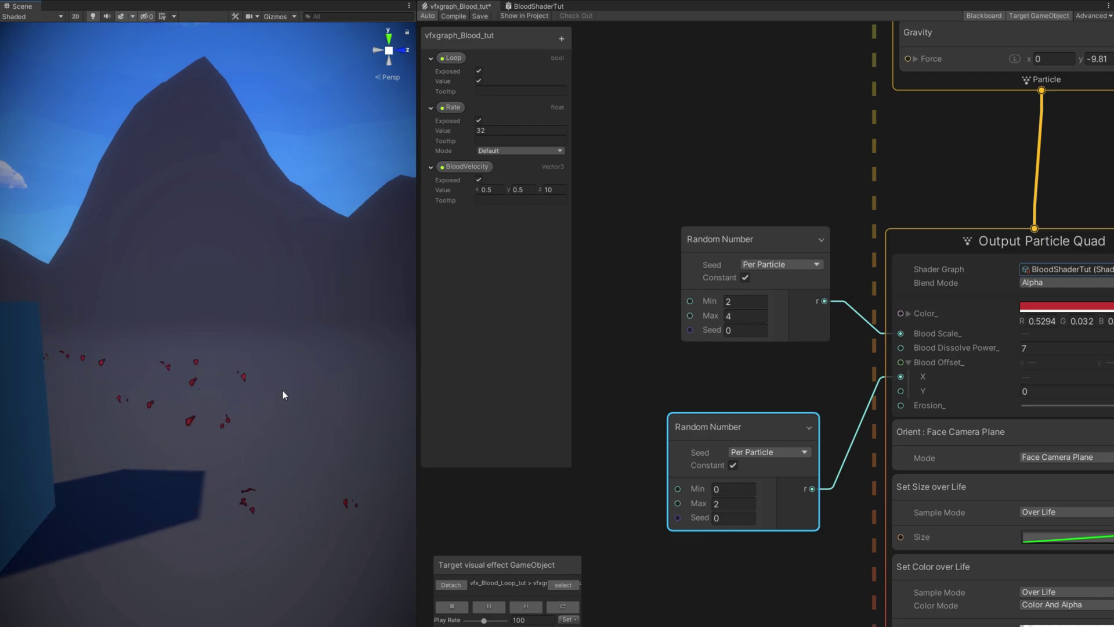
pyautogui.moveTo(774, 574); pyautogui.dragTo(576, 536, button='middle')
pyautogui.click(741, 482)
pyautogui.press('space')
pyautogui.write('set size')
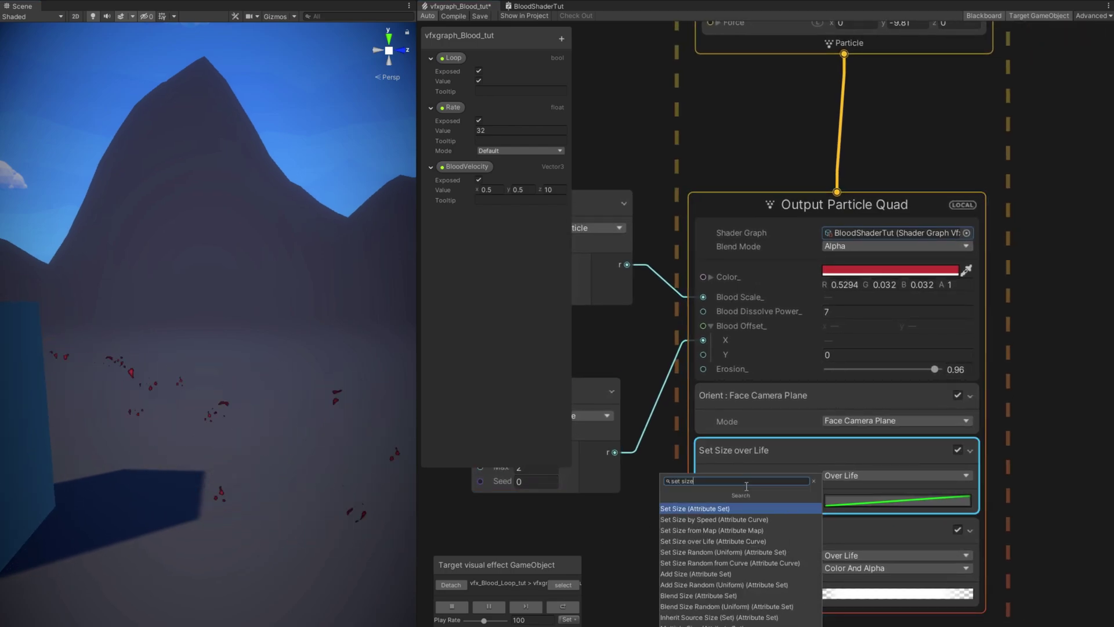
pyautogui.press('Return')
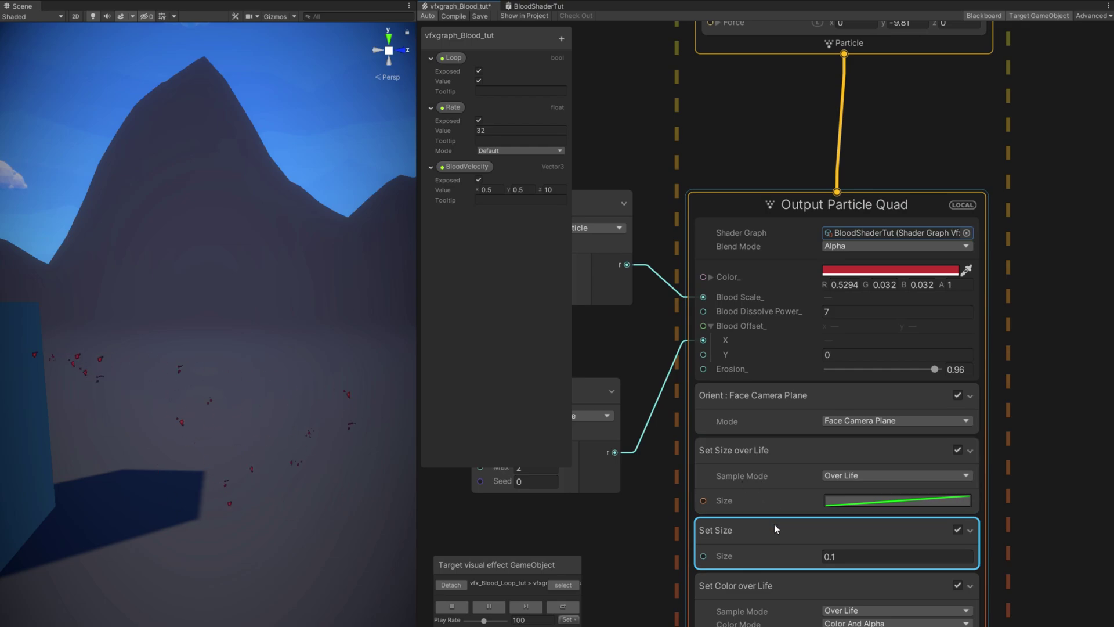
pyautogui.moveTo(774, 524); pyautogui.dragTo(779, 451)
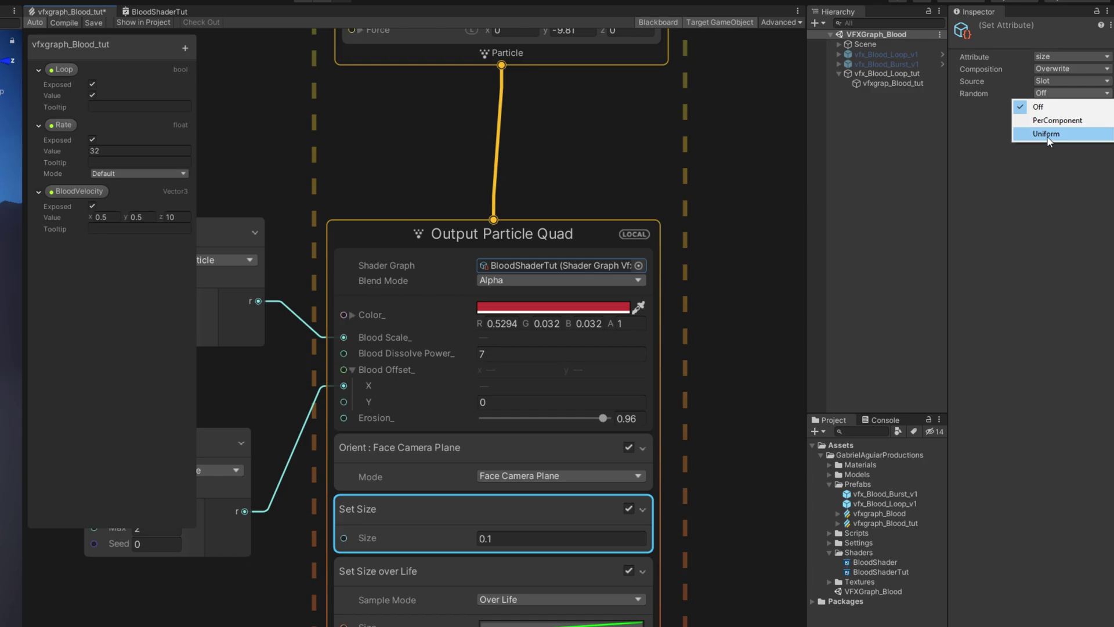
pyautogui.click(1047, 134)
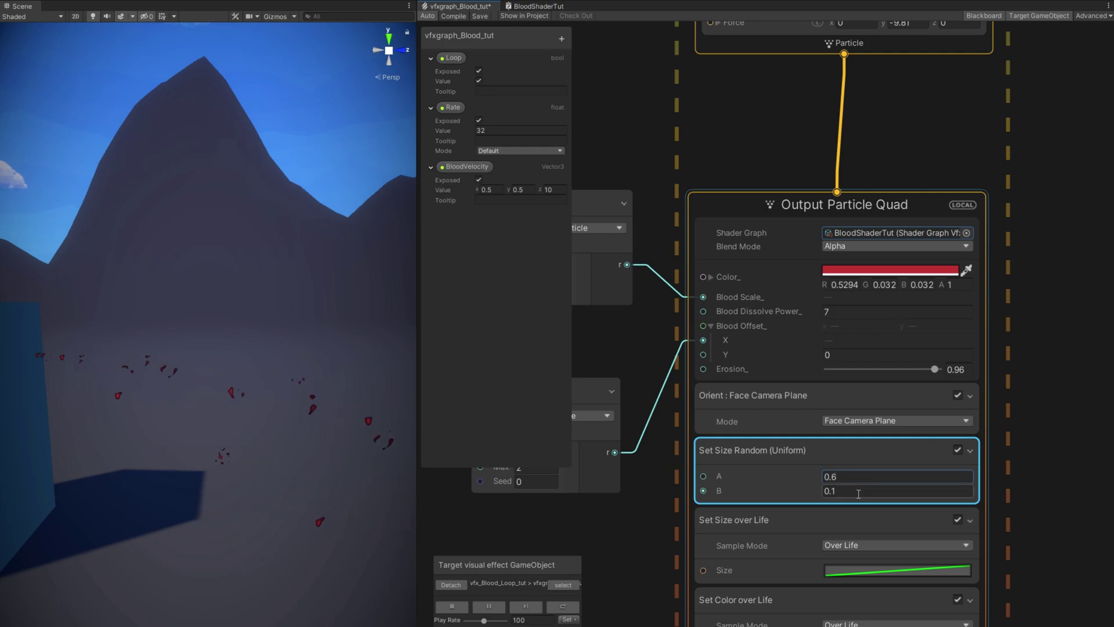
# Set the size-over-life block's composition to Multiply, give it the downward-sloping curve preset and check the particles in the Scene view.
pyautogui.click(800, 513)
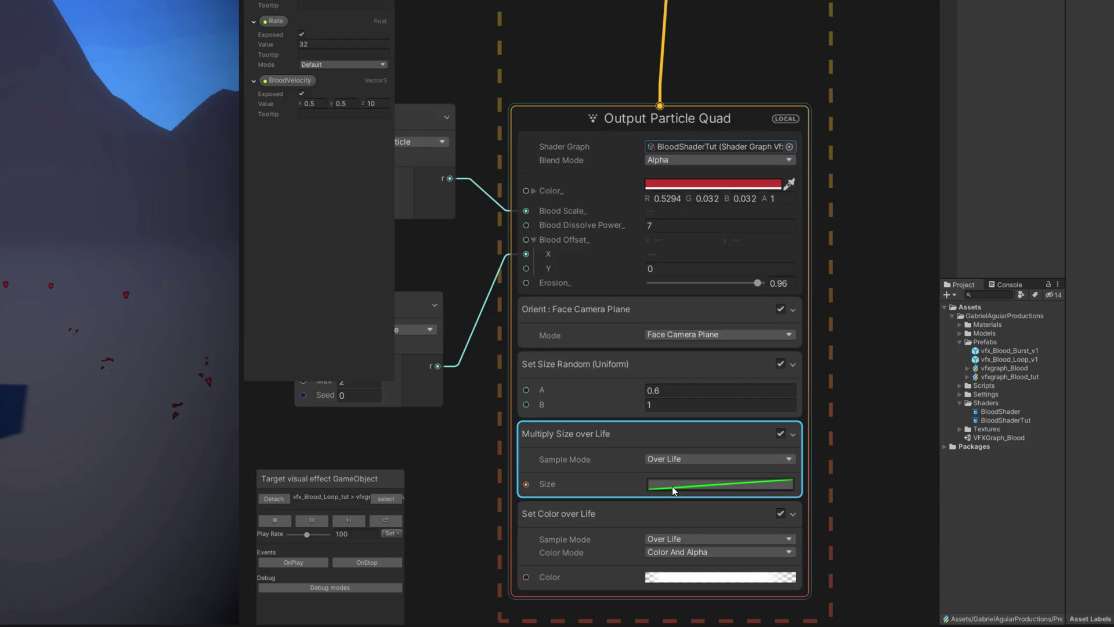
pyautogui.click(861, 570)
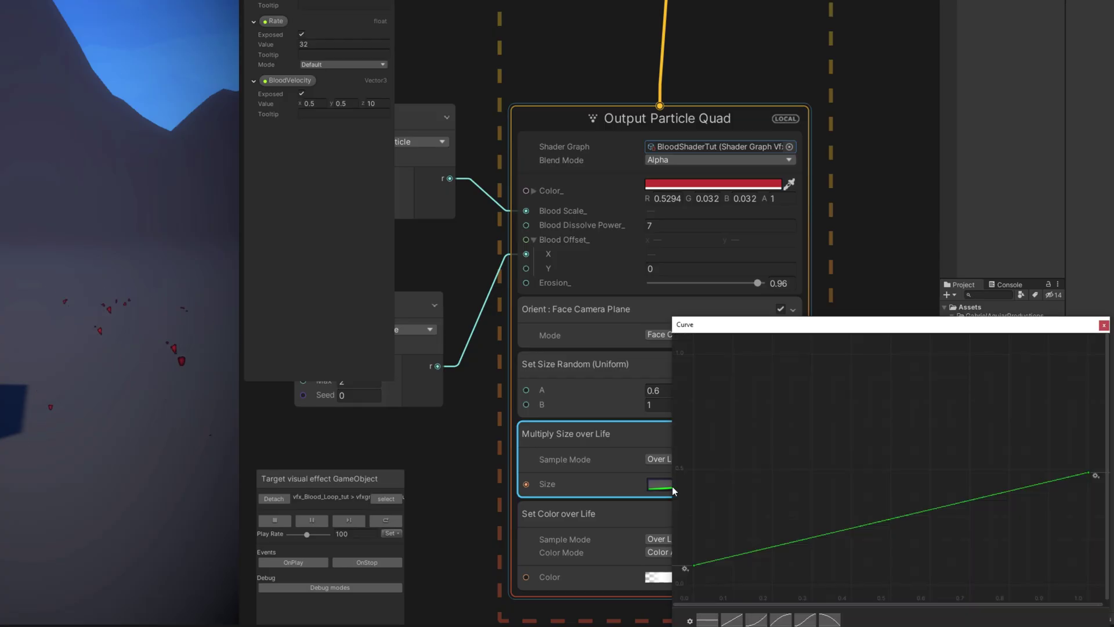
pyautogui.click(829, 620)
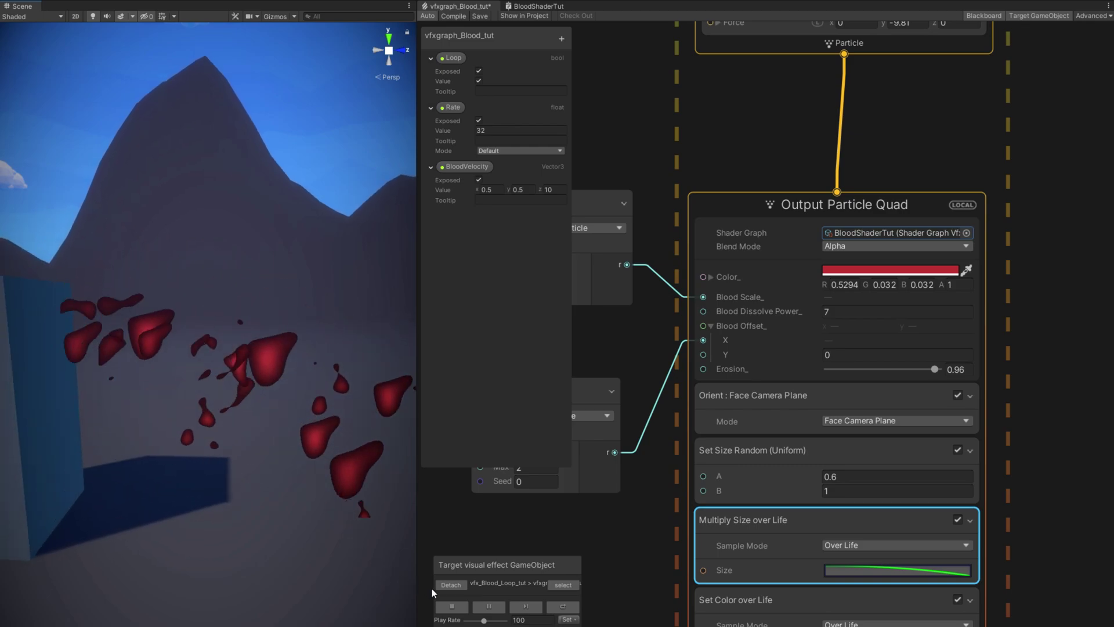
pyautogui.scroll(-3, 232, 477)
pyautogui.moveTo(174, 373); pyautogui.dragTo(206, 385, button='middle')
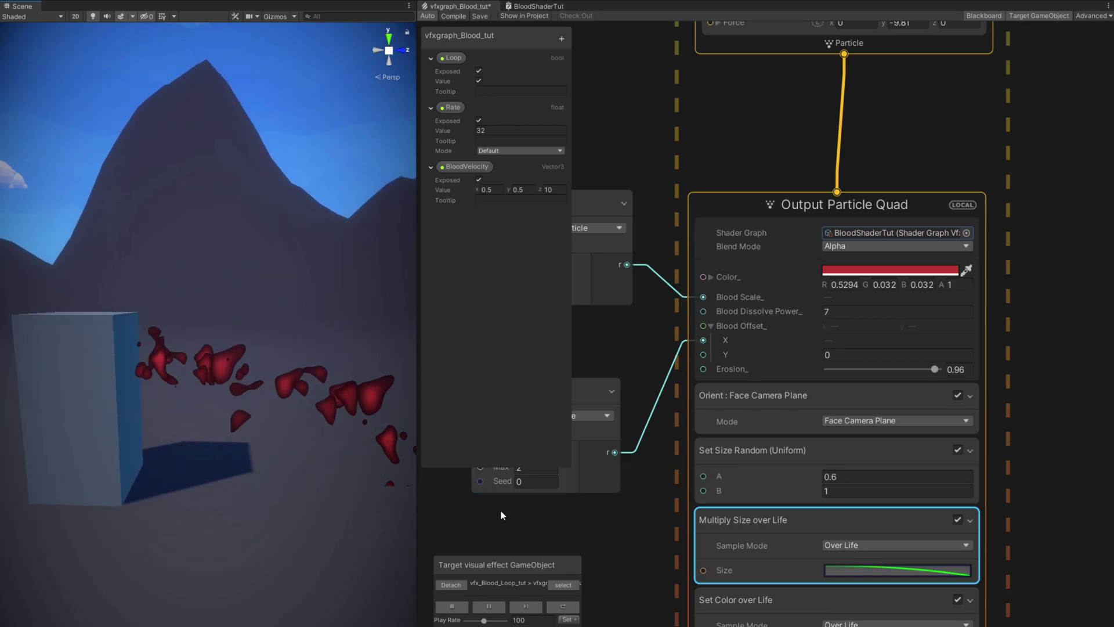
# Add a Set Scale block above Multiply Size over Life and set its scale to X 0.5 and Y 2.
pyautogui.moveTo(548, 522); pyautogui.dragTo(542, 522, button='middle')
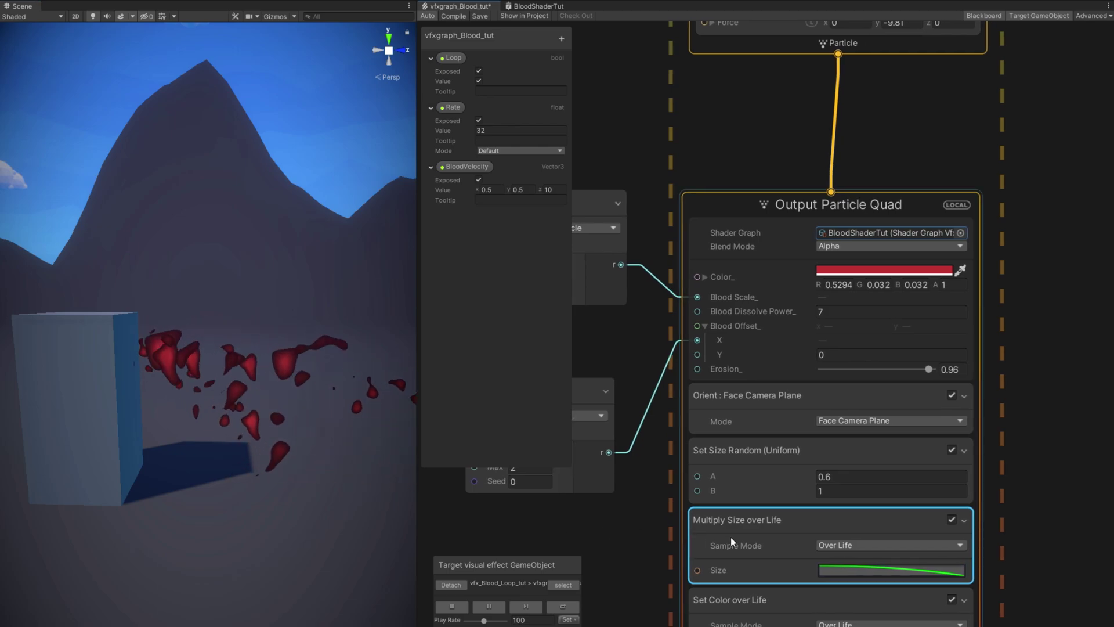
pyautogui.press('space')
pyautogui.write('set scale')
pyautogui.press('Return')
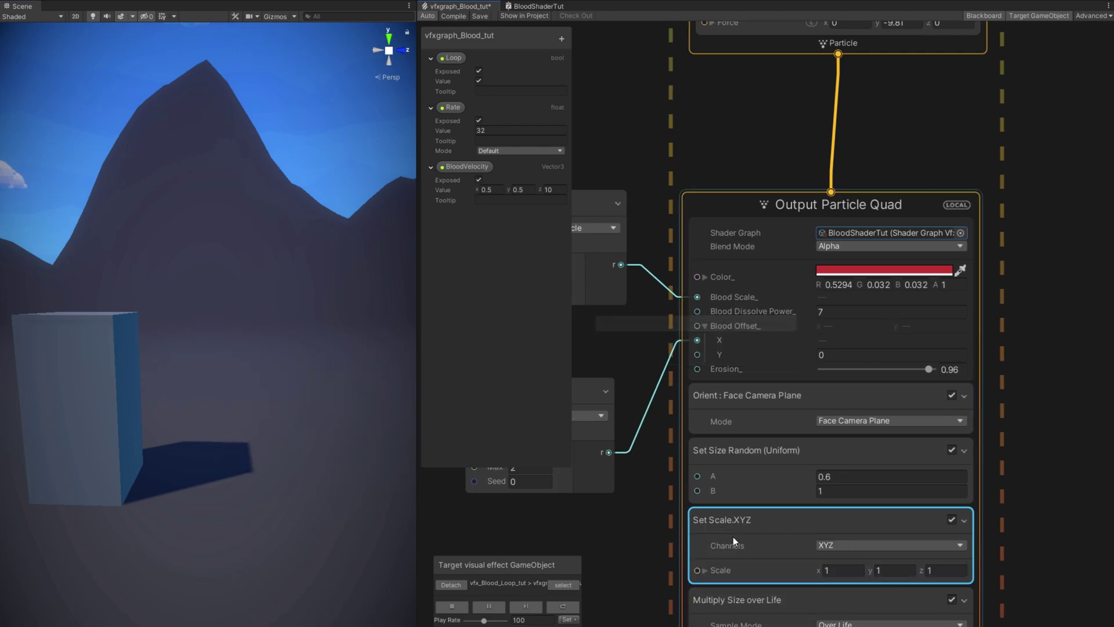
pyautogui.click(838, 574)
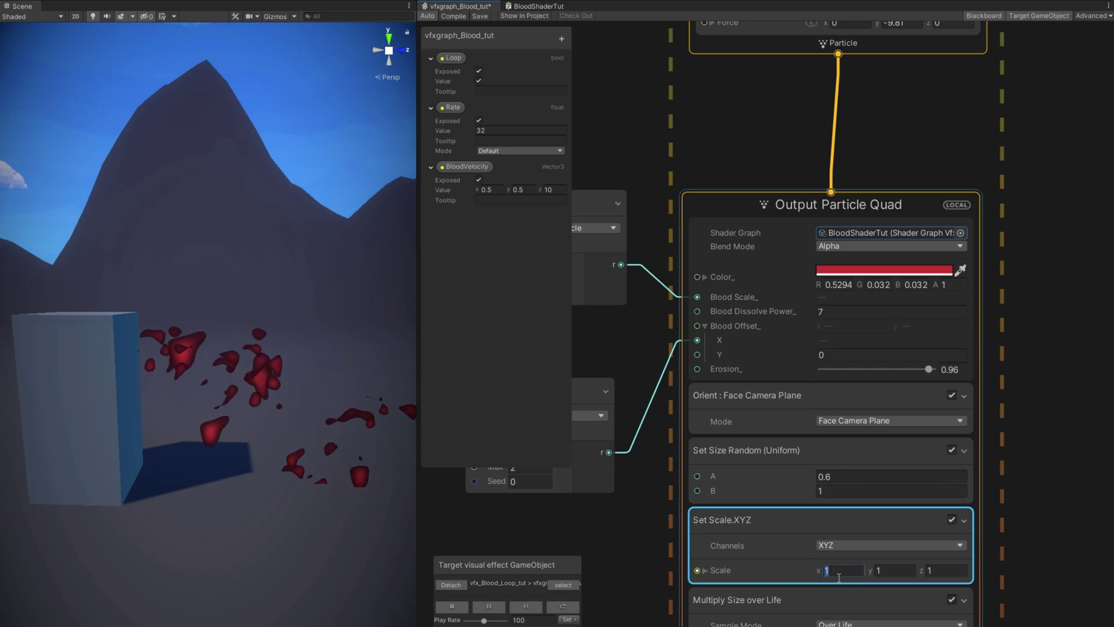
pyautogui.write('0.5')
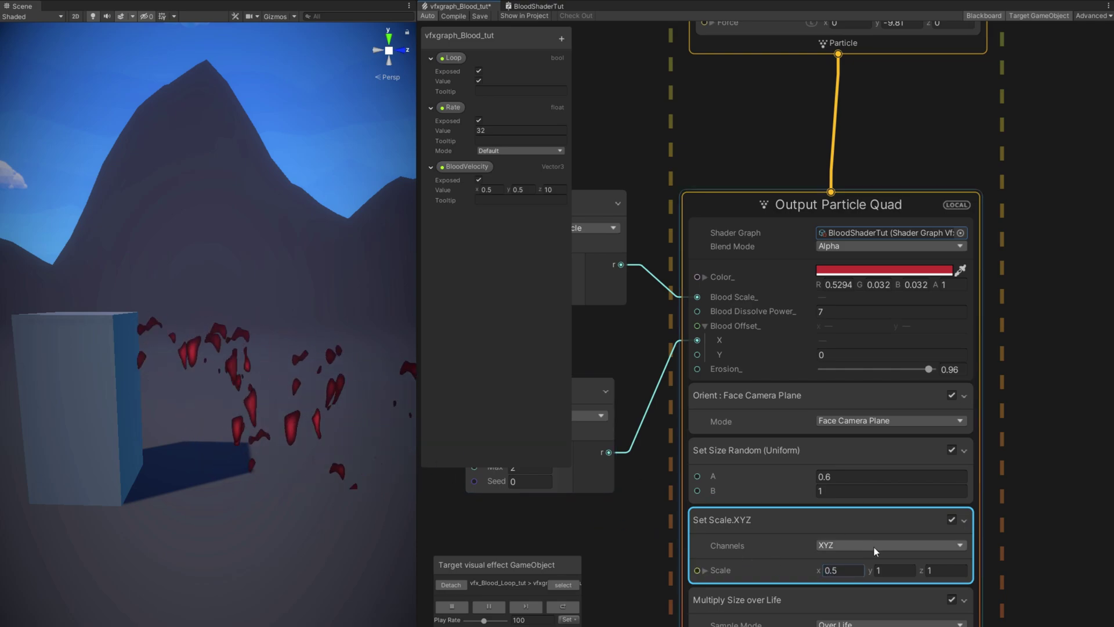
pyautogui.press('Tab')
pyautogui.write('2')
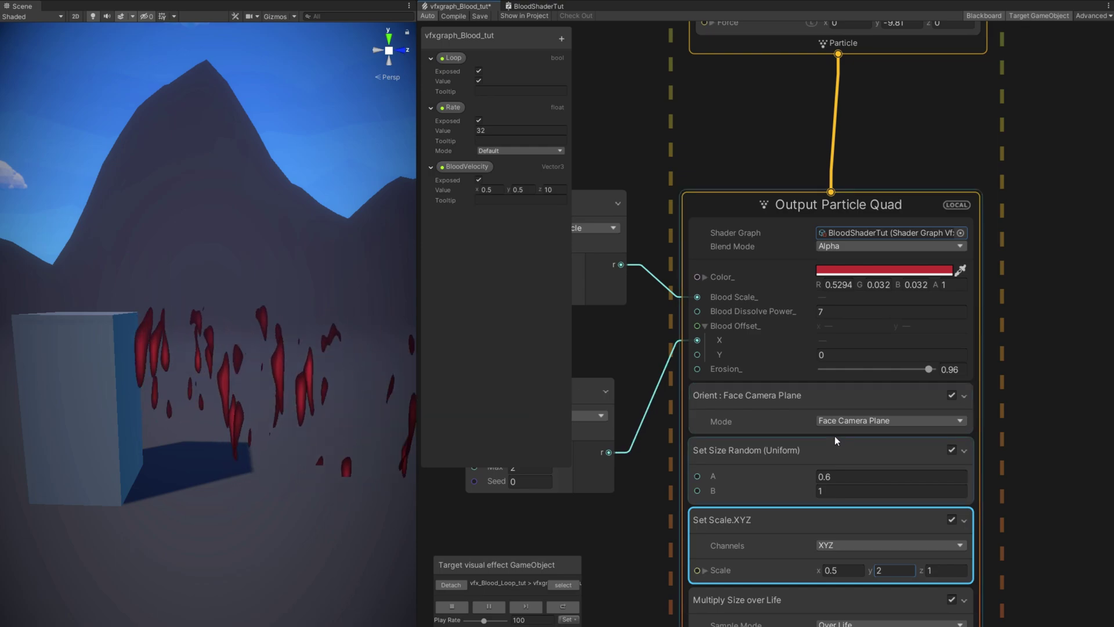
# Set the Orient block's mode to Along Velocity and check the particles' direction in the Scene view.
pyautogui.click(843, 421)
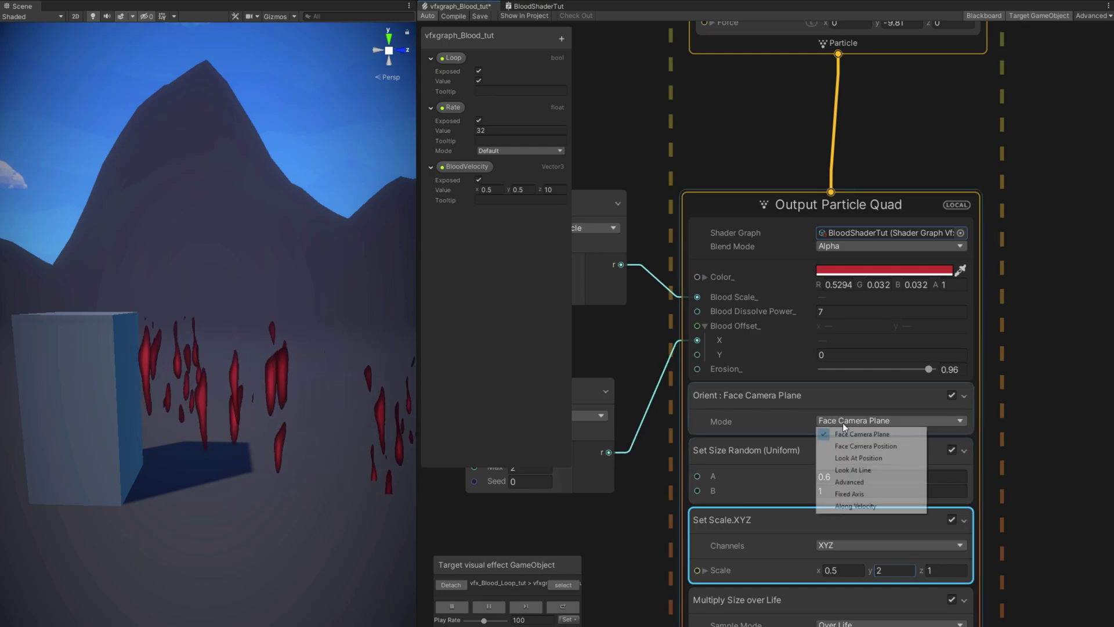
pyautogui.click(852, 507)
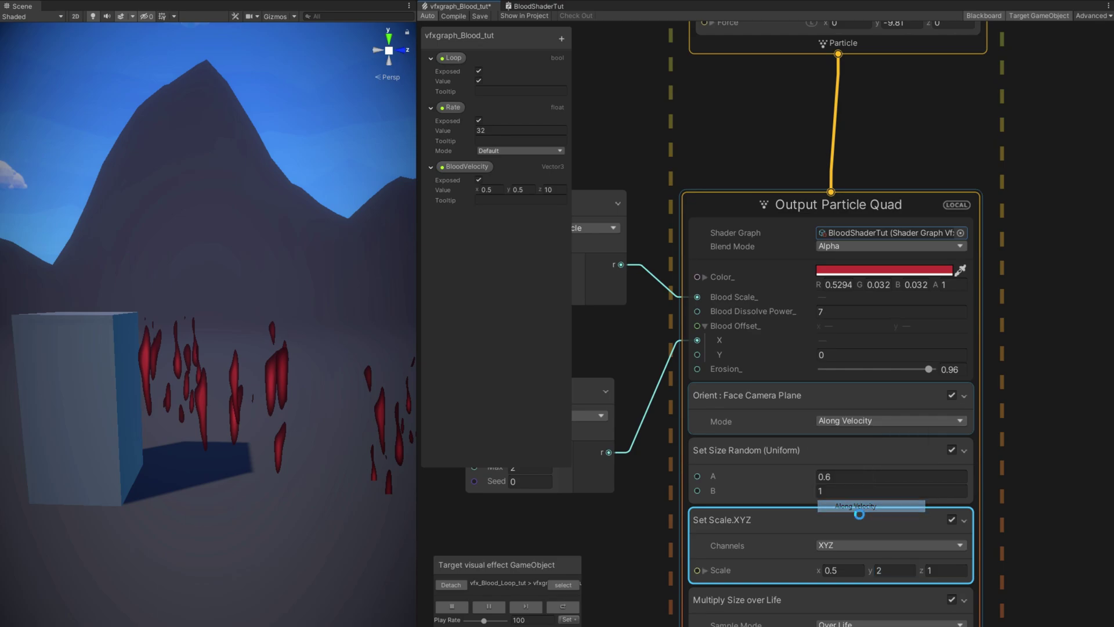
pyautogui.moveTo(349, 432); pyautogui.dragTo(306, 418, button='middle')
pyautogui.moveTo(299, 413); pyautogui.dragTo(313, 388, button='right')
pyautogui.keyDown('alt'); pyautogui.moveTo(314, 388); pyautogui.dragTo(286, 418); pyautogui.keyUp('alt')
# Widen the Scene view beside the graph and examine the falling particles from a lower angle.
pyautogui.moveTo(666, 201); pyautogui.dragTo(690, 462, button='middle')
pyautogui.moveTo(418, 500); pyautogui.dragTo(567, 494)
pyautogui.moveTo(431, 494); pyautogui.dragTo(483, 467, button='right')
pyautogui.press('q')
pyautogui.keyDown('alt'); pyautogui.moveTo(483, 468); pyautogui.dragTo(454, 421); pyautogui.keyUp('alt')
pyautogui.press('d')
pyautogui.moveTo(453, 420); pyautogui.dragTo(455, 420, button='right')
pyautogui.press('q')
# Add a Collide with AABox block below Gravity in the Update Particle context.
pyautogui.moveTo(948, 394); pyautogui.dragTo(791, 470, button='middle')
pyautogui.click(786, 382)
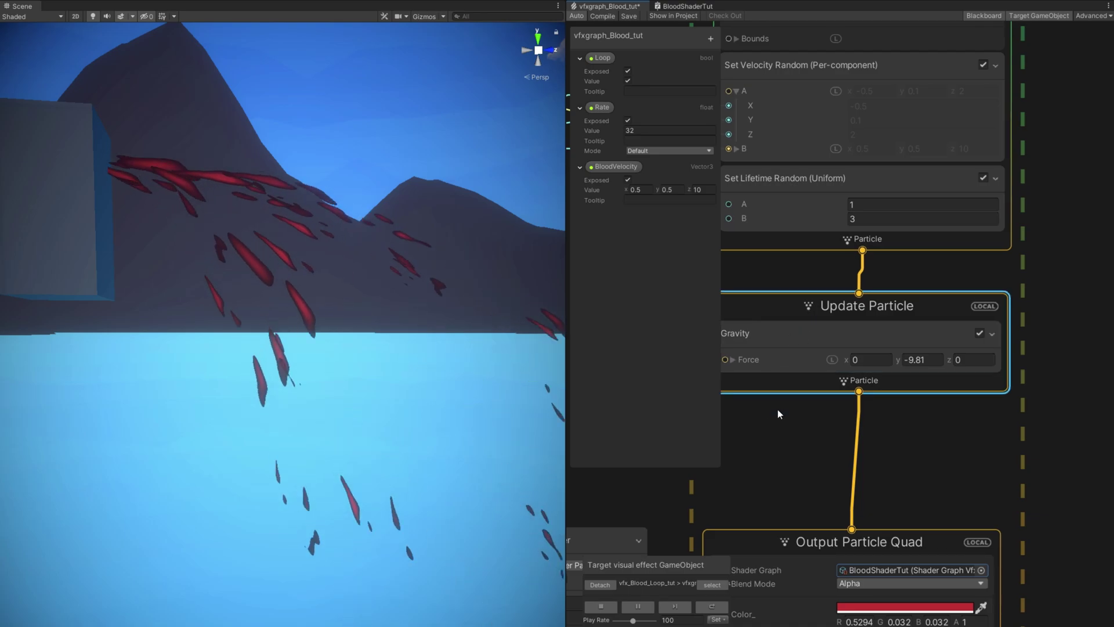
pyautogui.moveTo(757, 377); pyautogui.dragTo(855, 378, button='middle')
pyautogui.press('space')
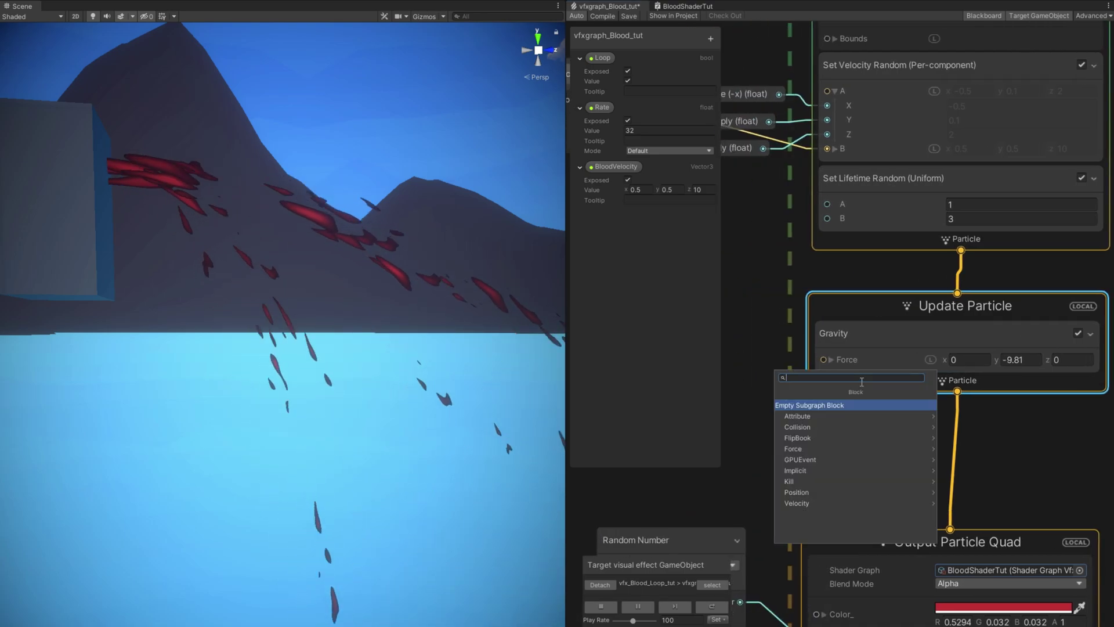
pyautogui.write('coll')
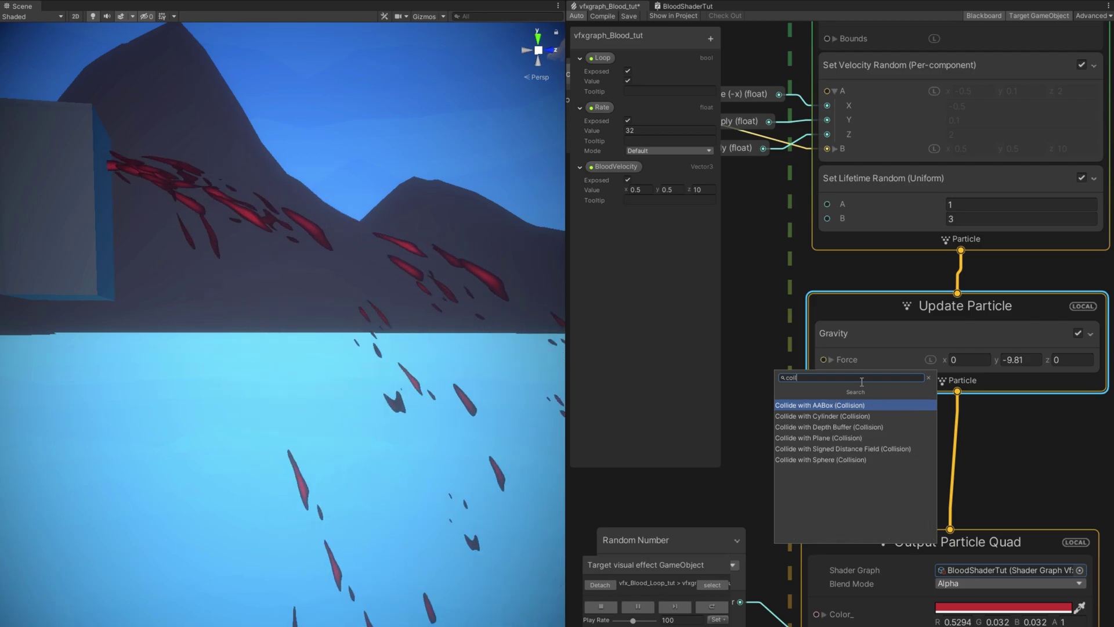
pyautogui.press('Return')
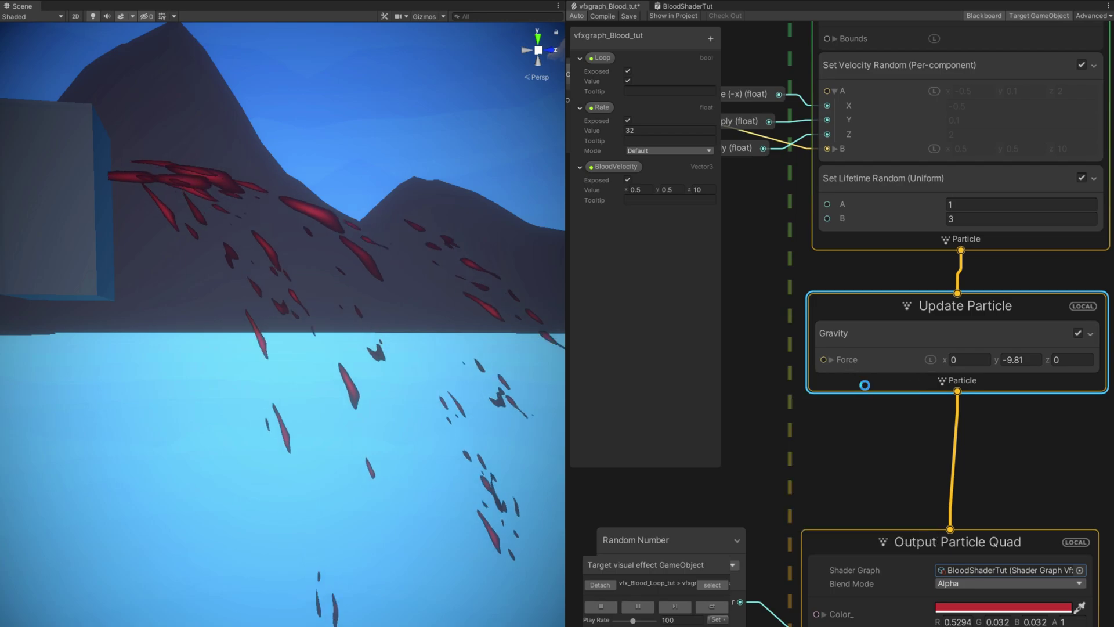
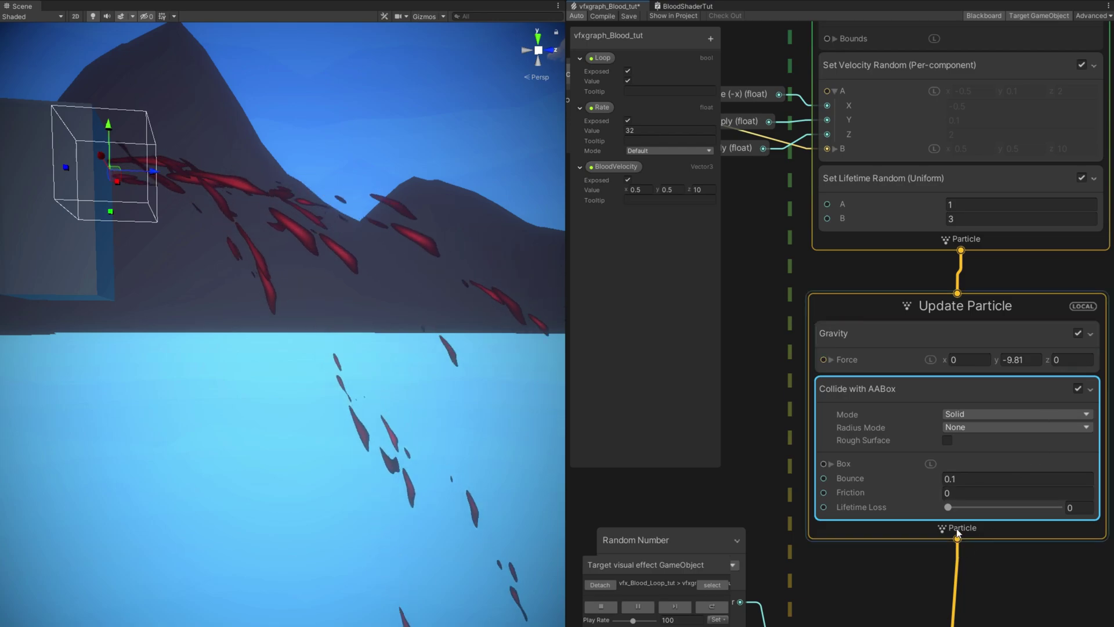
# Switch the collision Box to world space and set its Size to X 50, Y 0.1 and Z 50.
pyautogui.click(931, 464)
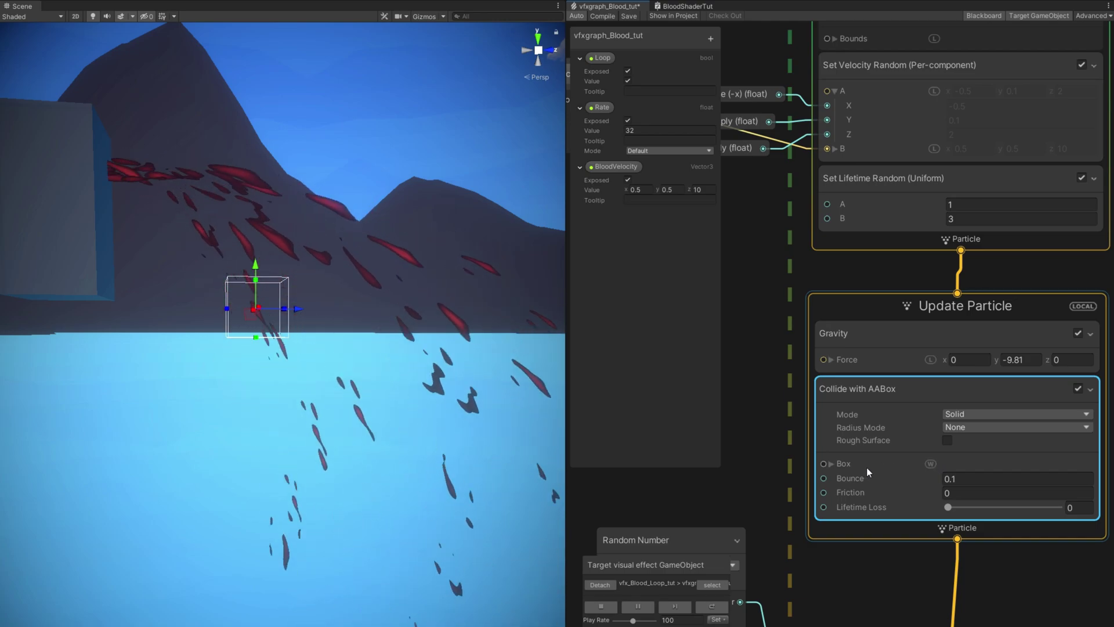
pyautogui.click(838, 464)
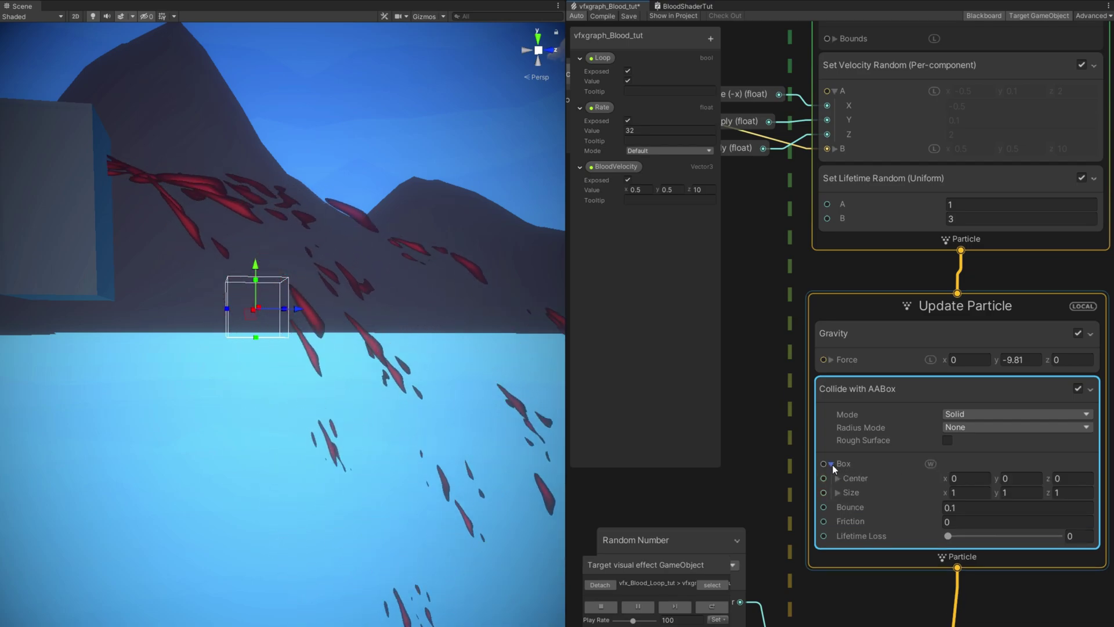
pyautogui.moveTo(824, 492); pyautogui.dragTo(974, 489)
pyautogui.click(973, 495)
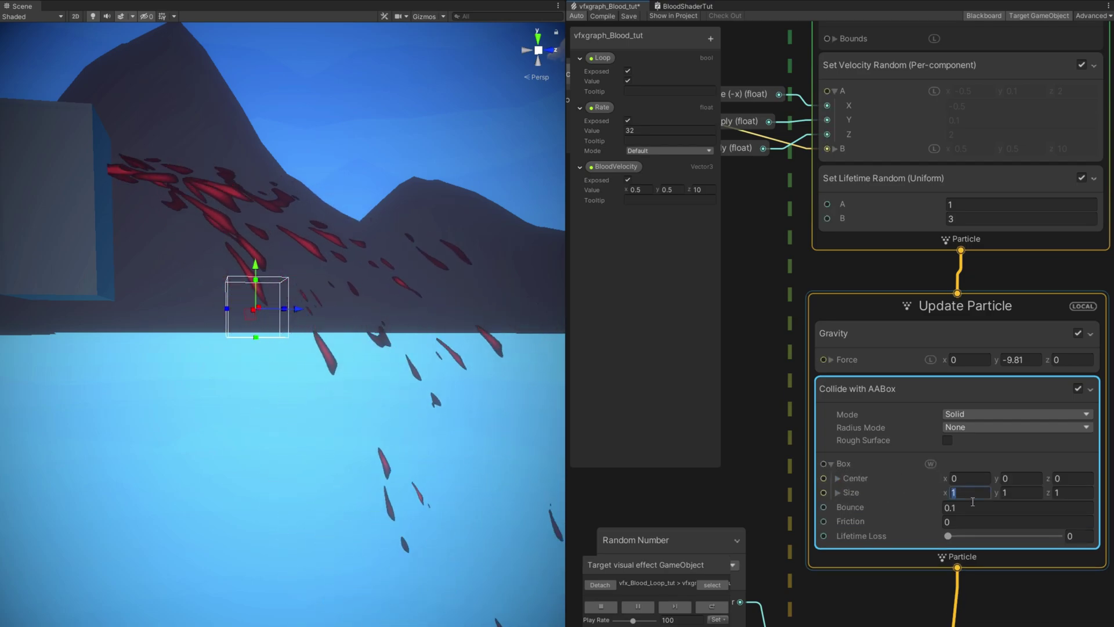
pyautogui.write('50')
pyautogui.click(1015, 493)
pyautogui.write('0.1')
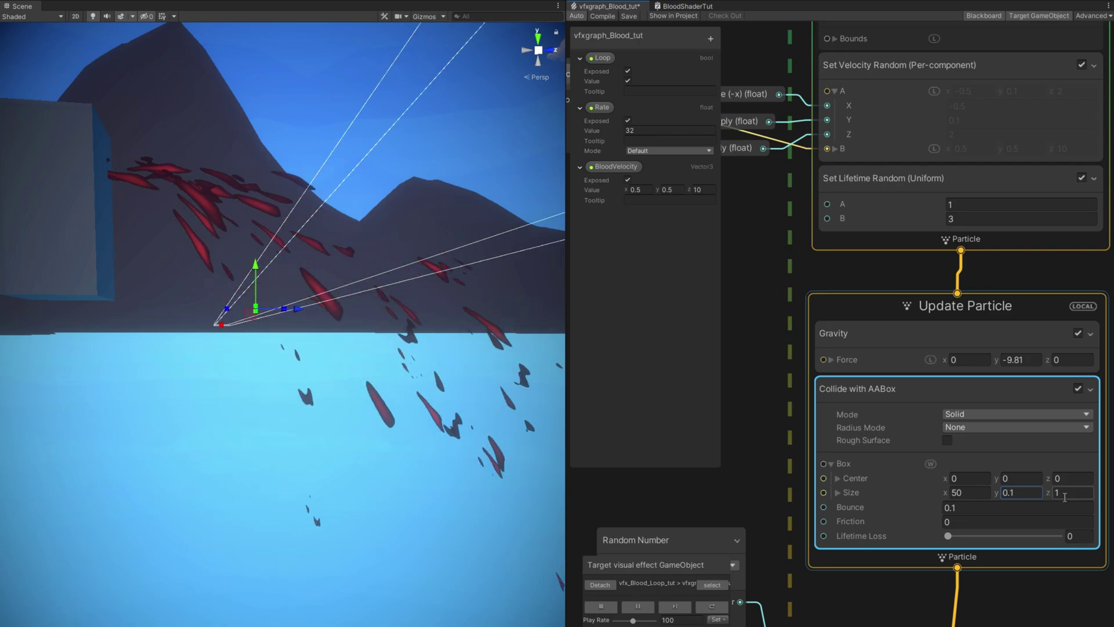
pyautogui.click(1066, 493)
pyautogui.write('50')
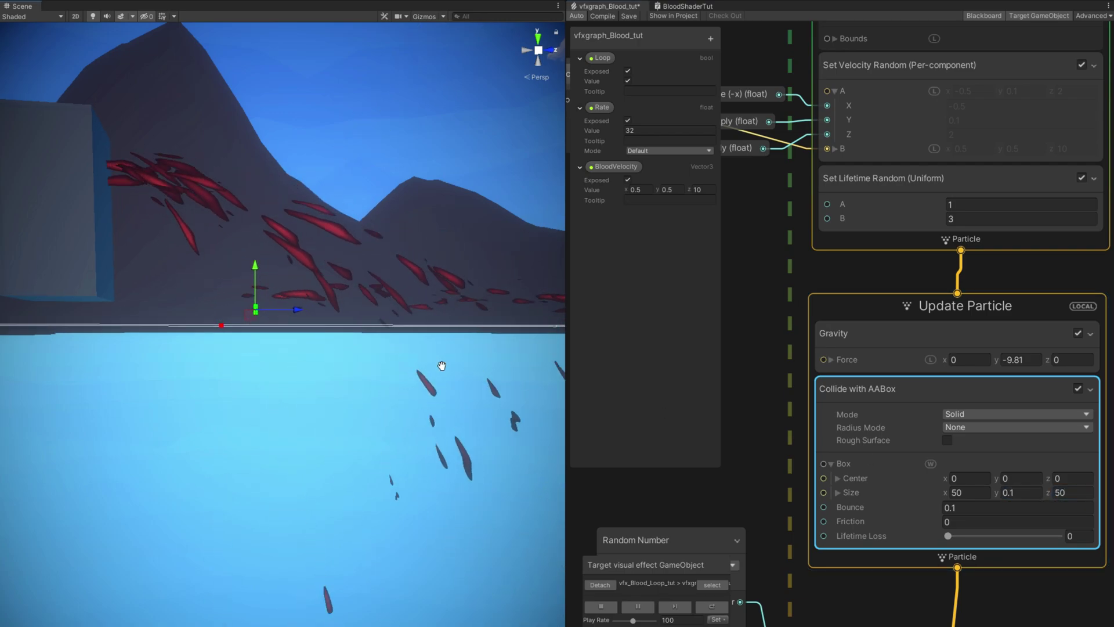
pyautogui.moveTo(443, 368); pyautogui.dragTo(367, 430, button='middle')
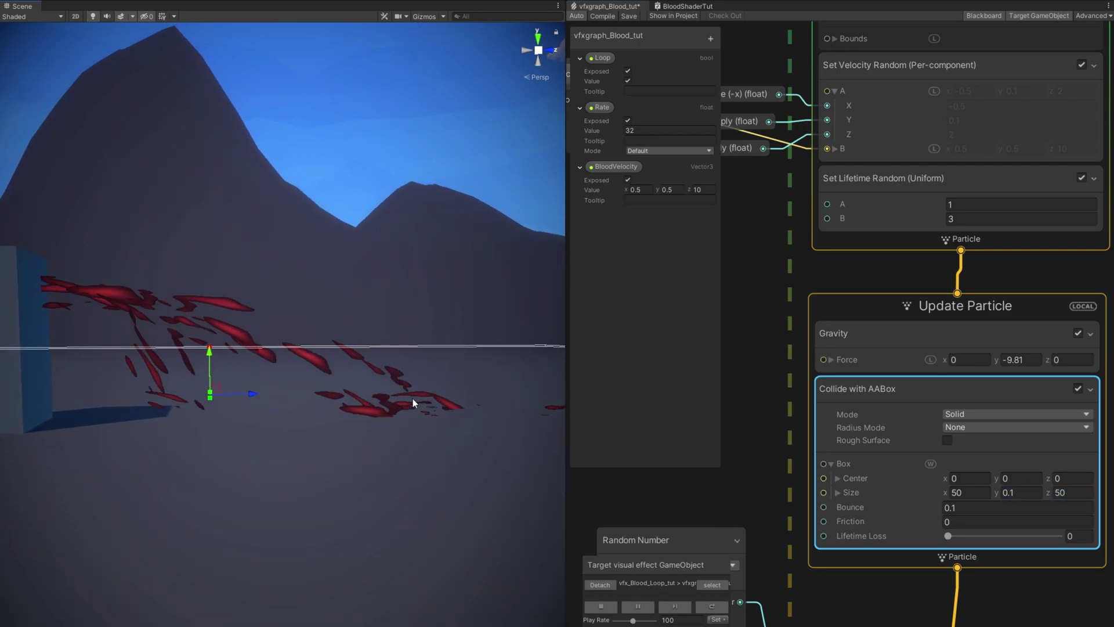
# Set the Collide with AABox block's Bounce to 0.5 and Friction to 0.5, and check how the particles bounce.
pyautogui.click(1000, 509)
pyautogui.write('0.5')
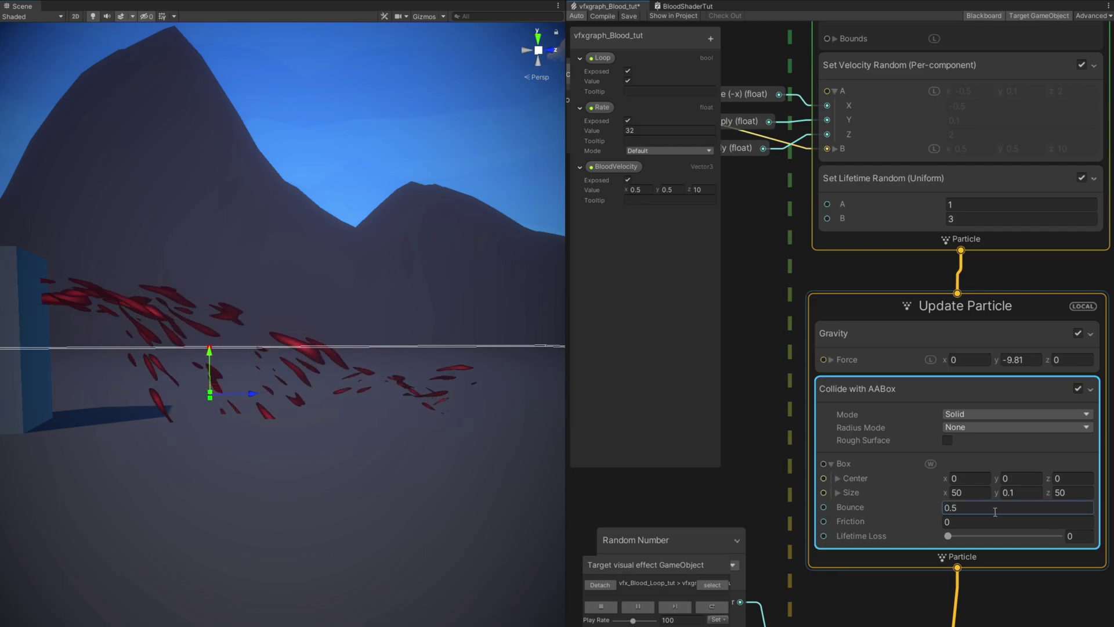
pyautogui.click(990, 522)
pyautogui.write('0.5')
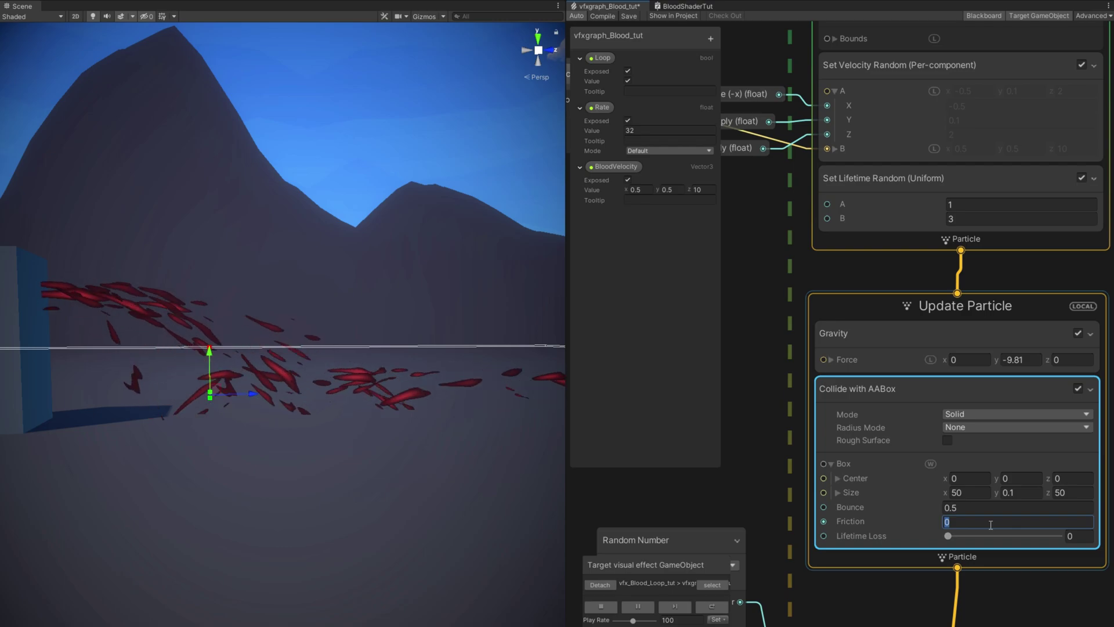
pyautogui.moveTo(392, 401)
pyautogui.mouseDown(button='middle')
pyautogui.moveTo(311, 413)
pyautogui.moveTo(386, 393)
pyautogui.mouseUp(button='middle')
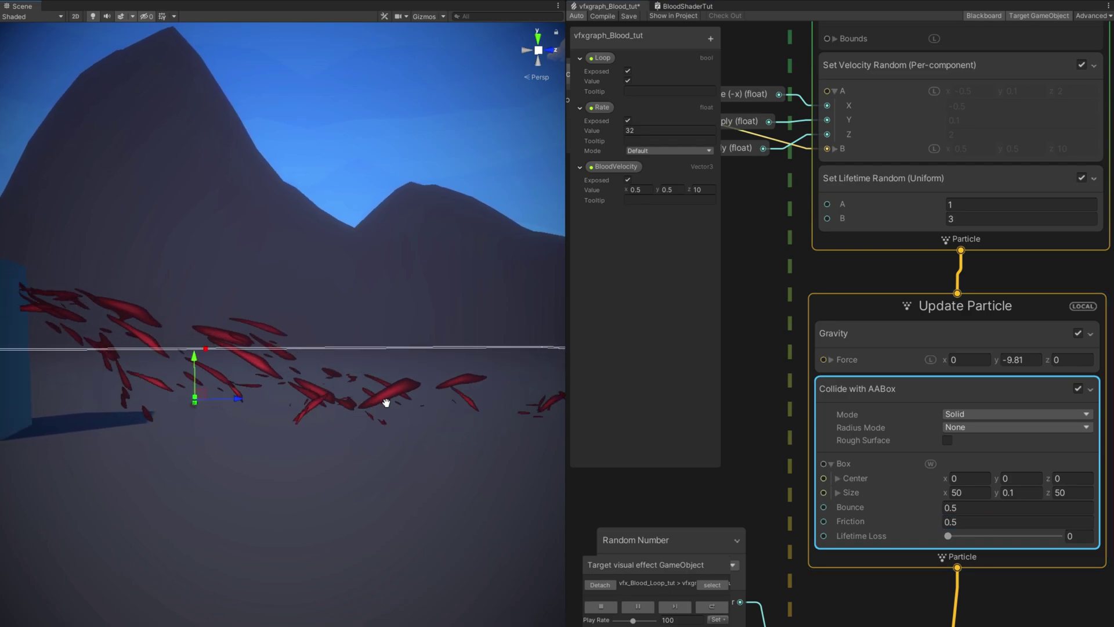
# Set the collision block's Friction to 0.2 and Lifetime Loss to 1, and check the impact in the Scene view.
pyautogui.click(991, 524)
pyautogui.write('.')
pyautogui.moveTo(991, 526); pyautogui.dragTo(851, 522)
pyautogui.write('0.2')
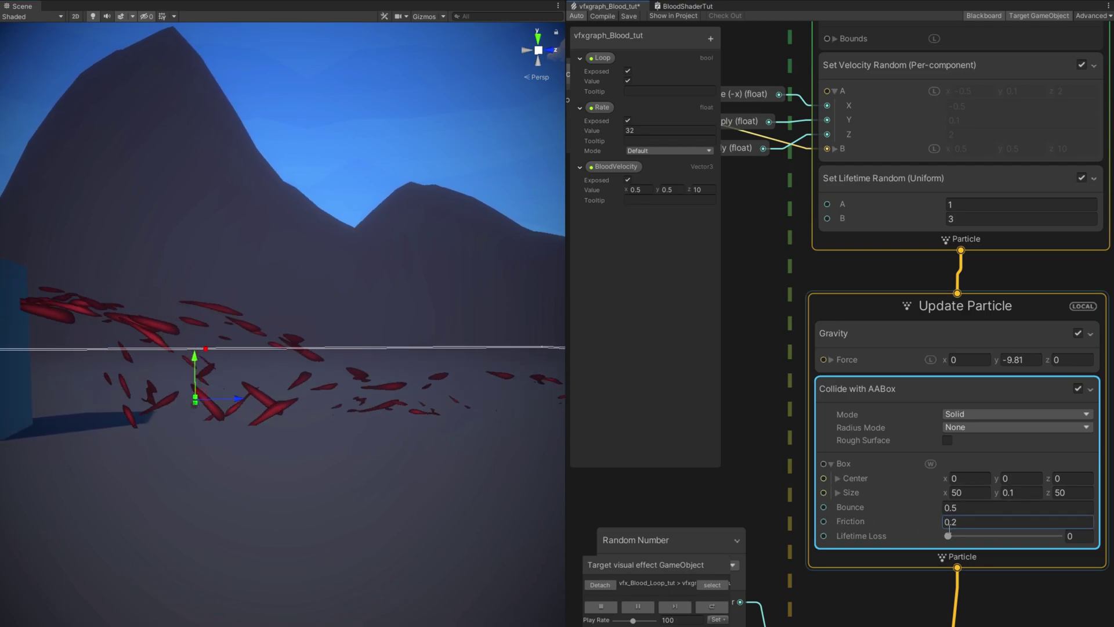
pyautogui.moveTo(948, 536); pyautogui.dragTo(1067, 535)
pyautogui.moveTo(212, 391); pyautogui.dragTo(317, 371, button='middle')
# Add a Trigger Event On Die block below Collide with AABox in Update Particle.
pyautogui.moveTo(1001, 574); pyautogui.dragTo(950, 555, button='middle')
pyautogui.click(942, 564)
pyautogui.press('space')
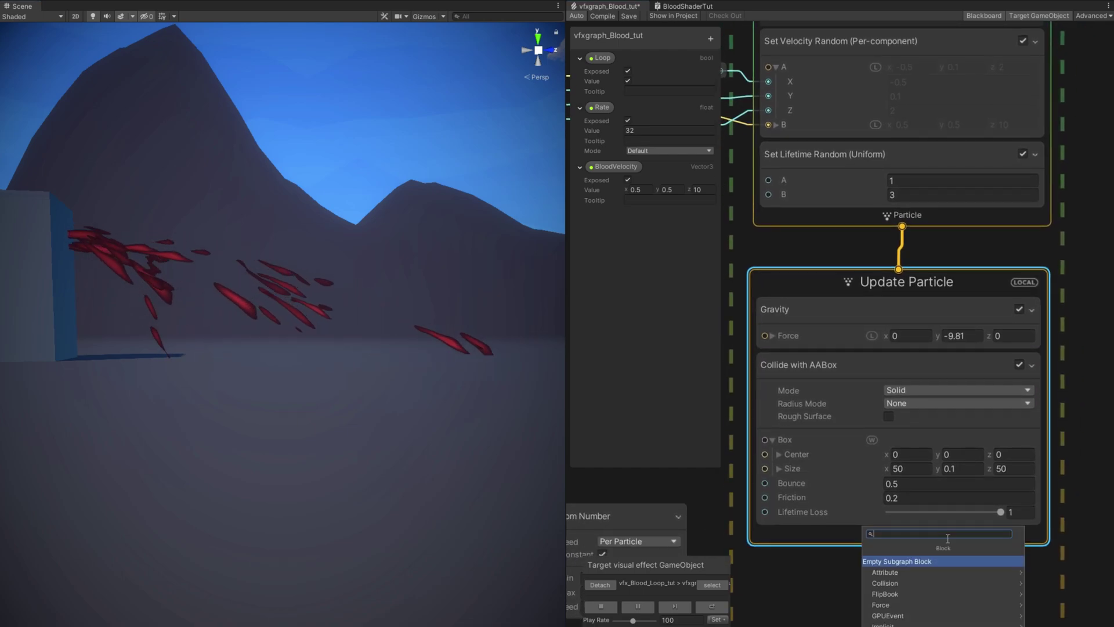
pyautogui.write('trigg')
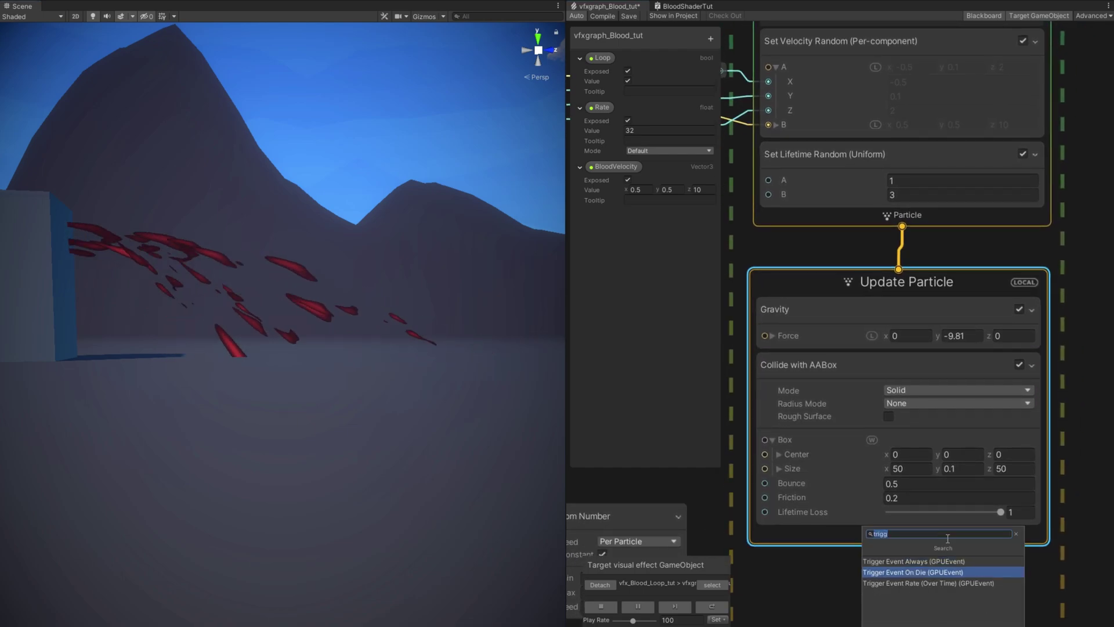
pyautogui.click(913, 572)
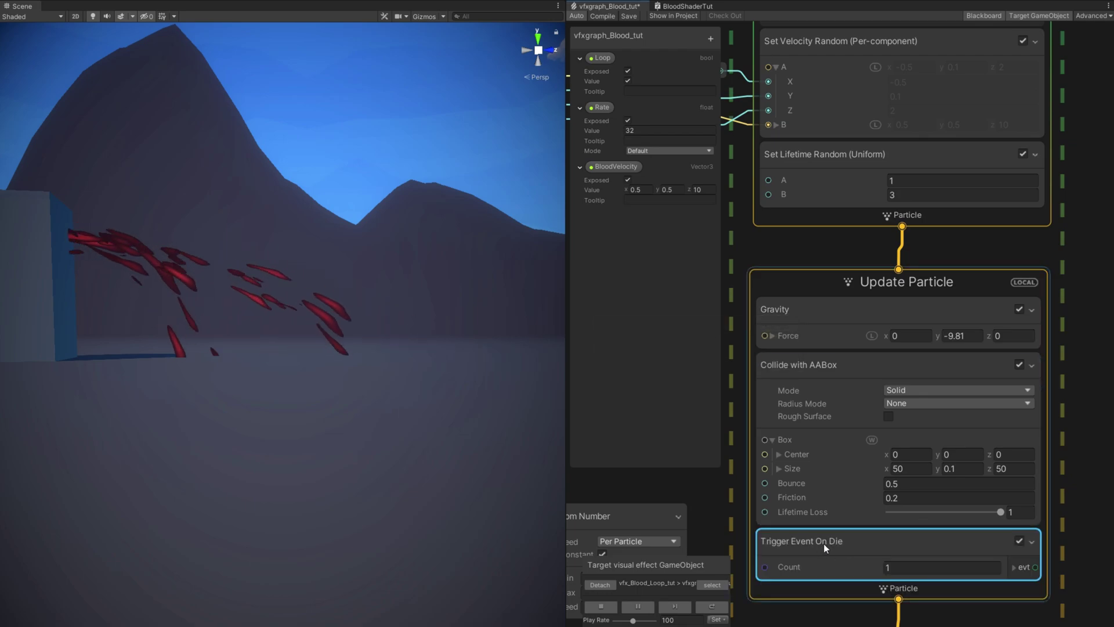
pyautogui.moveTo(1063, 535); pyautogui.dragTo(1033, 404, button='middle')
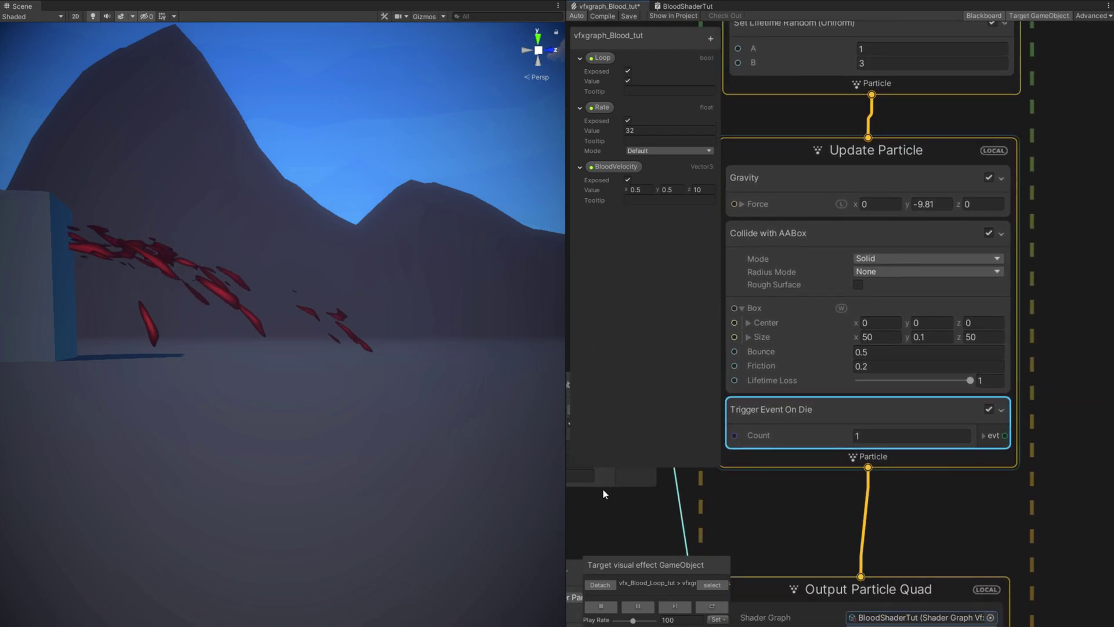
# Add a Simple Heads & Sparks system to the graph beside the existing blood particle system.
pyautogui.moveTo(566, 516); pyautogui.dragTo(318, 516)
pyautogui.scroll(-6, 689, 403)
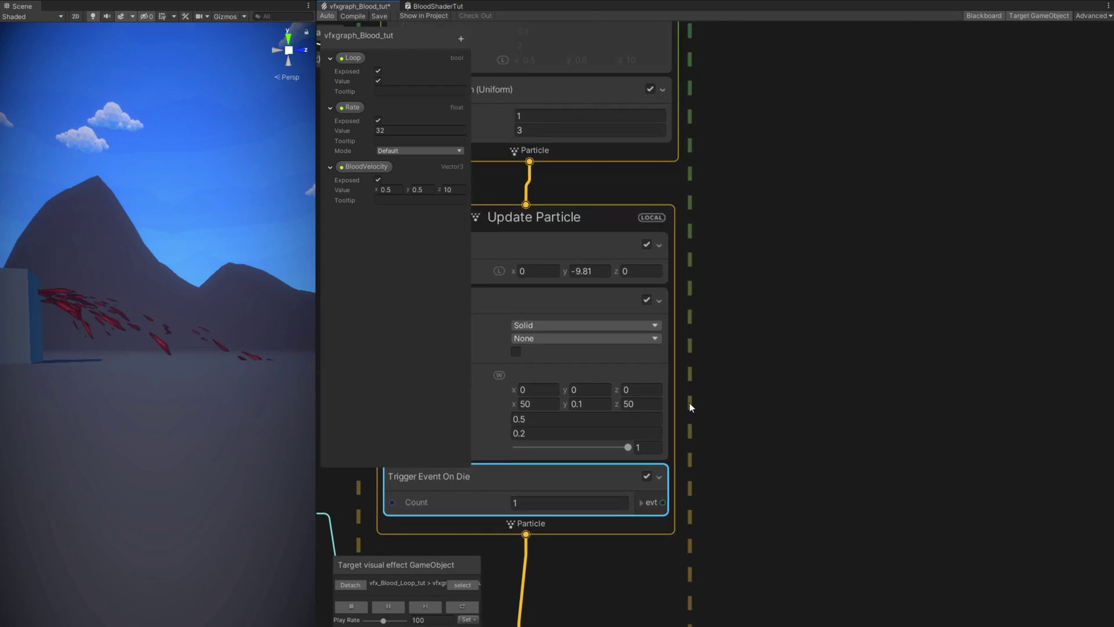
pyautogui.press('space')
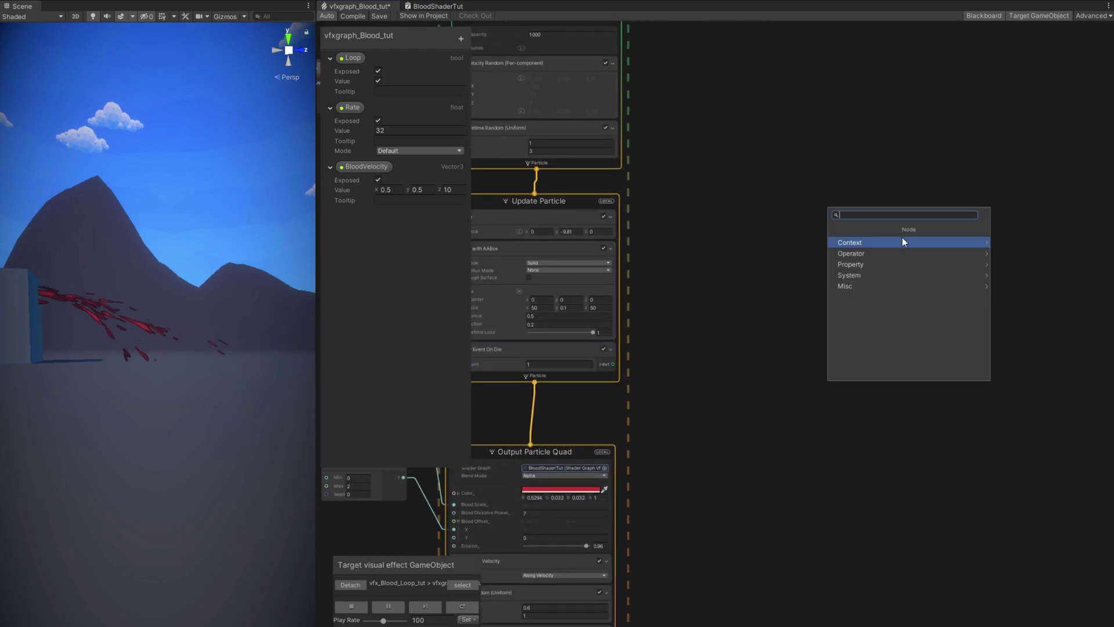
pyautogui.click(866, 275)
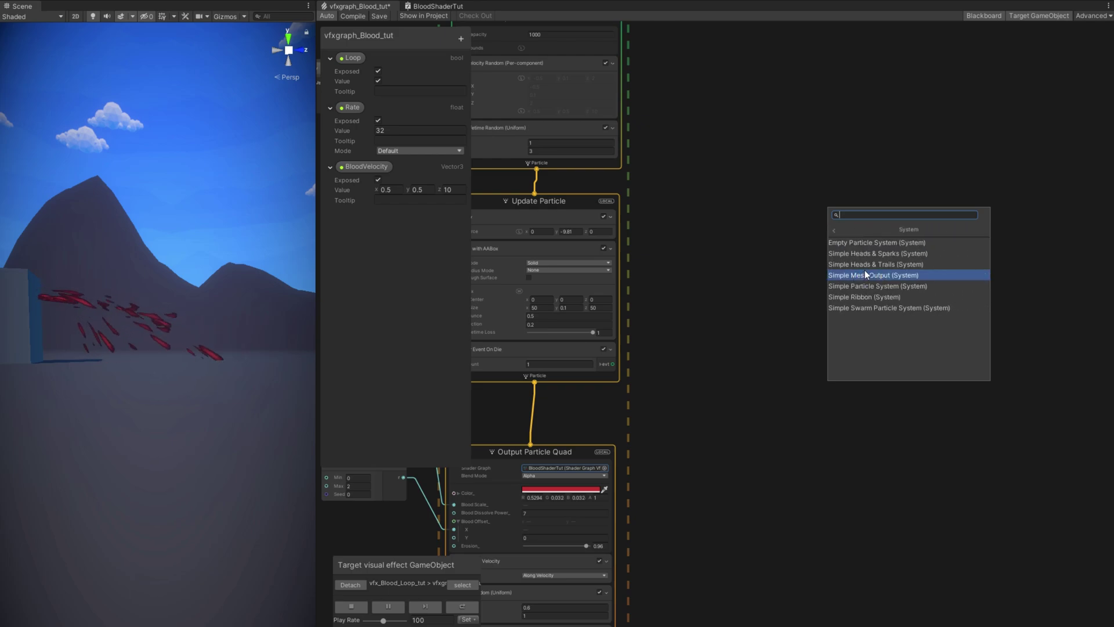
pyautogui.click(895, 251)
# Delete the new system's Spawn context and Heads contexts, keeping only the GPUEvent and Trailing Sparks part.
pyautogui.scroll(-2, 871, 264)
pyautogui.moveTo(854, 277); pyautogui.dragTo(824, 470, button='middle')
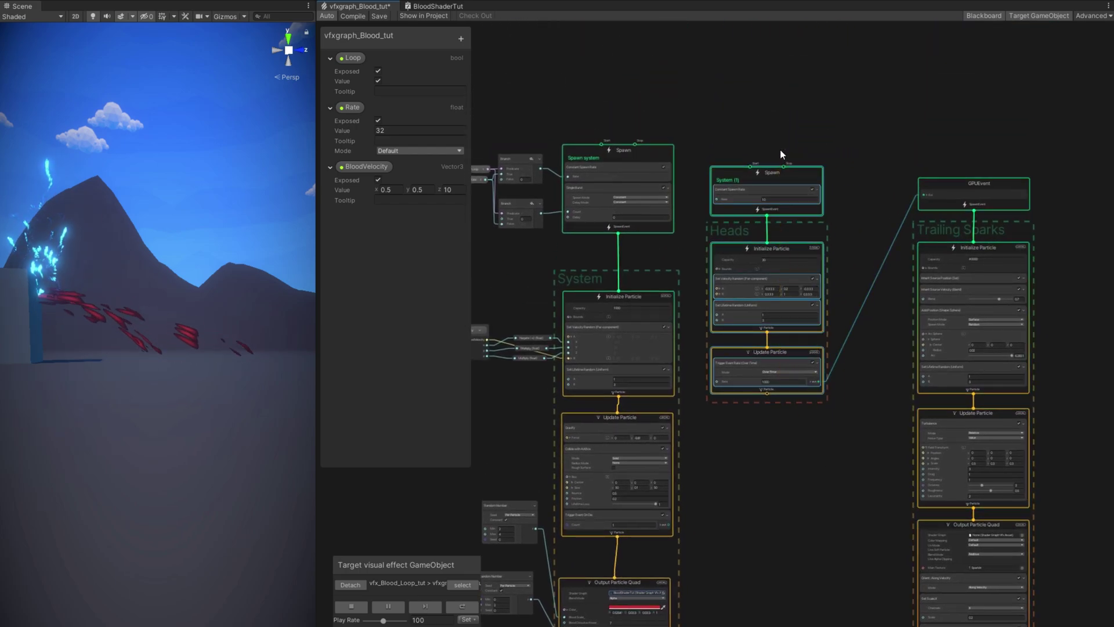
pyautogui.press('Delete')
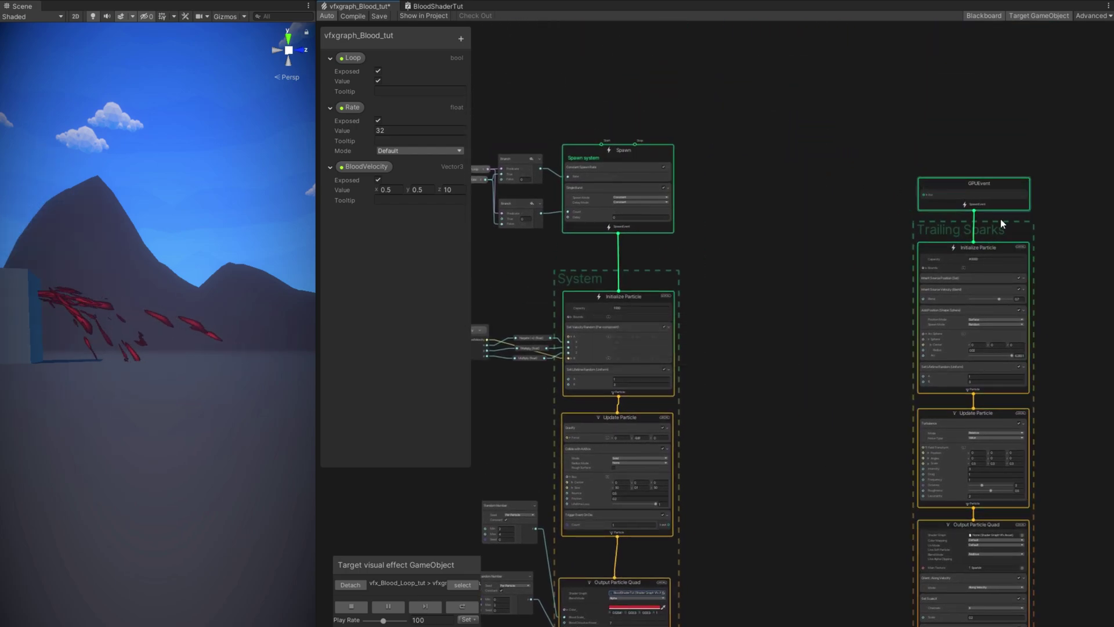
# Move the Trailing Sparks system closer to the blood system and connect Trigger Event On Die's evt output to the GPUEvent.
pyautogui.moveTo(1067, 609); pyautogui.dragTo(854, 177)
pyautogui.moveTo(939, 186); pyautogui.dragTo(830, 213)
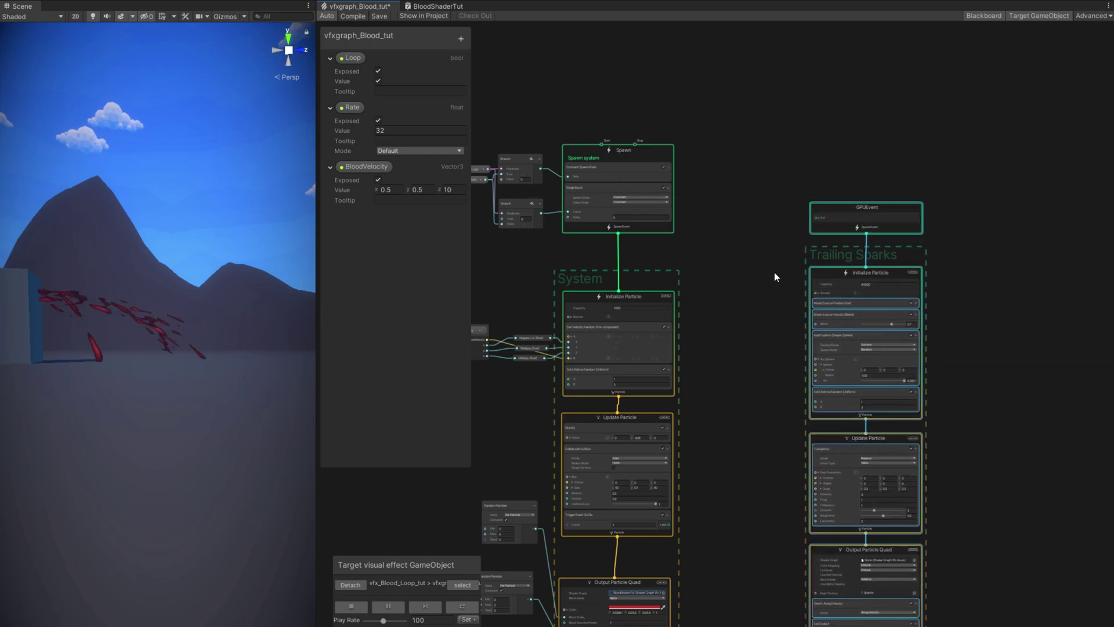
pyautogui.scroll(2, 725, 395)
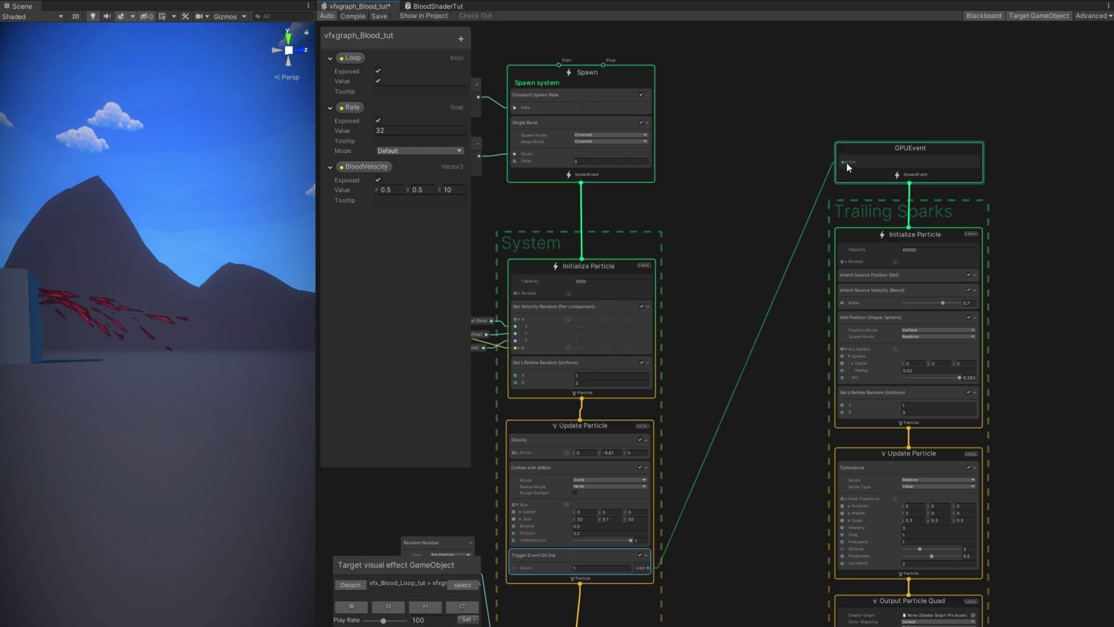
pyautogui.press('q')
pyautogui.moveTo(221, 351); pyautogui.dragTo(230, 347, button='right')
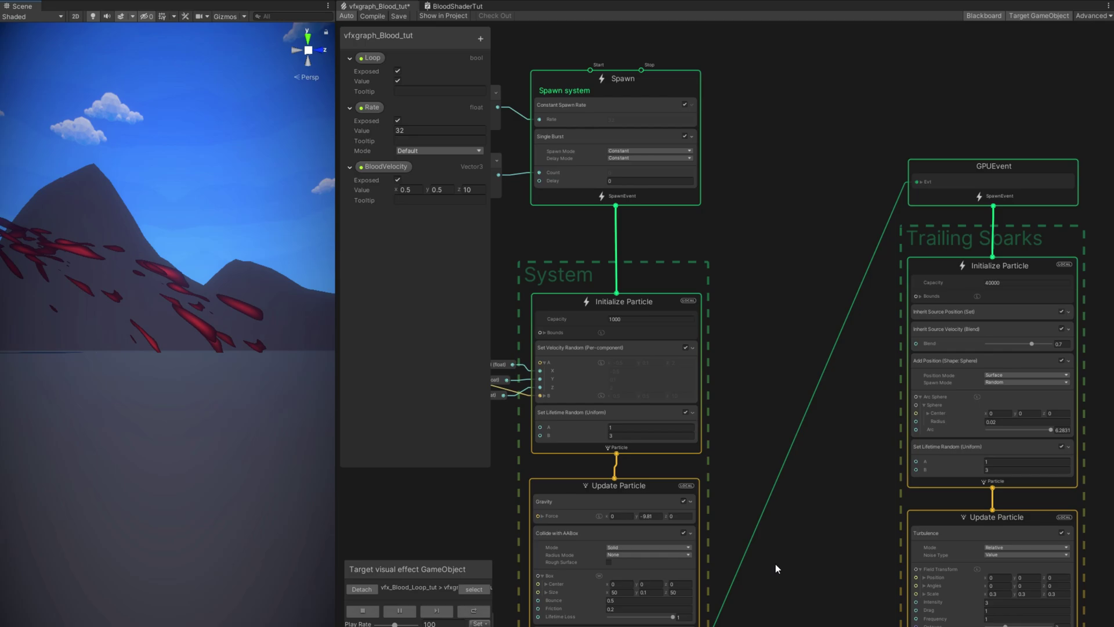
# Align the two Random Number nodes beside the blood system's Output Particle Quad and delete its Set Color over Life block.
pyautogui.moveTo(776, 565); pyautogui.dragTo(761, 267, button='middle')
pyautogui.moveTo(737, 443); pyautogui.dragTo(734, 294, button='middle')
pyautogui.click(601, 295)
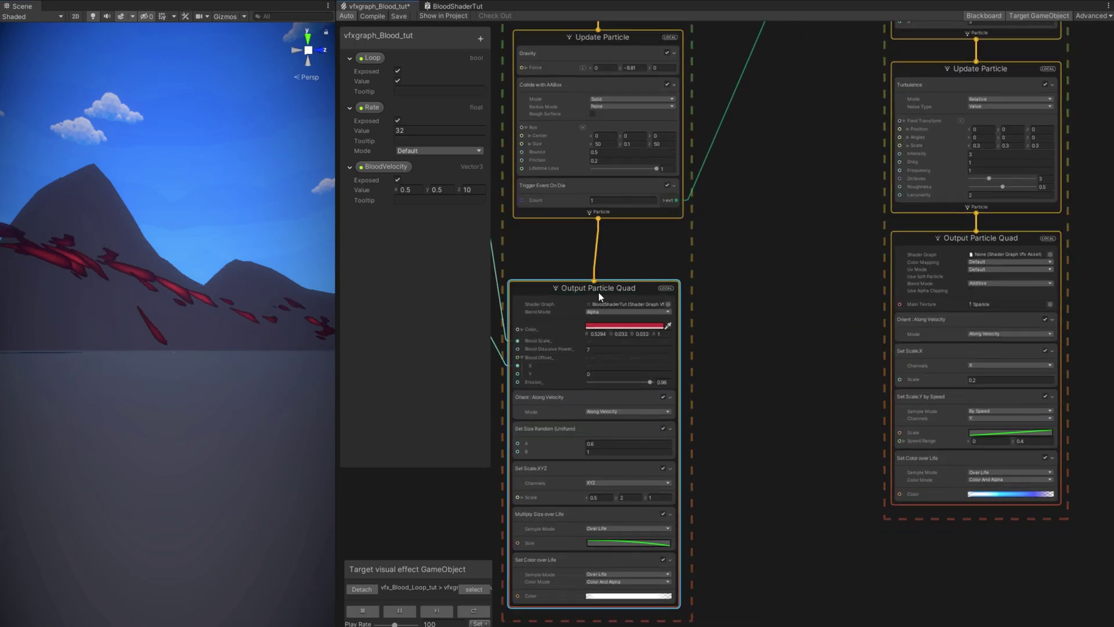
pyautogui.moveTo(598, 292); pyautogui.dragTo(896, 309, button='middle')
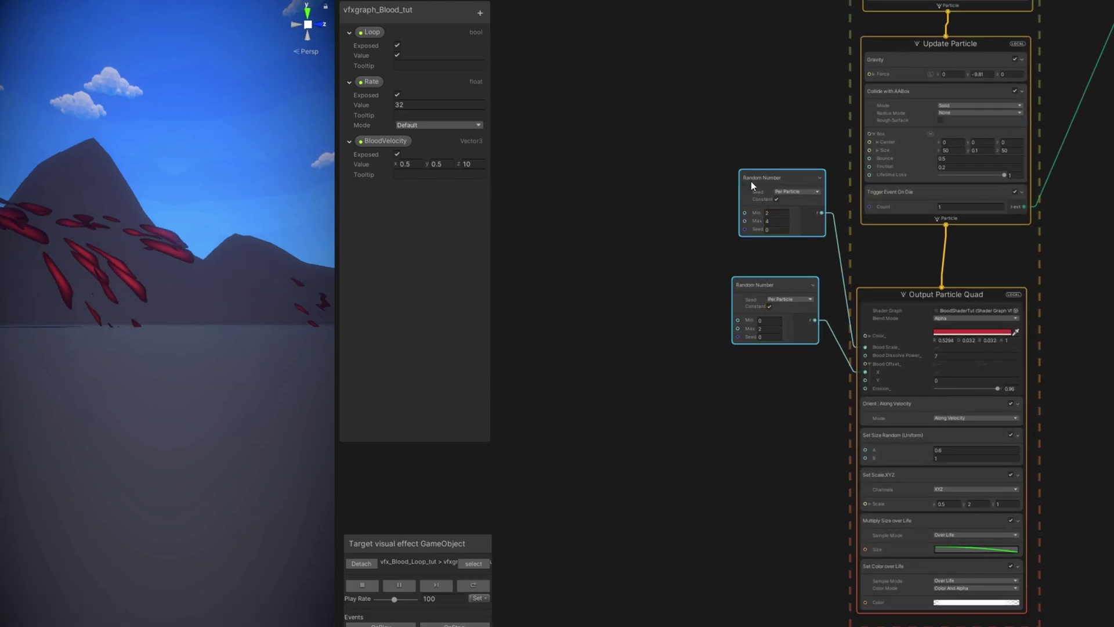
pyautogui.moveTo(751, 207); pyautogui.dragTo(752, 311)
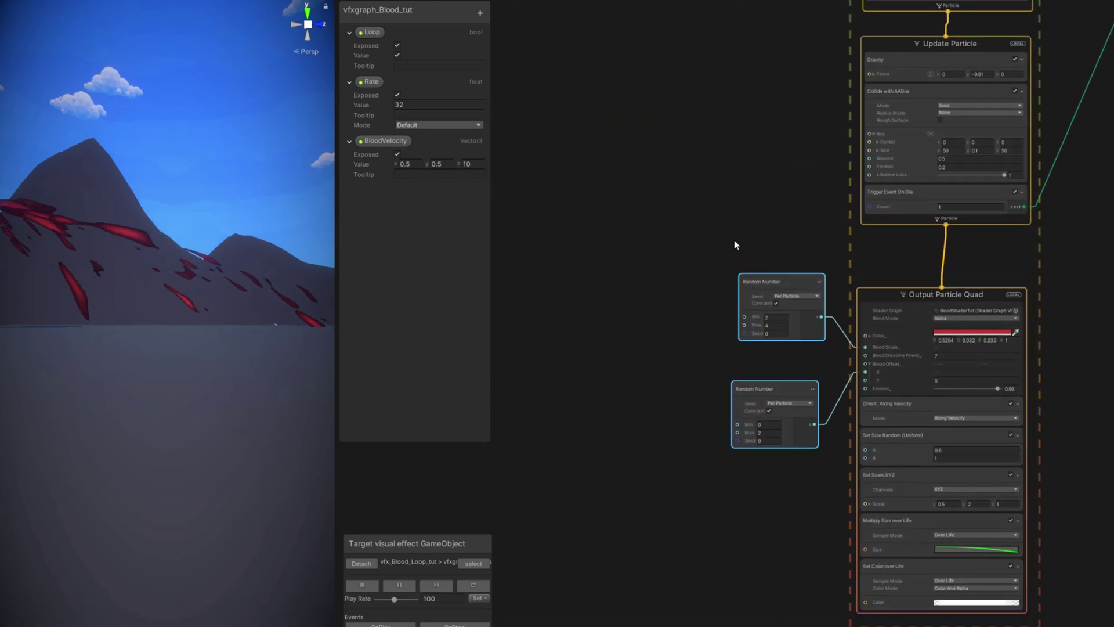
pyautogui.click(920, 580)
pyautogui.press('Delete')
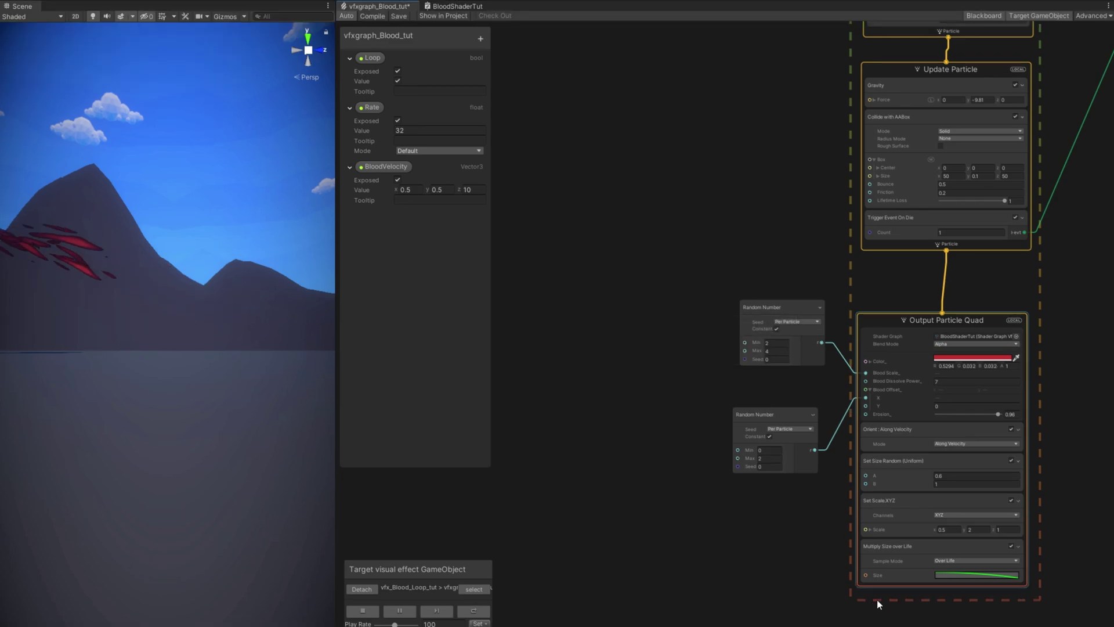
# Replace the Trailing Sparks output with a copy of the blood Output Particle Quad and its Random Number nodes, linked to Update Particle.
pyautogui.moveTo(804, 415); pyautogui.dragTo(723, 295)
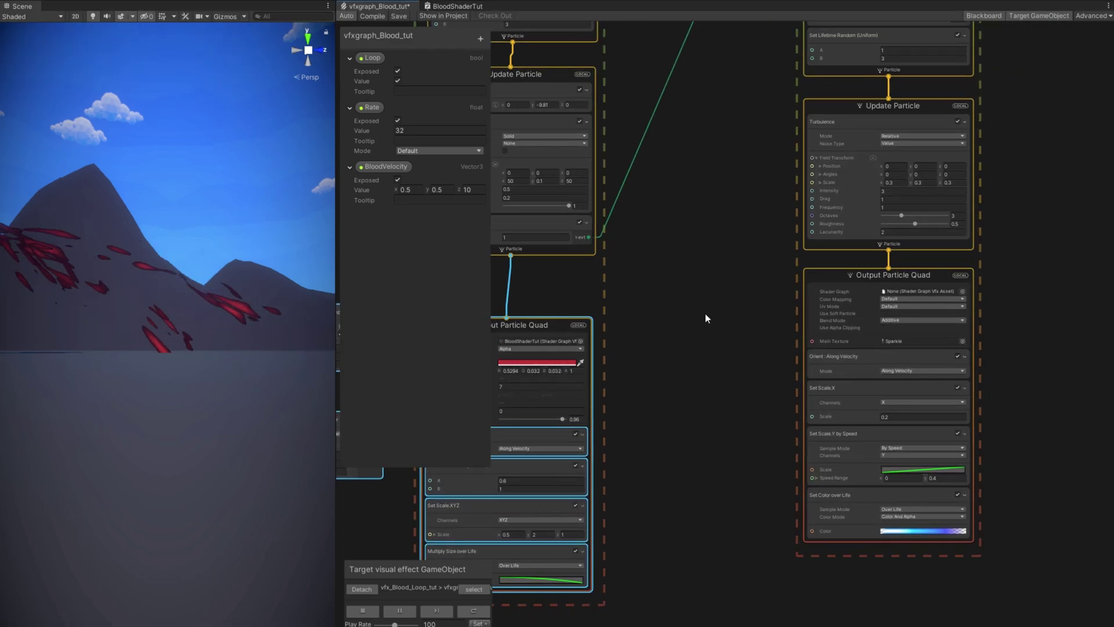
pyautogui.click(838, 273)
pyautogui.press('Delete')
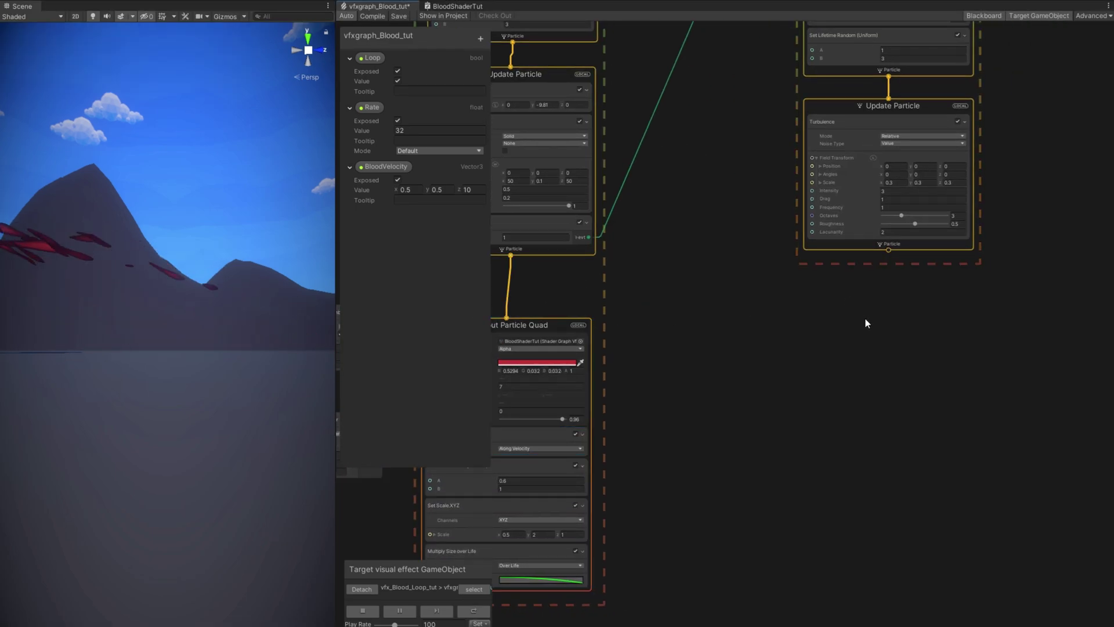
pyautogui.hotkey('ctrl', 'v')
pyautogui.moveTo(764, 241); pyautogui.dragTo(783, 358)
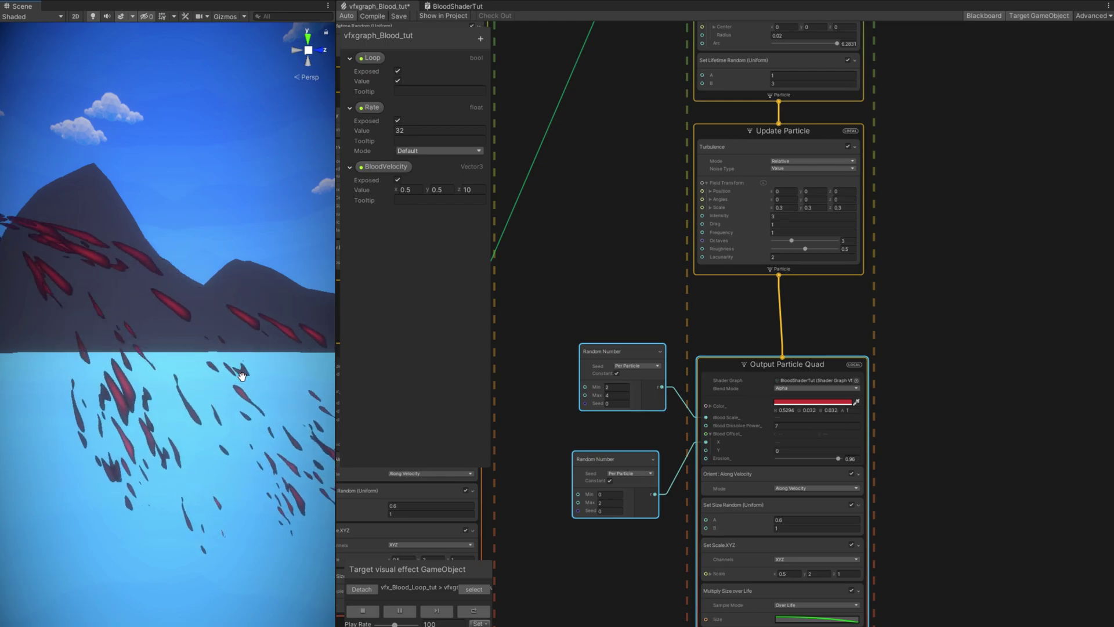
pyautogui.moveTo(594, 582); pyautogui.dragTo(586, 559, button='middle')
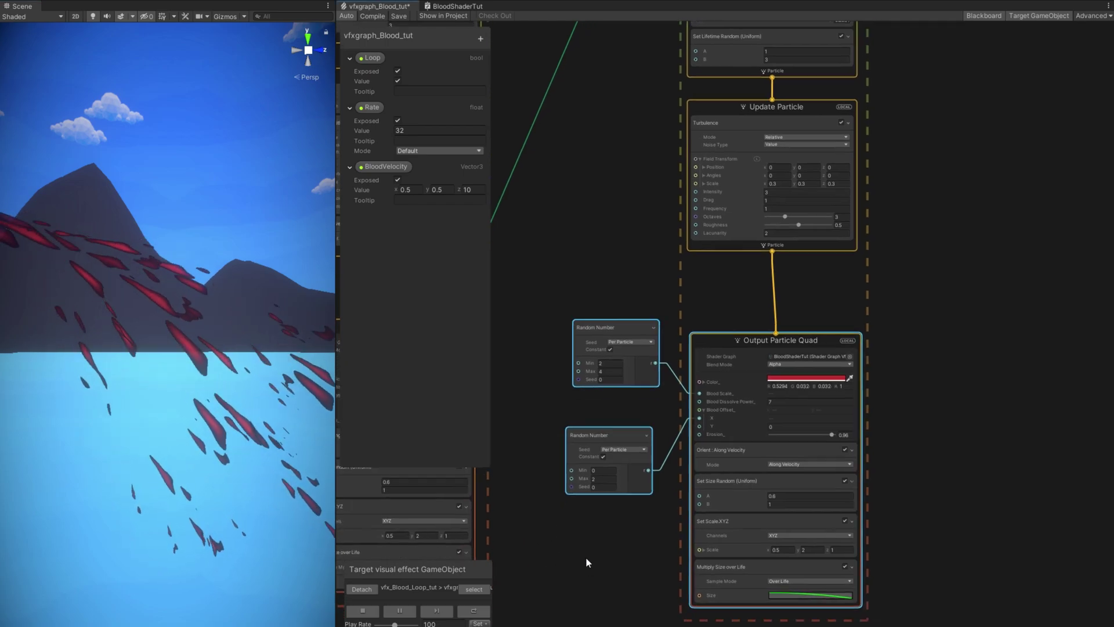
# Delete the Inherit Source Velocity and Add Position (Shape: Sphere) blocks from the Trailing Sparks Initialize Particle context.
pyautogui.moveTo(685, 45); pyautogui.dragTo(675, 323, button='middle')
pyautogui.scroll(3, 674, 314)
pyautogui.moveTo(659, 246); pyautogui.dragTo(609, 400, button='middle')
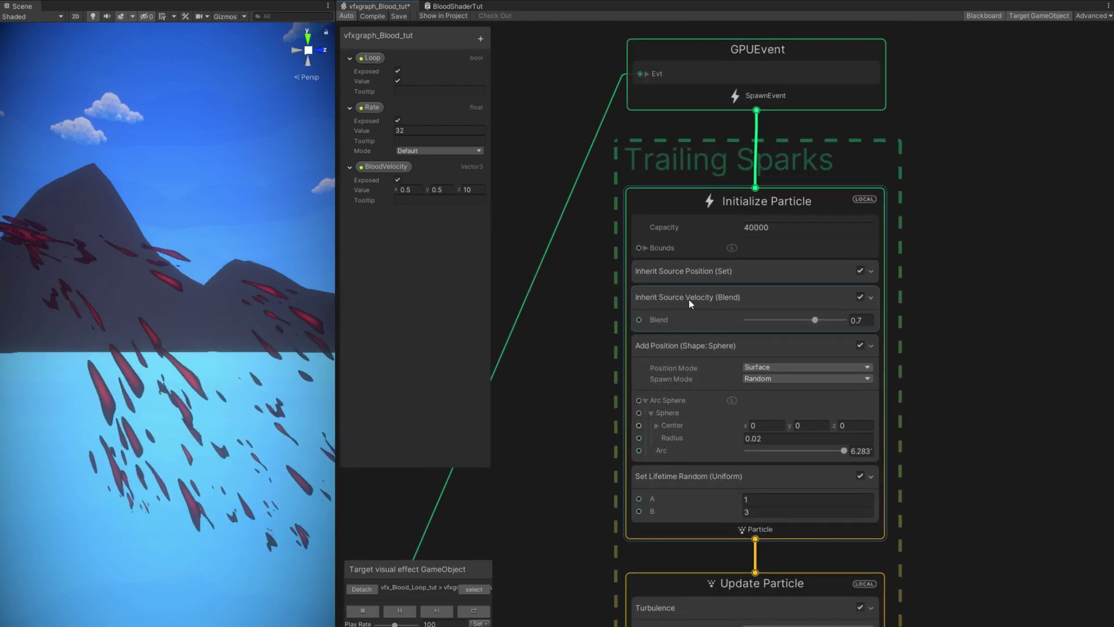
pyautogui.click(709, 296)
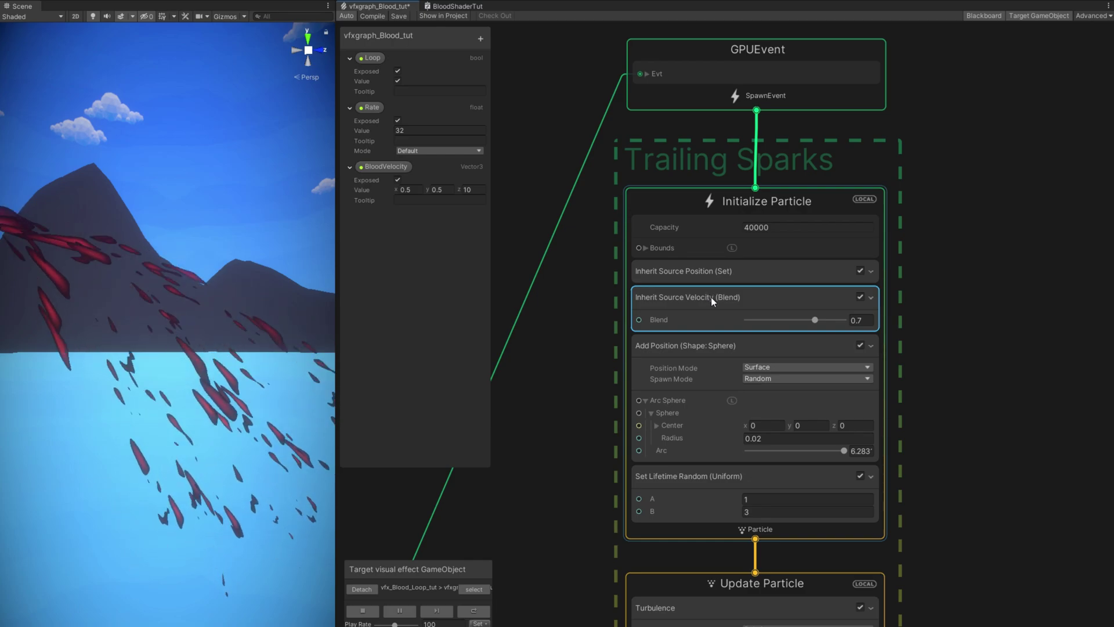
pyautogui.press('Delete')
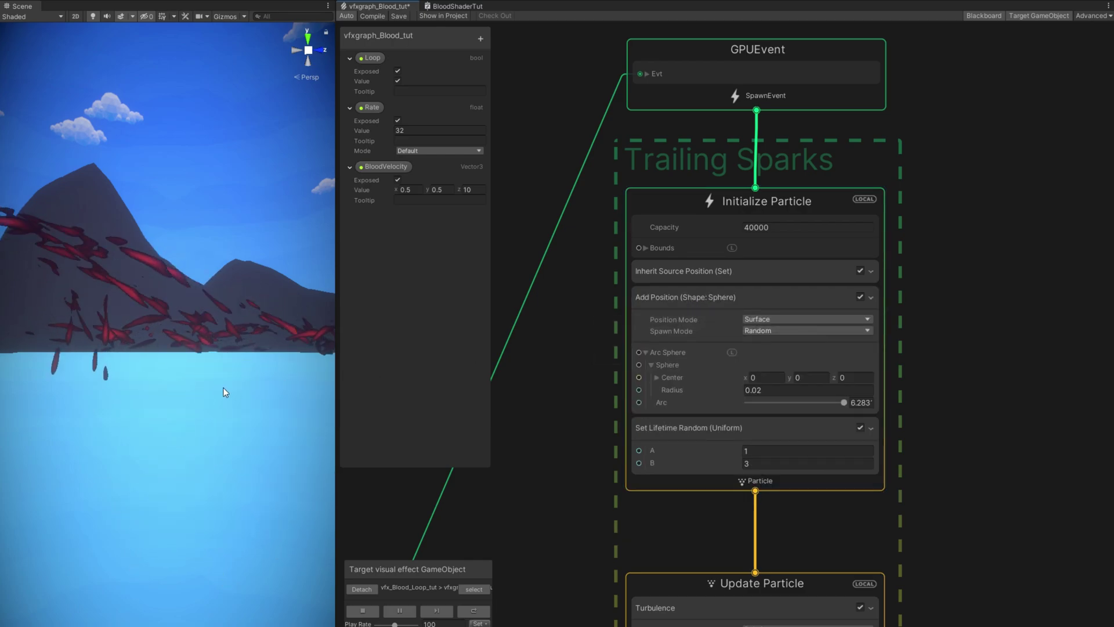
pyautogui.click(707, 301)
pyautogui.press('Delete')
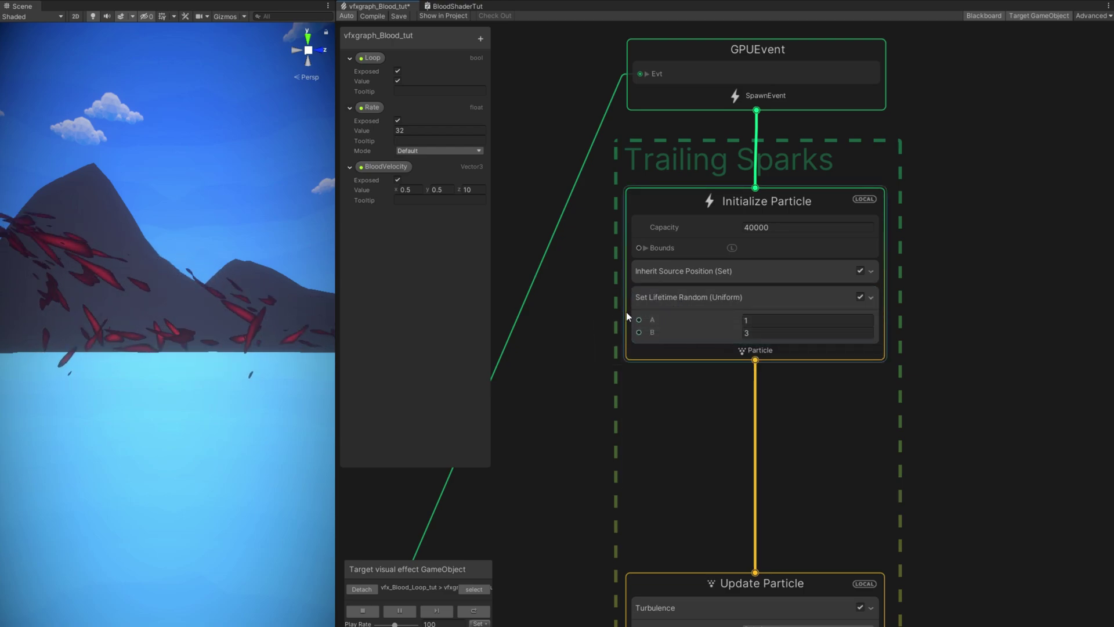
# Delete the Turbulence block from the Trailing Sparks Update Particle context and check the impacts in the Scene view.
pyautogui.click(653, 307)
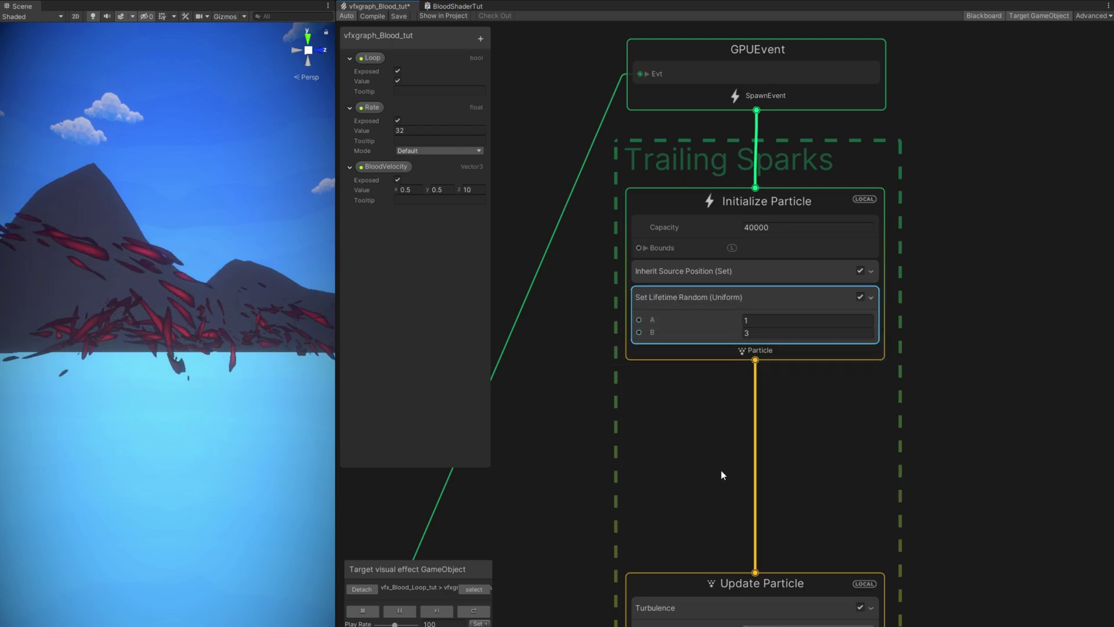
pyautogui.moveTo(674, 422); pyautogui.dragTo(721, 344, button='middle')
pyautogui.click(712, 521)
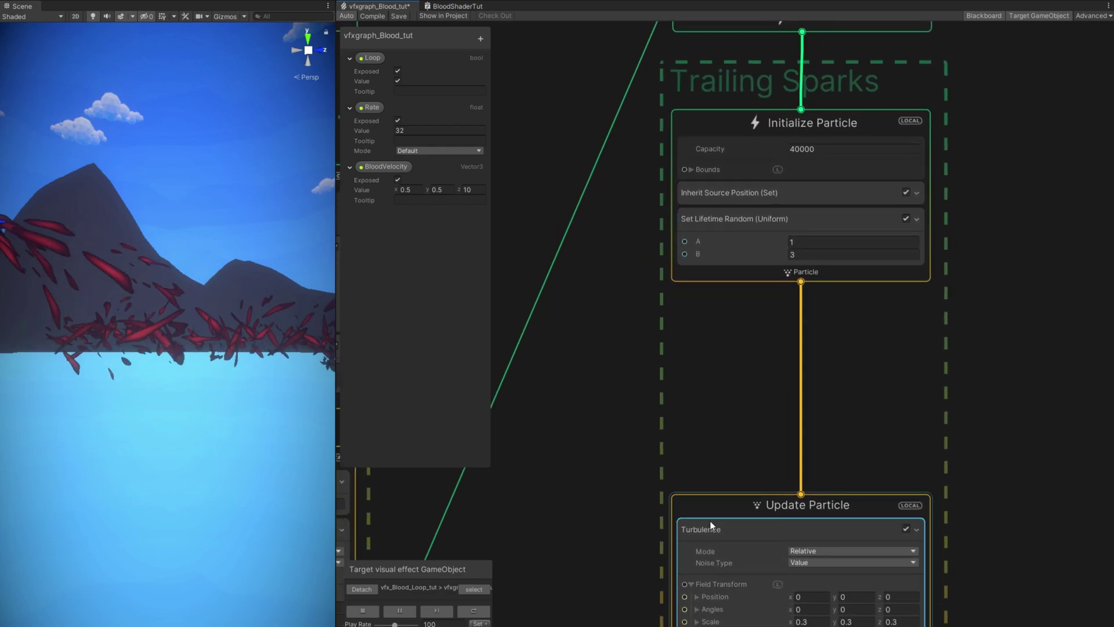
pyautogui.press('Delete')
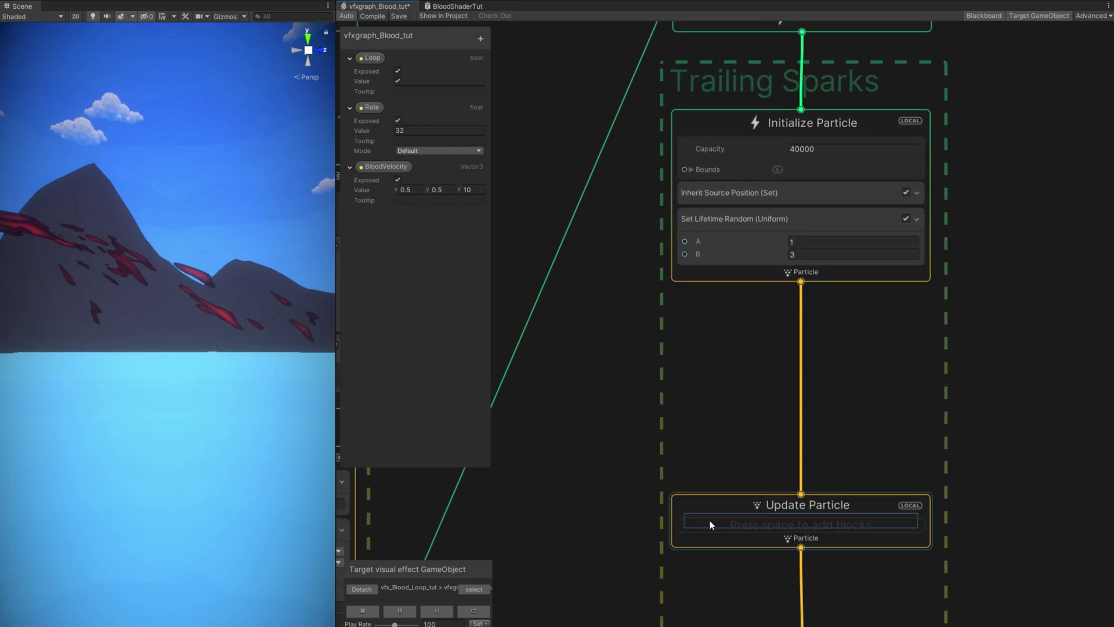
pyautogui.moveTo(295, 442); pyautogui.dragTo(263, 431, button='middle')
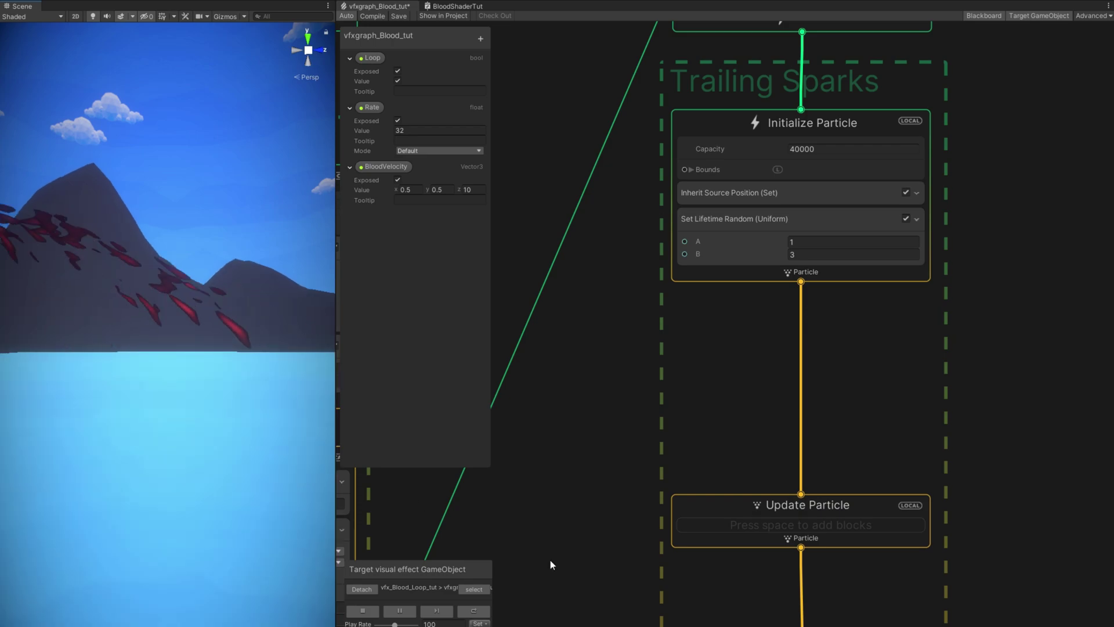
# Delete the Orient: Along Velocity block from the Trailing Sparks Output Particle Quad and check the splashes on the ground.
pyautogui.moveTo(550, 559); pyautogui.dragTo(567, 263, button='middle')
pyautogui.moveTo(608, 413); pyautogui.dragTo(623, 203, button='middle')
pyautogui.click(719, 570)
pyautogui.moveTo(719, 570); pyautogui.dragTo(713, 404, button='middle')
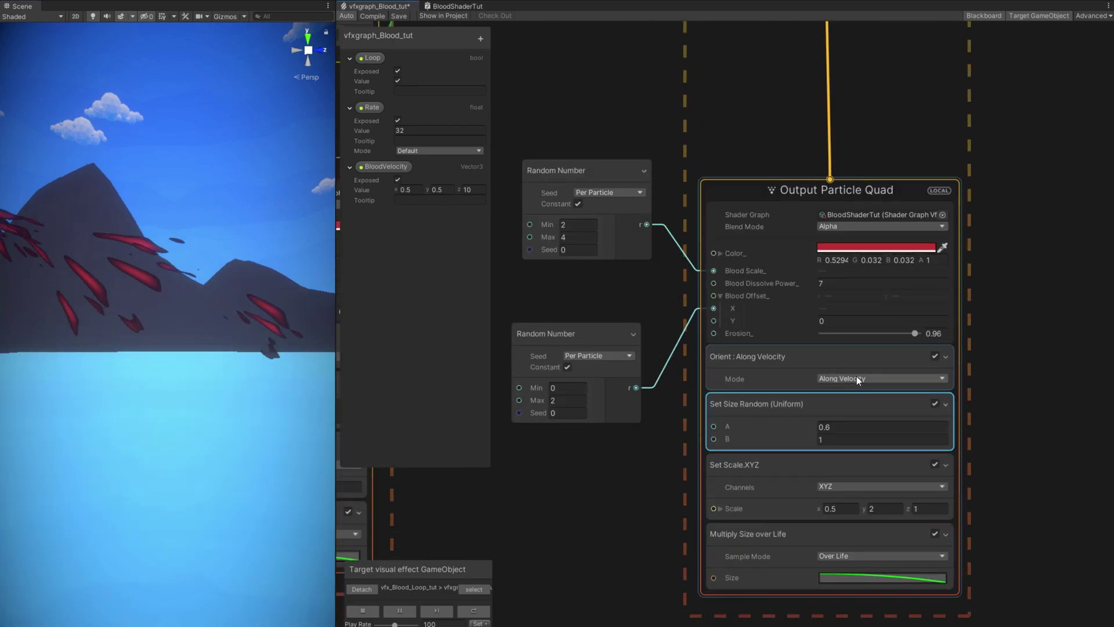
pyautogui.click(836, 373)
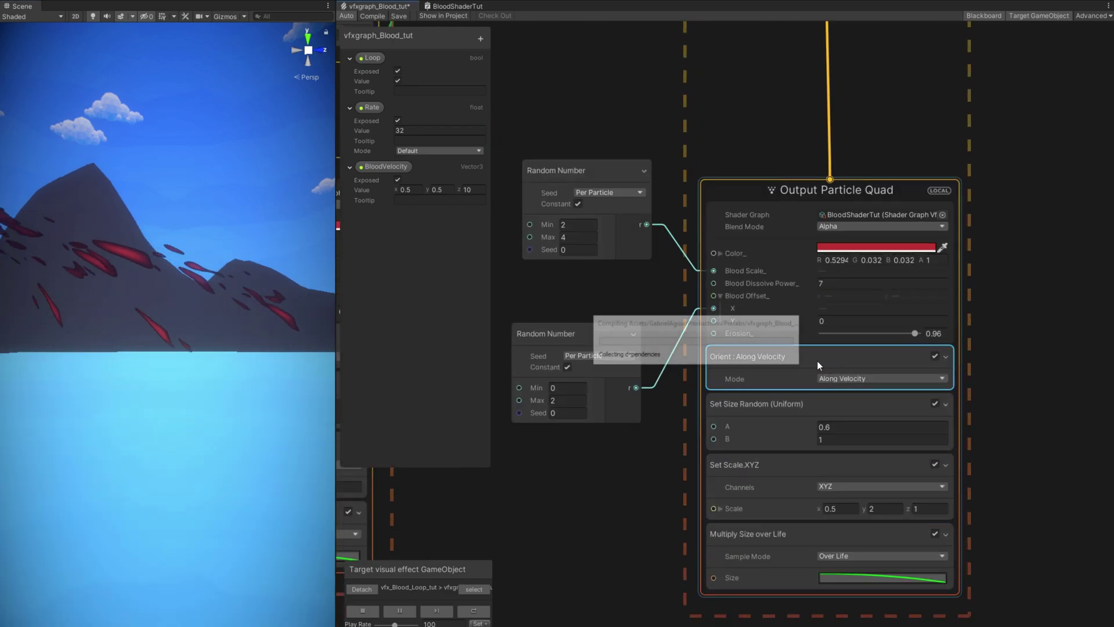
pyautogui.press('Delete')
pyautogui.moveTo(250, 364); pyautogui.dragTo(245, 405, button='middle')
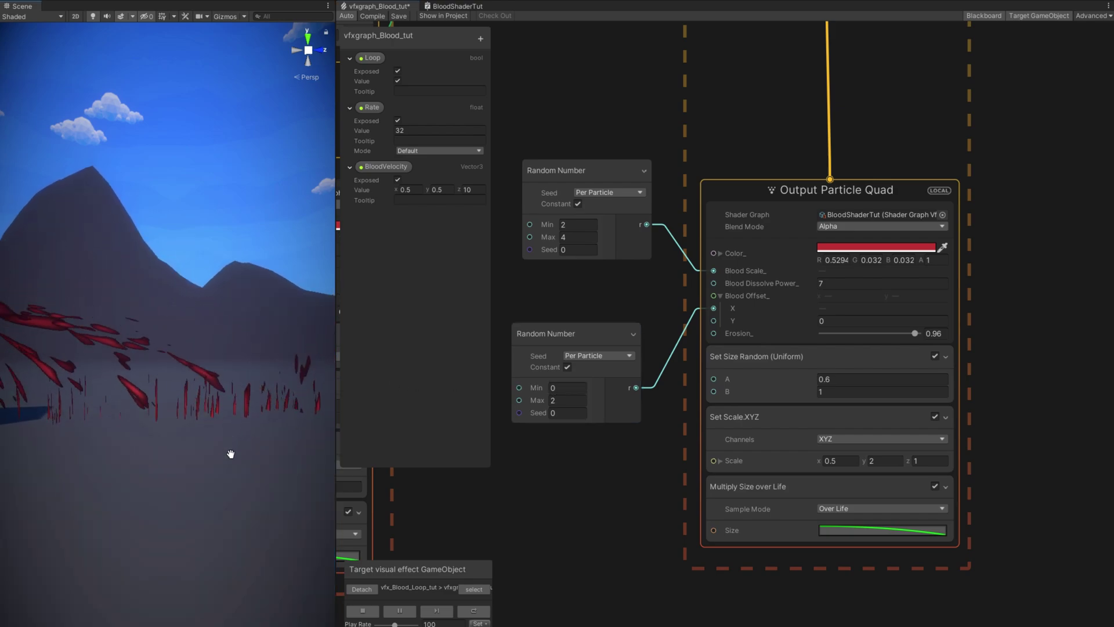
# Add a Set Angle.XYZ block below Set Lifetime Random in Trailing Sparks, adjust its X angle to lay the splashes flat, and inspect them.
pyautogui.scroll(10, 669, 315)
pyautogui.scroll(3, 708, 375)
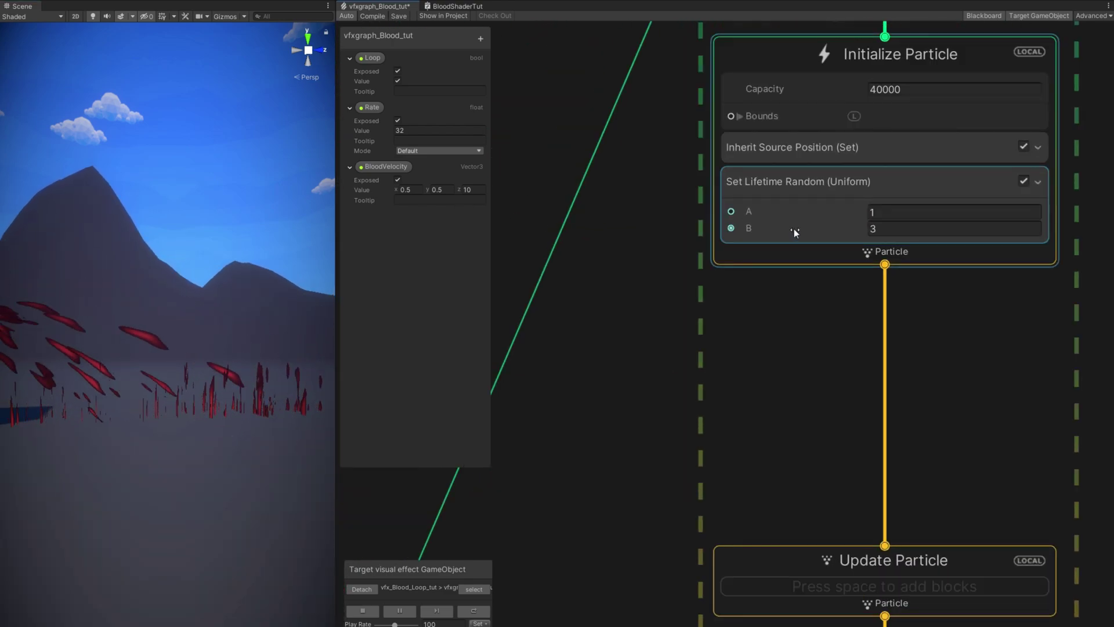
pyautogui.click(794, 233)
pyautogui.press('space')
pyautogui.write('sset')
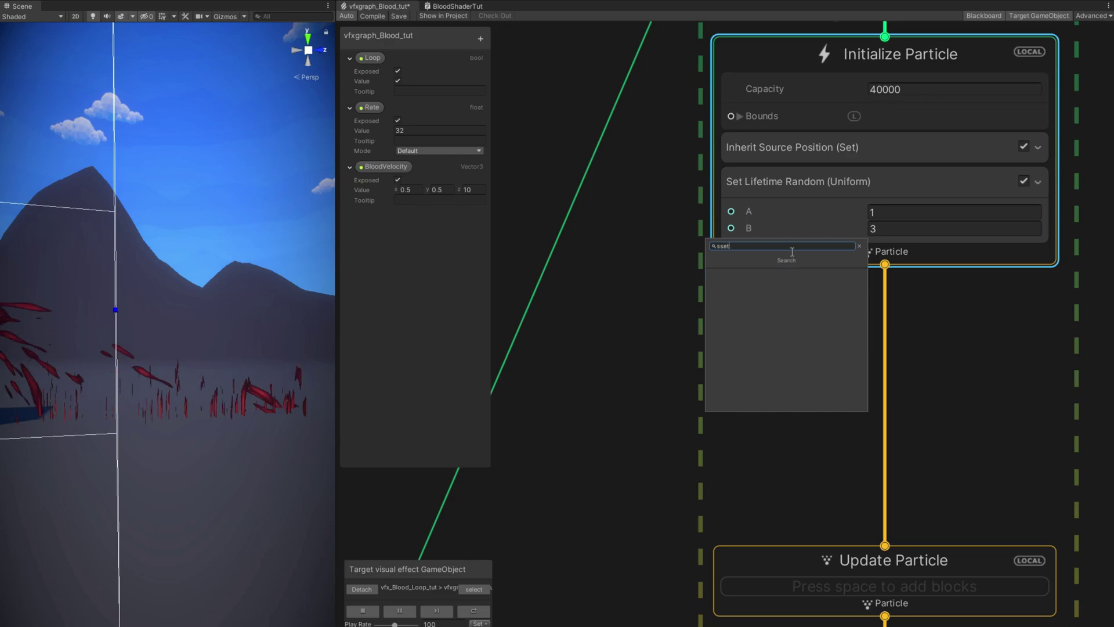
pyautogui.press('BackSpace')
pyautogui.press('BackSpace')
pyautogui.press('BackSpace')
pyautogui.write('et ang')
pyautogui.press('Return')
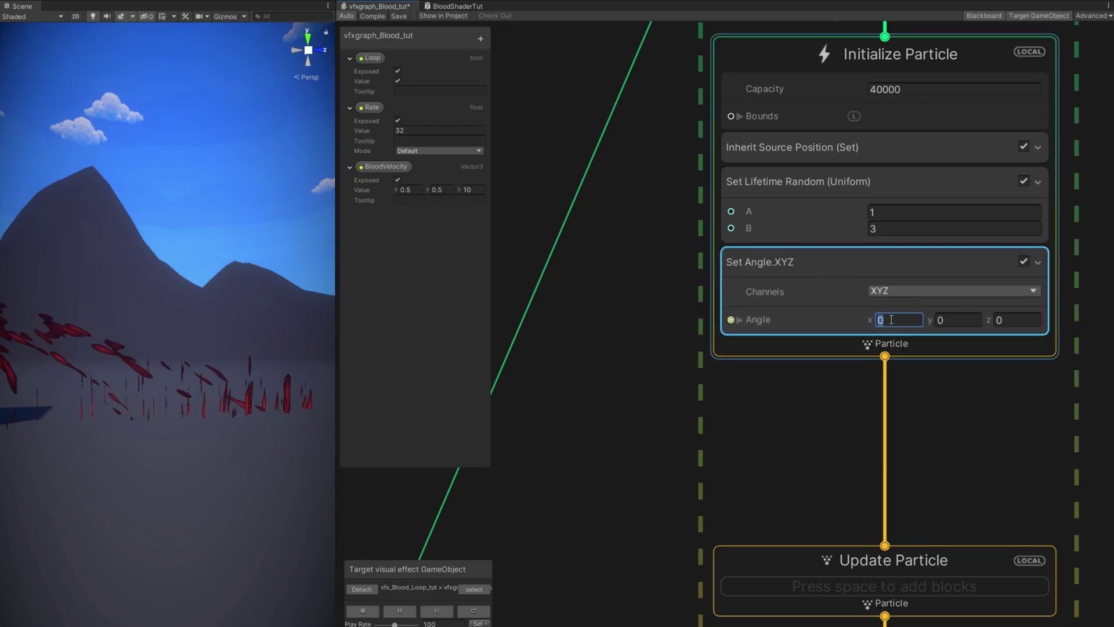
pyautogui.moveTo(340, 494); pyautogui.dragTo(578, 481)
pyautogui.moveTo(430, 464); pyautogui.dragTo(508, 523, button='right')
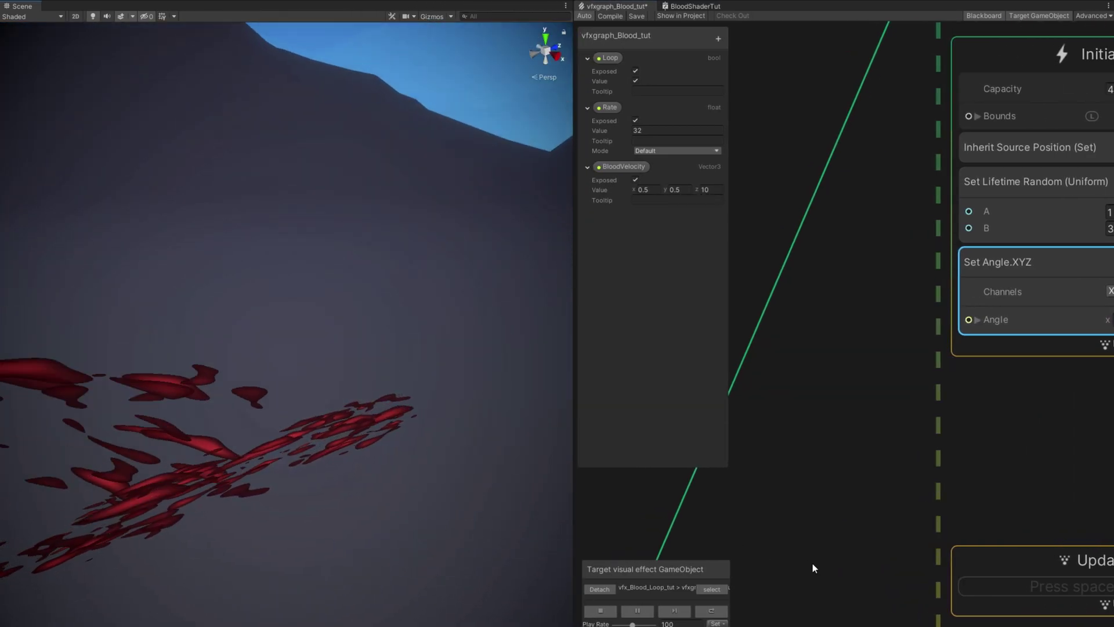
# Delete the Set Scale.XYZ block from the Trailing Sparks Output Particle Quad.
pyautogui.moveTo(812, 563); pyautogui.dragTo(713, 354, button='middle')
pyautogui.moveTo(848, 601); pyautogui.dragTo(852, 132, button='middle')
pyautogui.moveTo(848, 562); pyautogui.dragTo(753, 471, button='middle')
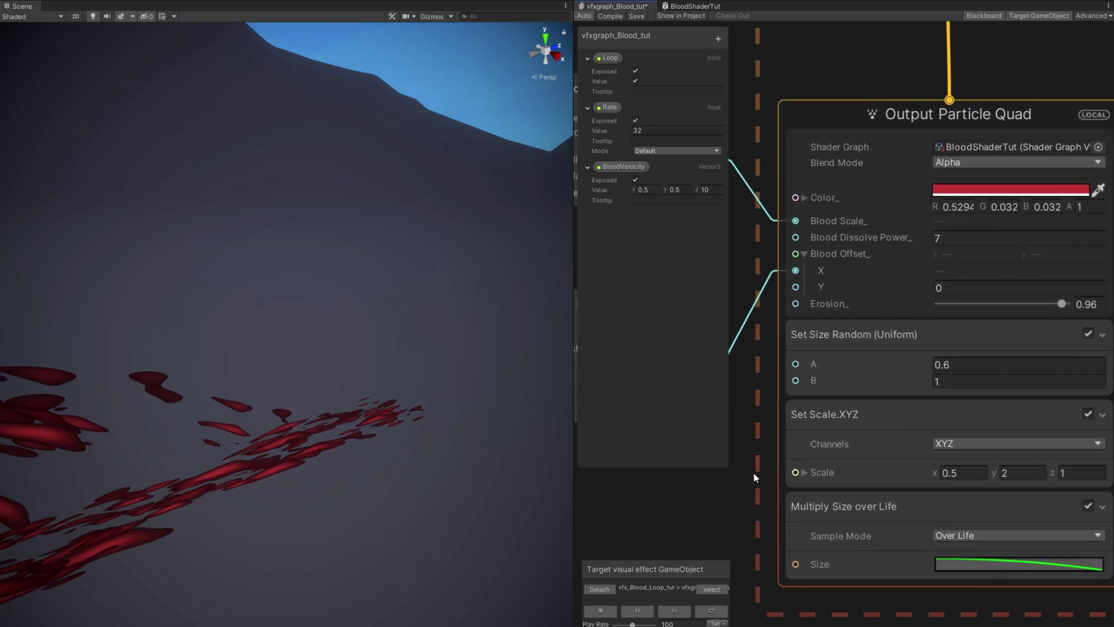
pyautogui.moveTo(574, 497); pyautogui.dragTo(469, 496)
pyautogui.click(709, 451)
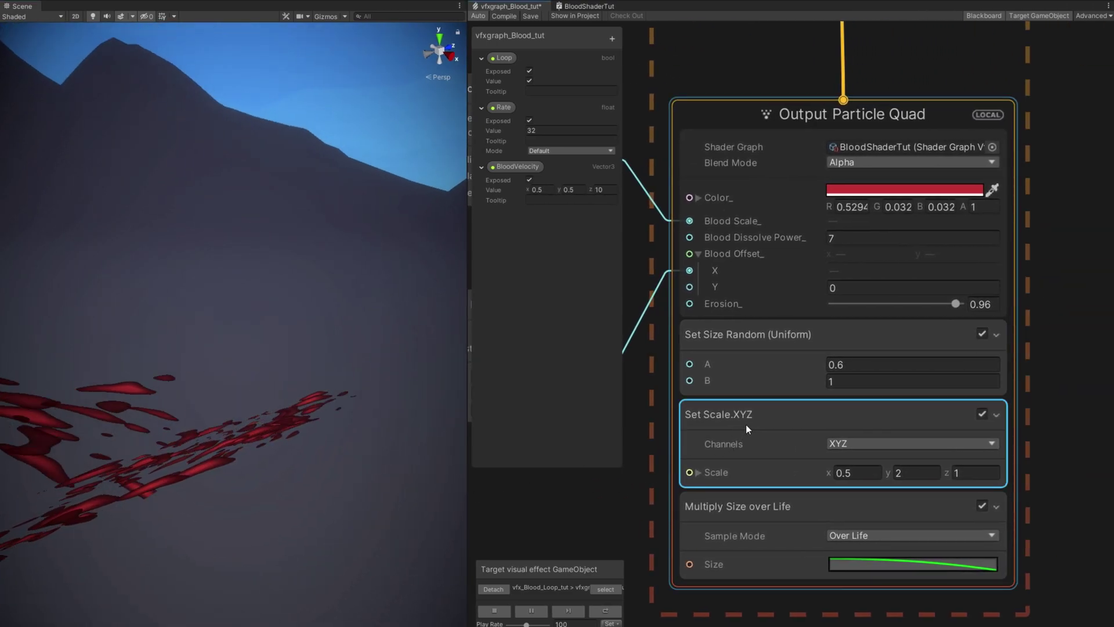
pyautogui.press('Delete')
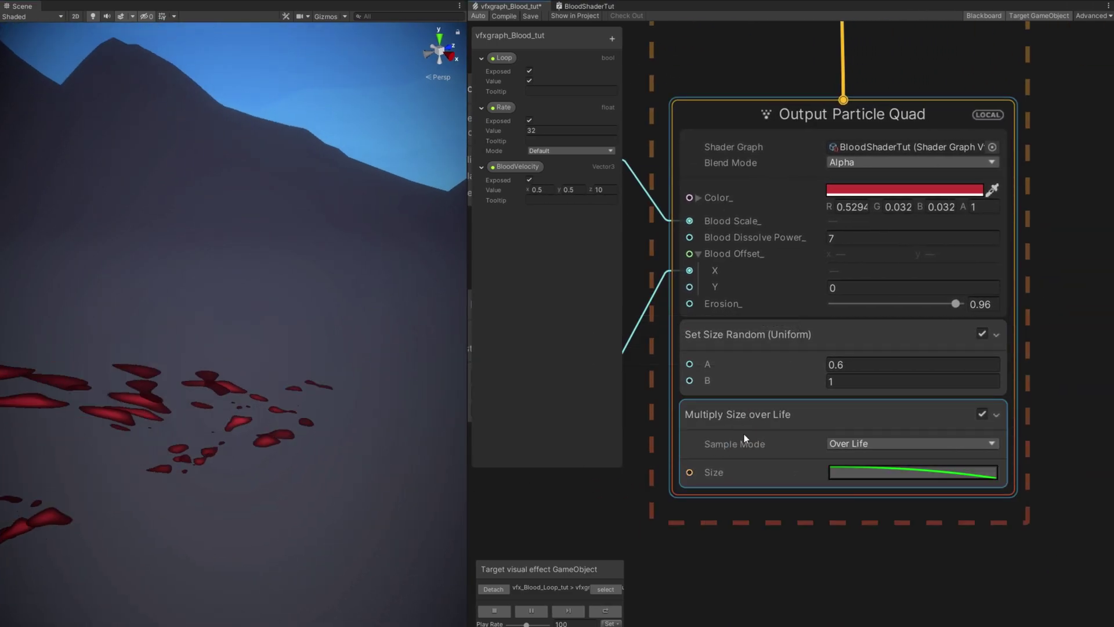
# Reshape the Multiply Size over Life curve to rise steeply from a small start value and stay flat at 1.
pyautogui.click(859, 472)
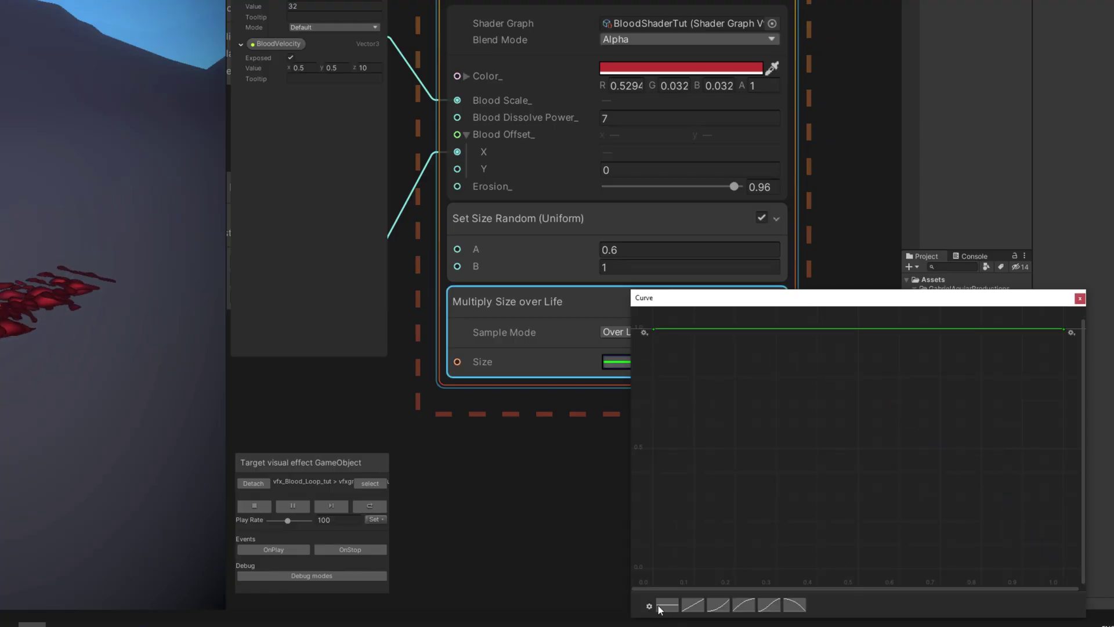
pyautogui.rightClick(663, 330)
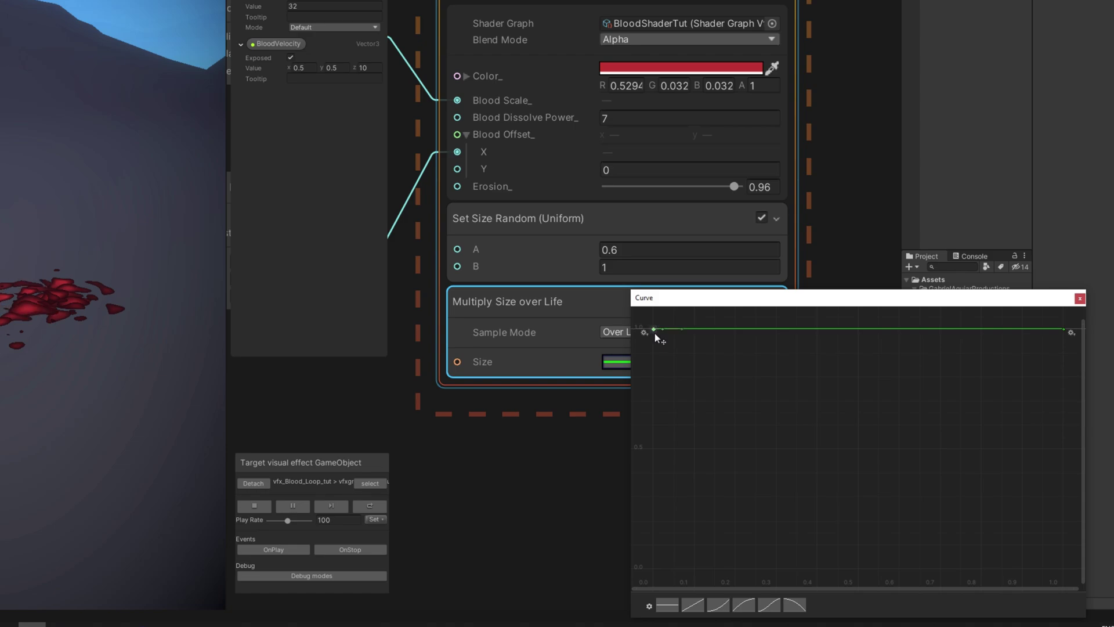
pyautogui.moveTo(654, 333); pyautogui.dragTo(653, 443)
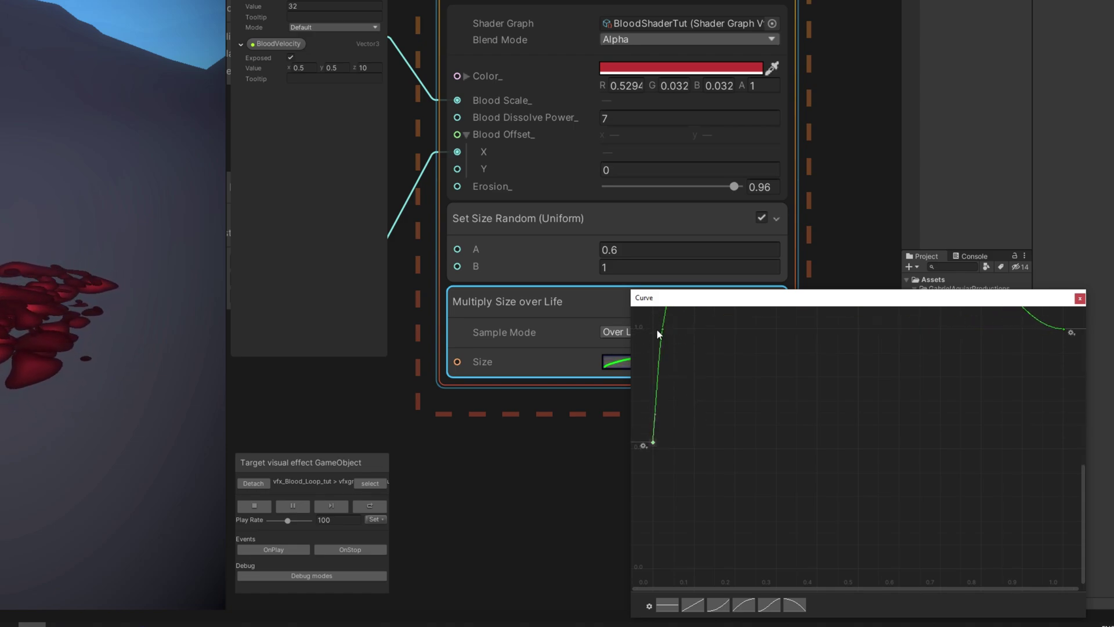
pyautogui.click(662, 329)
pyautogui.moveTo(657, 354); pyautogui.dragTo(634, 332)
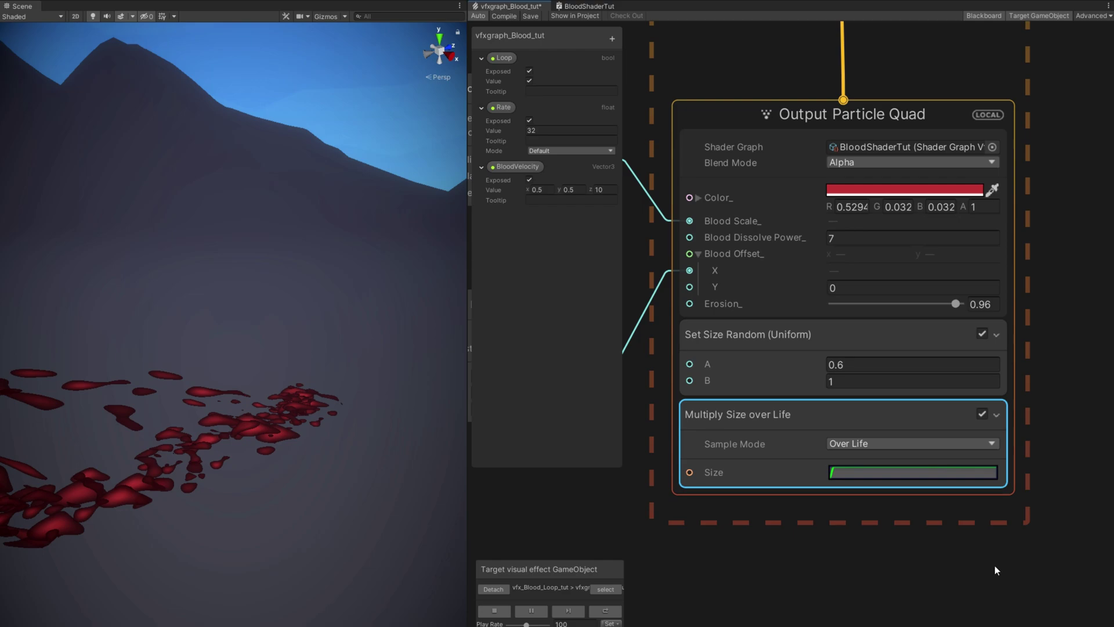
# Set the Trailing Sparks Set Size Random range to A 0.2 and B 0.5 and inspect the splashes in the Scene view.
pyautogui.click(857, 367)
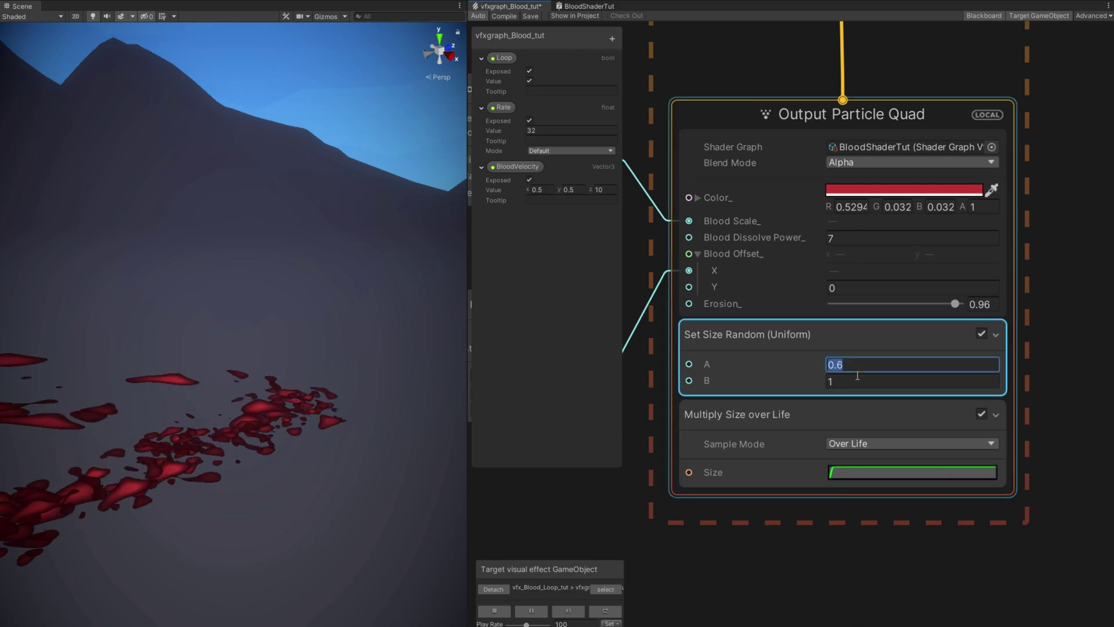
pyautogui.write('.2')
pyautogui.write('0.5')
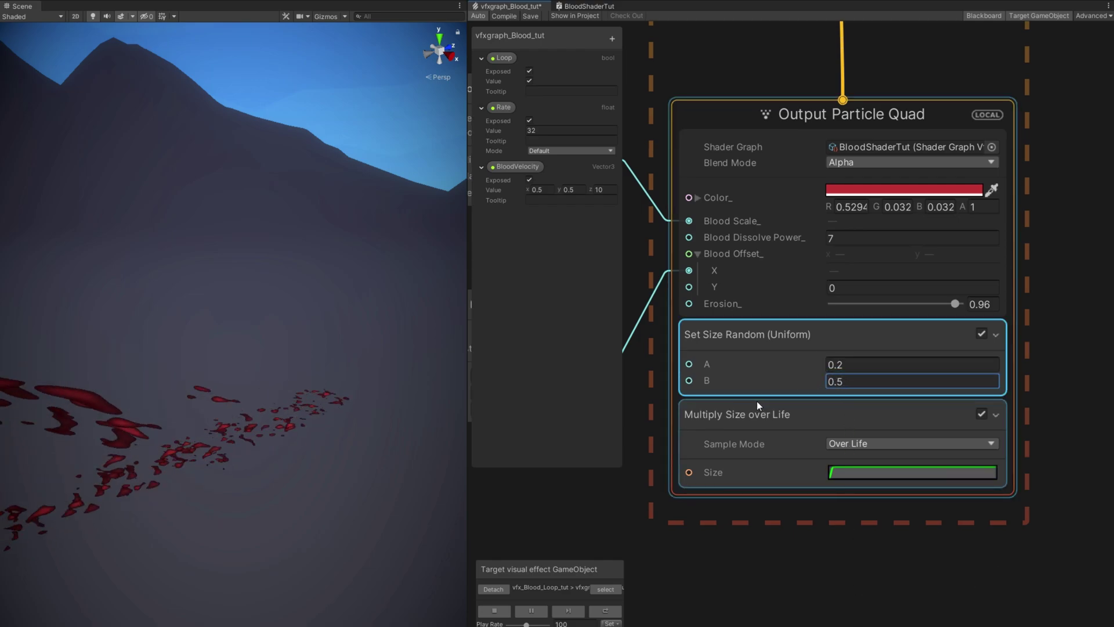
pyautogui.moveTo(685, 566); pyautogui.dragTo(866, 594, button='middle')
pyautogui.moveTo(399, 482); pyautogui.dragTo(343, 497, button='right')
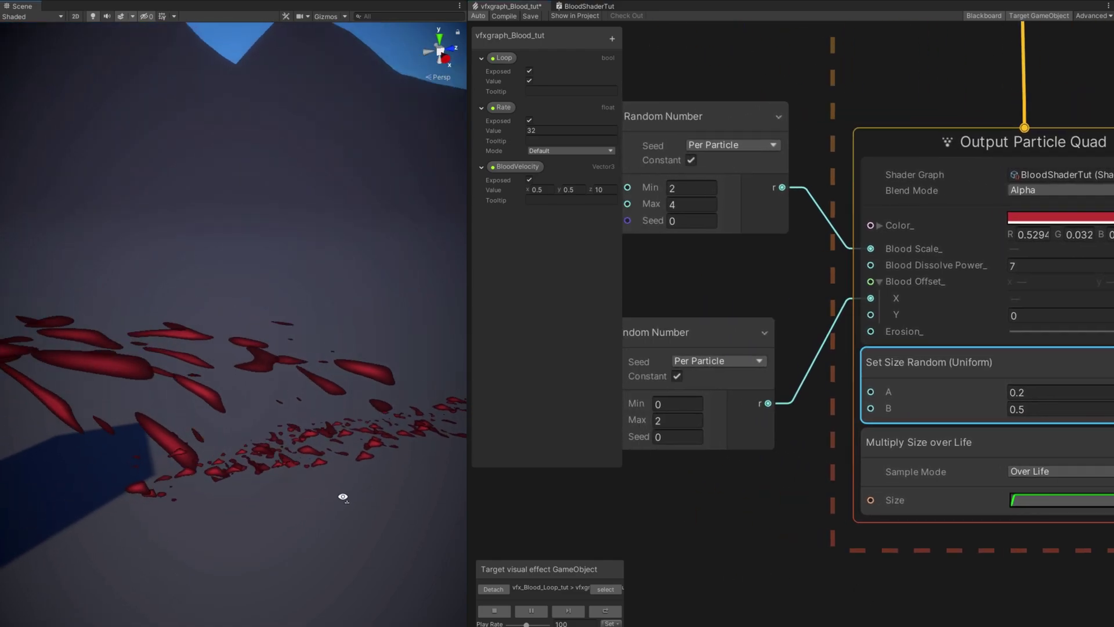
pyautogui.keyDown('alt'); pyautogui.moveTo(343, 497); pyautogui.dragTo(372, 481); pyautogui.keyUp('alt')
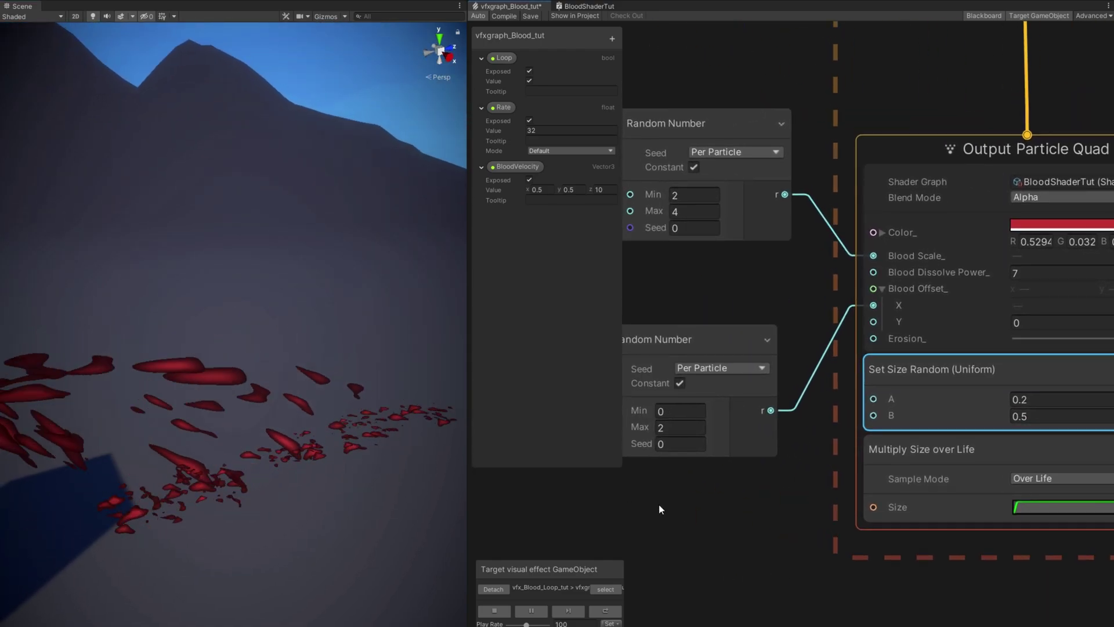
# Move the two Random Number nodes up together to free space beside the Output Particle Quad.
pyautogui.moveTo(660, 504); pyautogui.dragTo(758, 626, button='middle')
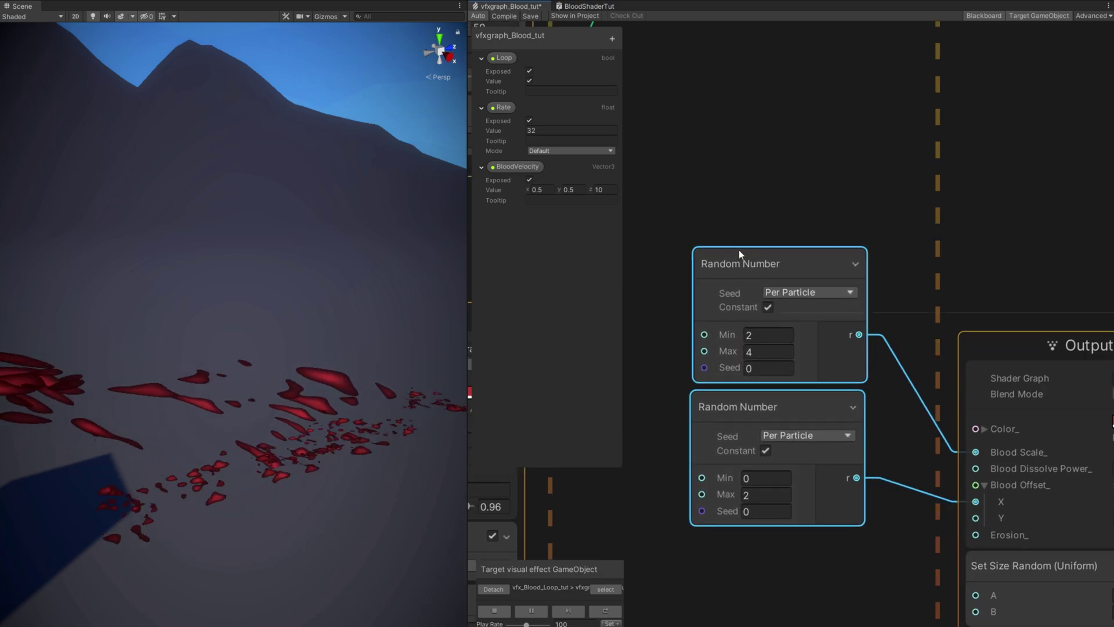
pyautogui.moveTo(740, 249); pyautogui.dragTo(735, 170)
pyautogui.moveTo(768, 533); pyautogui.dragTo(757, 368, button='middle')
# Add a Sample Curve operator and place it below the two Random Number nodes.
pyautogui.click(757, 370)
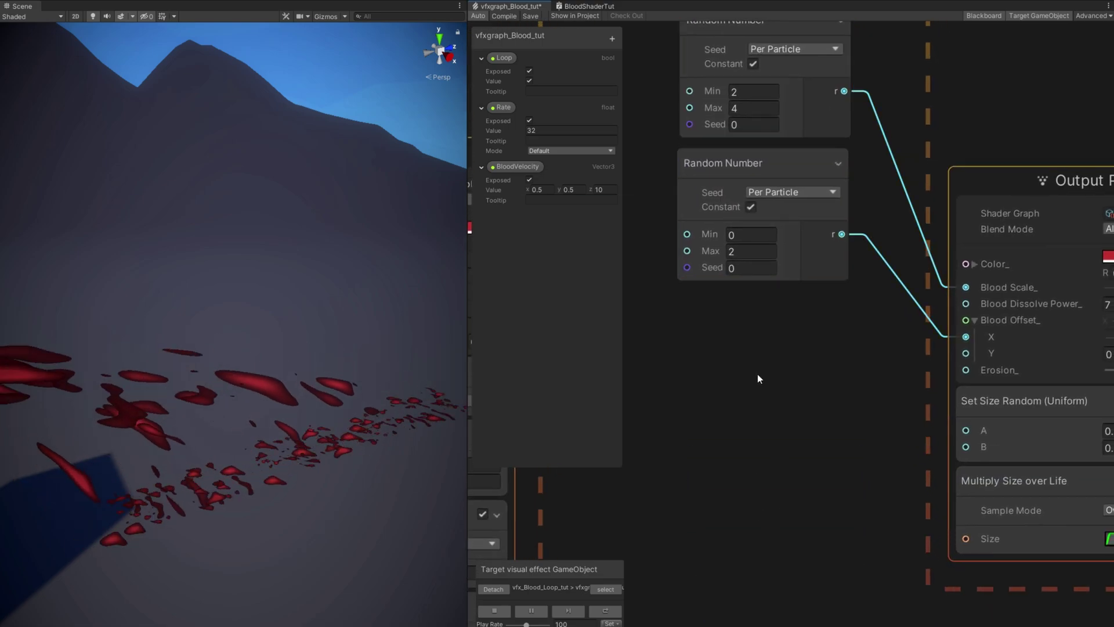
pyautogui.press('space')
pyautogui.write('sam')
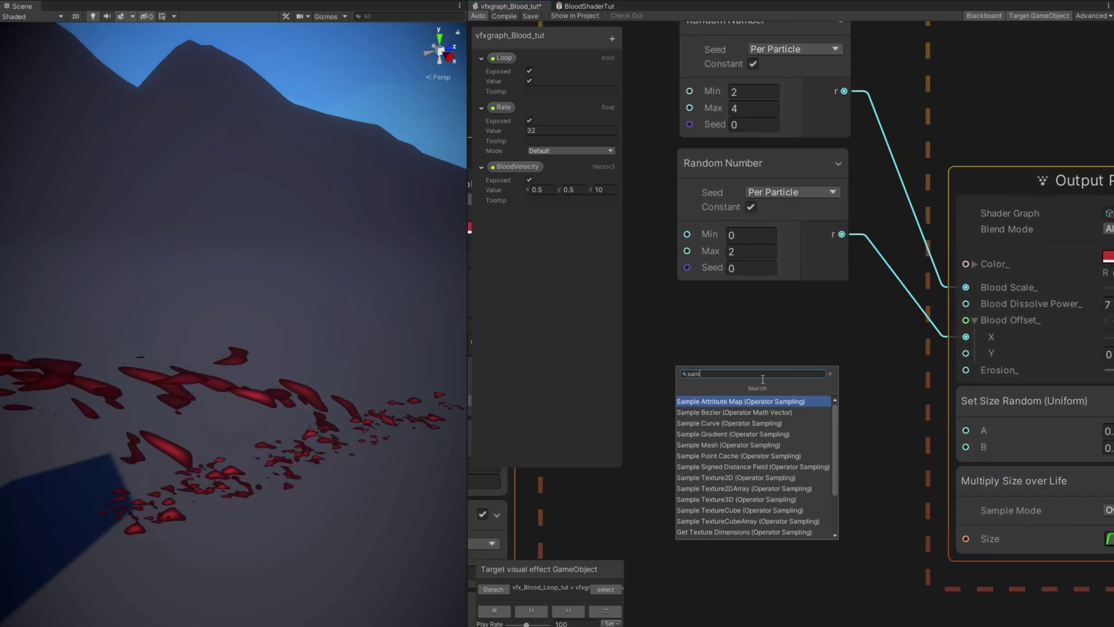
pyautogui.write('ple')
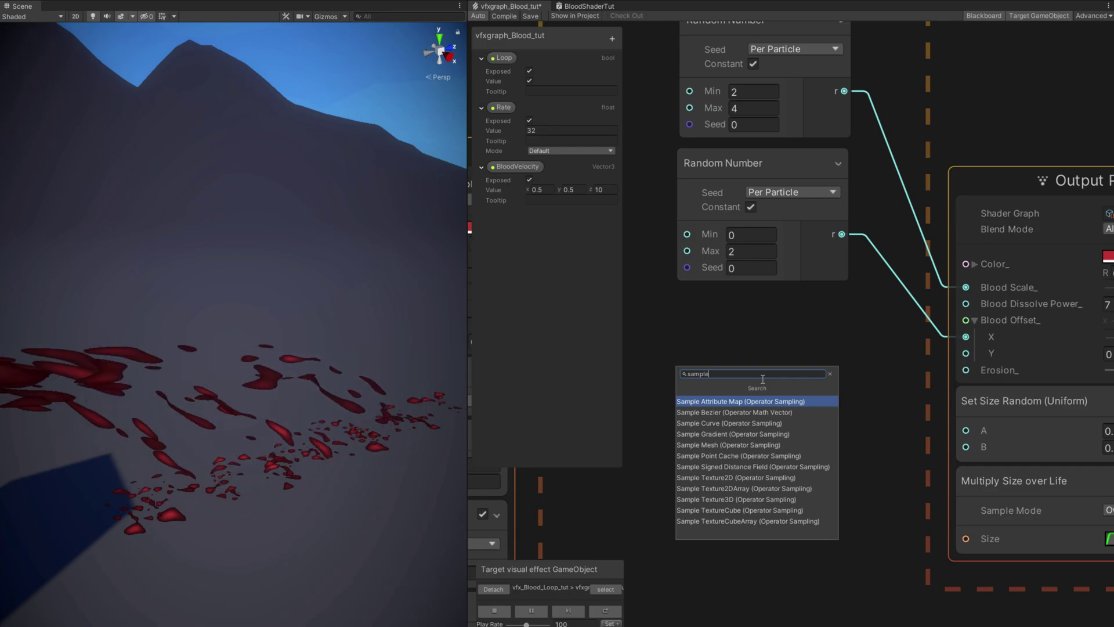
pyautogui.write(' curve')
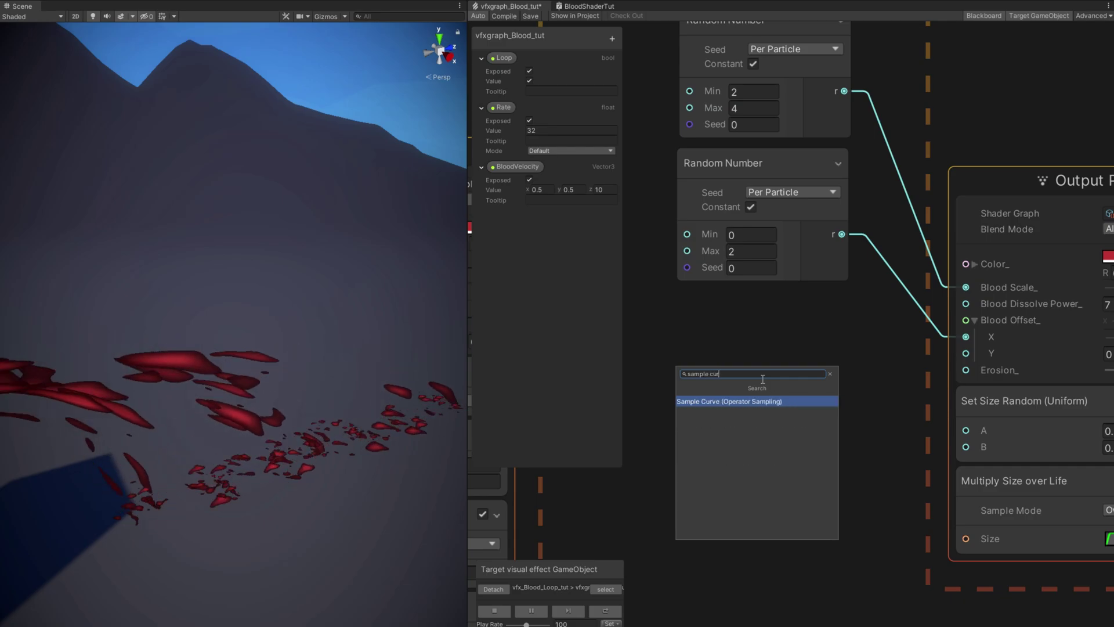
pyautogui.press('Return')
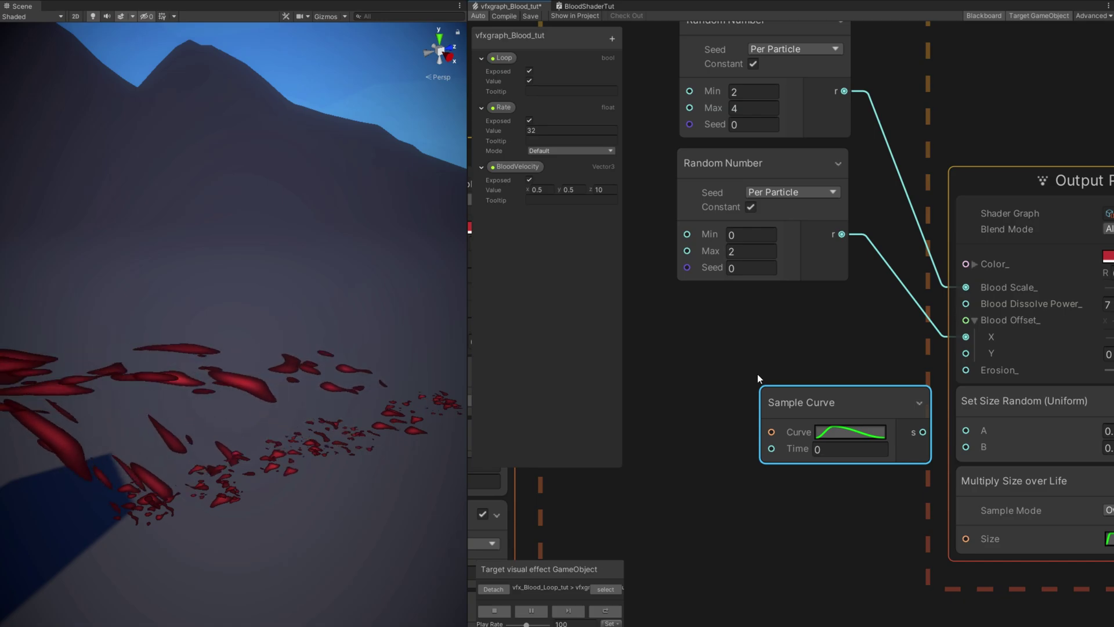
pyautogui.moveTo(793, 412); pyautogui.dragTo(721, 393)
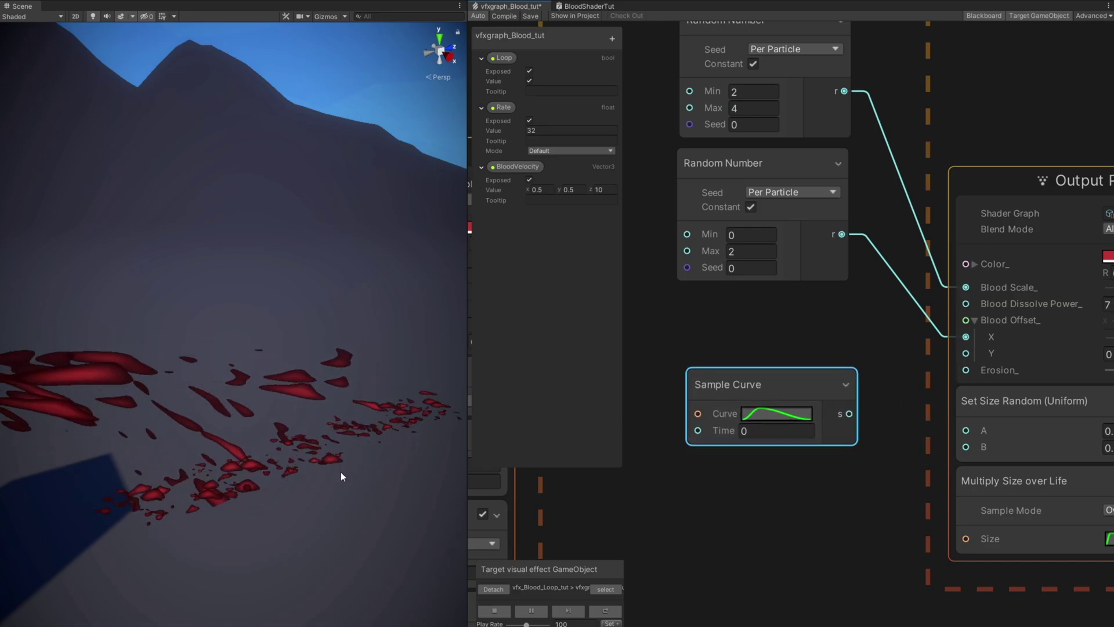
# Apply the curve preset descending from 1 to 0 to Sample Curve and connect its output to Erosion_ on the Output Particle Quad.
pyautogui.click(776, 413)
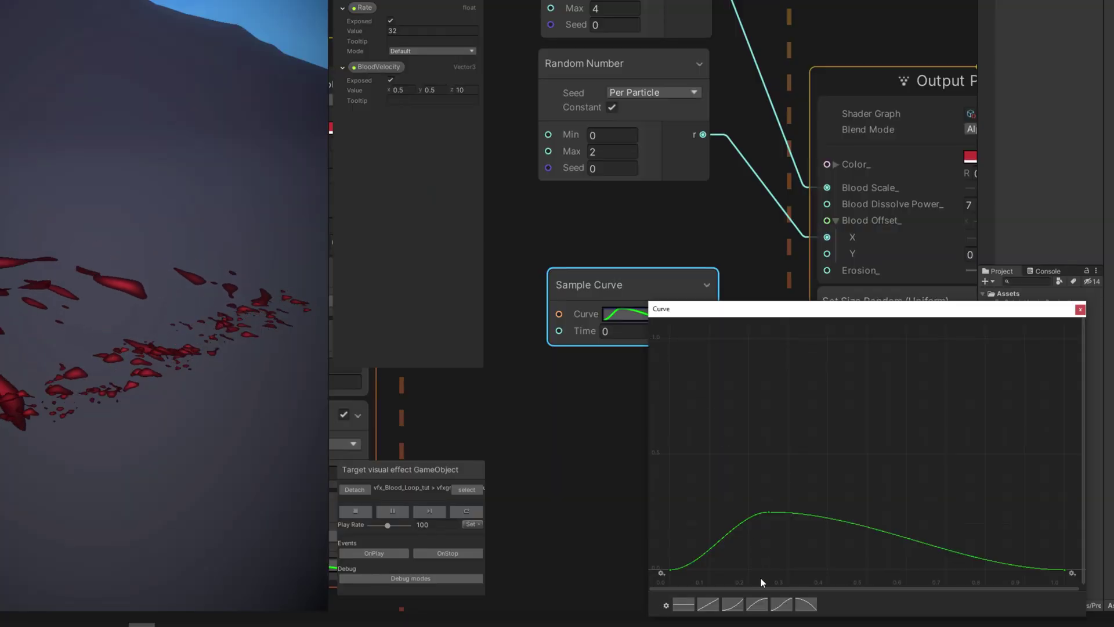
pyautogui.click(805, 605)
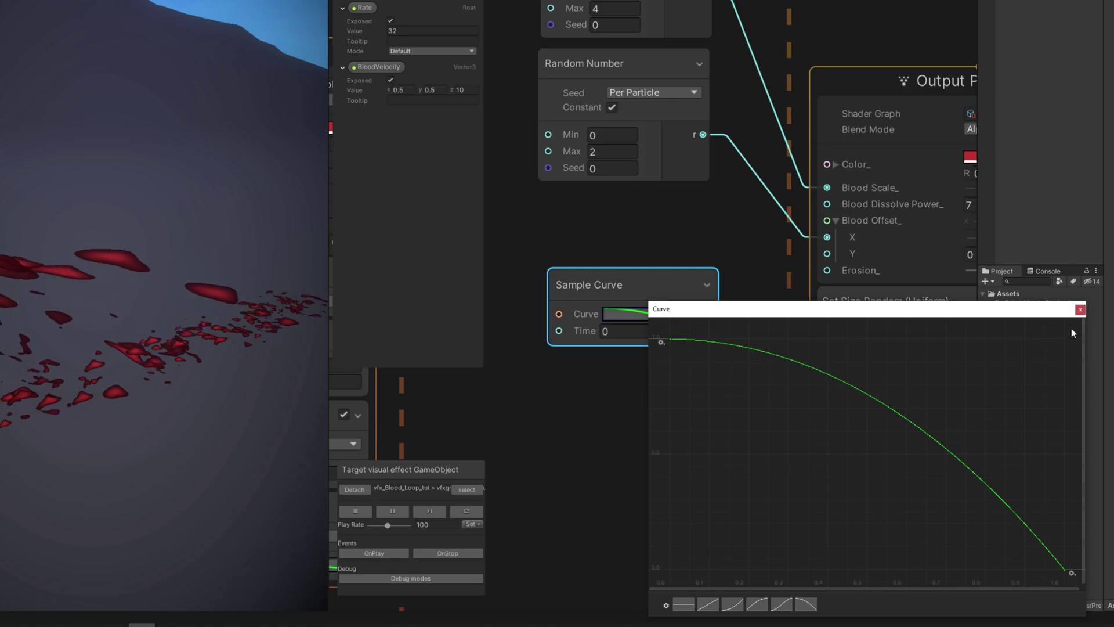
pyautogui.click(1080, 310)
pyautogui.moveTo(859, 440); pyautogui.dragTo(770, 462, button='middle')
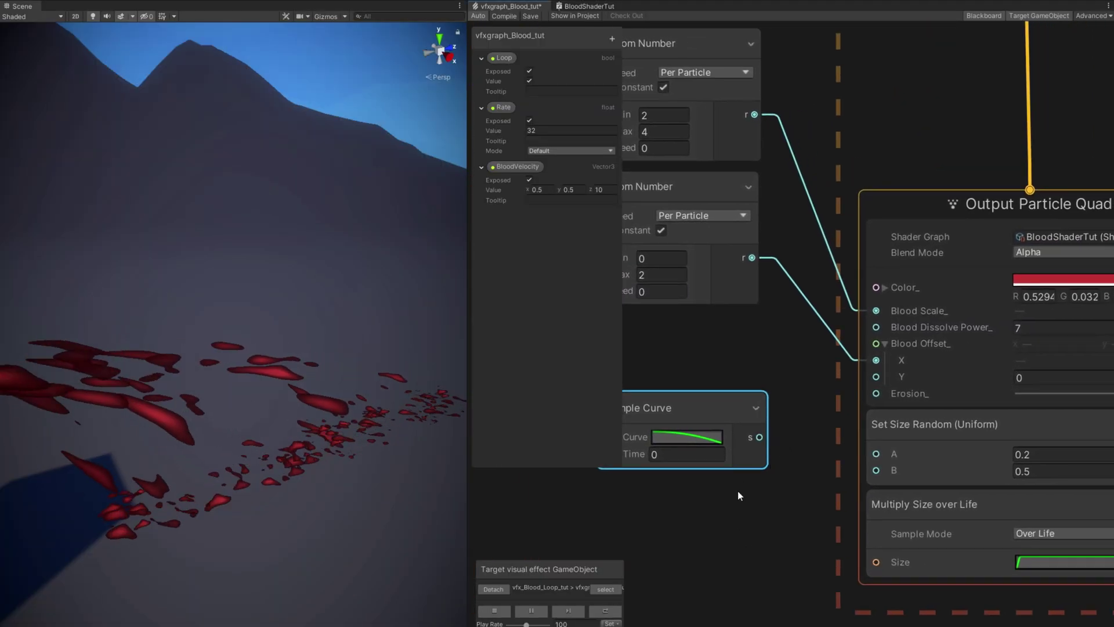
pyautogui.moveTo(760, 437); pyautogui.dragTo(876, 395)
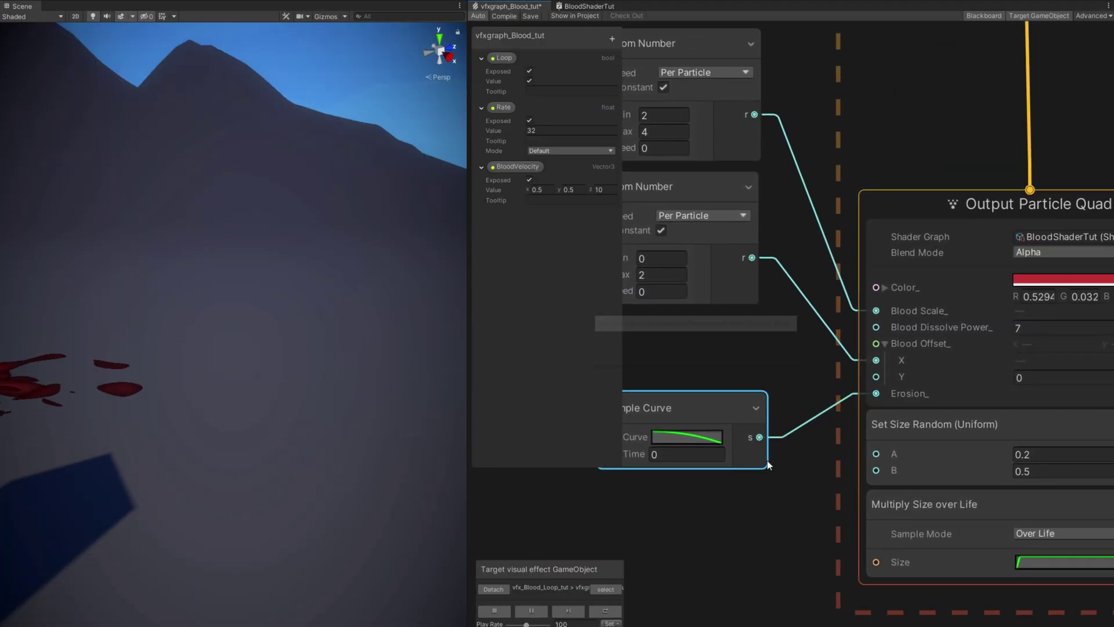
pyautogui.moveTo(641, 548); pyautogui.dragTo(720, 544, button='middle')
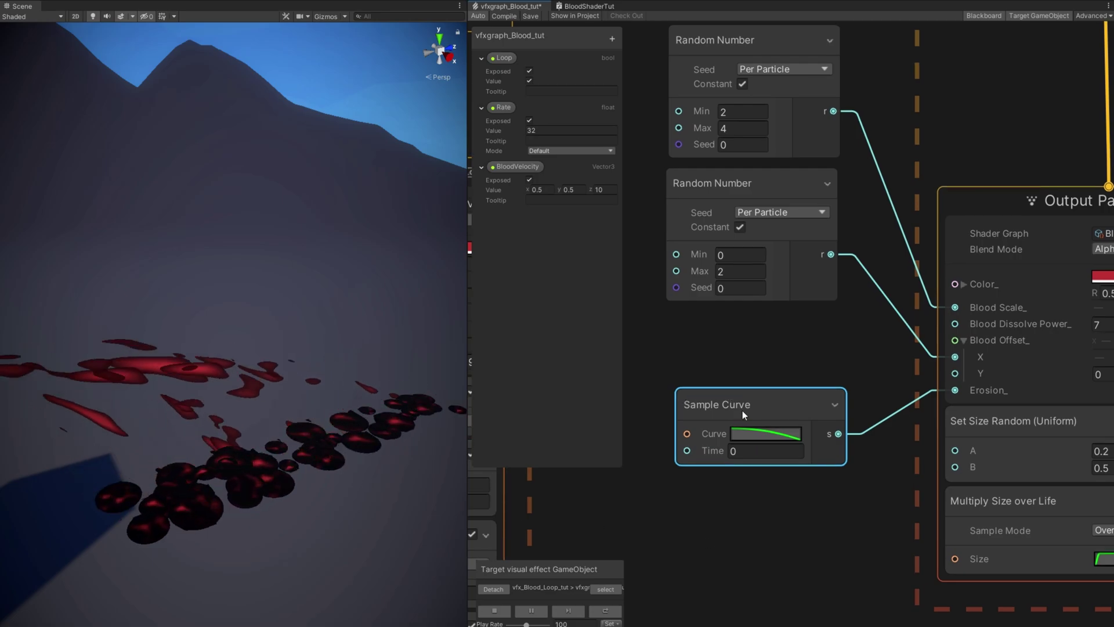
# Lower the first key of the Sample Curve's curve to slightly below 1.
pyautogui.click(748, 434)
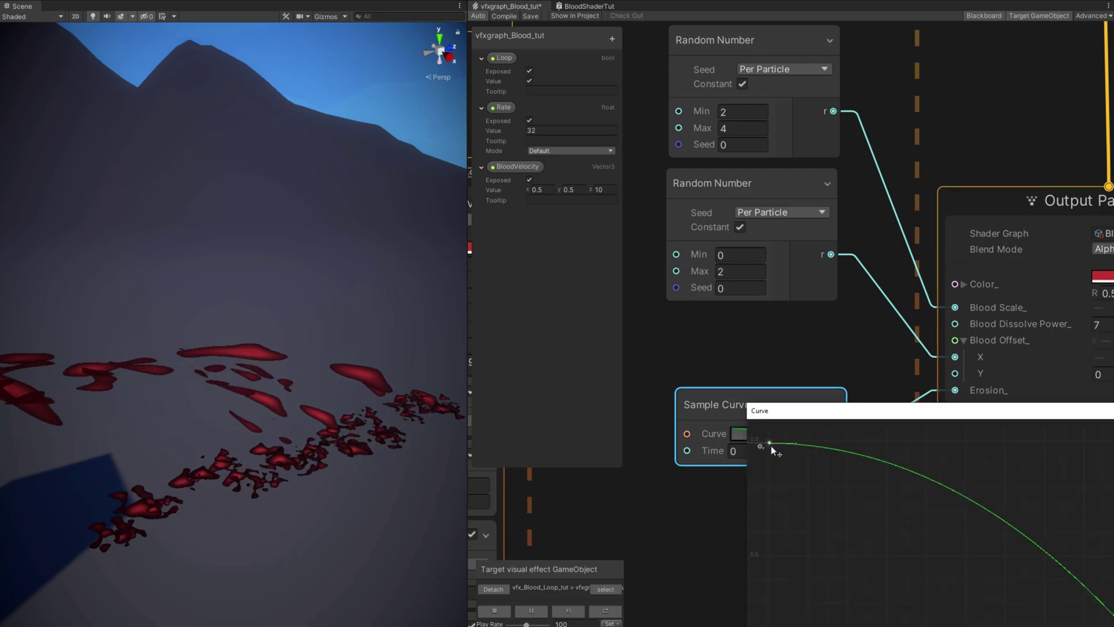
pyautogui.moveTo(773, 447); pyautogui.dragTo(775, 451)
pyautogui.click(699, 490)
pyautogui.moveTo(699, 490); pyautogui.dragTo(765, 485, button='middle')
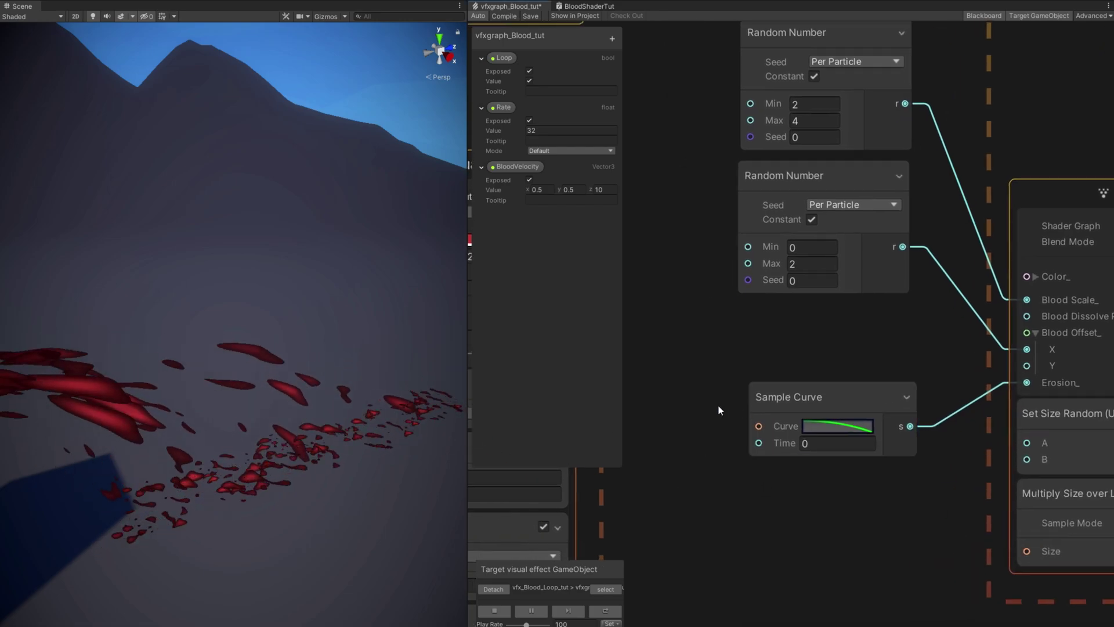
# Add an Age Over Lifetime [0..1] operator beside Sample Curve and connect its output to Sample Curve's Time input.
pyautogui.moveTo(718, 405); pyautogui.dragTo(776, 409, button='middle')
pyautogui.press('space')
pyautogui.write('age')
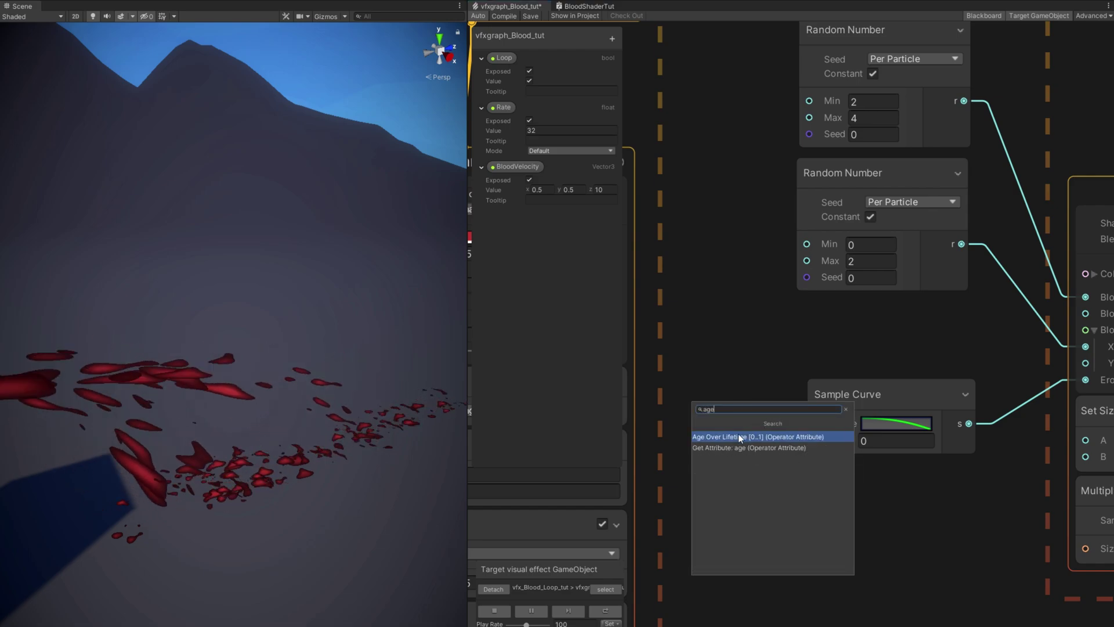
pyautogui.click(748, 439)
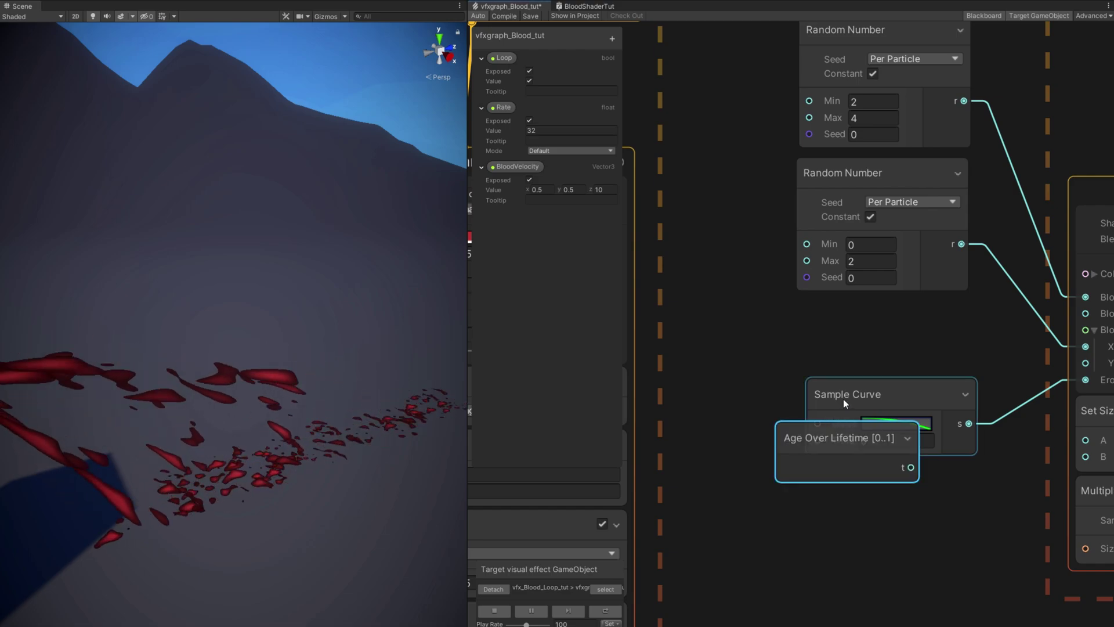
pyautogui.moveTo(844, 398); pyautogui.dragTo(892, 382)
pyautogui.click(809, 433)
pyautogui.moveTo(809, 434); pyautogui.dragTo(727, 395)
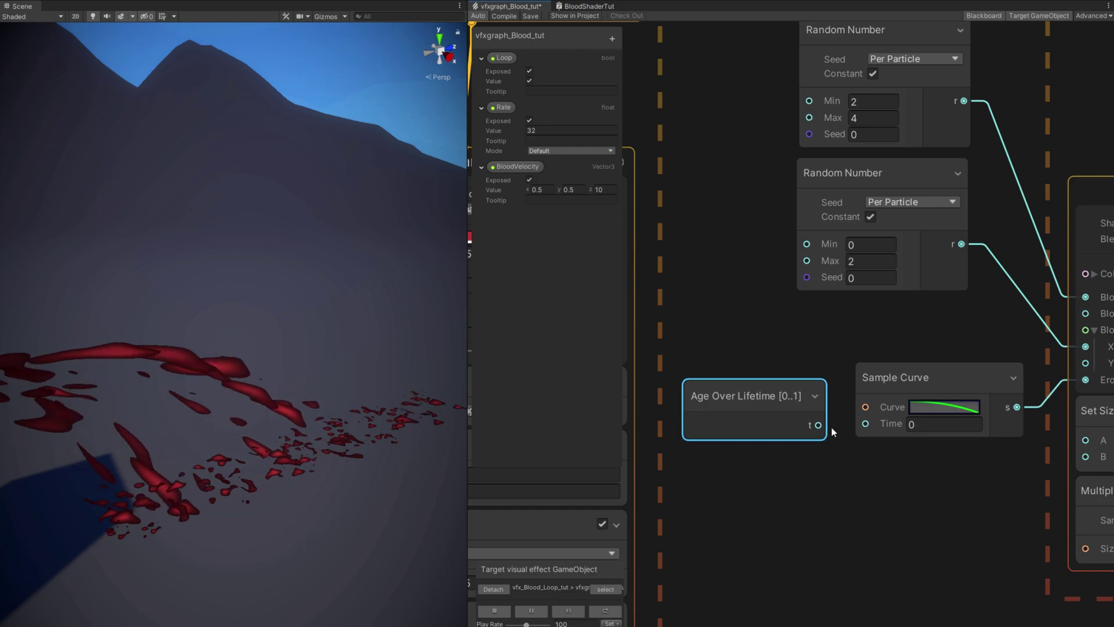
pyautogui.moveTo(819, 425); pyautogui.dragTo(854, 428)
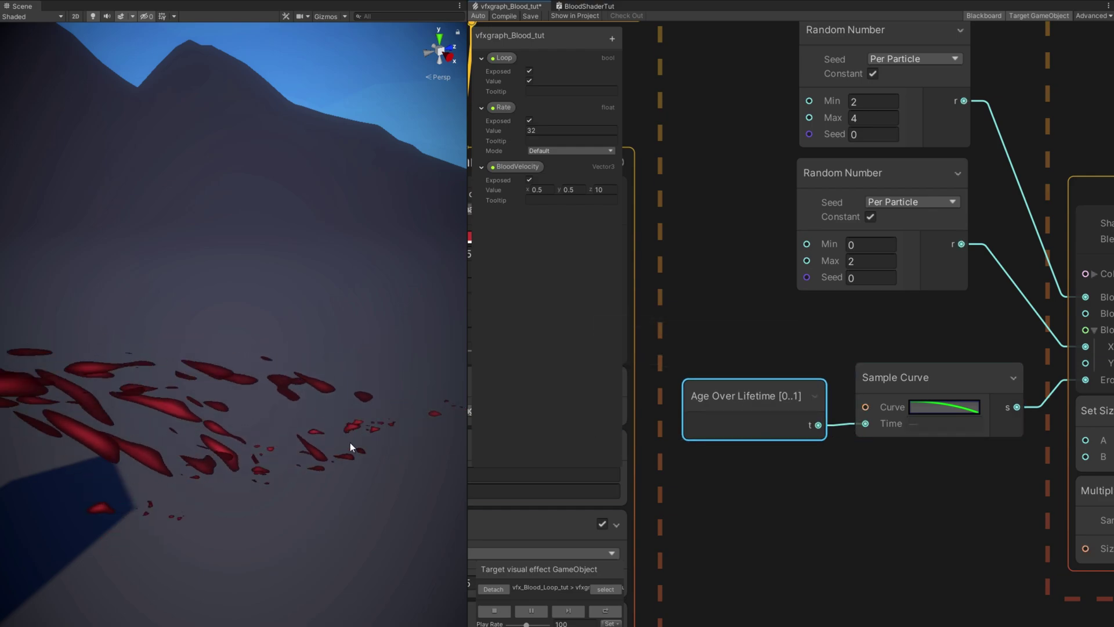